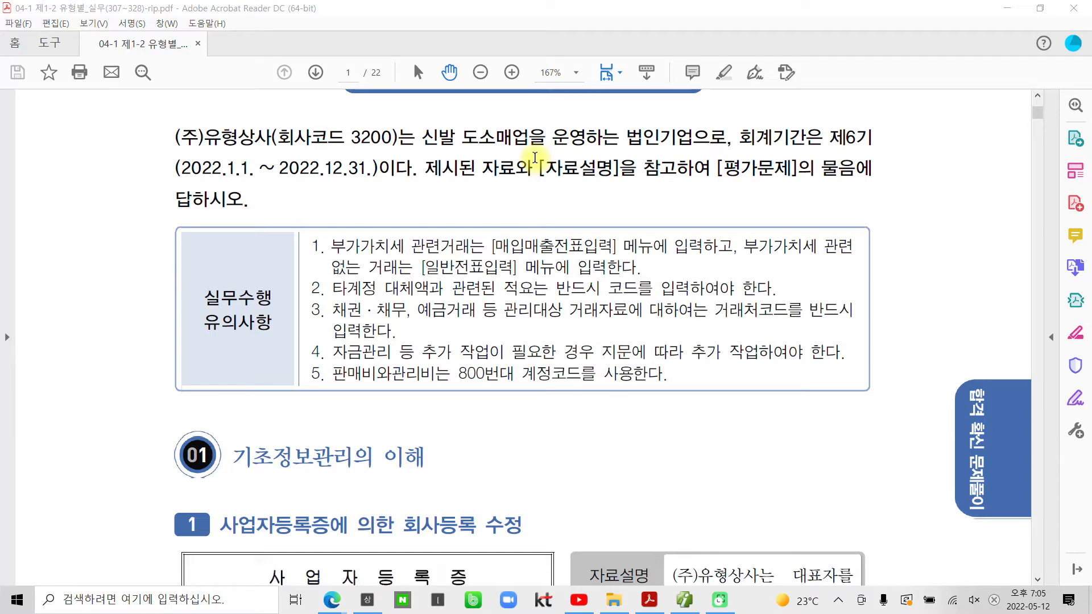
Step: Highlight the 회사등록 수정 heading in the PDF in yellow
{"action": "scroll", "coordinate": [478, 247], "scroll_direction": "down", "scroll_amount": 3}
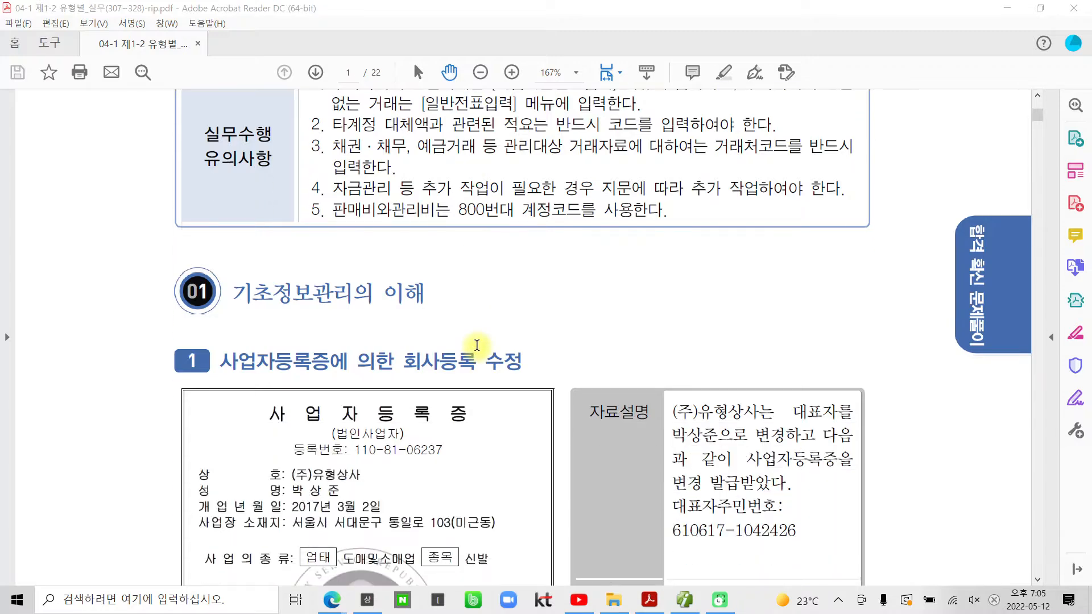
{"action": "scroll", "coordinate": [476, 345], "scroll_direction": "down", "scroll_amount": 4}
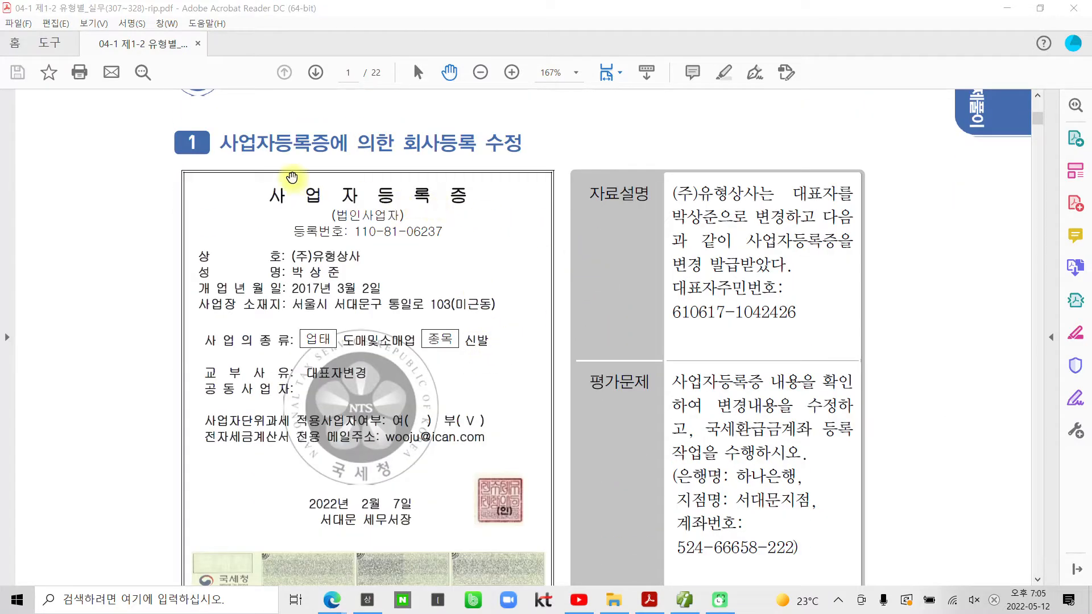
{"action": "left_click_drag", "start_coordinate": [404, 144], "coordinate": [518, 145]}
{"action": "right_click", "coordinate": [518, 146]}
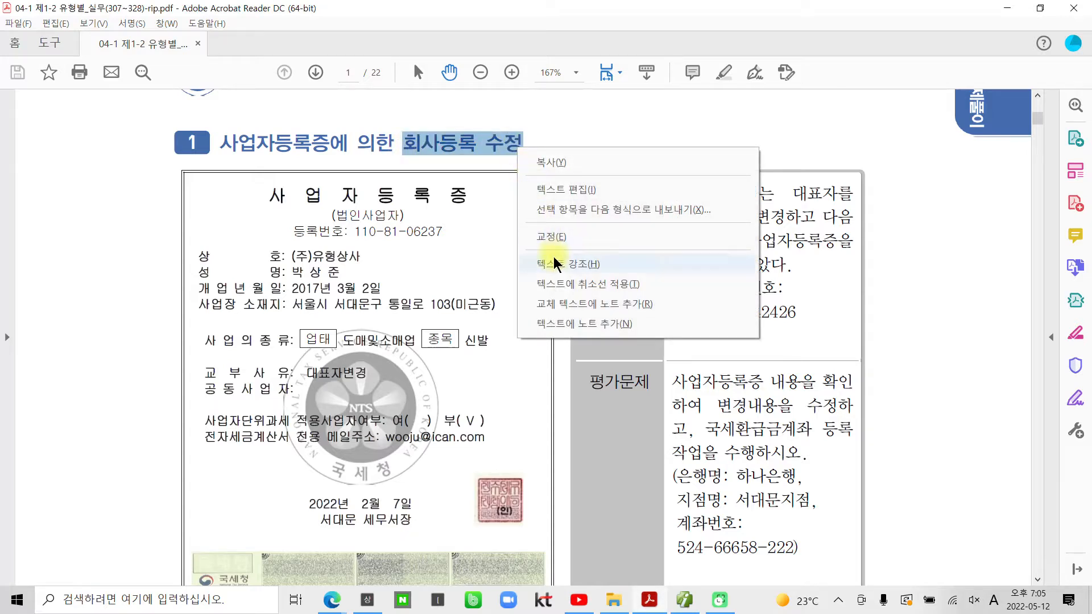
{"action": "left_click", "coordinate": [556, 263]}
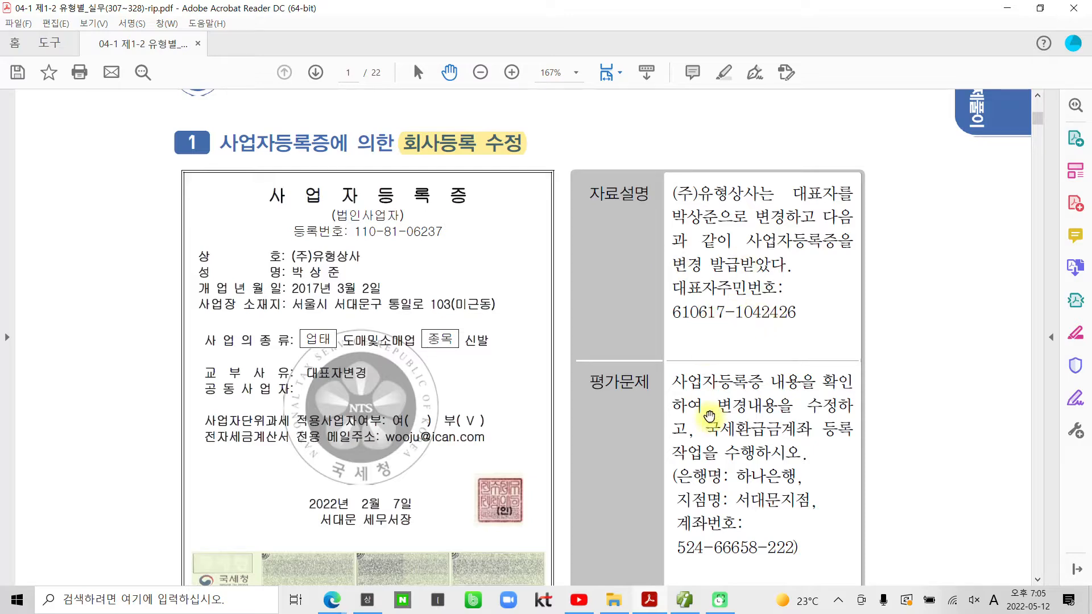
Step: Highlight the four refund bank information lines in yellow
{"action": "left_click_drag", "start_coordinate": [704, 420], "coordinate": [694, 340]}
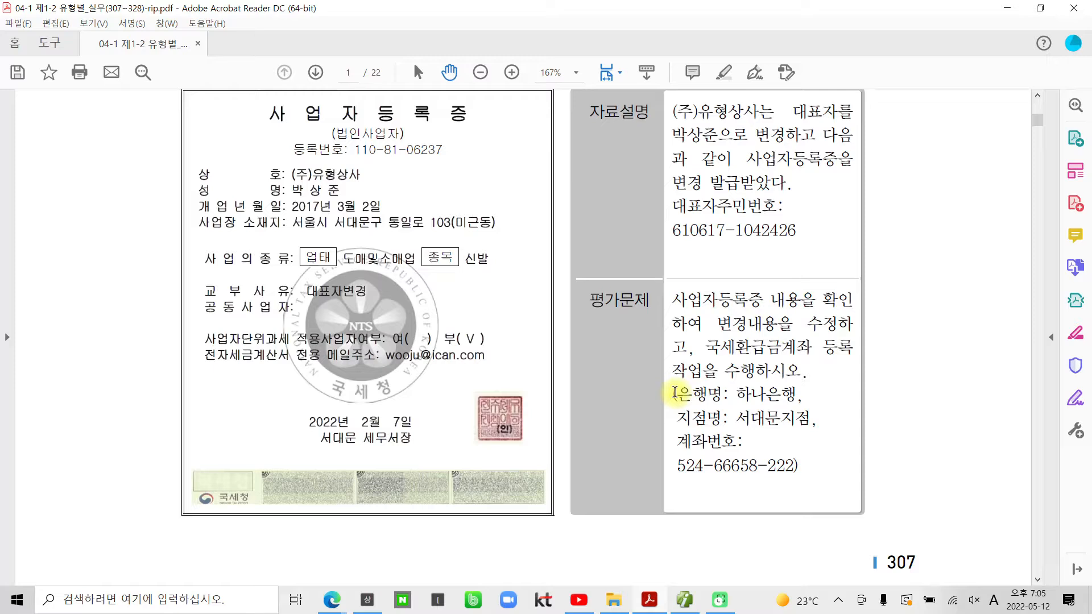
{"action": "left_click_drag", "start_coordinate": [674, 392], "coordinate": [781, 465]}
{"action": "right_click", "coordinate": [730, 436]}
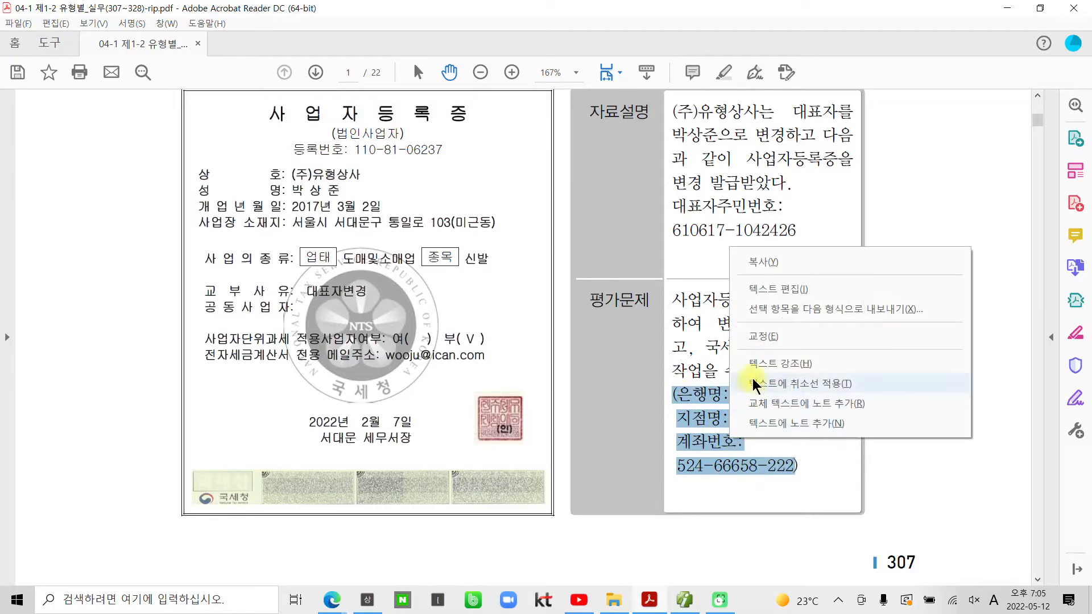
{"action": "left_click", "coordinate": [757, 375]}
Step: Highlight the representative's resident number line in yellow and return to Smart A
{"action": "left_click_drag", "start_coordinate": [780, 228], "coordinate": [673, 204]}
{"action": "right_click", "coordinate": [710, 214]}
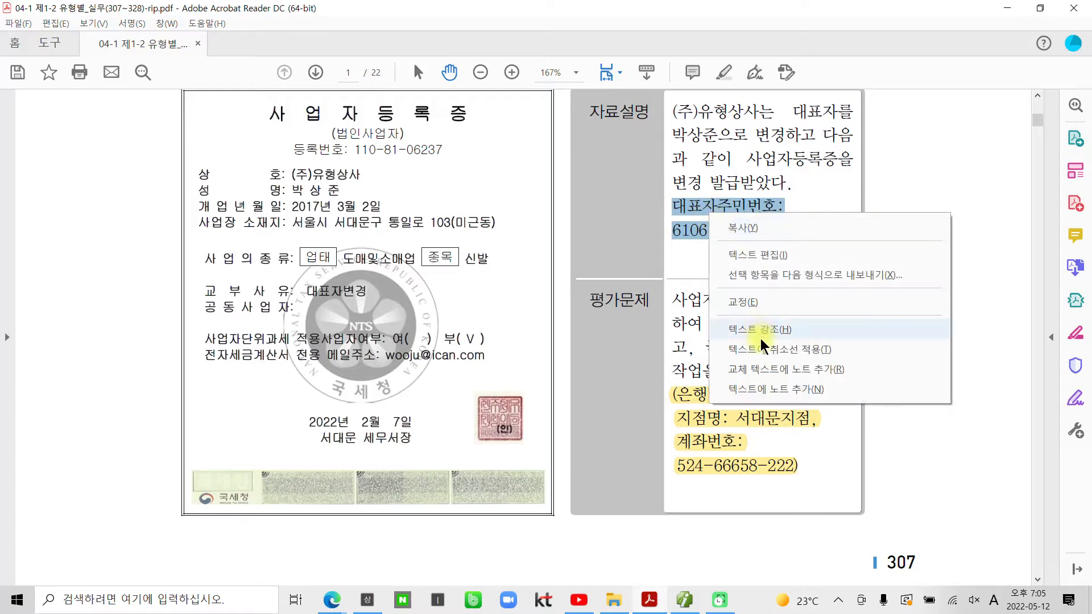
{"action": "left_click", "coordinate": [761, 335]}
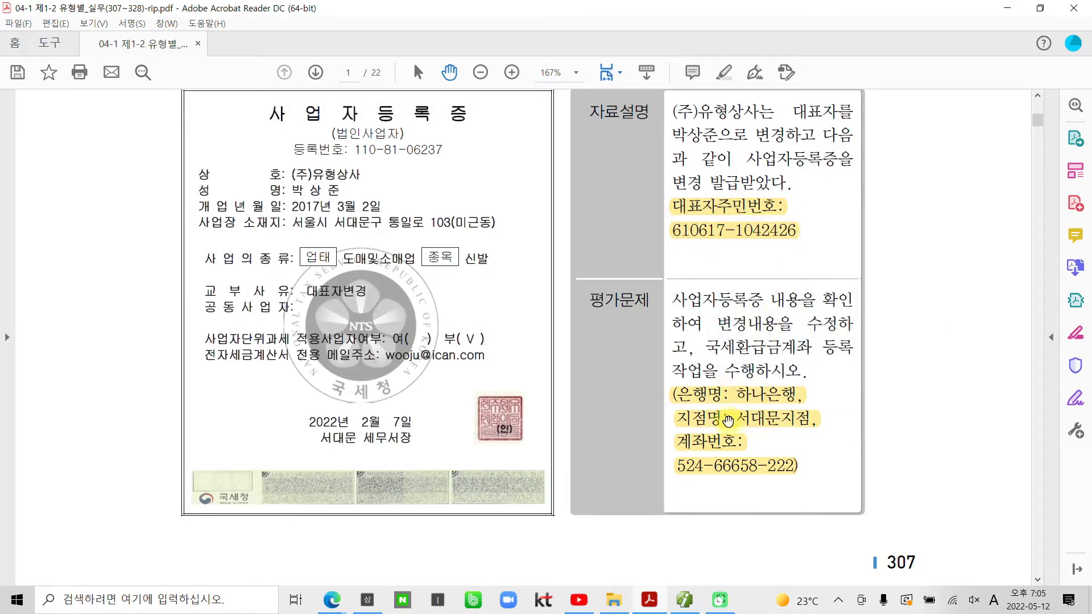
{"action": "left_click", "coordinate": [683, 599]}
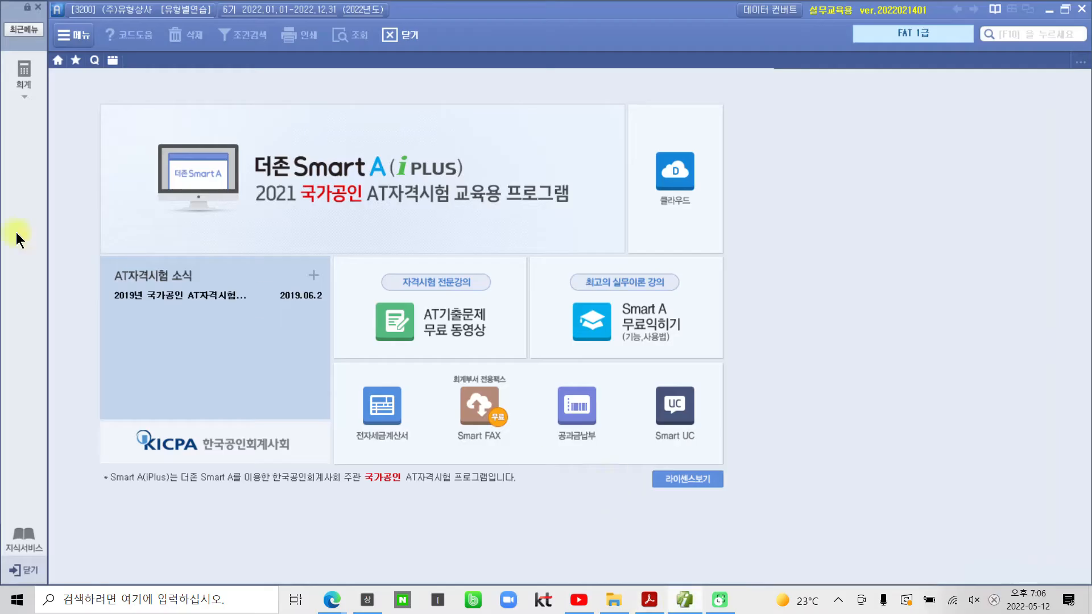
Step: Open 회사등록 from the full menu and enter the new representative's name
{"action": "left_click", "coordinate": [39, 81]}
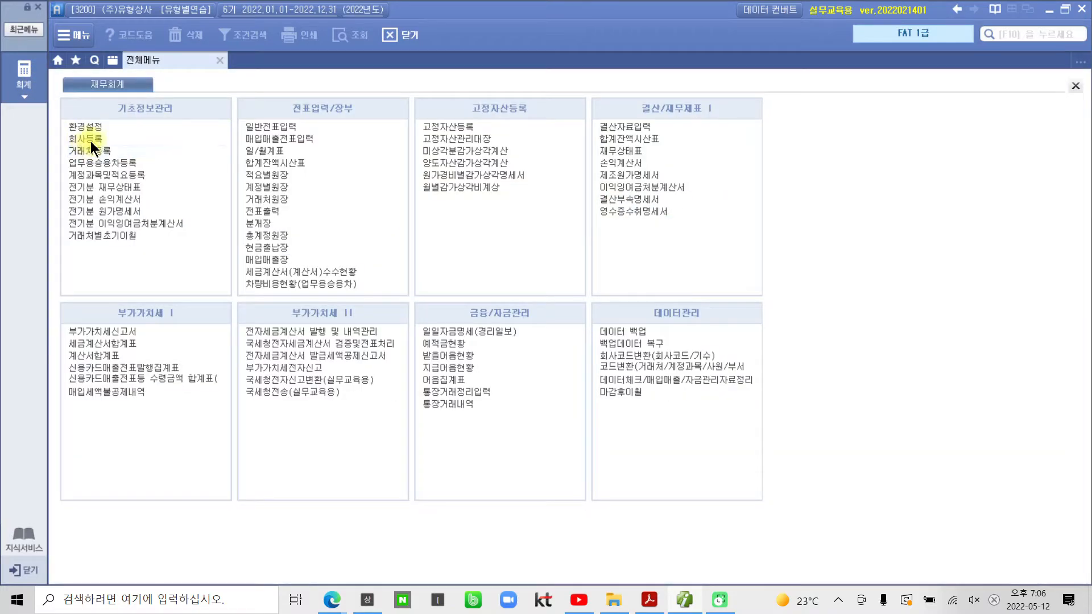
{"action": "left_click", "coordinate": [91, 139]}
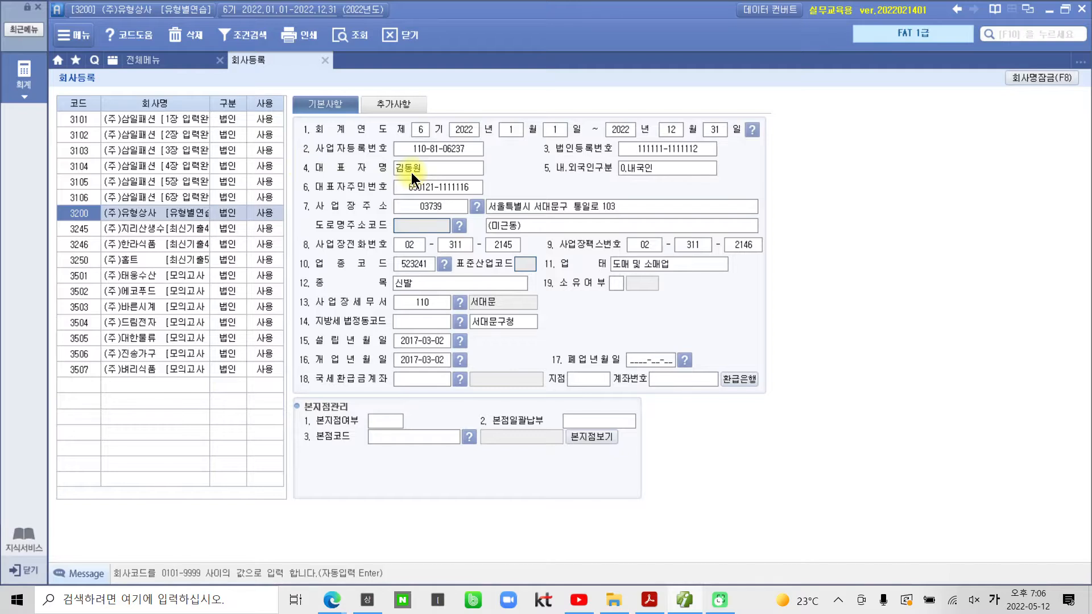
{"action": "left_click", "coordinate": [425, 169]}
{"action": "key", "text": "Return"}
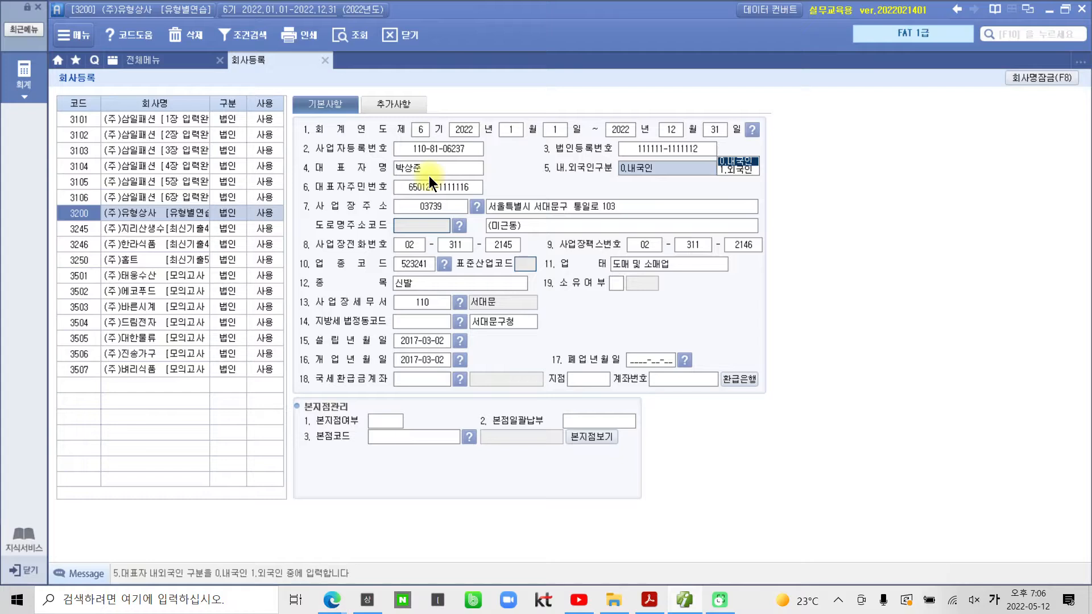
Step: Enter the new representative's resident registration number, keeping domestic status
{"action": "left_click", "coordinate": [429, 188]}
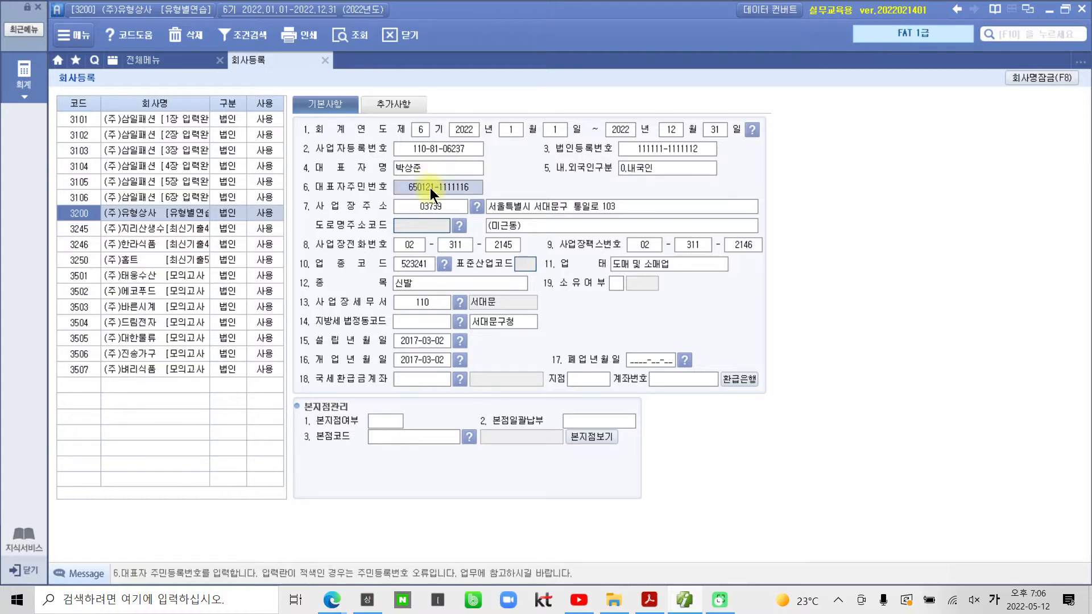
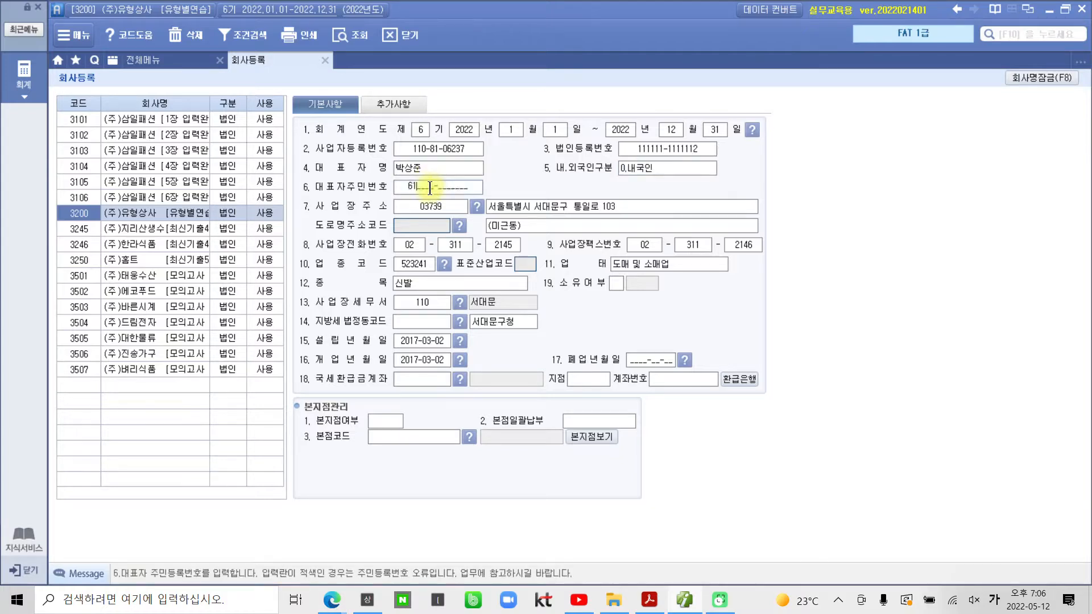
{"action": "key", "text": "Return"}
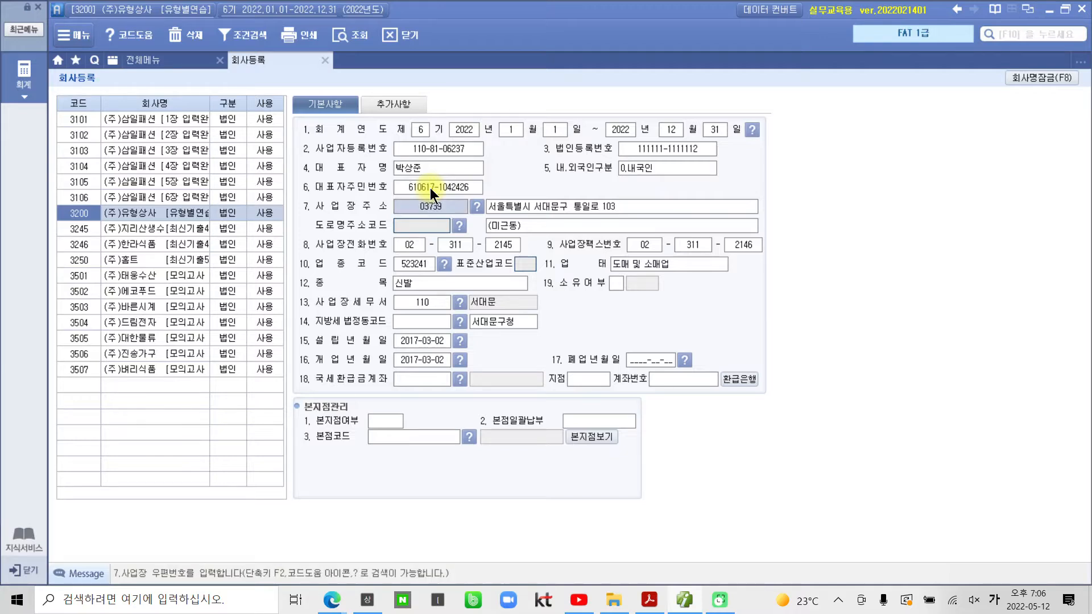
{"action": "left_click", "coordinate": [428, 380]}
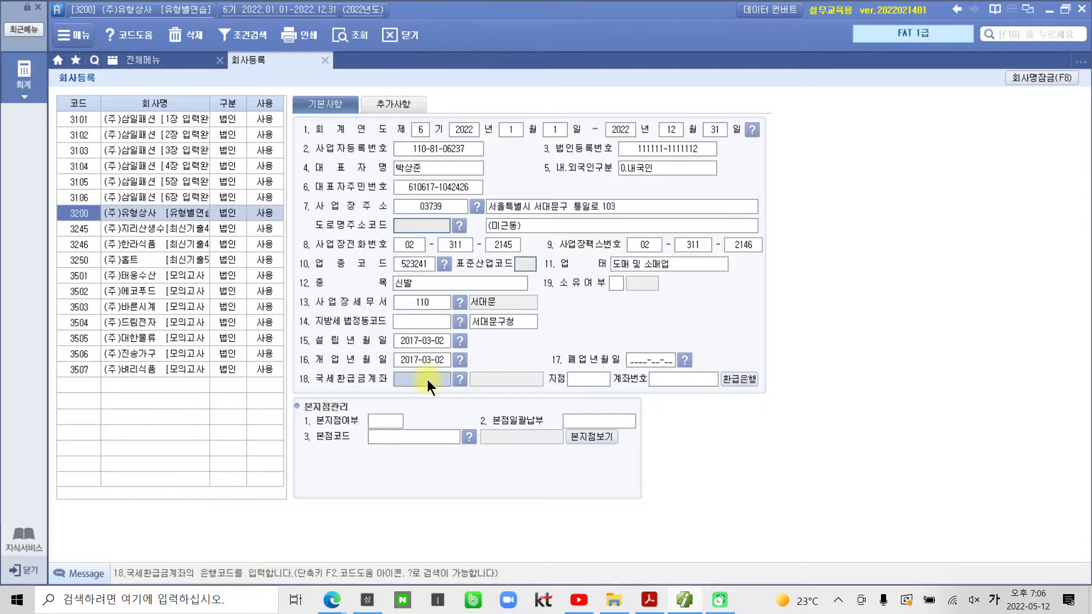
Step: Set the tax refund account to 081 하나은행, 서대문지점 branch, with its account number
{"action": "left_click", "coordinate": [459, 378]}
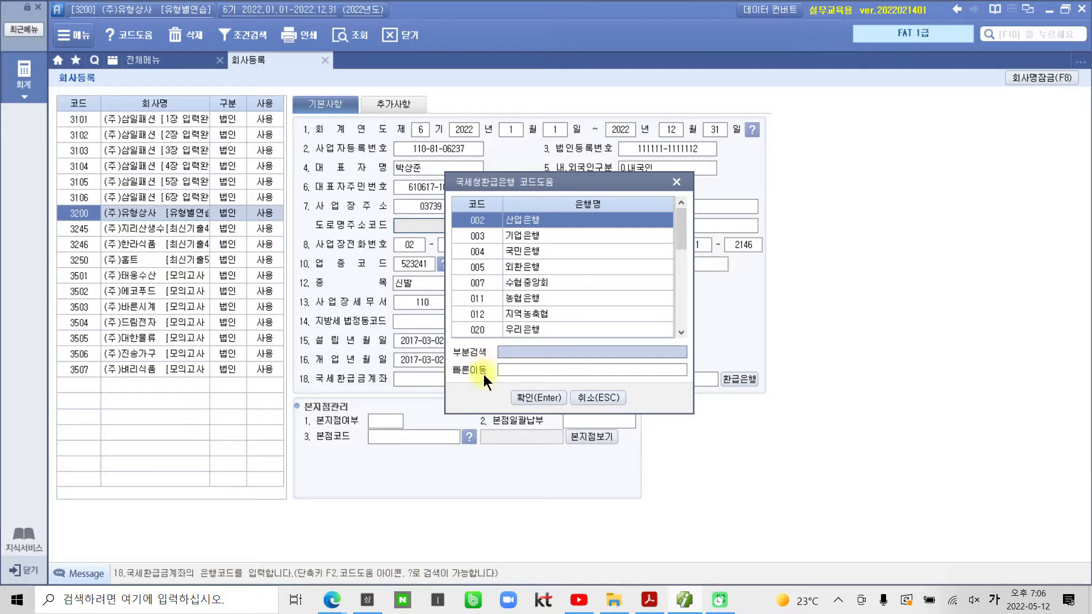
{"action": "type", "text": "하나"}
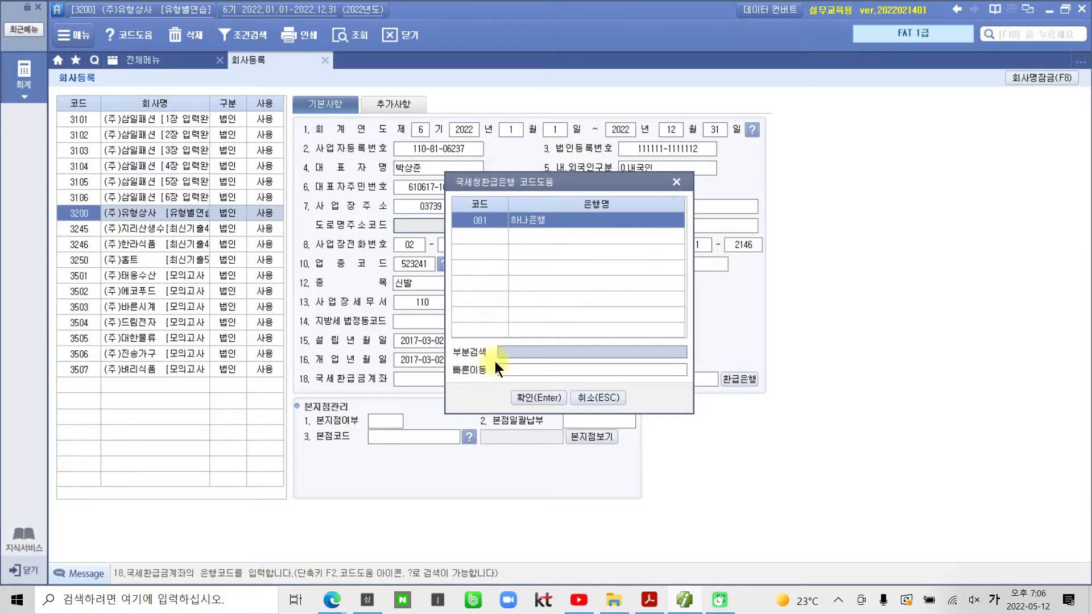
{"action": "key", "text": "Return"}
{"action": "key", "text": "Return"}
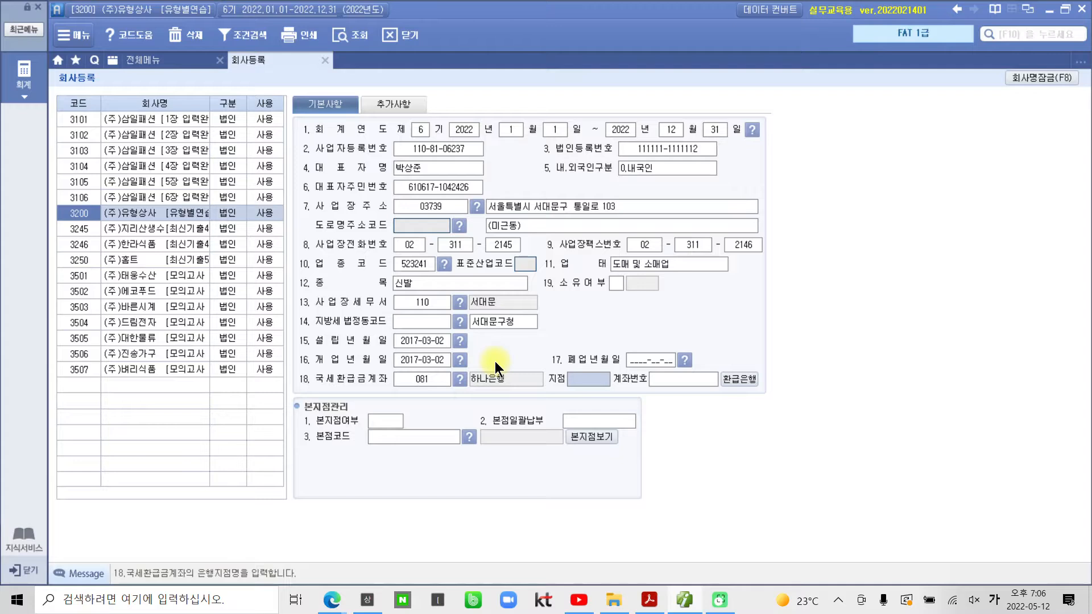
{"action": "type", "text": "서대문지점"}
{"action": "key", "text": "Return"}
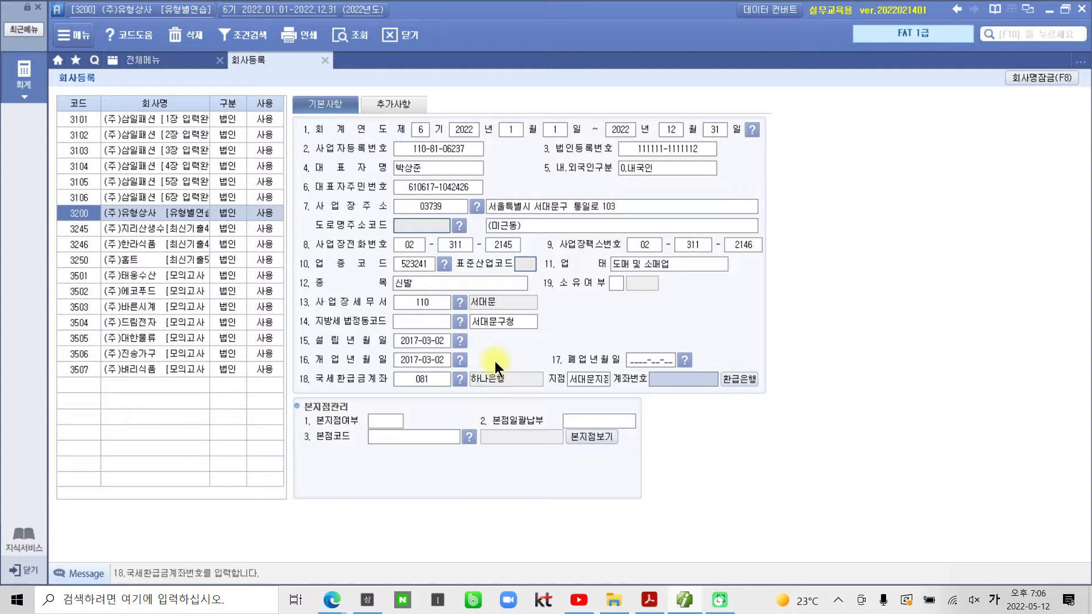
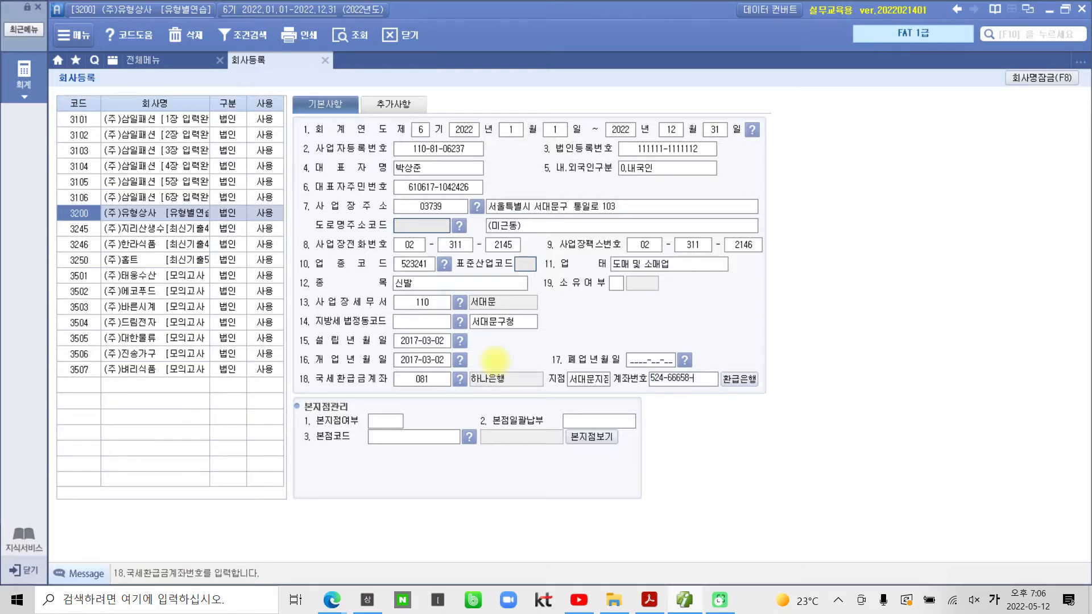
{"action": "key", "text": "Return"}
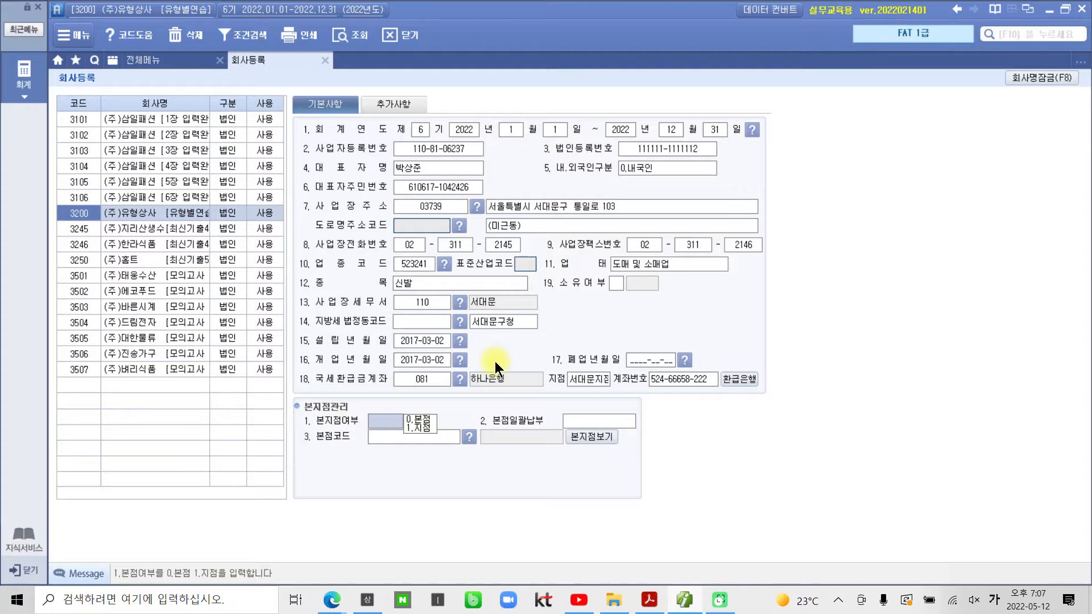
{"action": "left_click", "coordinate": [404, 105]}
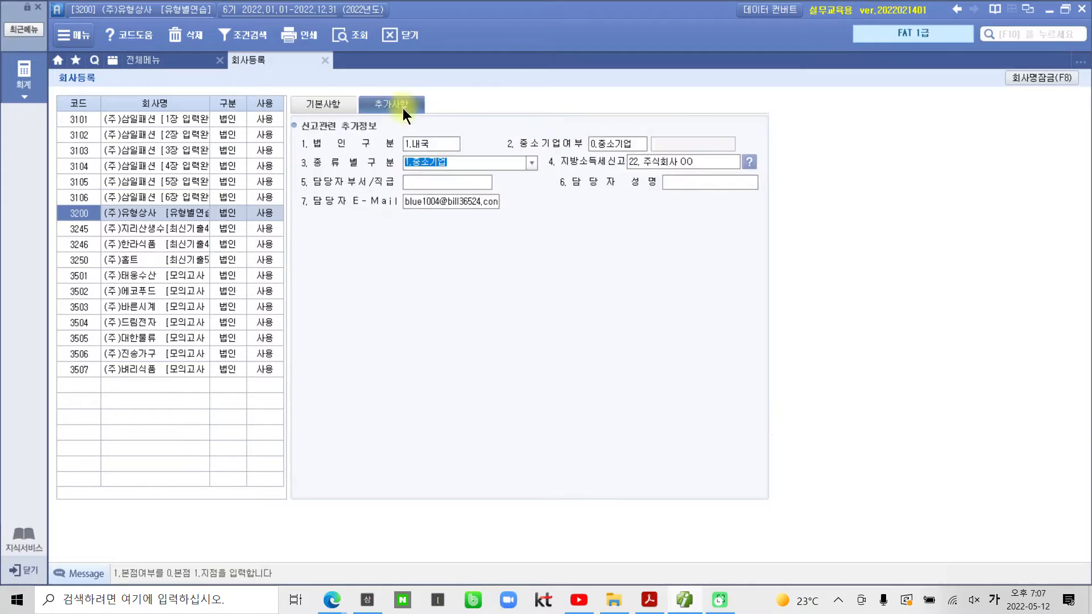
Step: Replace the old contact e-mail on the 추가사항 tab with the new address
{"action": "left_click", "coordinate": [412, 200]}
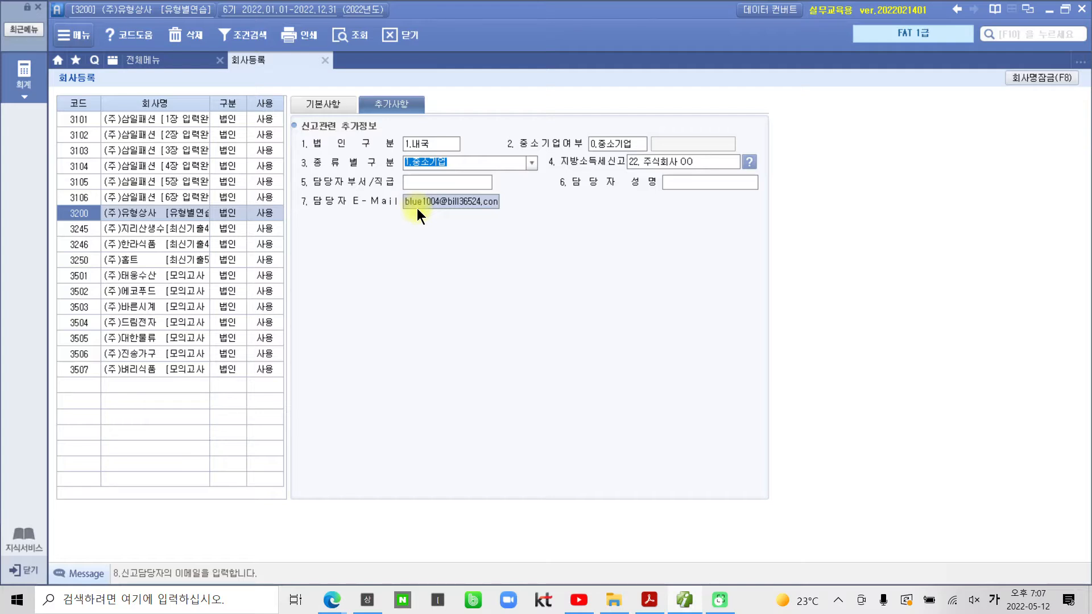
{"action": "key", "text": "BackSpace"}
{"action": "key", "text": "BackSpace"}
{"action": "key", "text": "BackSpace"}
{"action": "key", "text": "BackSpace"}
{"action": "key", "text": "BackSpace"}
{"action": "key", "text": "BackSpace"}
{"action": "key", "text": "BackSpace"}
{"action": "key", "text": "BackSpace"}
{"action": "key", "text": "BackSpace"}
{"action": "key", "text": "BackSpace"}
{"action": "key", "text": "BackSpace"}
{"action": "key", "text": "BackSpace"}
{"action": "key", "text": "BackSpace"}
{"action": "key", "text": "BackSpace"}
{"action": "key", "text": "BackSpace"}
{"action": "key", "text": "BackSpace"}
{"action": "key", "text": "BackSpace"}
{"action": "key", "text": "BackSpace"}
{"action": "key", "text": "BackSpace"}
{"action": "key", "text": "BackSpace"}
{"action": "key", "text": "Hangul"}
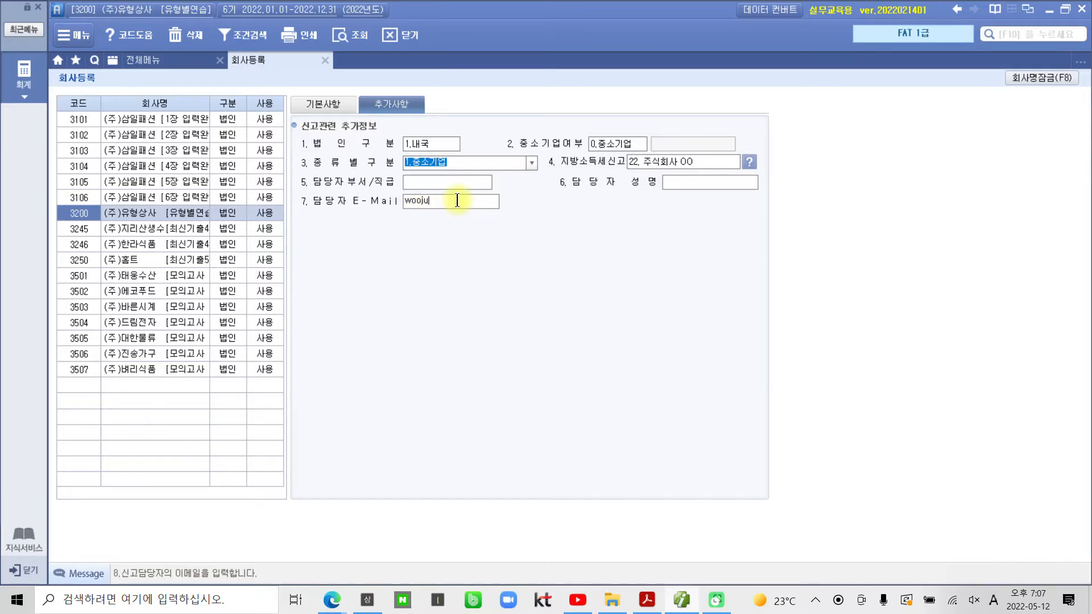
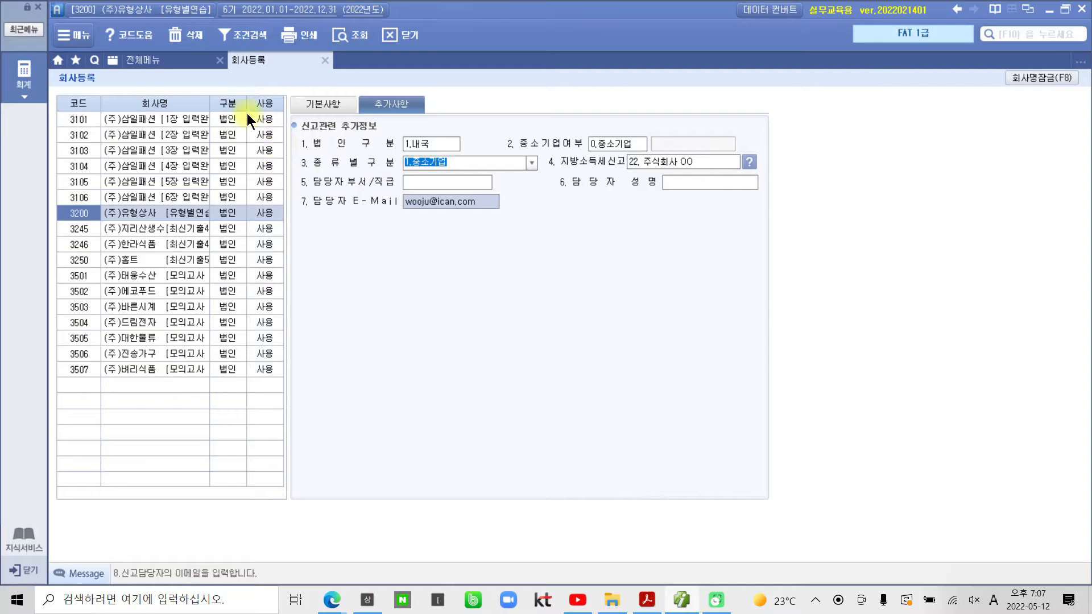
{"action": "left_click", "coordinate": [173, 64]}
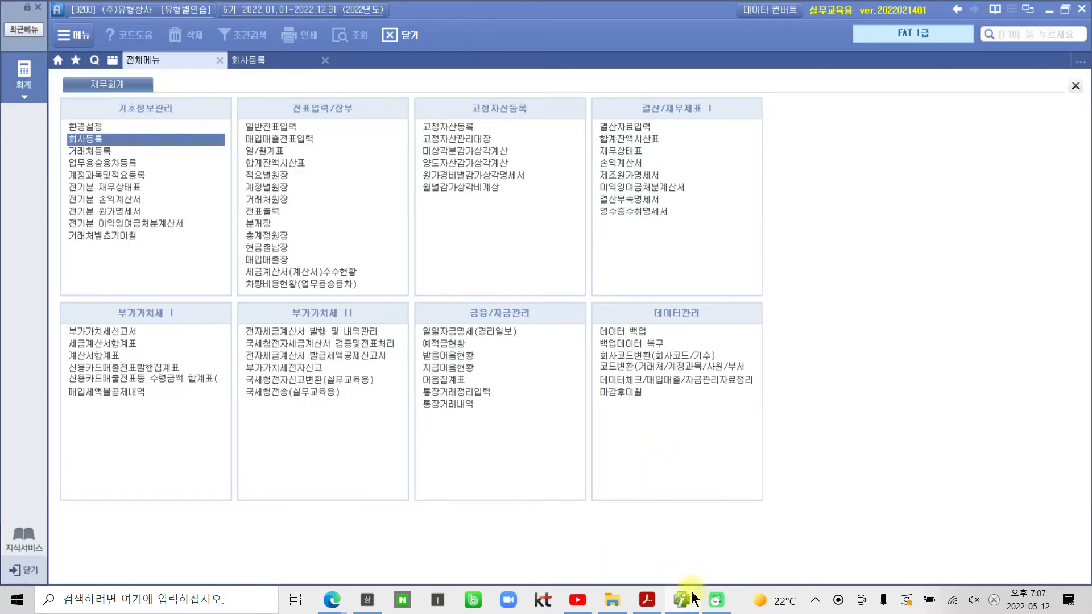
Step: Highlight '235.디자인권' in the PDF's account-edit problem in yellow
{"action": "left_click", "coordinate": [646, 599]}
{"action": "scroll", "coordinate": [646, 529], "scroll_direction": "down", "scroll_amount": 10}
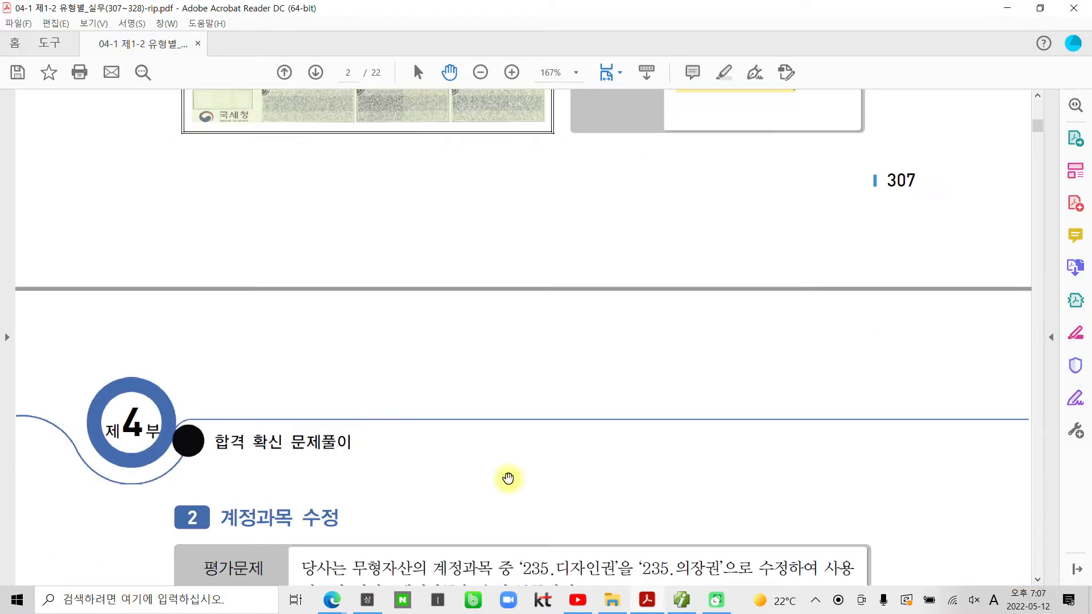
{"action": "scroll", "coordinate": [508, 478], "scroll_direction": "down", "scroll_amount": 4}
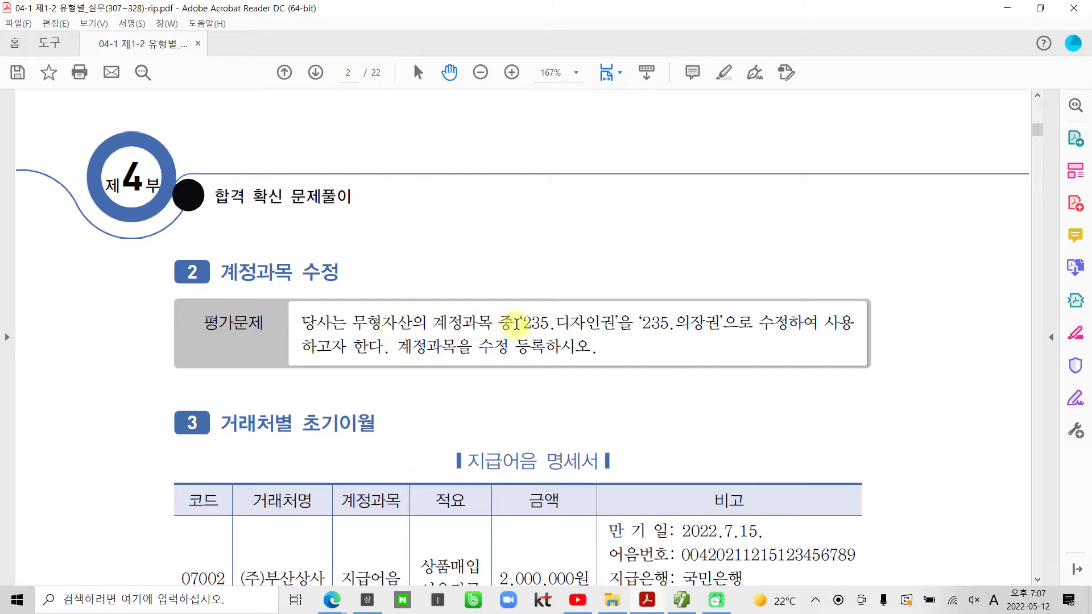
{"action": "left_click_drag", "start_coordinate": [519, 323], "coordinate": [614, 324]}
{"action": "right_click", "coordinate": [598, 330]}
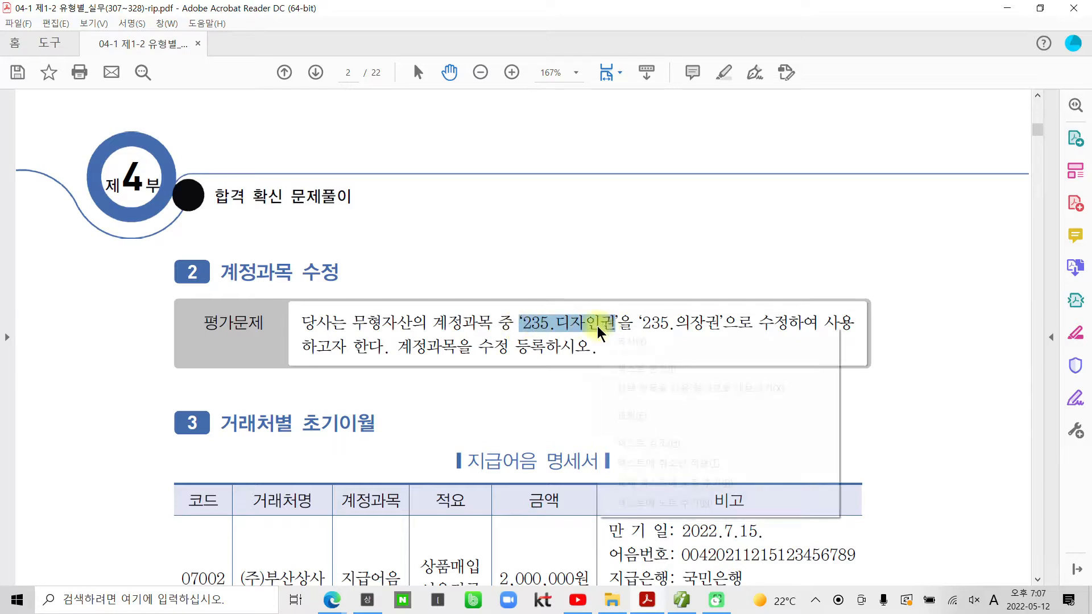
{"action": "left_click", "coordinate": [645, 443]}
{"action": "scroll", "coordinate": [663, 333], "scroll_direction": "down", "scroll_amount": 1}
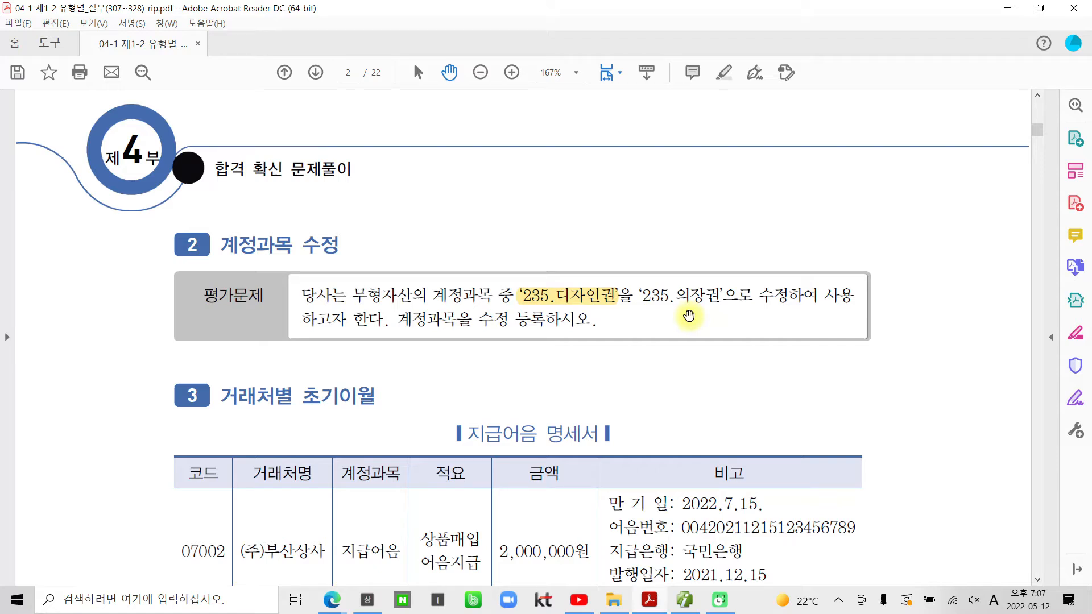
{"action": "left_click", "coordinate": [684, 600]}
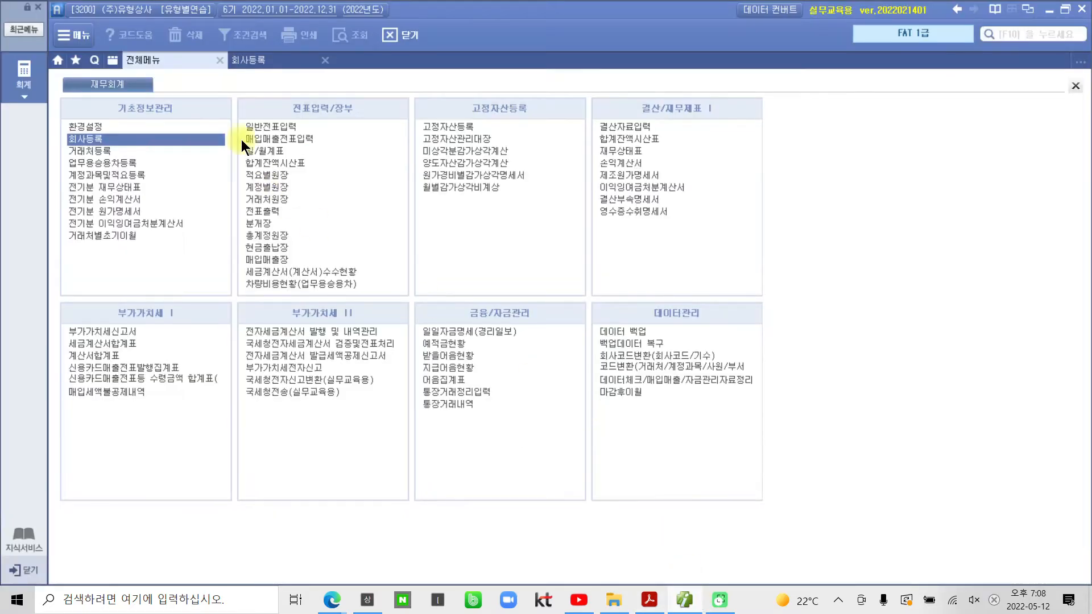
Step: Open 계정과목및적요등록 and select account 235 디자인권
{"action": "left_click", "coordinate": [90, 176]}
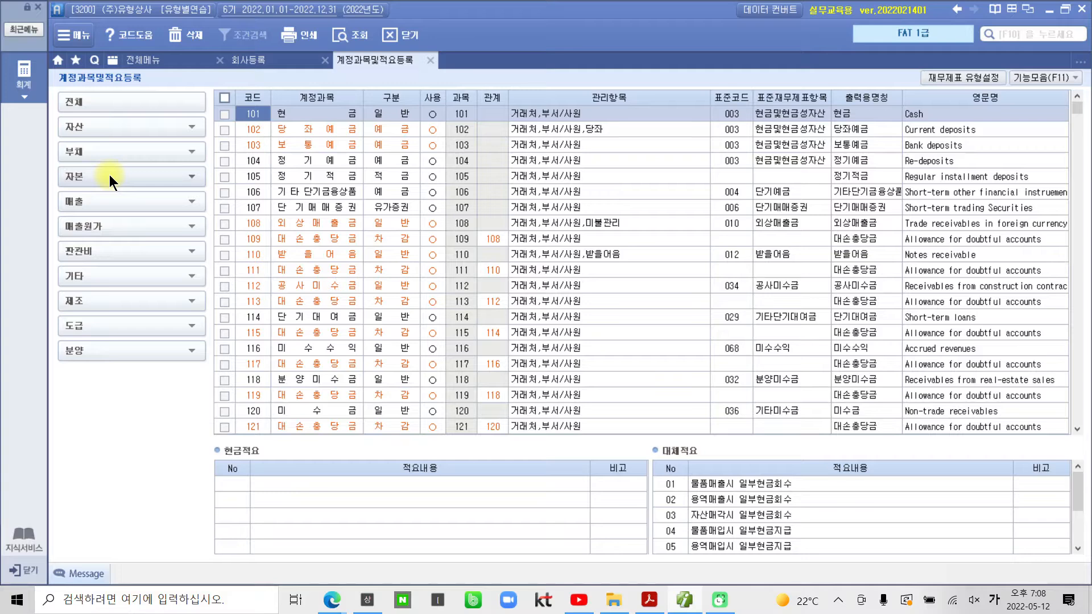
{"action": "type", "text": "235"}
{"action": "scroll", "coordinate": [233, 341], "scroll_direction": "down", "scroll_amount": 10}
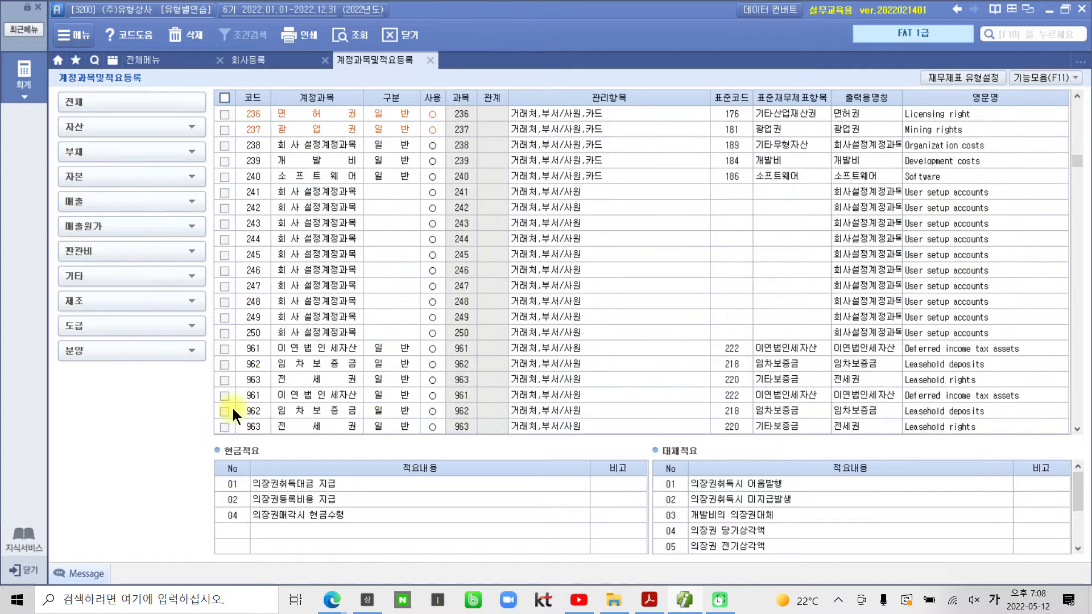
{"action": "scroll", "coordinate": [261, 357], "scroll_direction": "up", "scroll_amount": 6}
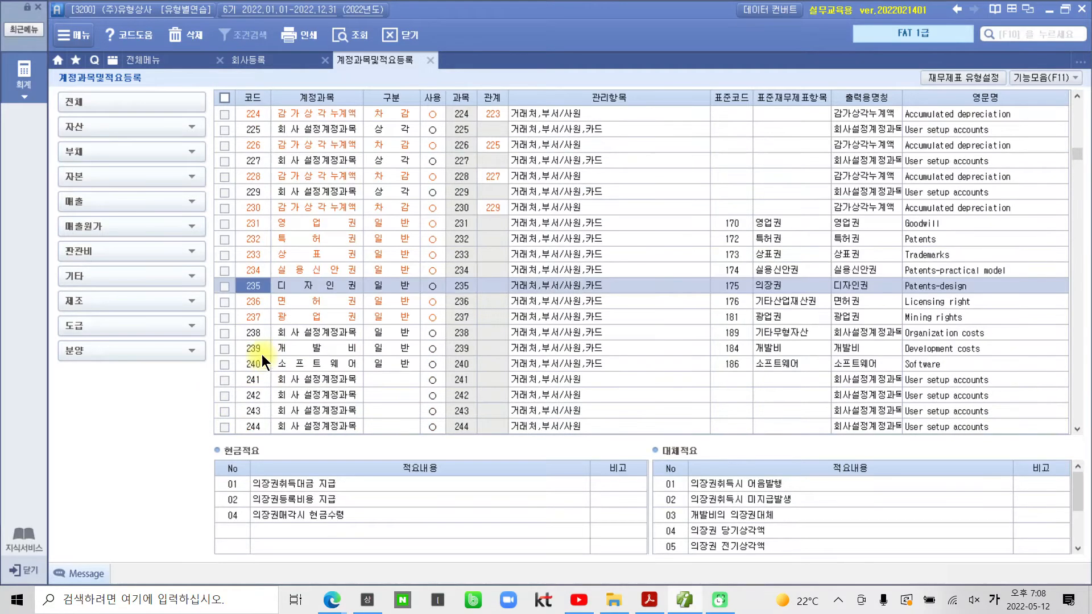
{"action": "left_click", "coordinate": [283, 305]}
{"action": "left_click", "coordinate": [299, 275]}
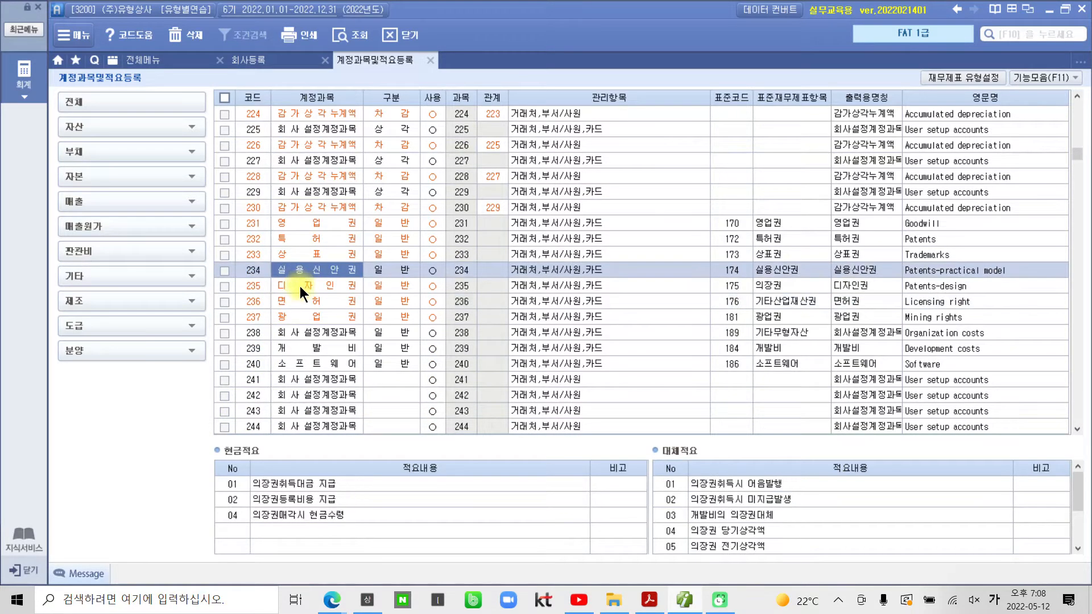
{"action": "left_click", "coordinate": [299, 285]}
{"action": "left_click", "coordinate": [303, 305]}
{"action": "left_click", "coordinate": [305, 285]}
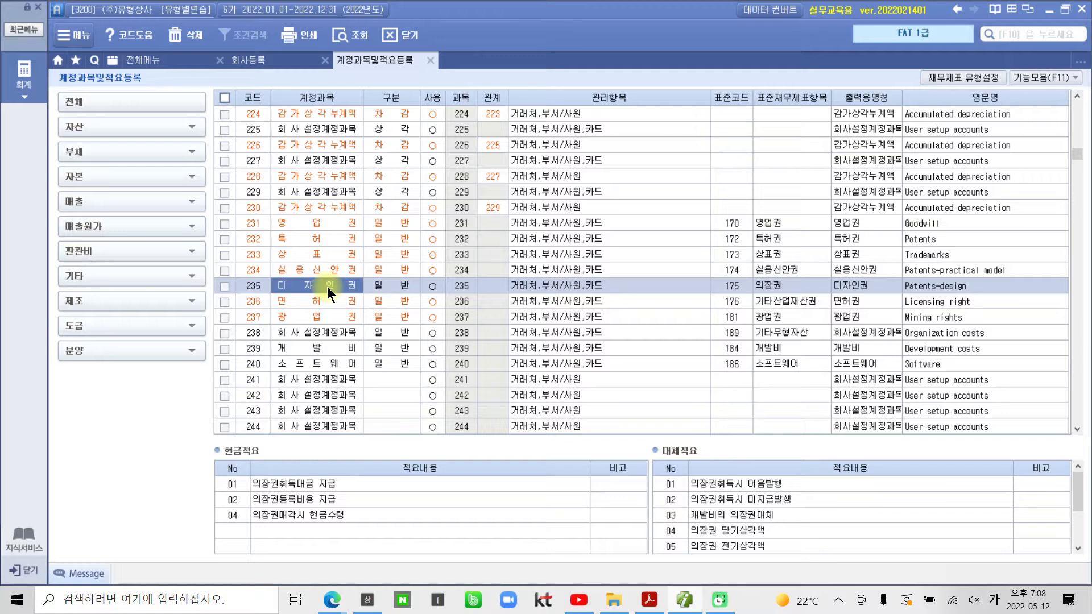
Step: Rename account 235 to 의장권 and verify the change
{"action": "type", "text": "의장권"}
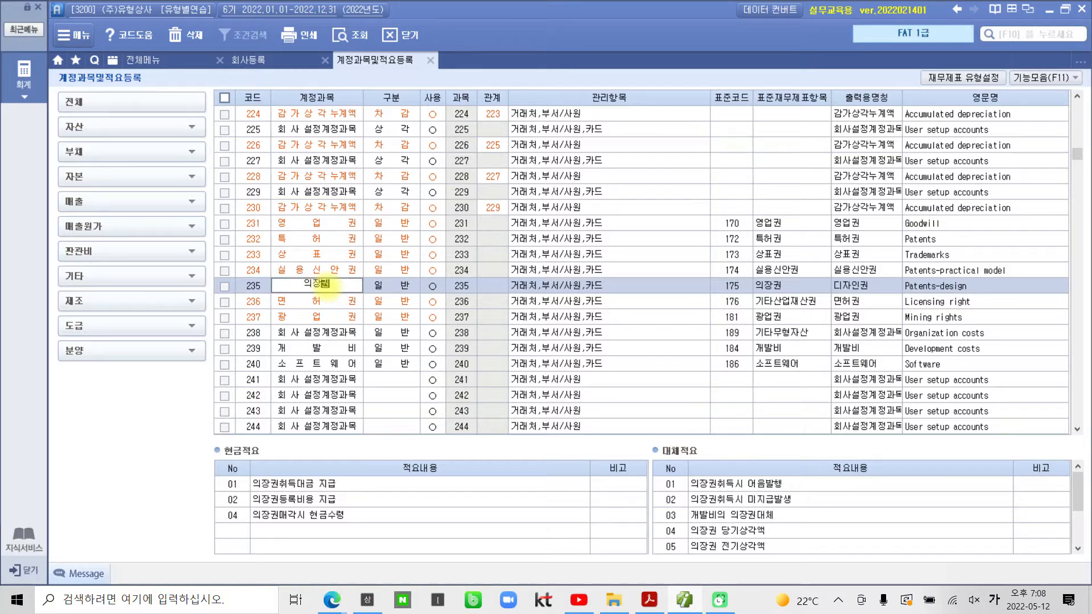
{"action": "key", "text": "Return"}
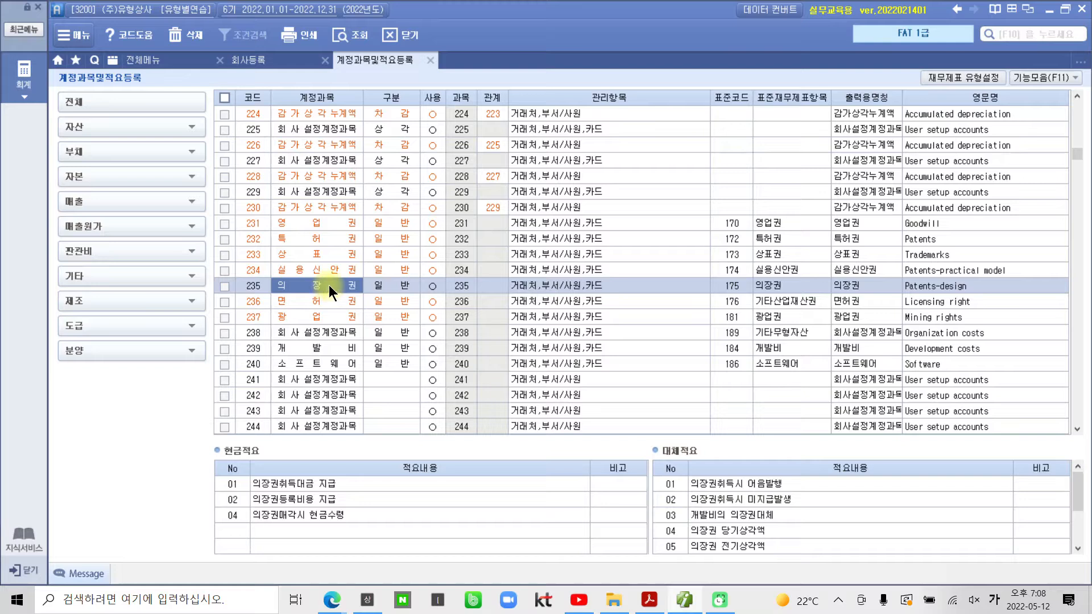
{"action": "left_click", "coordinate": [333, 271]}
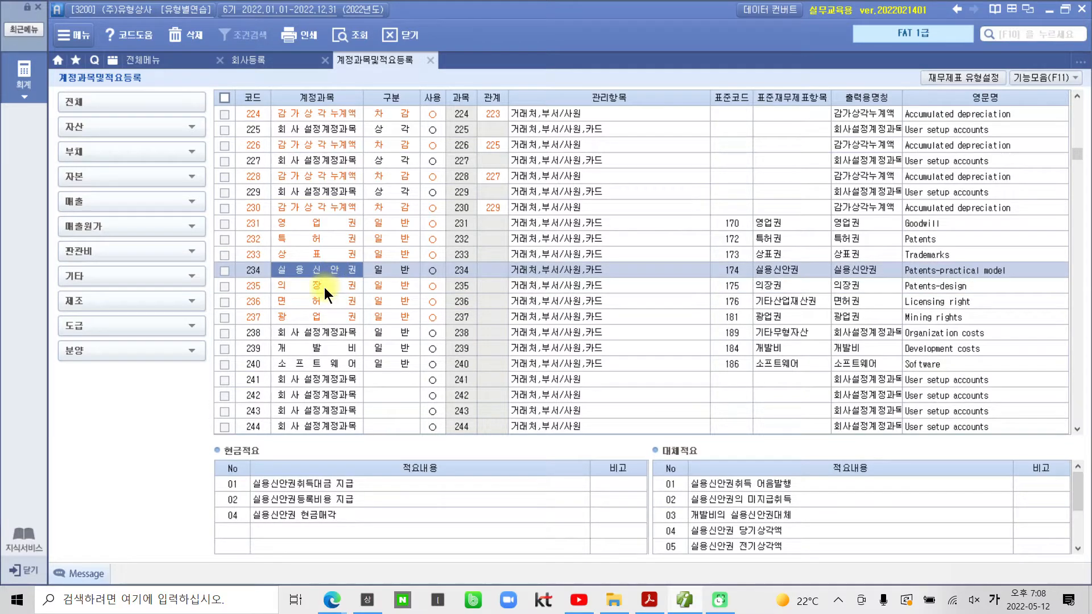
{"action": "left_click", "coordinate": [324, 288]}
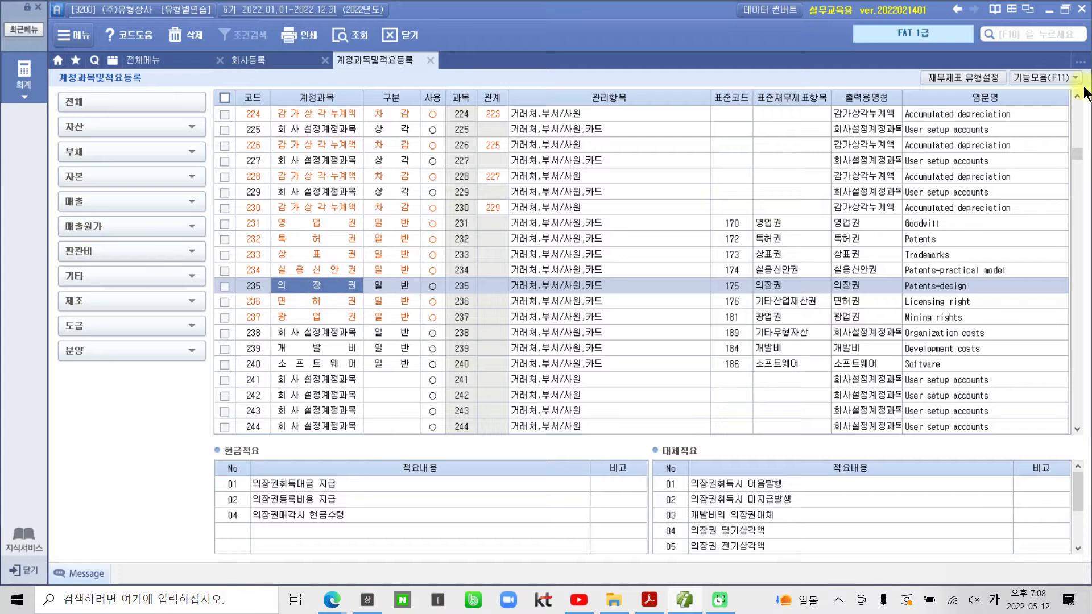
{"action": "left_click", "coordinate": [1036, 75]}
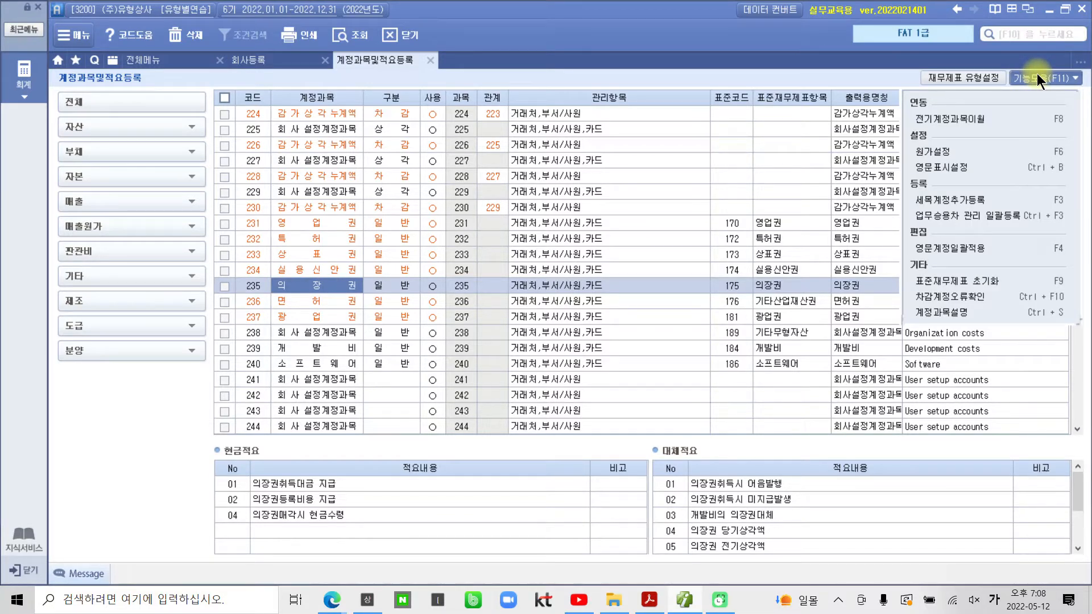
{"action": "left_click", "coordinate": [1035, 75]}
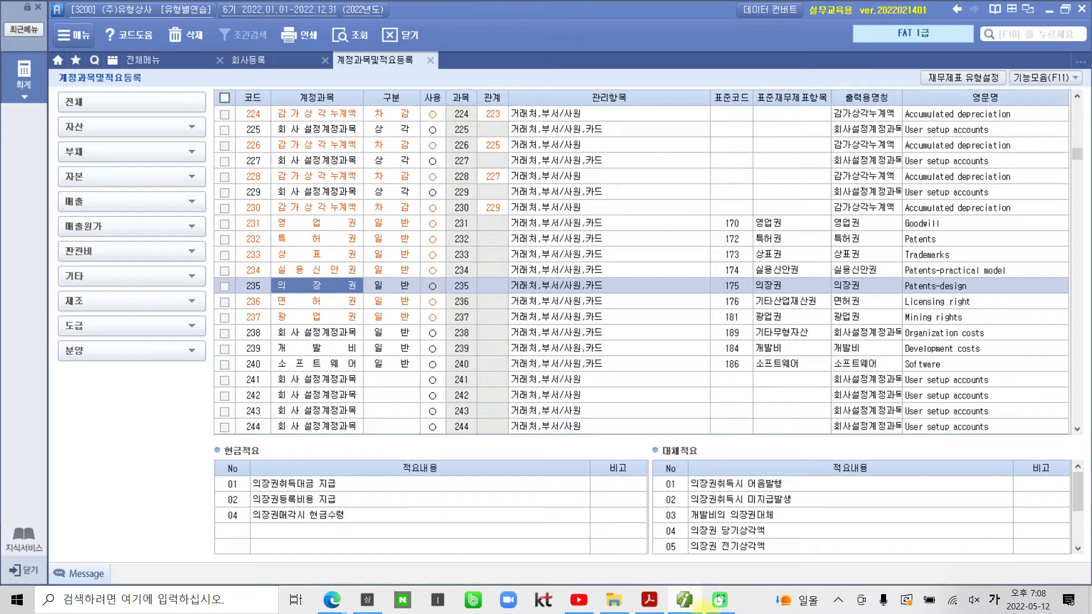
Step: Scroll the PDF to the 지급어음 명세서 table under 거래처별 초기이월
{"action": "left_click", "coordinate": [648, 600]}
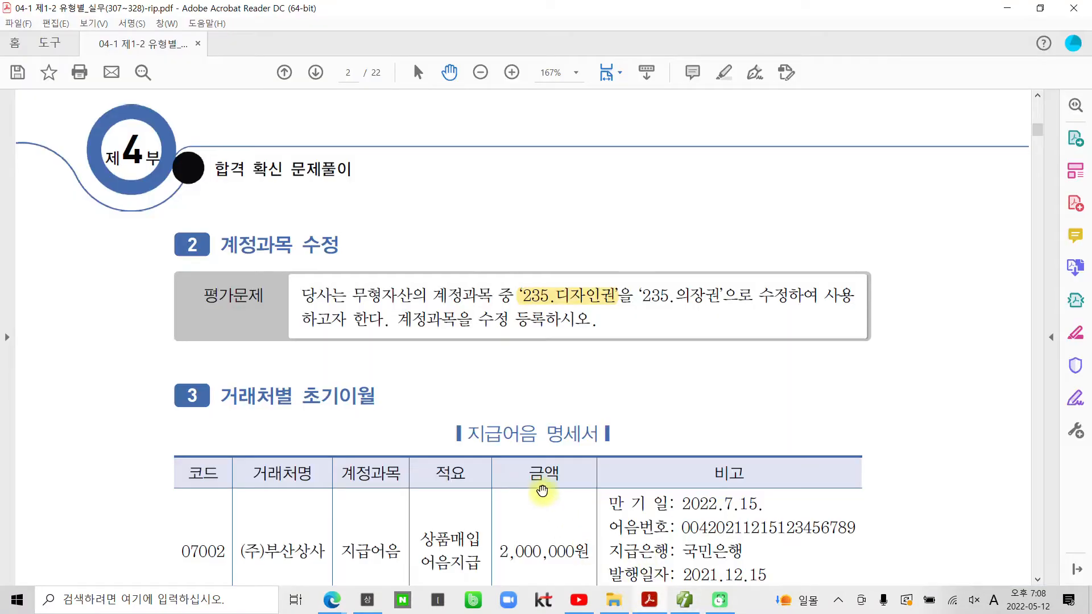
{"action": "scroll", "coordinate": [542, 495], "scroll_direction": "down", "scroll_amount": 1}
{"action": "scroll", "coordinate": [483, 495], "scroll_direction": "down", "scroll_amount": 4}
{"action": "scroll", "coordinate": [478, 495], "scroll_direction": "down", "scroll_amount": 3}
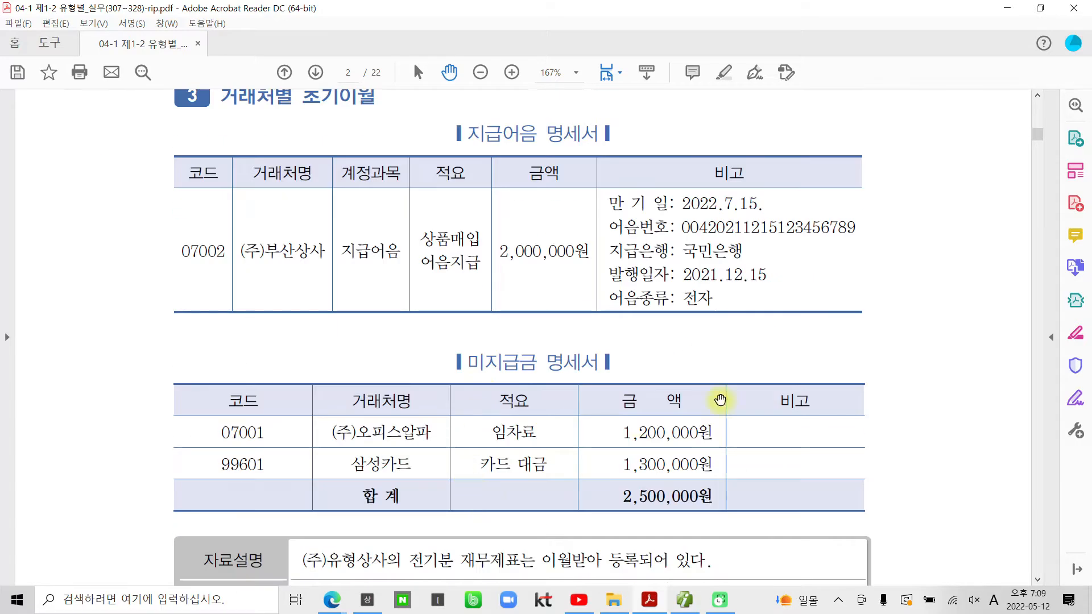
{"action": "scroll", "coordinate": [562, 458], "scroll_direction": "up", "scroll_amount": 1}
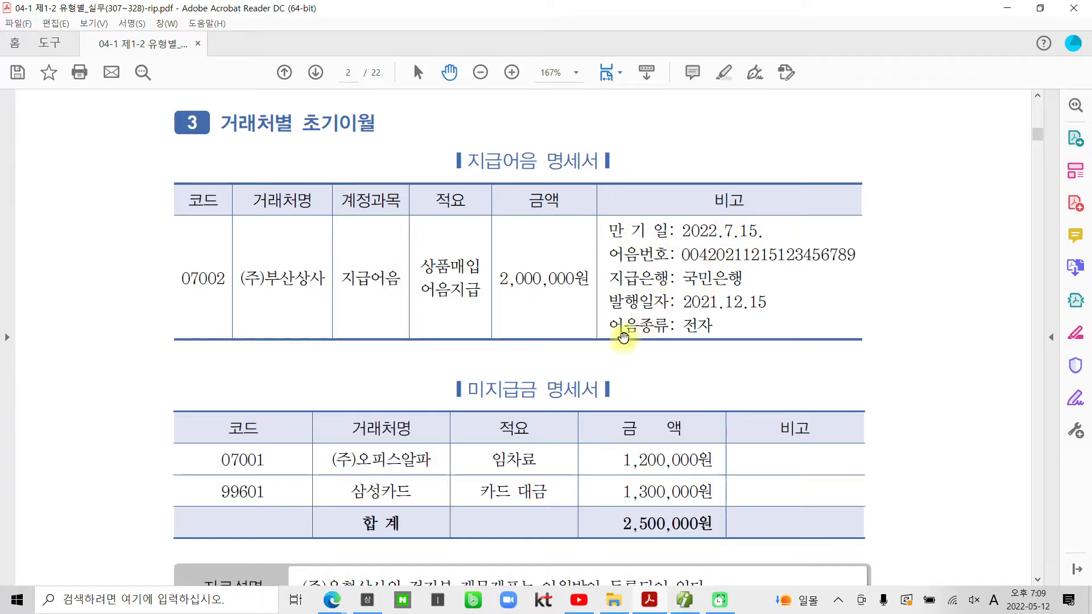
Step: Close the account and company setup tabs, open 거래처별초기이월, and select 252 지급어음
{"action": "left_click", "coordinate": [683, 600]}
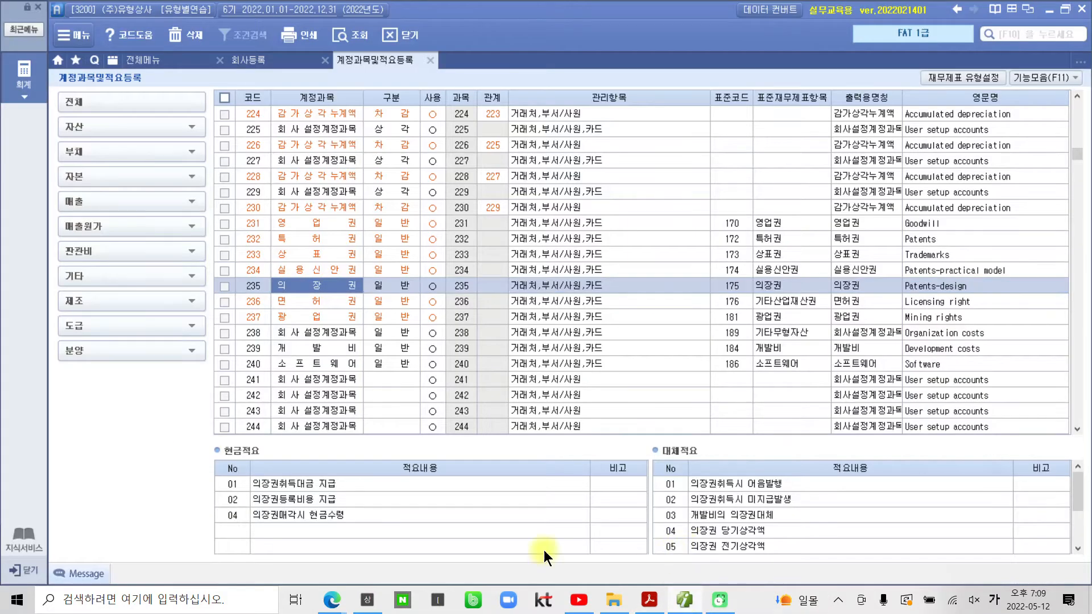
{"action": "left_click", "coordinate": [430, 60]}
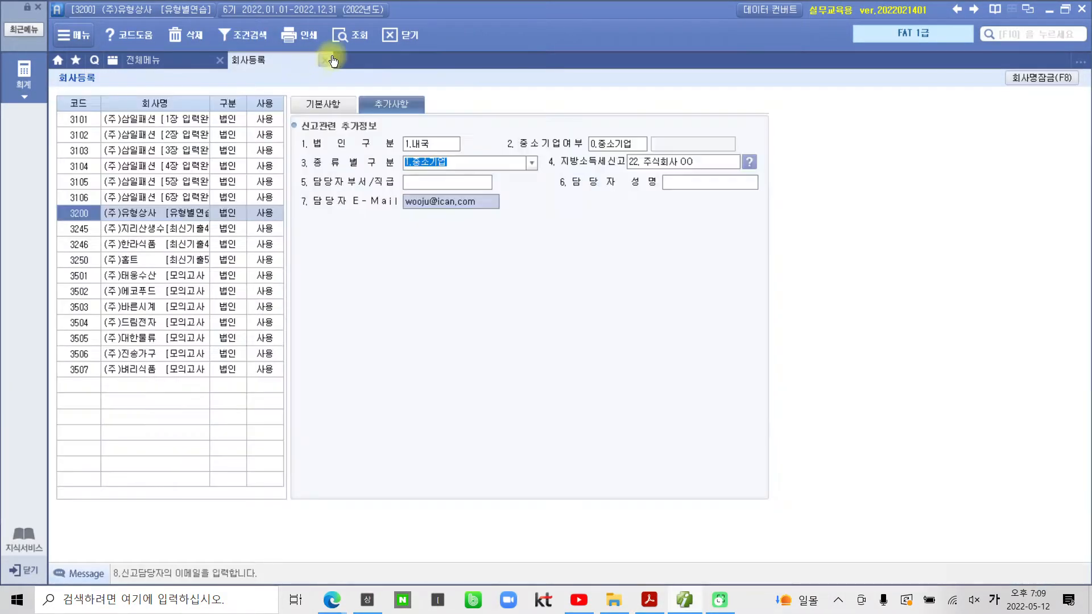
{"action": "left_click", "coordinate": [329, 61]}
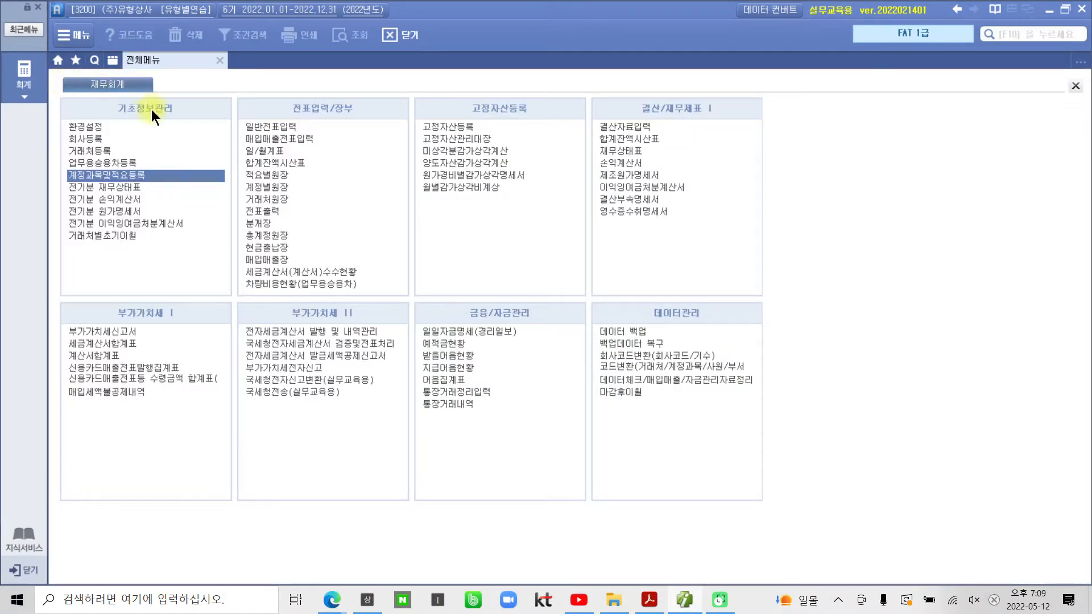
{"action": "left_click", "coordinate": [100, 237]}
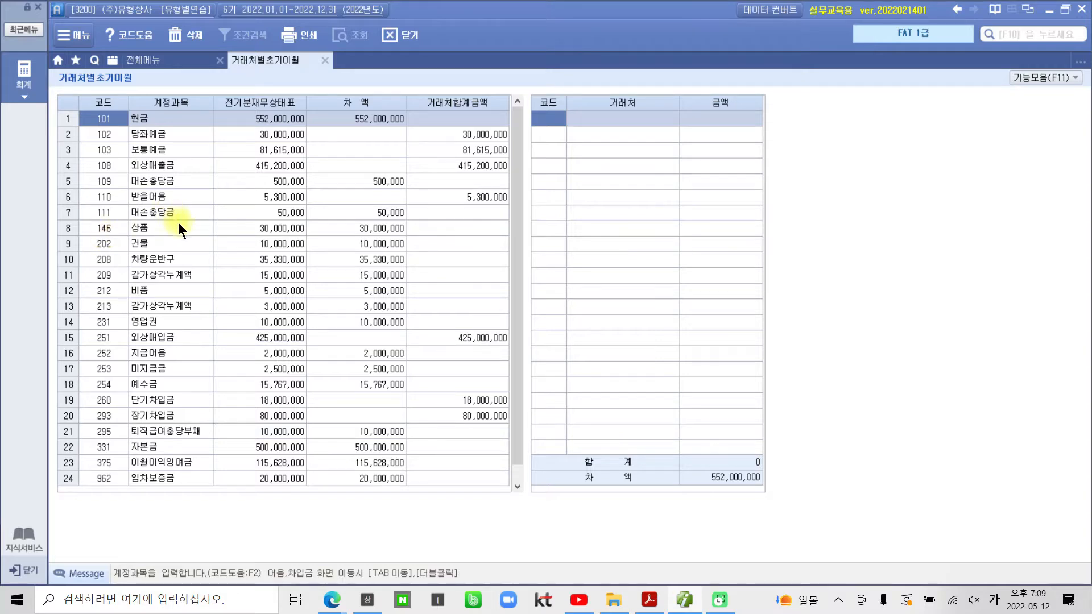
{"action": "left_click", "coordinate": [152, 353]}
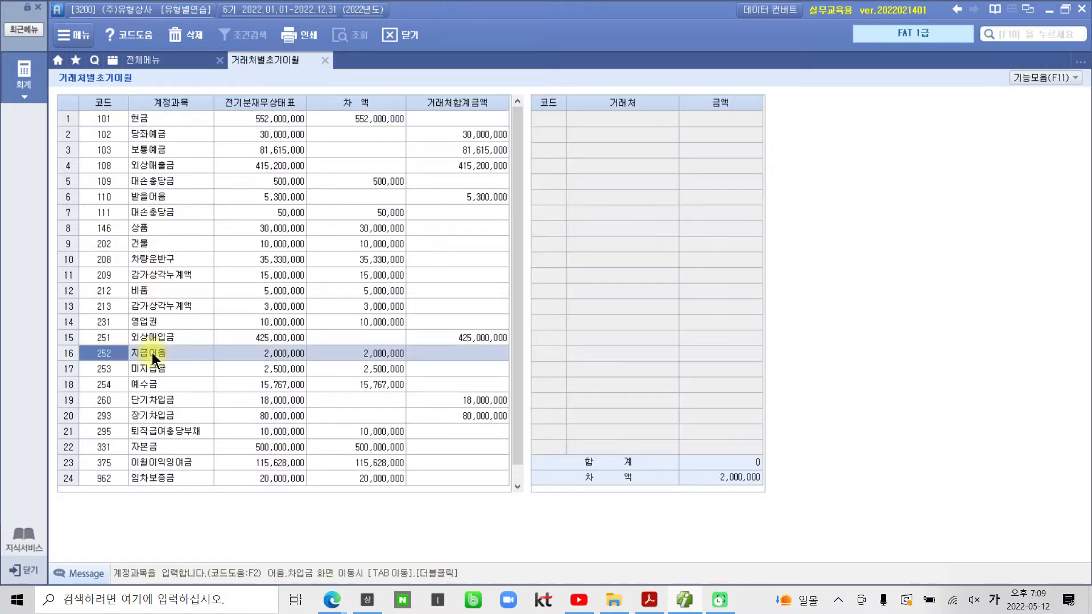
Step: Enter a note for vendor (주)부산상사 with maturity 2022-07-15 and its note number
{"action": "double_click", "coordinate": [151, 353]}
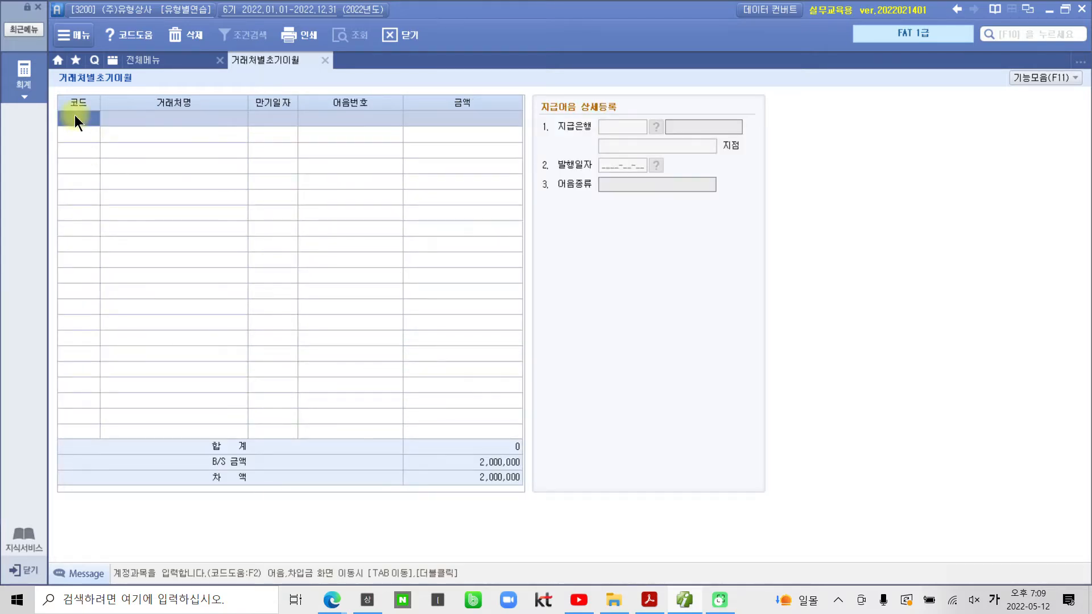
{"action": "type", "text": "00102"}
{"action": "key", "text": "Return"}
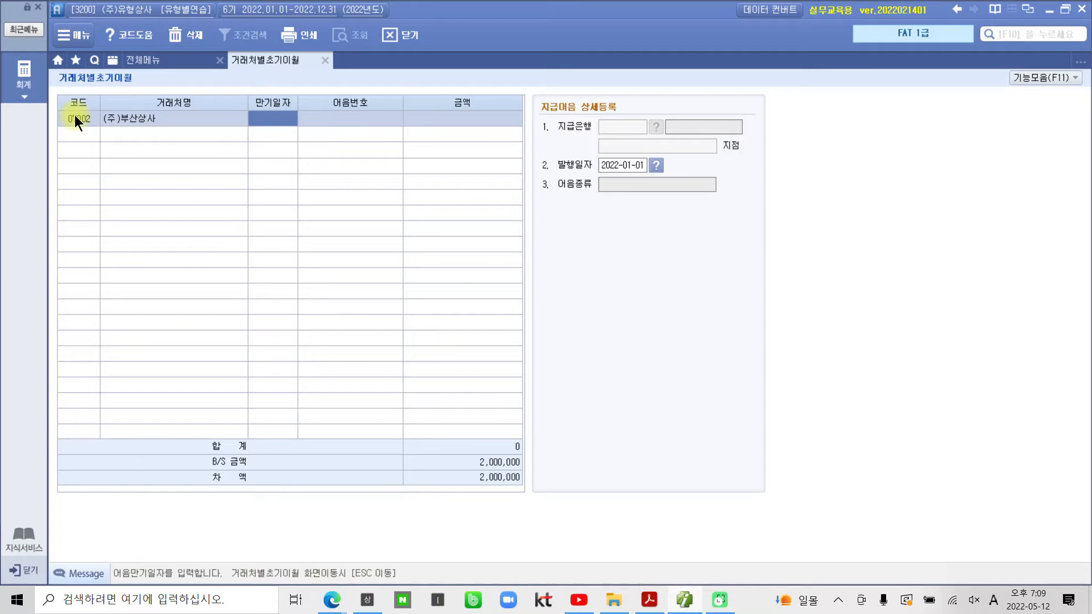
{"action": "type", "text": "2022-"}
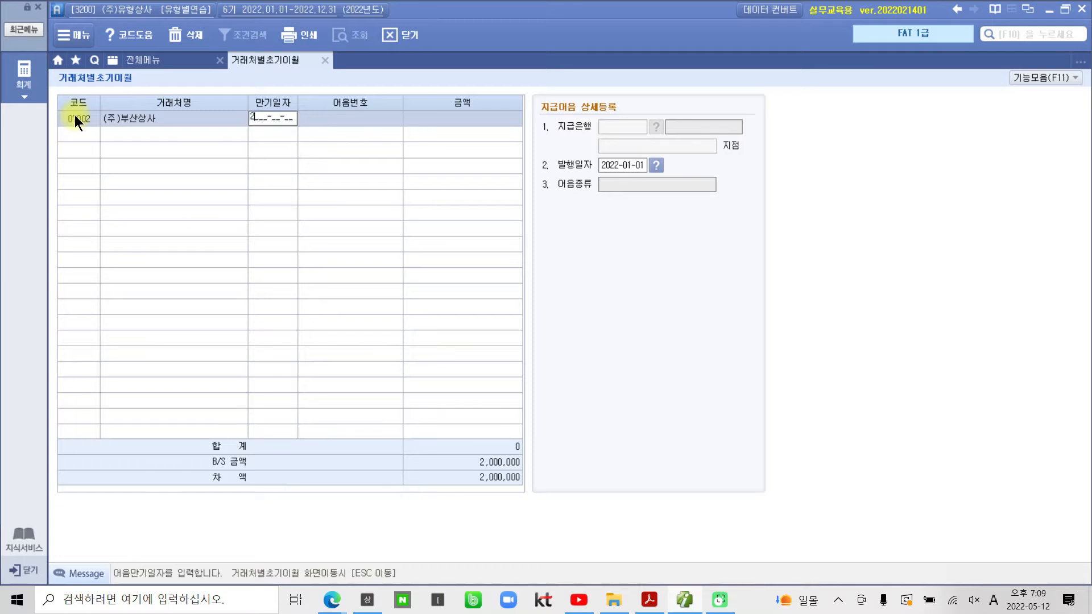
{"action": "type", "text": "07-15"}
{"action": "key", "text": "Return"}
{"action": "key", "text": "Return"}
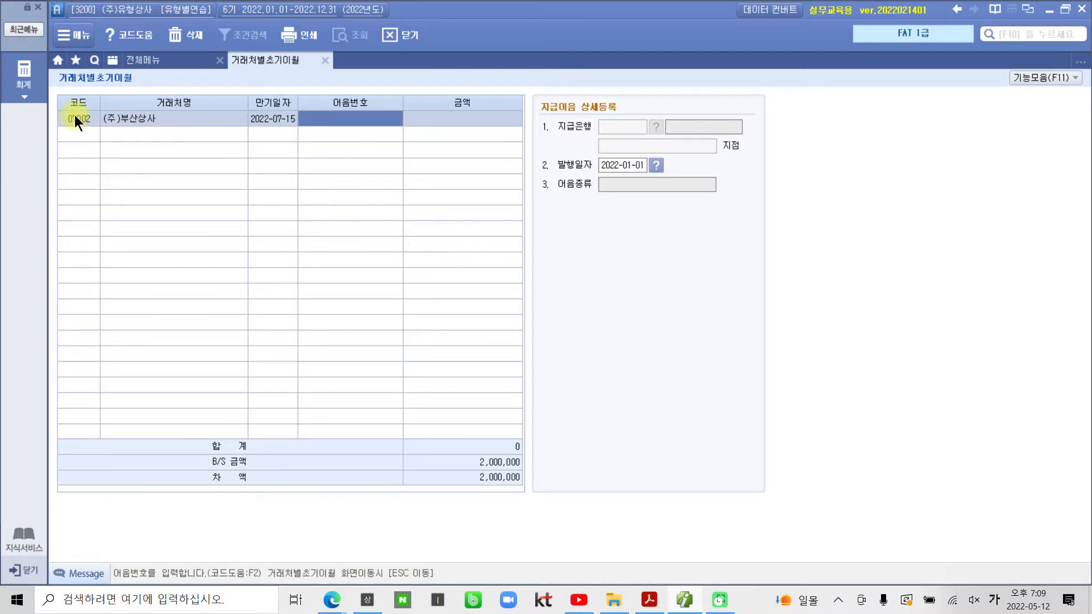
{"action": "type", "text": "0042021"}
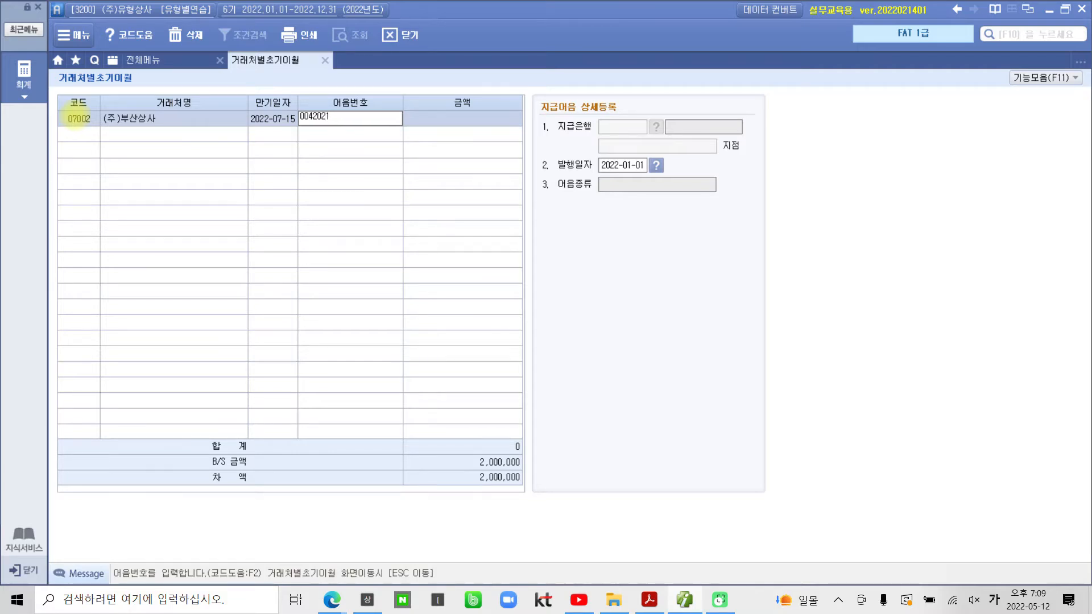
{"action": "type", "text": "1215123456789"}
{"action": "key", "text": "Return"}
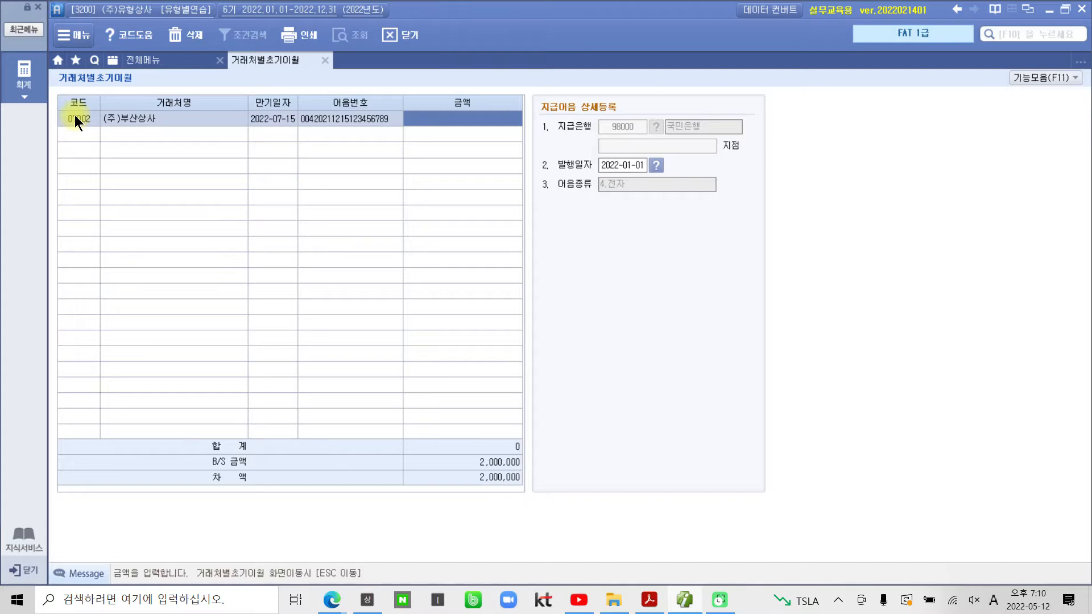
Step: Enter the 2,000,000 note amount and issue date, then review the saved row
{"action": "type", "text": "2000000"}
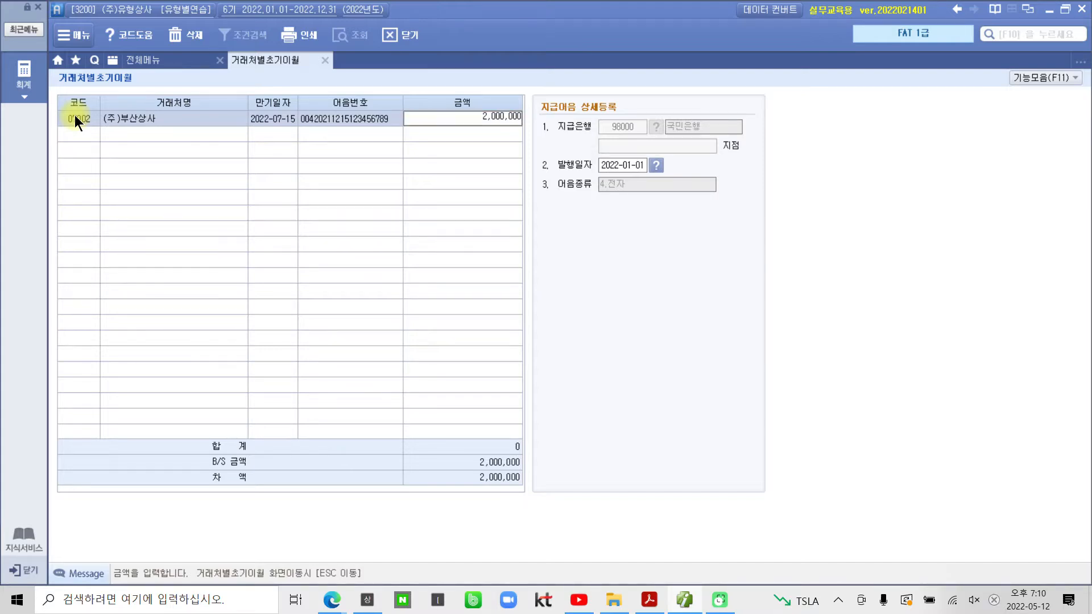
{"action": "key", "text": "Return"}
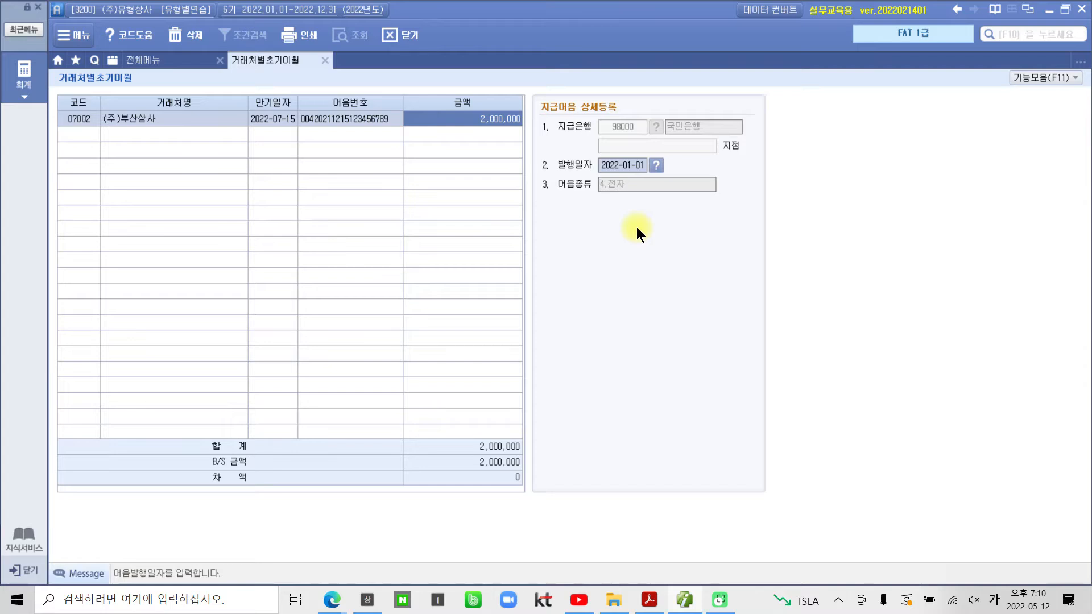
{"action": "type", "text": "20210101"}
{"action": "key", "text": "Return"}
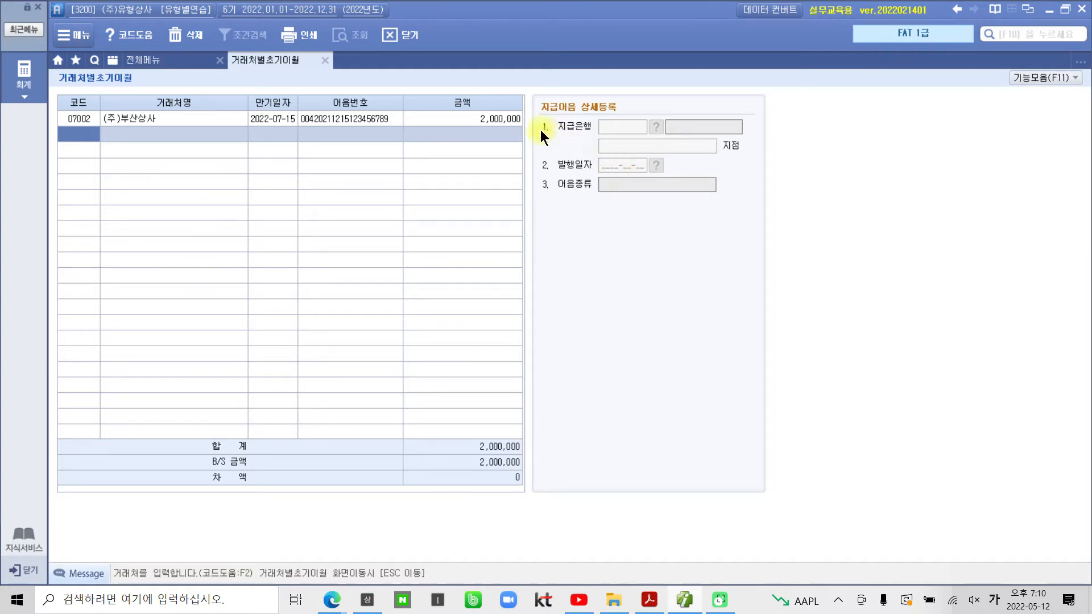
{"action": "left_click", "coordinate": [521, 122]}
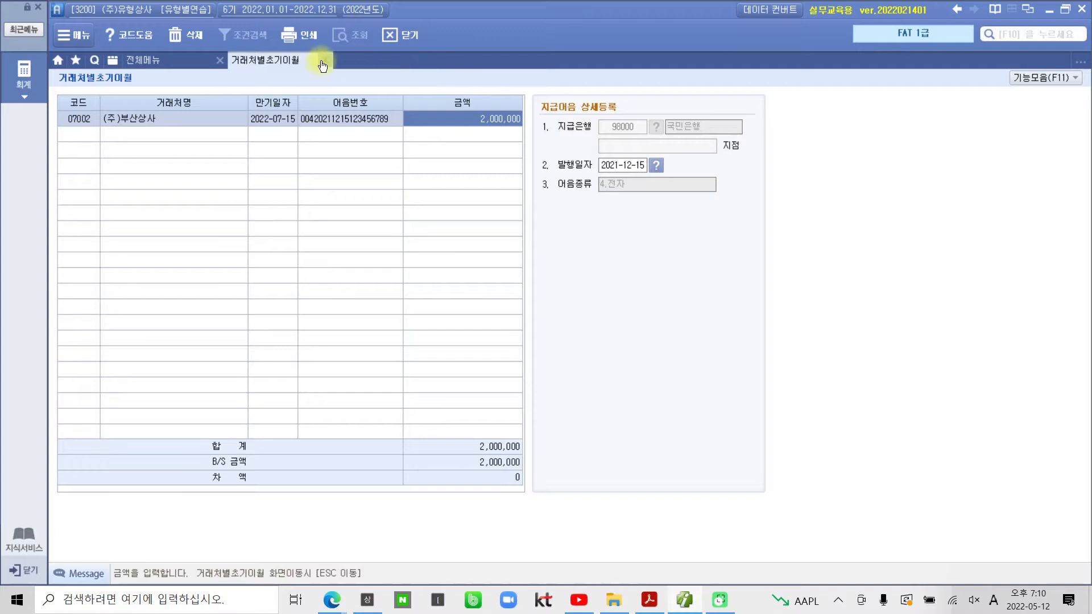
{"action": "key", "text": "Escape"}
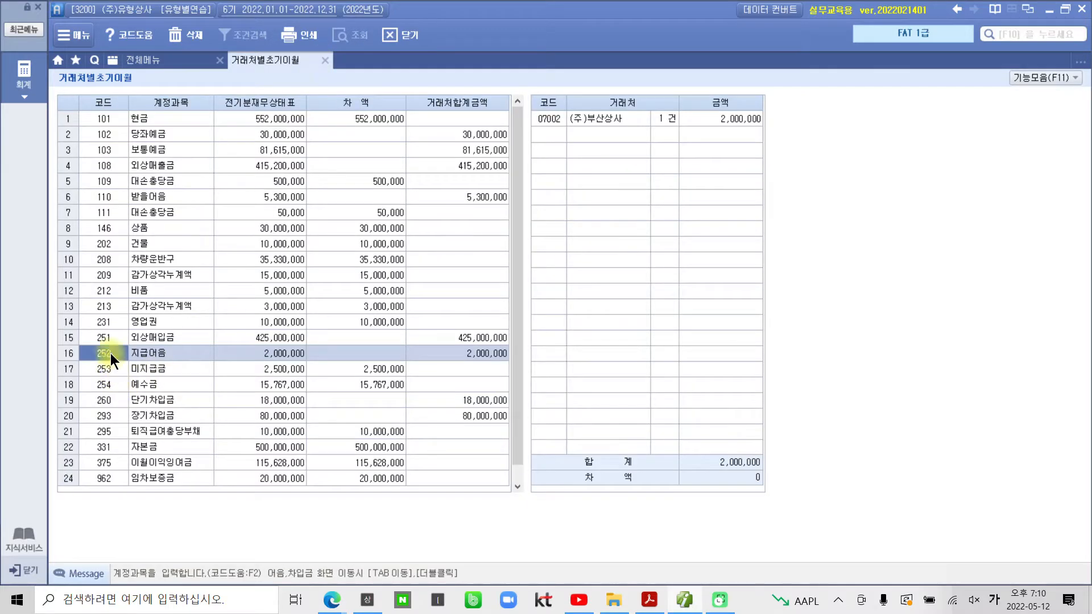
Step: Check the (주)부산상사 entry against the PDF, then select 253 미지급금
{"action": "left_click", "coordinate": [609, 120]}
{"action": "left_click", "coordinate": [714, 123]}
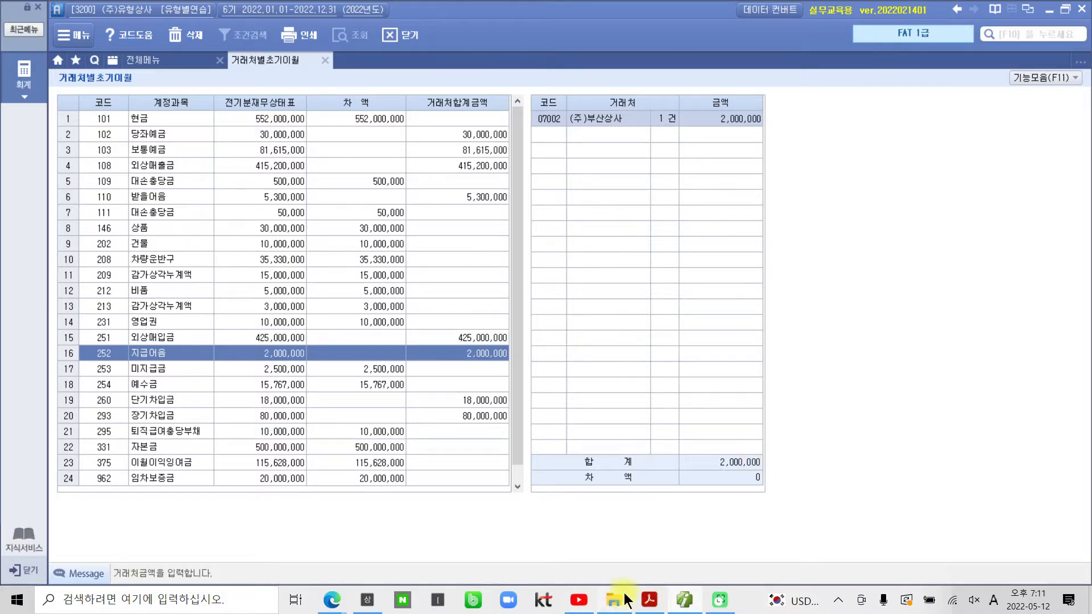
{"action": "left_click", "coordinate": [646, 602]}
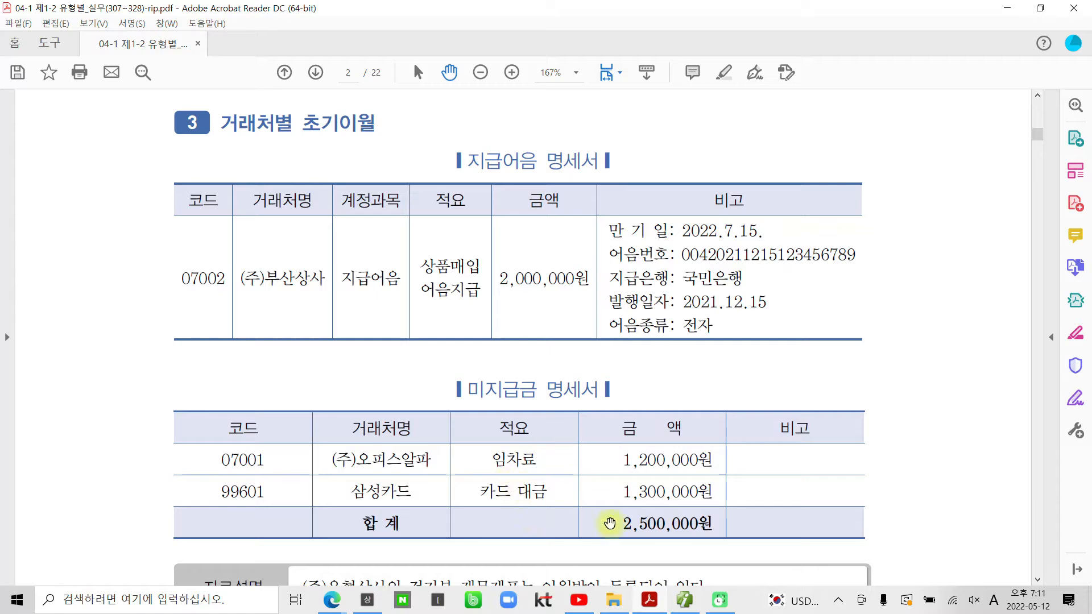
{"action": "left_click", "coordinate": [685, 599]}
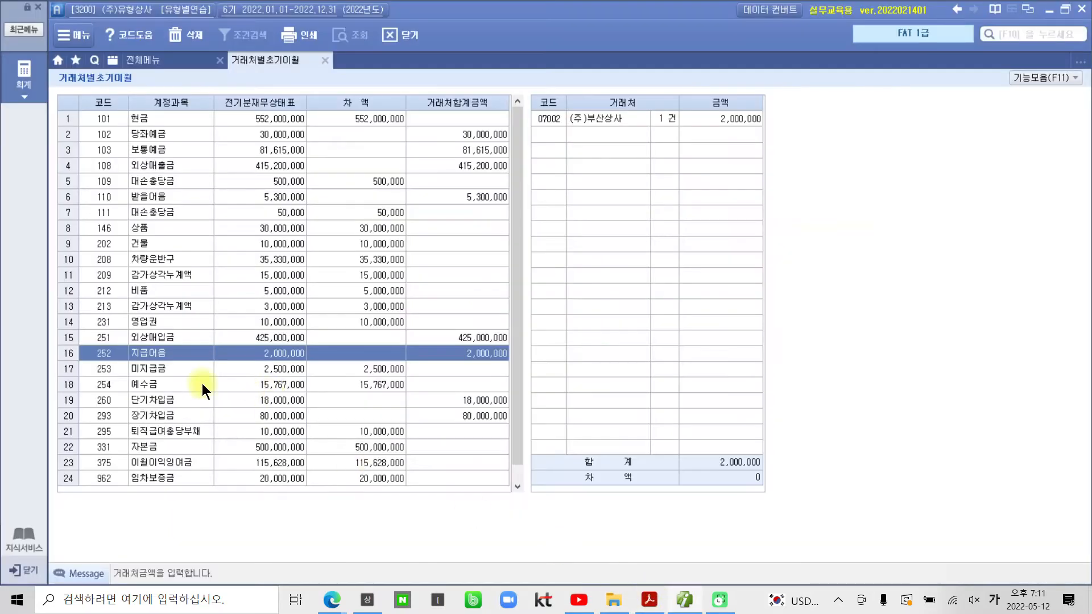
{"action": "left_click", "coordinate": [165, 370]}
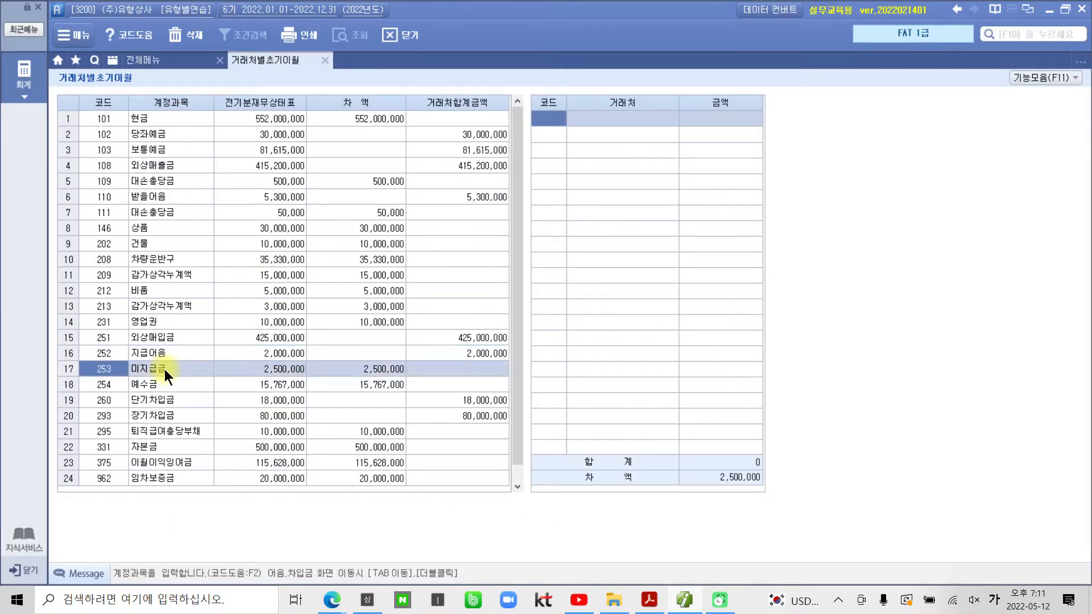
{"action": "left_click", "coordinate": [561, 122]}
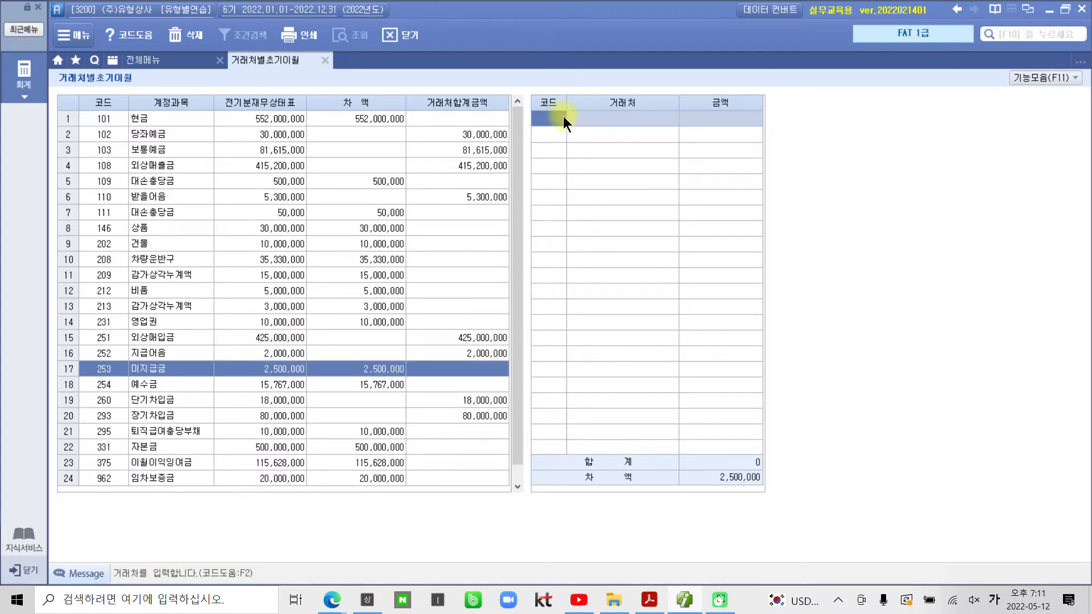
Step: Enter vendors 07001 (주)오피스알파 at 1,200,000 and 99601 삼성카드 at 1,300,000
{"action": "type", "text": "07001"}
{"action": "key", "text": "Return"}
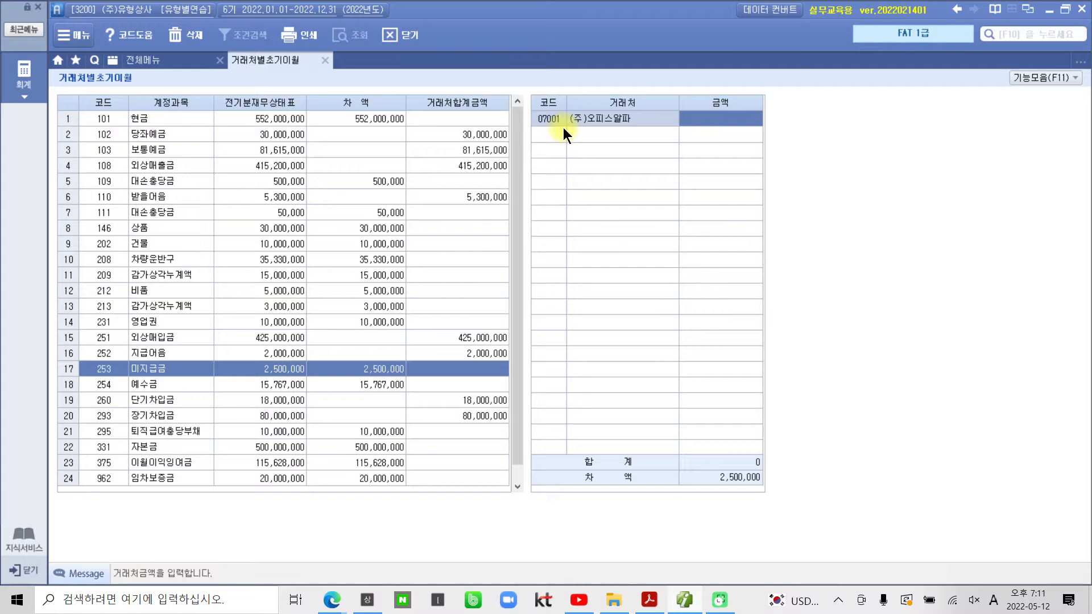
{"action": "type", "text": "1200000"}
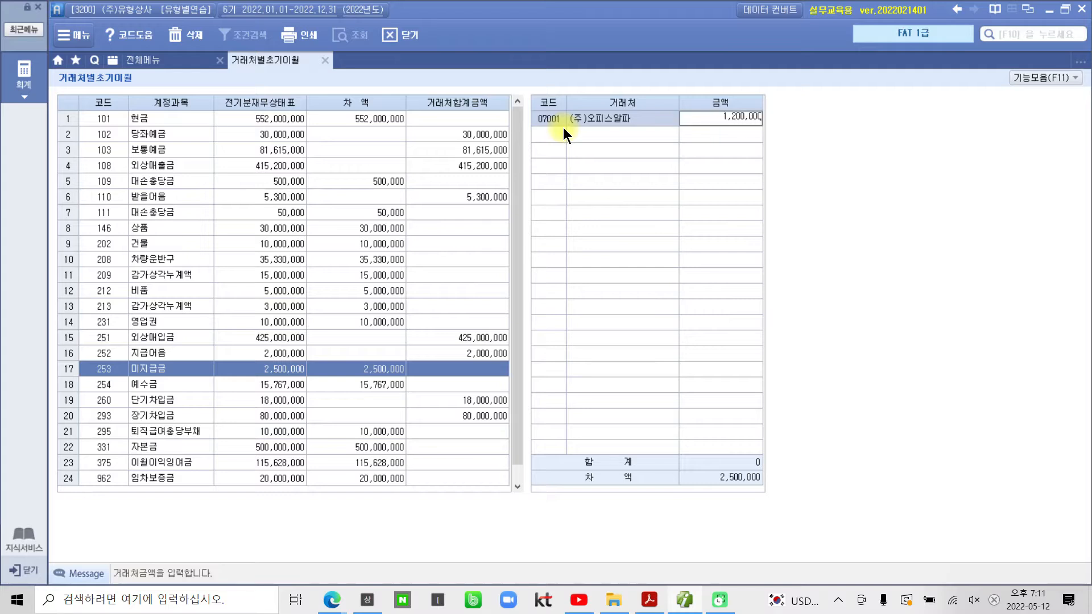
{"action": "key", "text": "Return"}
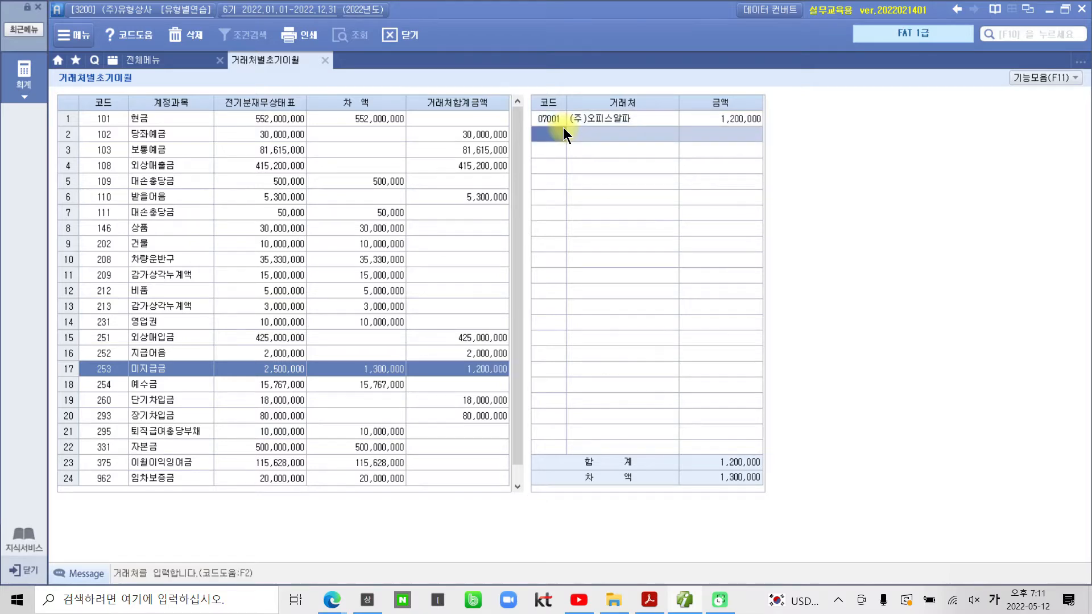
{"action": "type", "text": "99601"}
{"action": "key", "text": "Return"}
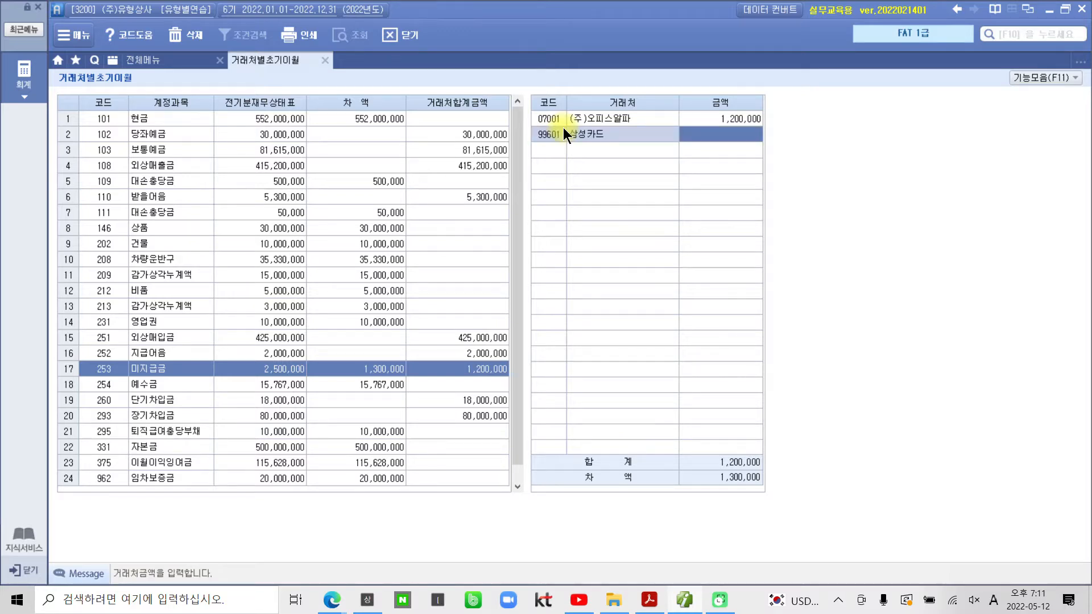
{"action": "type", "text": "1300000"}
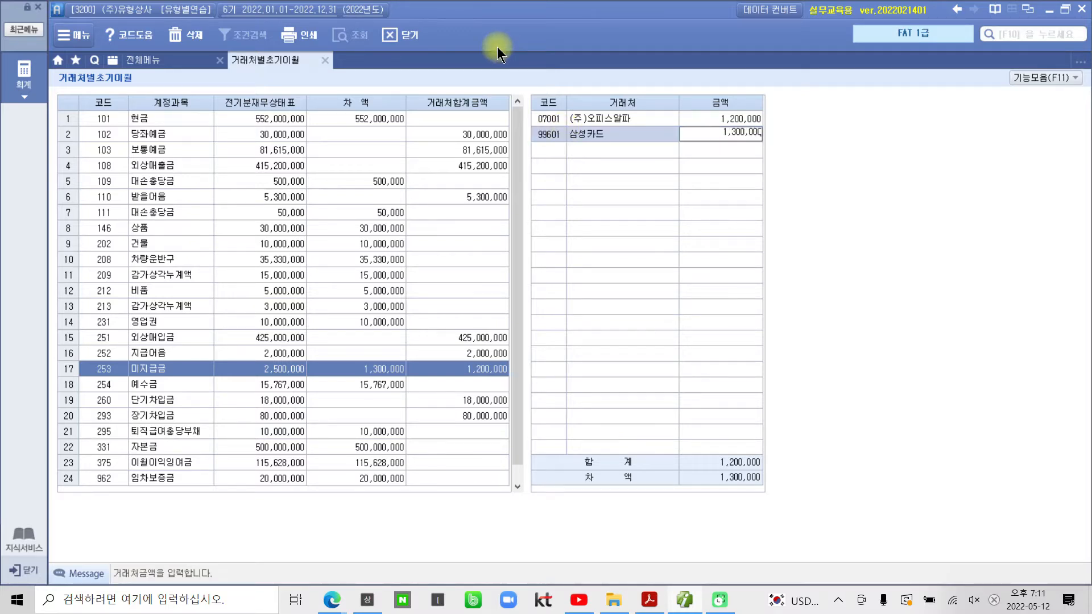
{"action": "key", "text": "Return"}
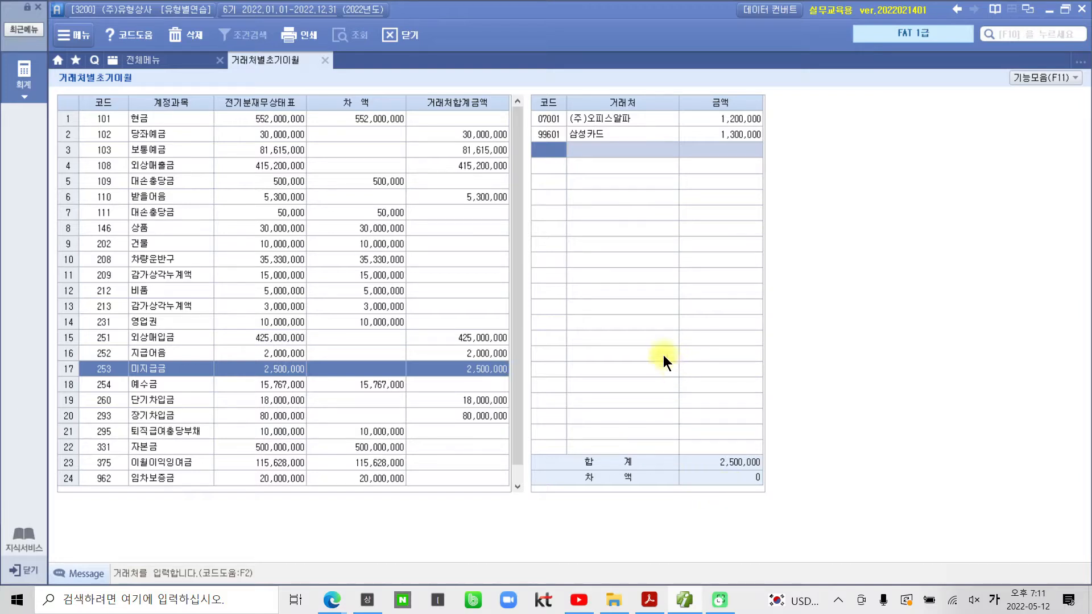
Step: In the exam PDF, highlight the phrase 입력오류를 발견하였다 in yellow
{"action": "left_click", "coordinate": [649, 600]}
{"action": "scroll", "coordinate": [634, 482], "scroll_direction": "down", "scroll_amount": 6}
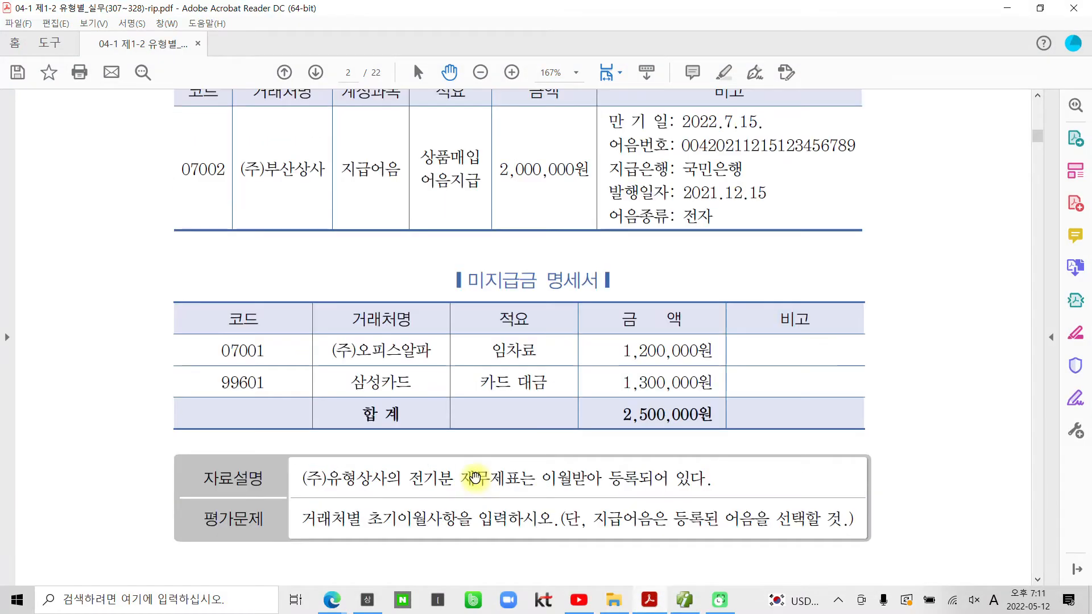
{"action": "scroll", "coordinate": [476, 478], "scroll_direction": "down", "scroll_amount": 14}
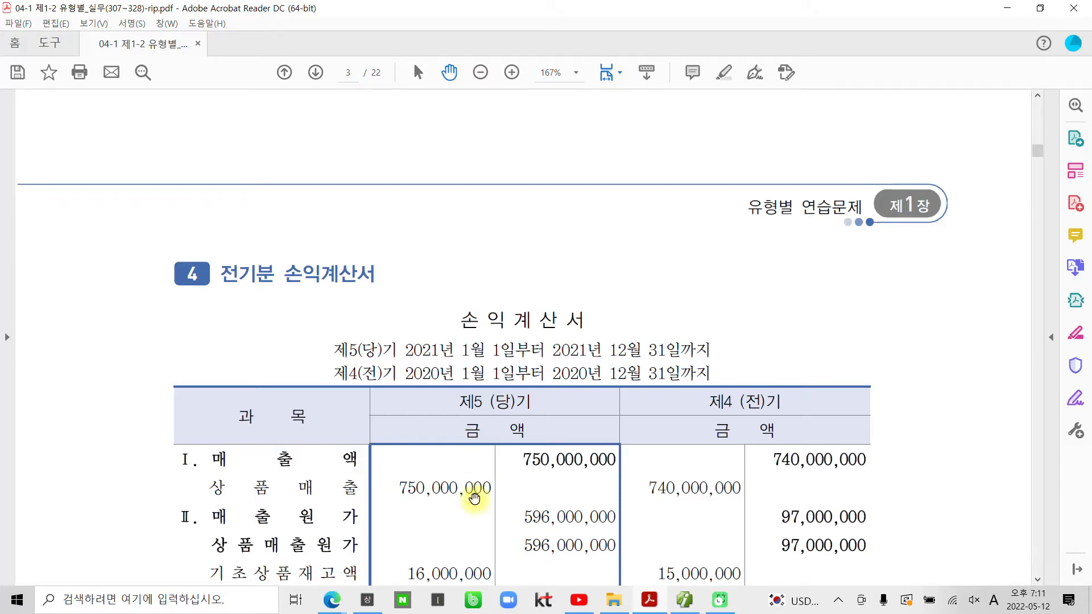
{"action": "scroll", "coordinate": [476, 488], "scroll_direction": "down", "scroll_amount": 3}
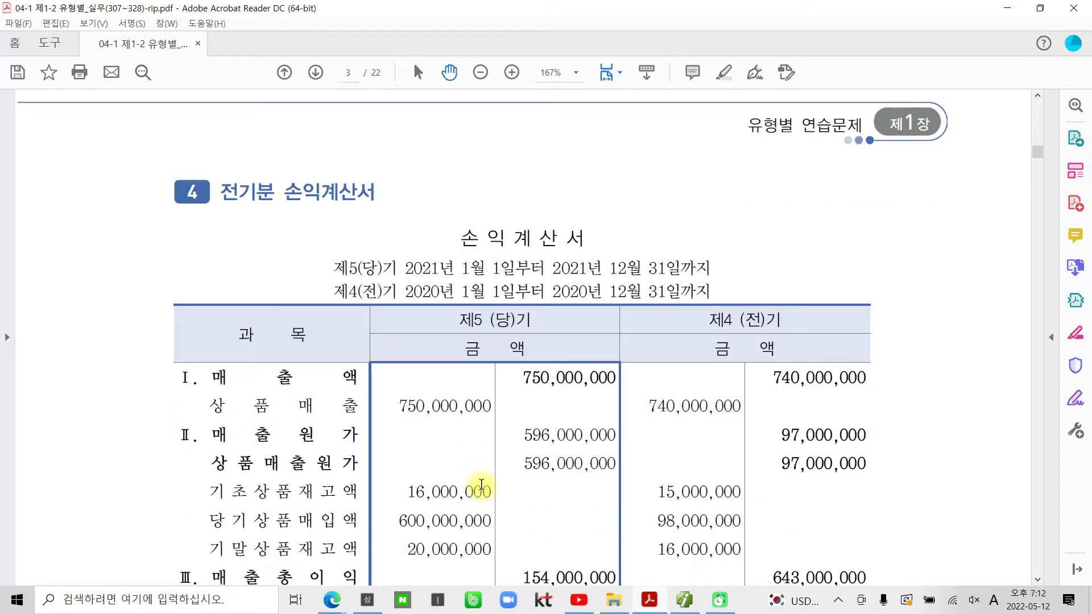
{"action": "scroll", "coordinate": [480, 486], "scroll_direction": "down", "scroll_amount": 5}
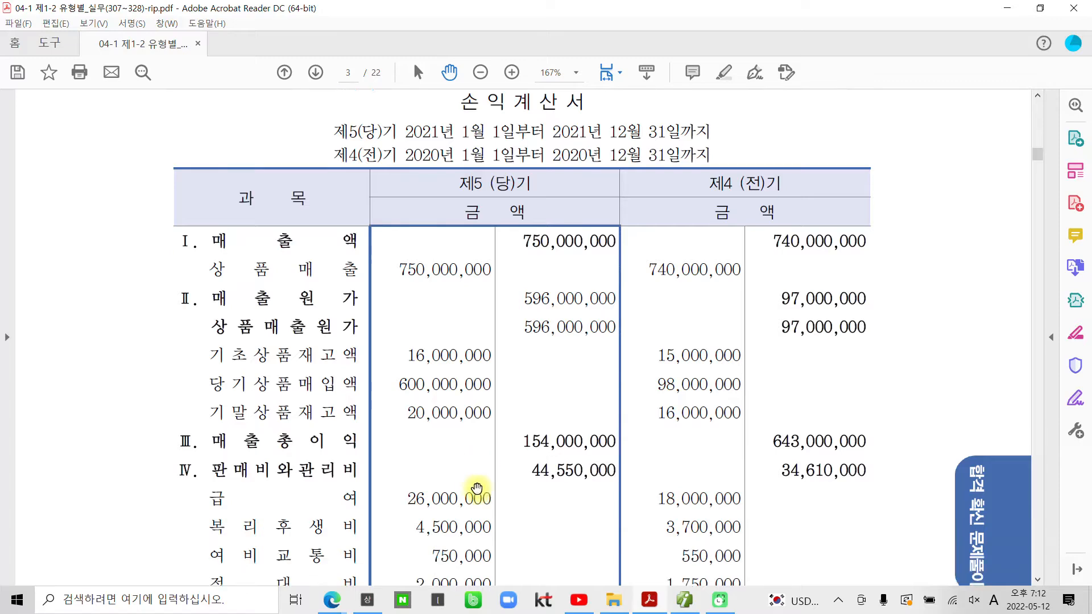
{"action": "scroll", "coordinate": [477, 488], "scroll_direction": "down", "scroll_amount": 20}
{"action": "scroll", "coordinate": [478, 494], "scroll_direction": "down", "scroll_amount": 5}
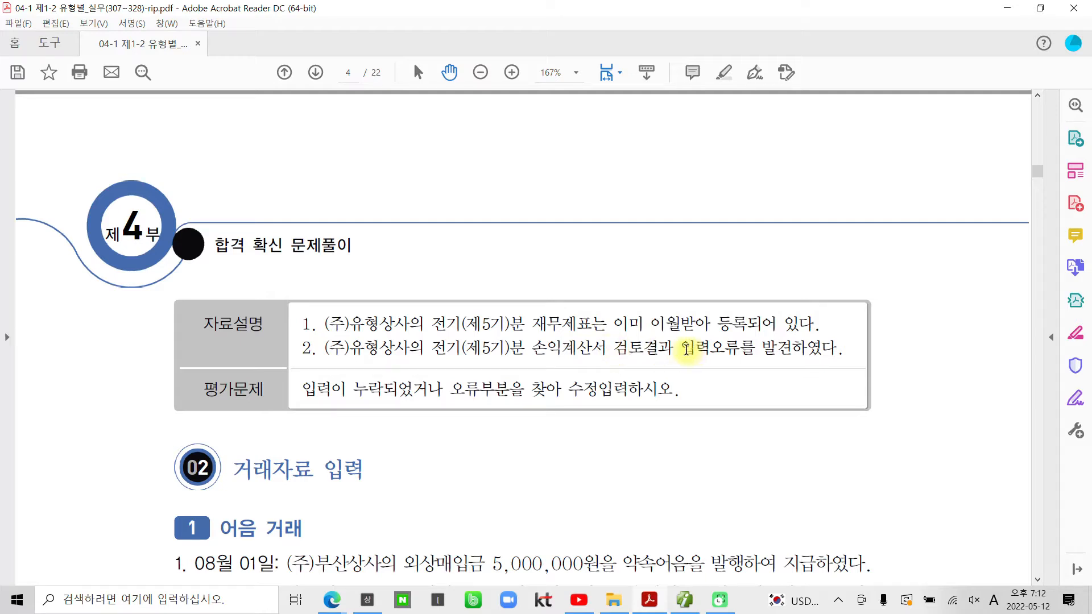
{"action": "left_click_drag", "start_coordinate": [680, 348], "coordinate": [838, 348]}
{"action": "right_click", "coordinate": [812, 350]}
{"action": "left_click", "coordinate": [844, 463]}
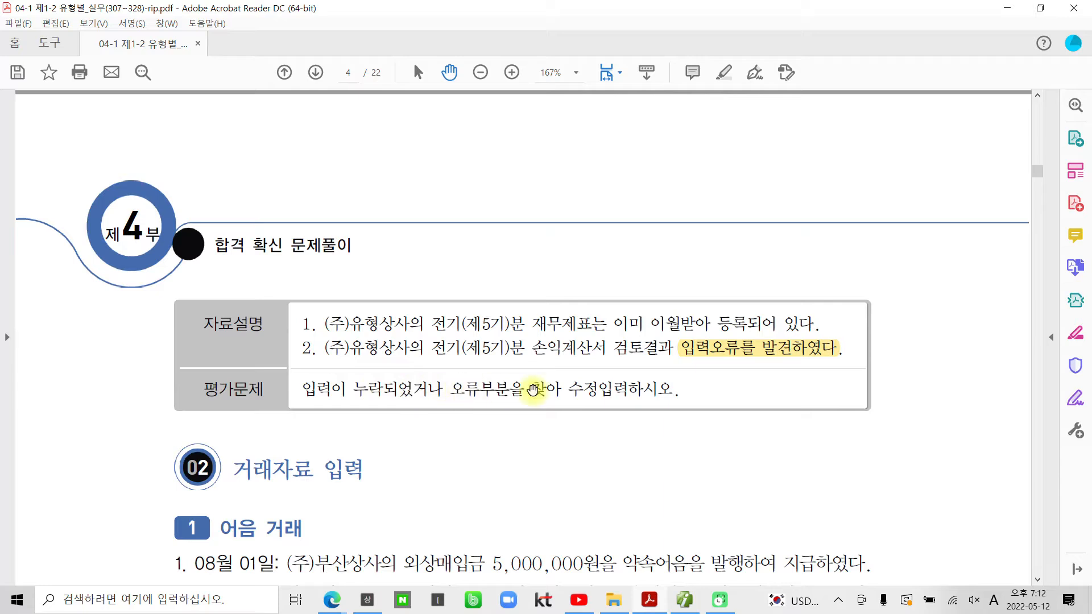
Step: Highlight the correction instruction sentence and the 110,000,000 net income figure
{"action": "left_click_drag", "start_coordinate": [678, 390], "coordinate": [303, 390]}
{"action": "right_click", "coordinate": [329, 389]}
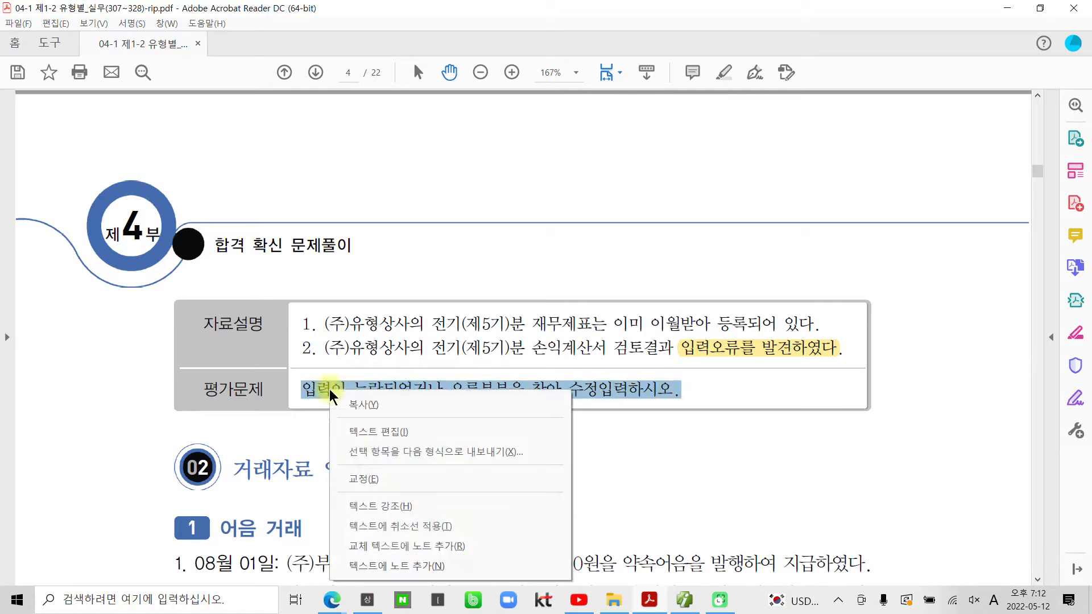
{"action": "left_click", "coordinate": [367, 503]}
{"action": "scroll", "coordinate": [447, 432], "scroll_direction": "up", "scroll_amount": 10}
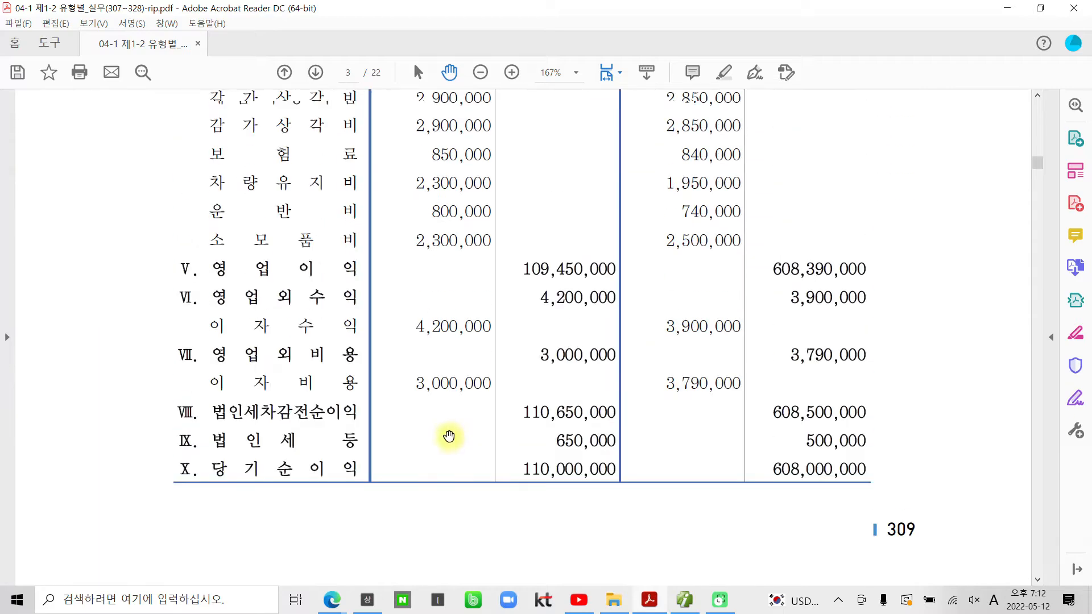
{"action": "left_click_drag", "start_coordinate": [517, 466], "coordinate": [607, 468]}
{"action": "right_click", "coordinate": [607, 469]}
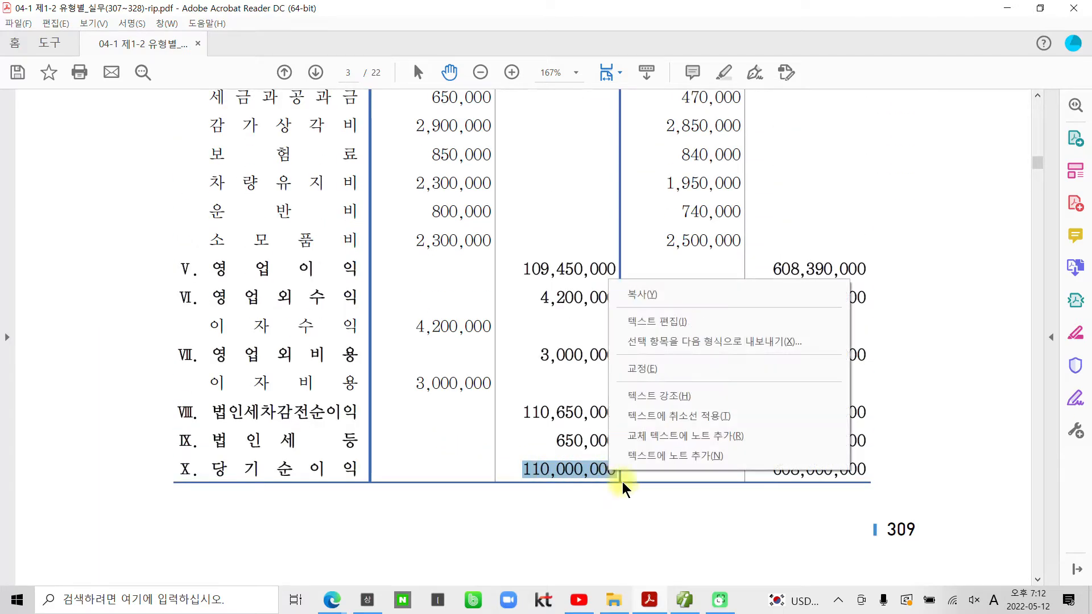
{"action": "left_click", "coordinate": [660, 396]}
Step: Return to Smart A and close the 거래처별초기이월 screen
{"action": "scroll", "coordinate": [483, 462], "scroll_direction": "up", "scroll_amount": 1}
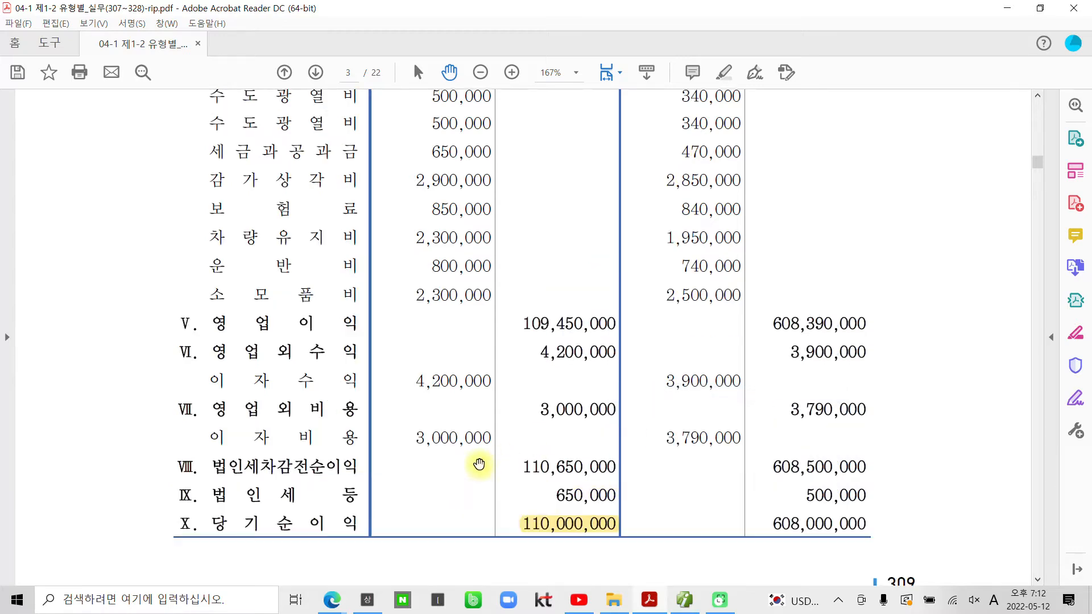
{"action": "scroll", "coordinate": [480, 464], "scroll_direction": "up", "scroll_amount": 6}
{"action": "scroll", "coordinate": [482, 457], "scroll_direction": "up", "scroll_amount": 10}
{"action": "left_click", "coordinate": [684, 599]}
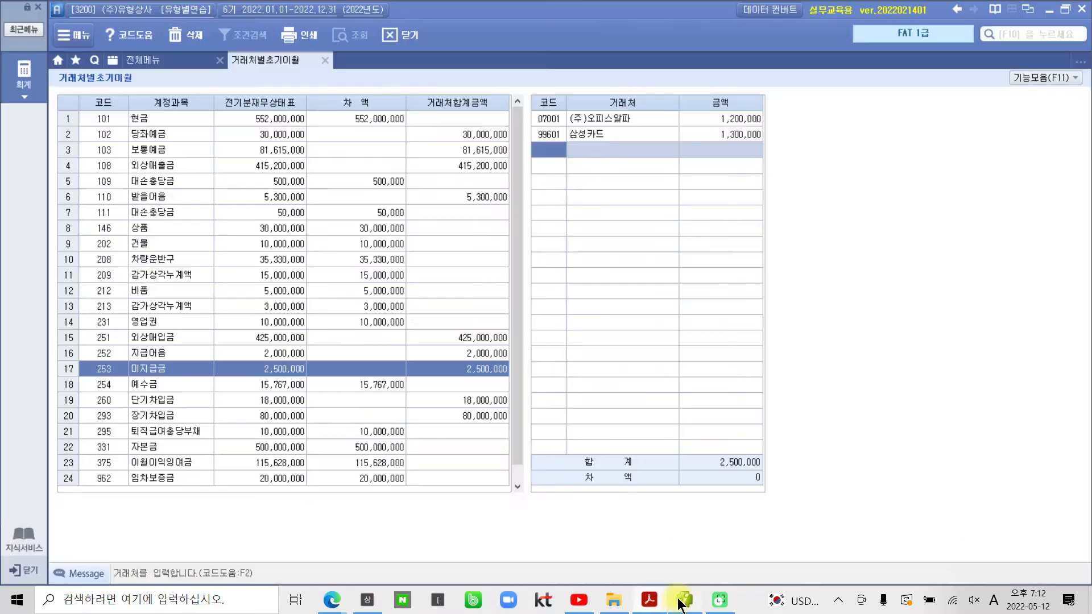
{"action": "left_click", "coordinate": [323, 61]}
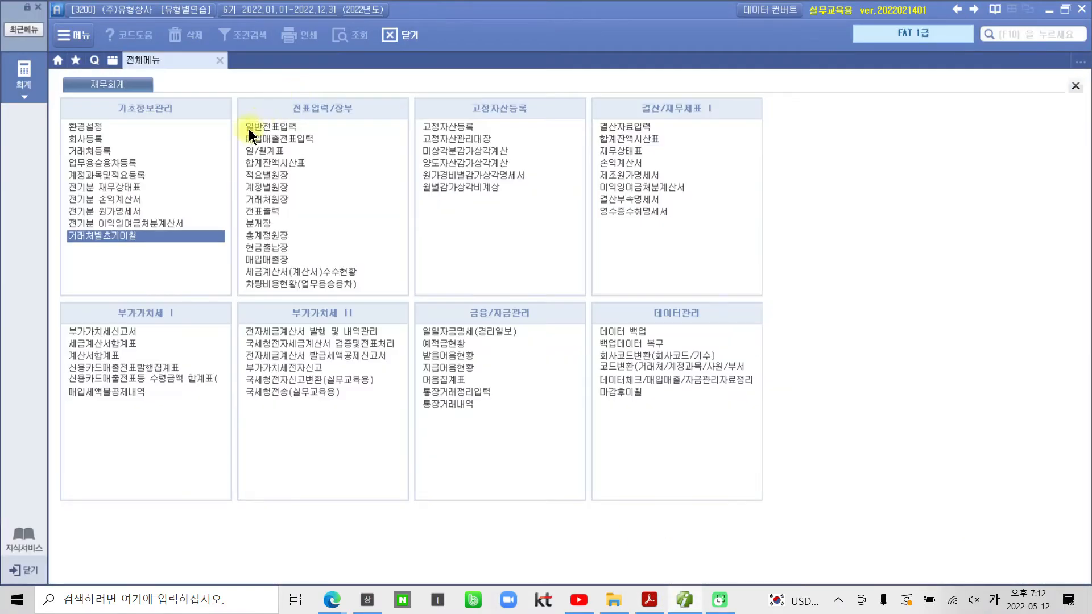
Step: Open 전기분 손익계산서 and check 당기순이익 120,650,000 and 상품매출 750,000,000
{"action": "left_click", "coordinate": [107, 203]}
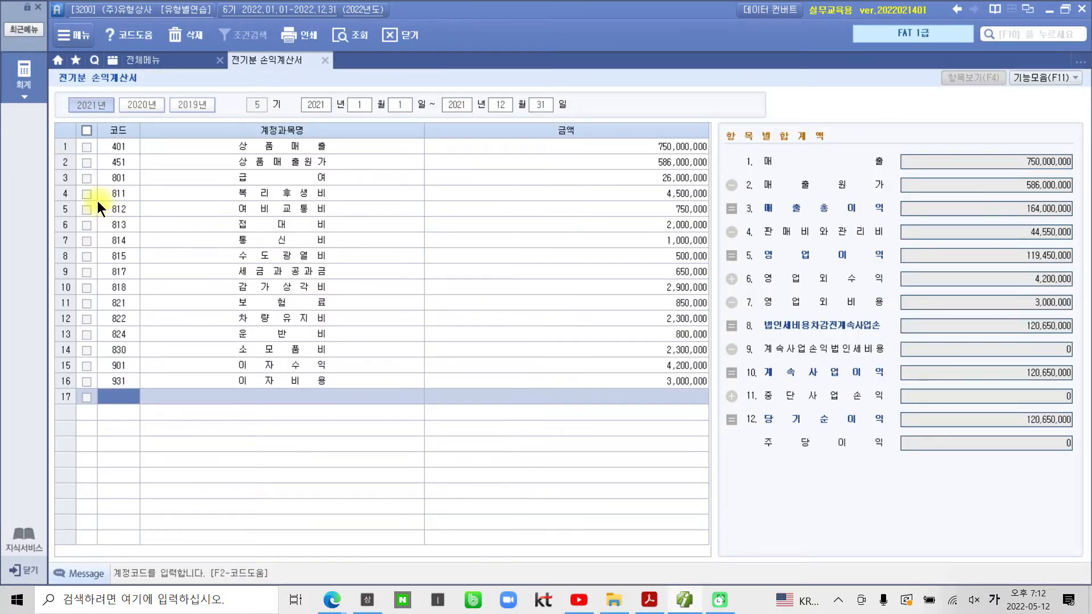
{"action": "left_click", "coordinate": [980, 419]}
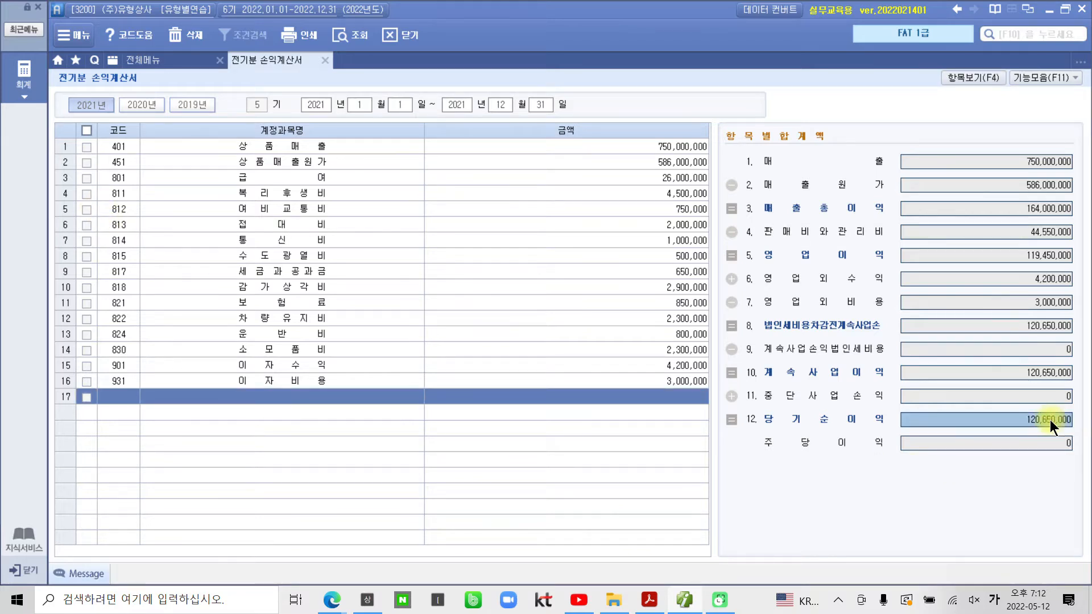
{"action": "left_click", "coordinate": [674, 146]}
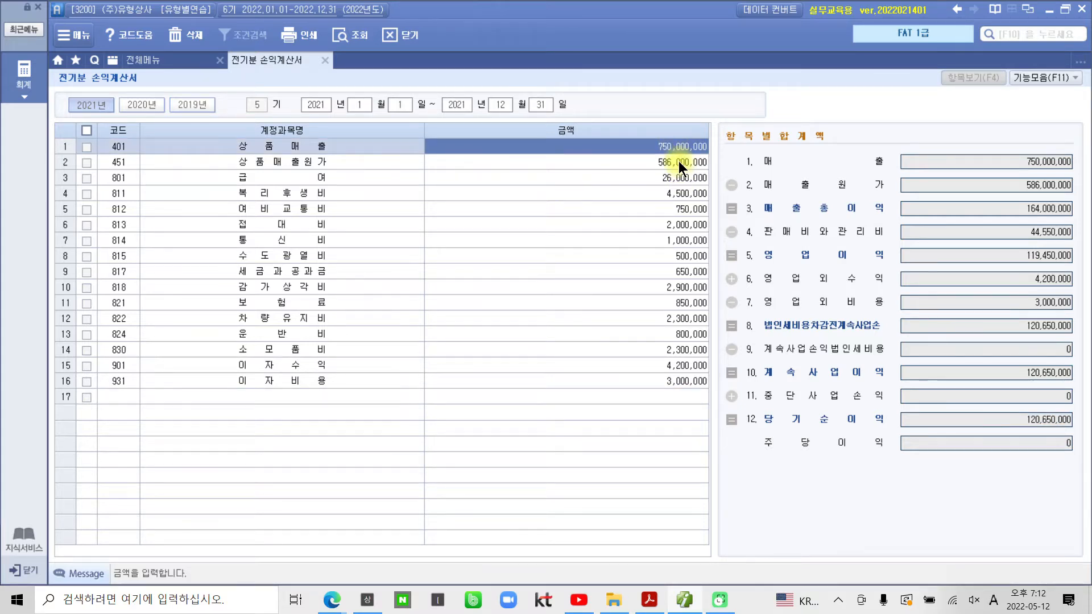
{"action": "left_click", "coordinate": [678, 161]}
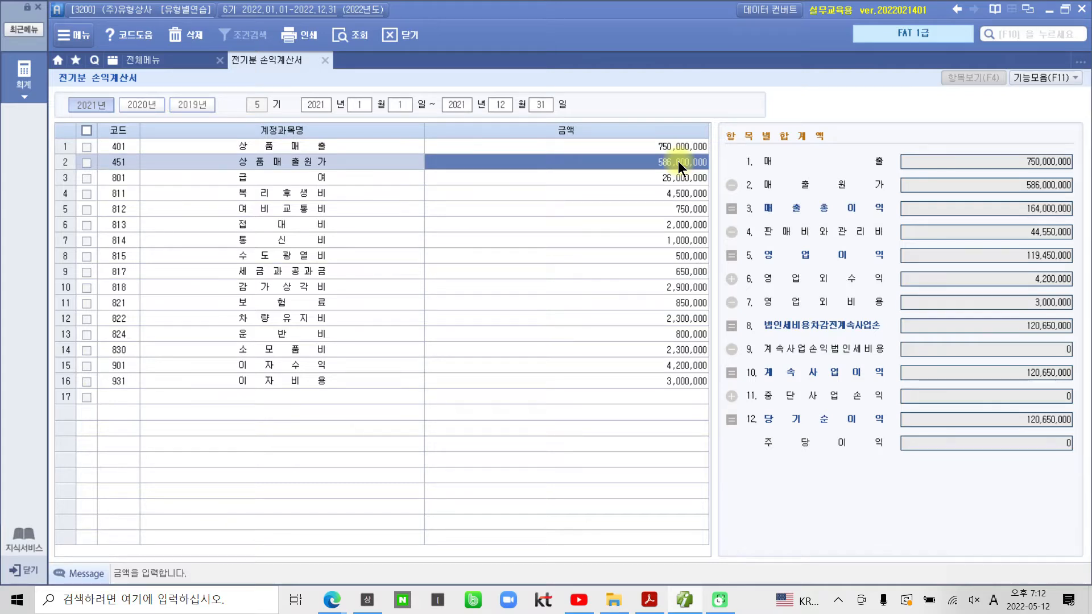
Step: View the 매출원가 breakdown behind the 586,000,000 상품매출원가, then close it
{"action": "left_click", "coordinate": [660, 171]}
{"action": "double_click", "coordinate": [660, 161]}
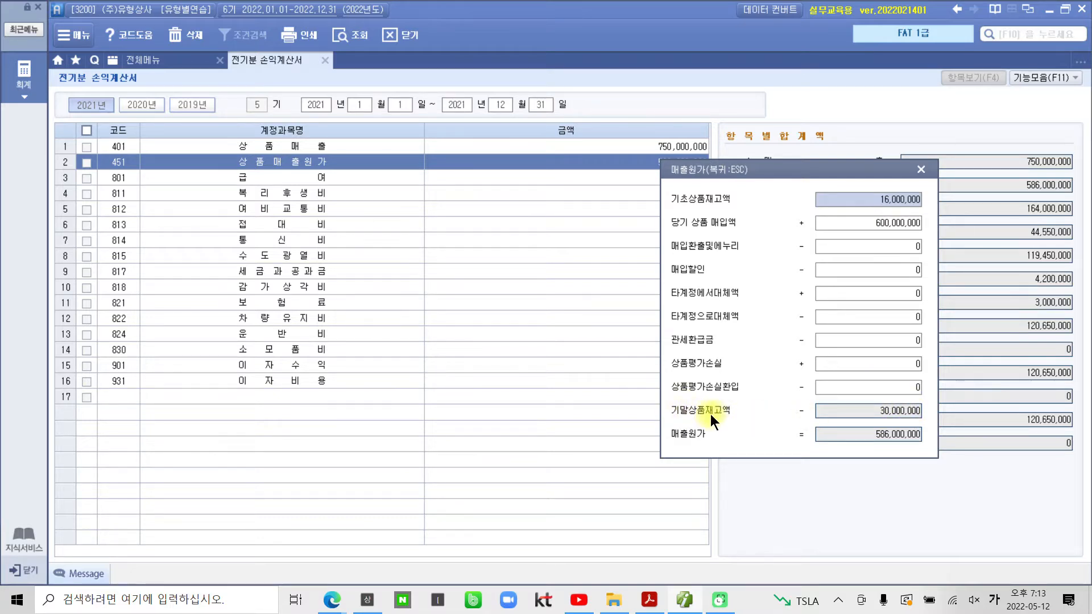
{"action": "left_click", "coordinate": [921, 169]}
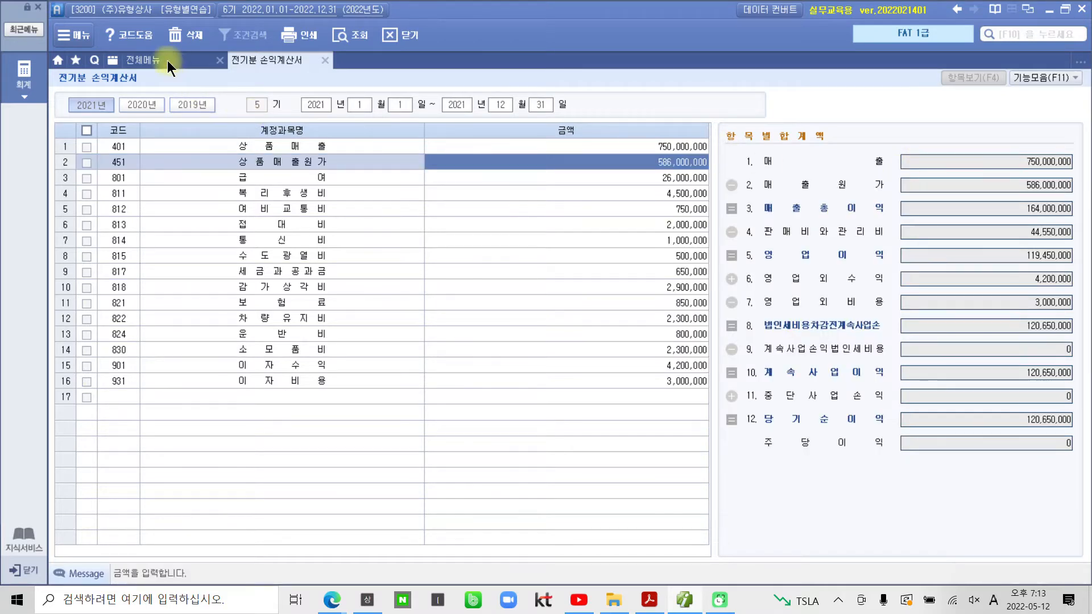
Step: On 전기분 재무상태표, change the 상품 debit amount to 20,000,000 and close the sheet
{"action": "left_click", "coordinate": [167, 61]}
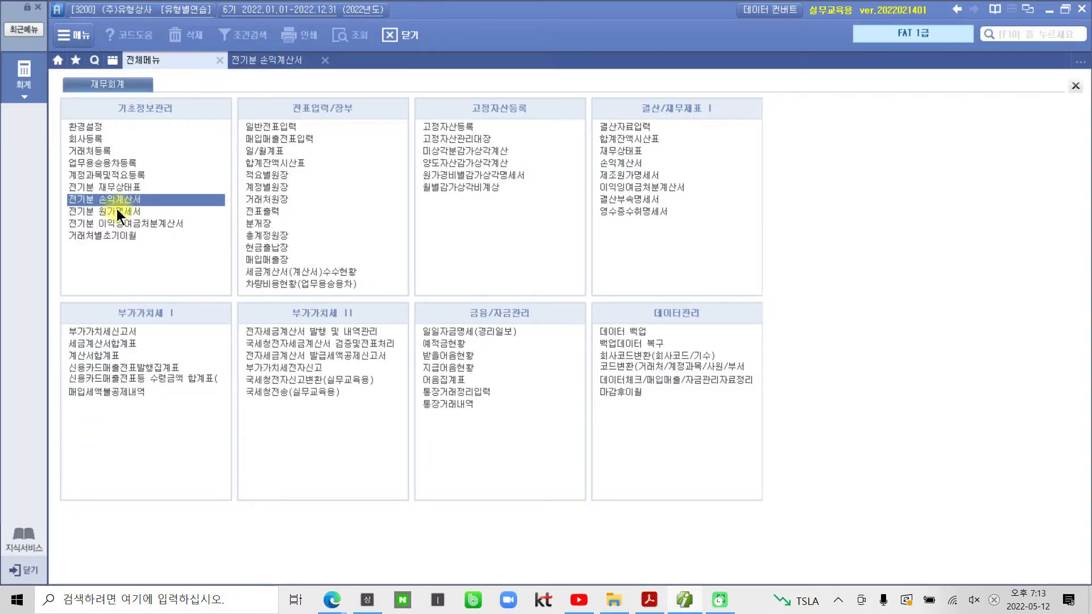
{"action": "left_click", "coordinate": [116, 188]}
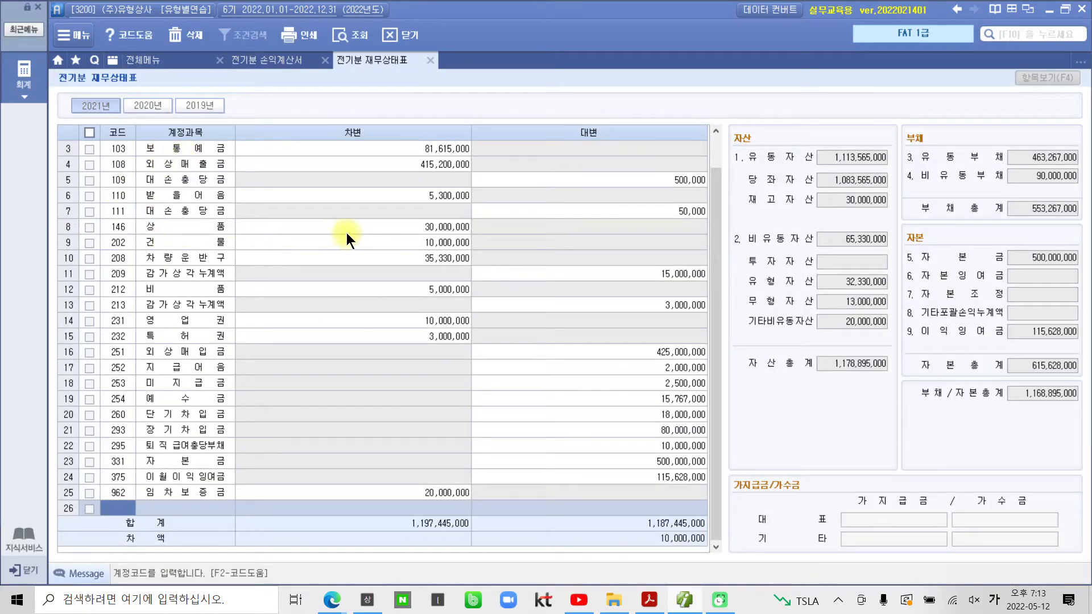
{"action": "left_click", "coordinate": [383, 229]}
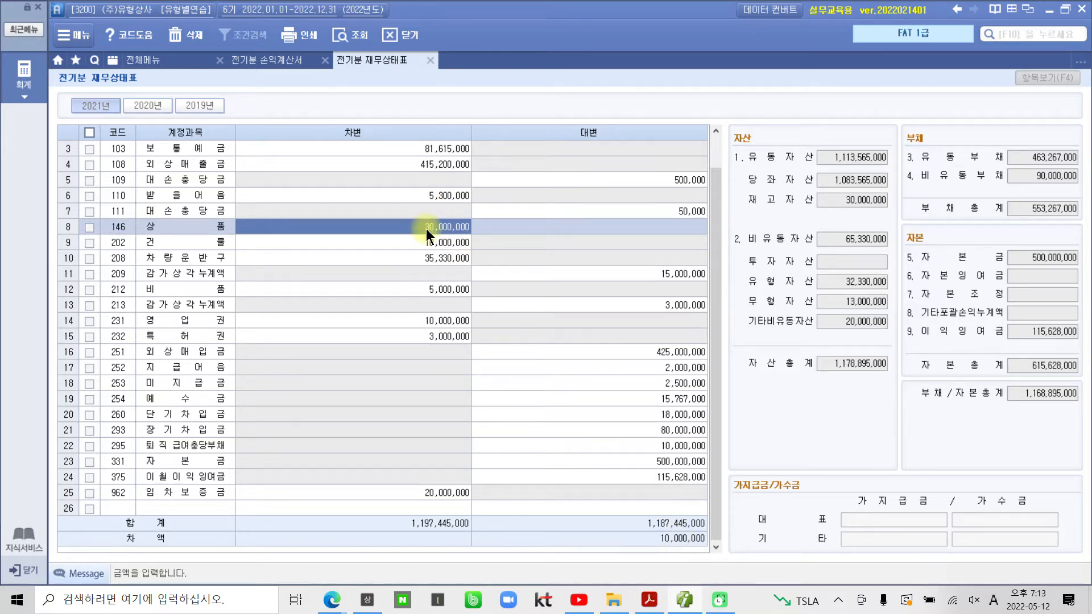
{"action": "type", "text": "20000000"}
{"action": "key", "text": "Return"}
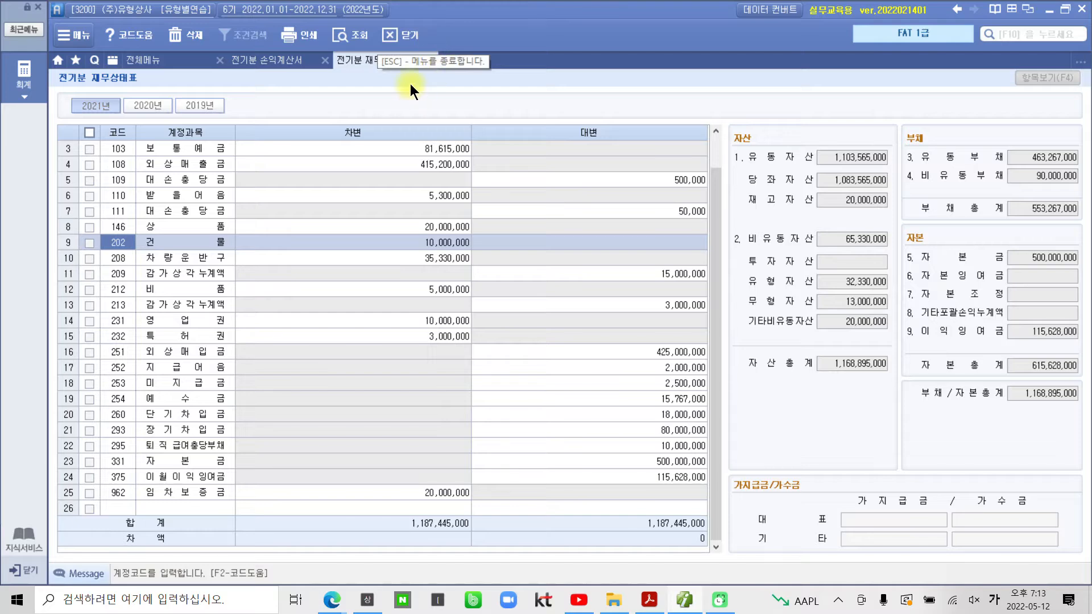
{"action": "left_click", "coordinate": [430, 61]}
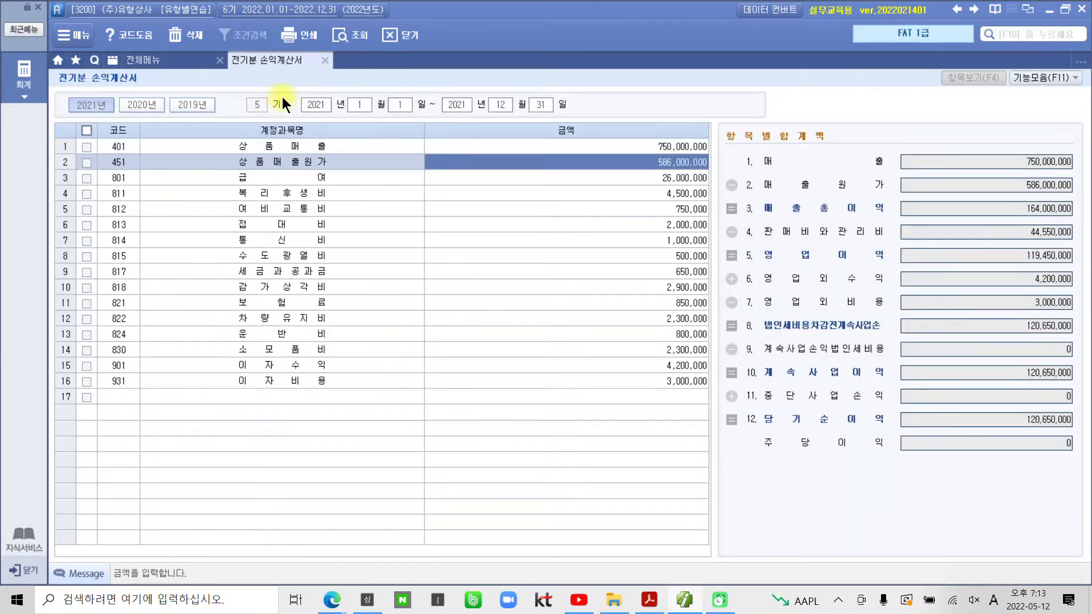
Step: Refresh the income statement and recalculate 상품매출원가 to 596,000,000 via the 매출원가 popup
{"action": "left_click", "coordinate": [353, 33]}
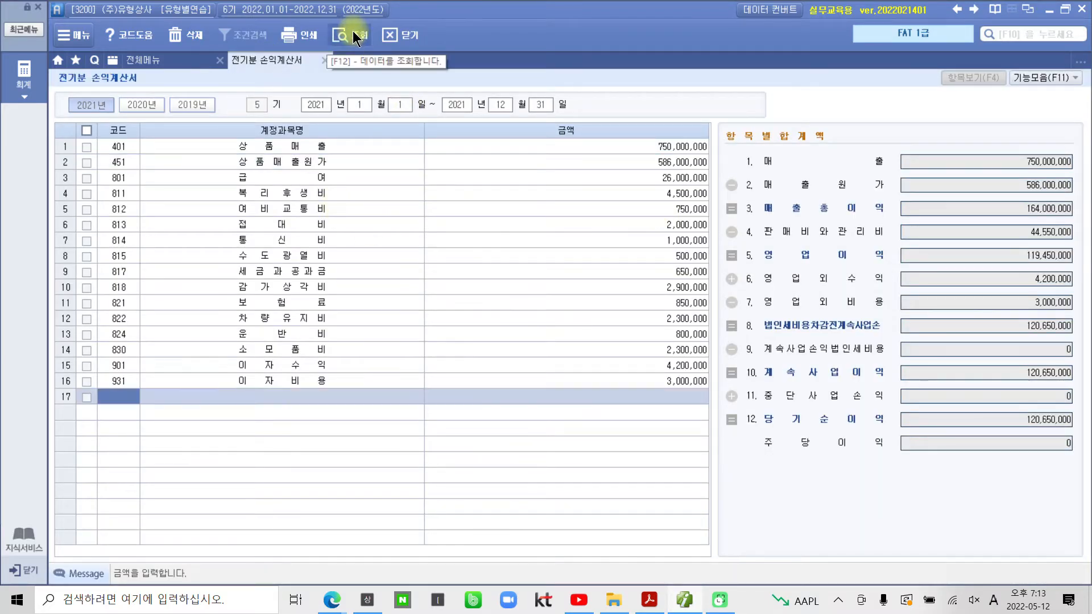
{"action": "left_click", "coordinate": [348, 160]}
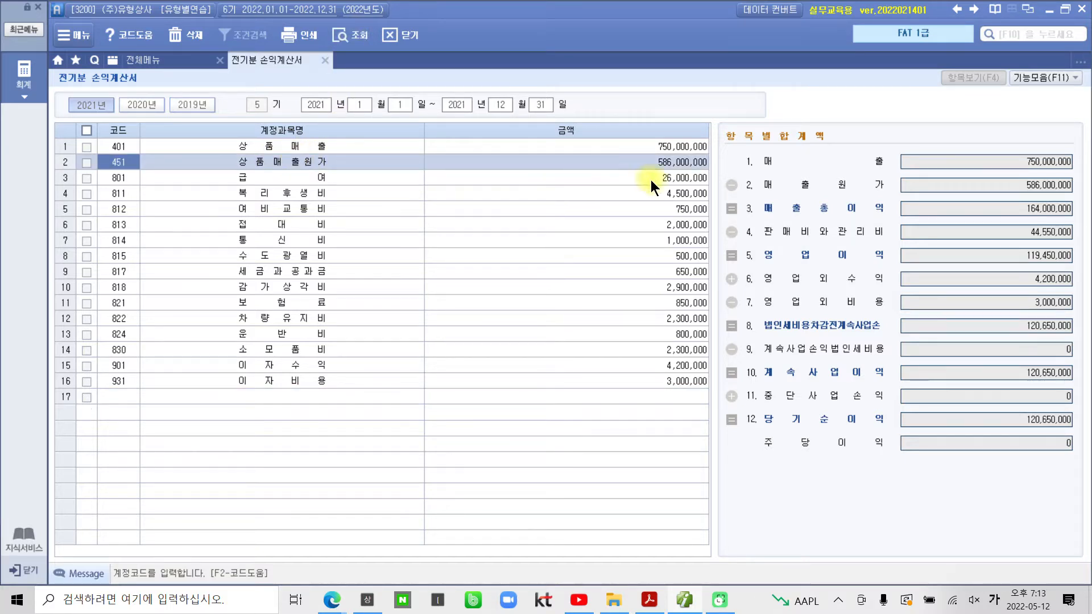
{"action": "double_click", "coordinate": [669, 163]}
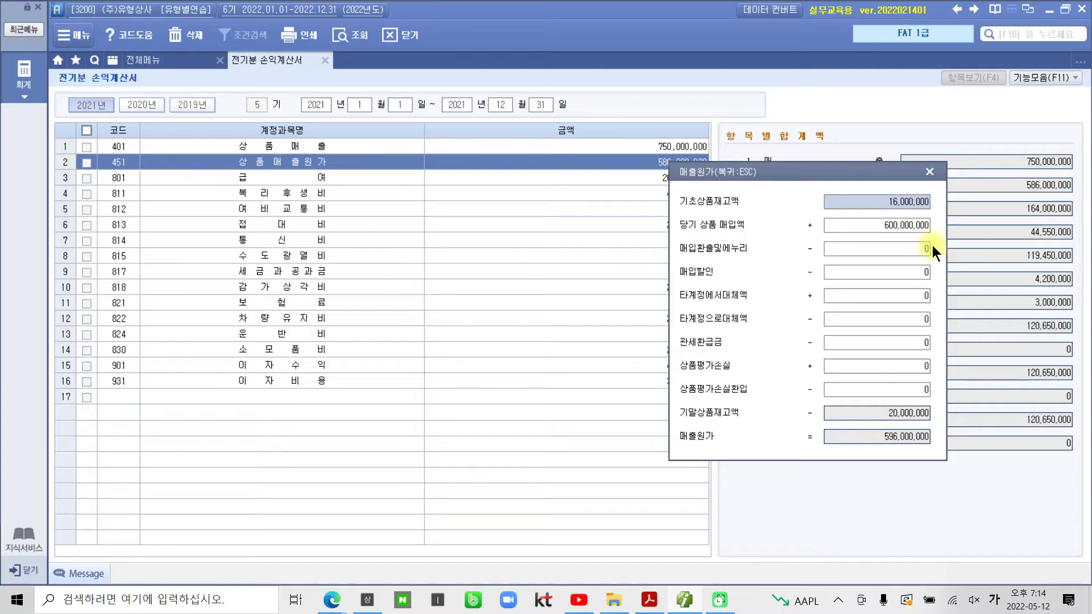
{"action": "left_click", "coordinate": [926, 170]}
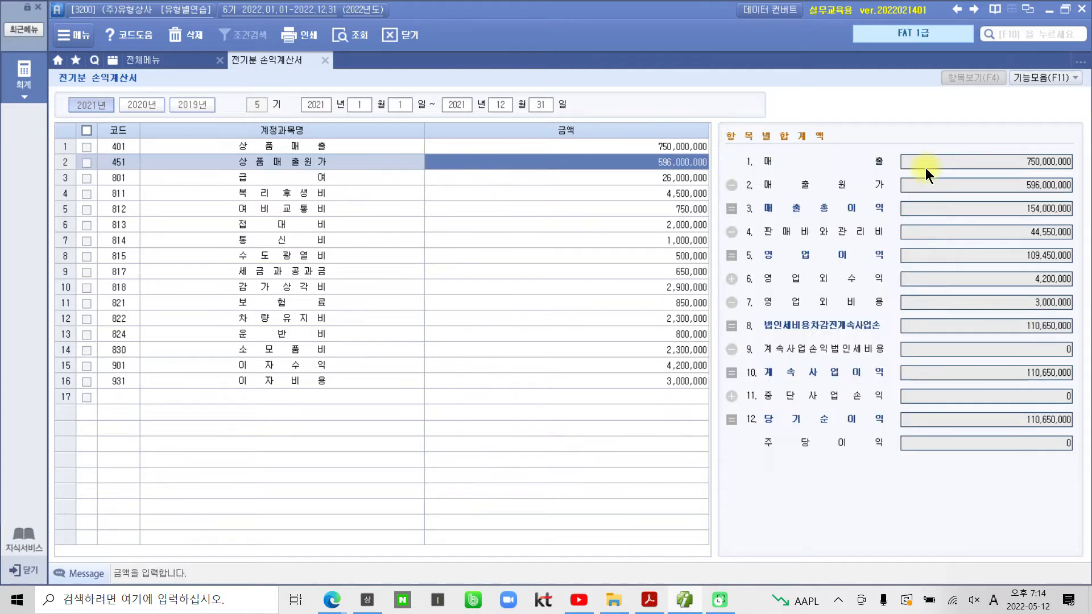
Step: Check each line from 급여 through 이자수익, ending on the empty row
{"action": "left_click", "coordinate": [678, 179]}
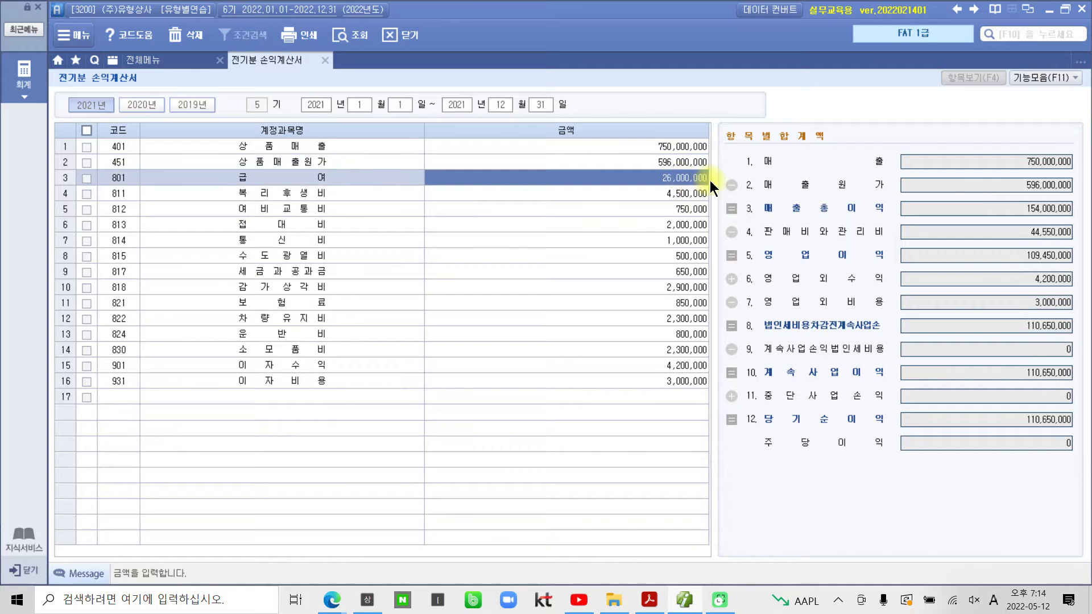
{"action": "key", "text": "Return"}
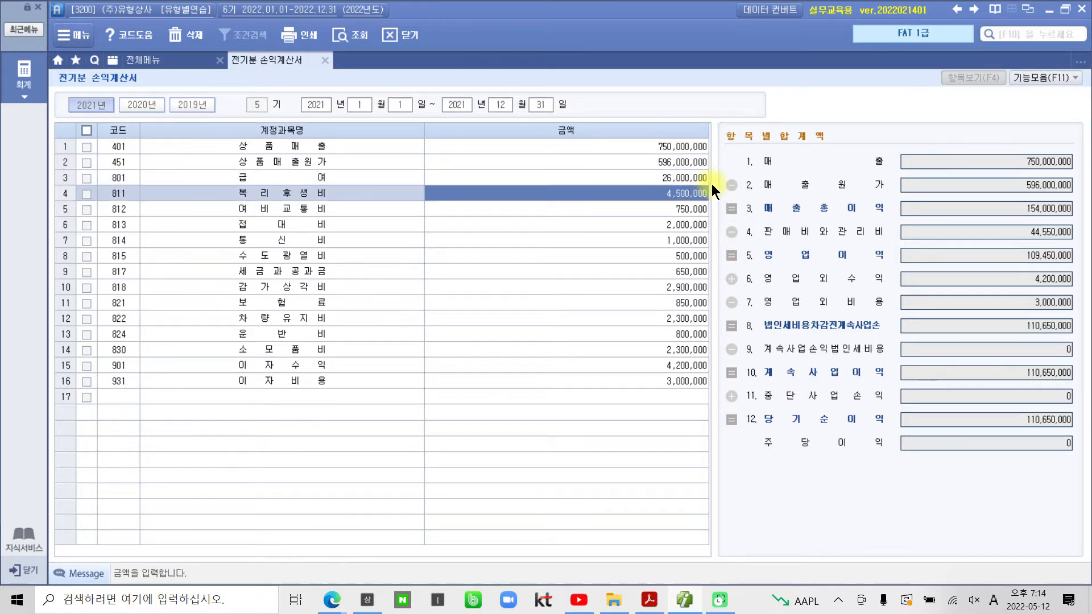
{"action": "key", "text": "Return"}
{"action": "key", "text": "Return"}
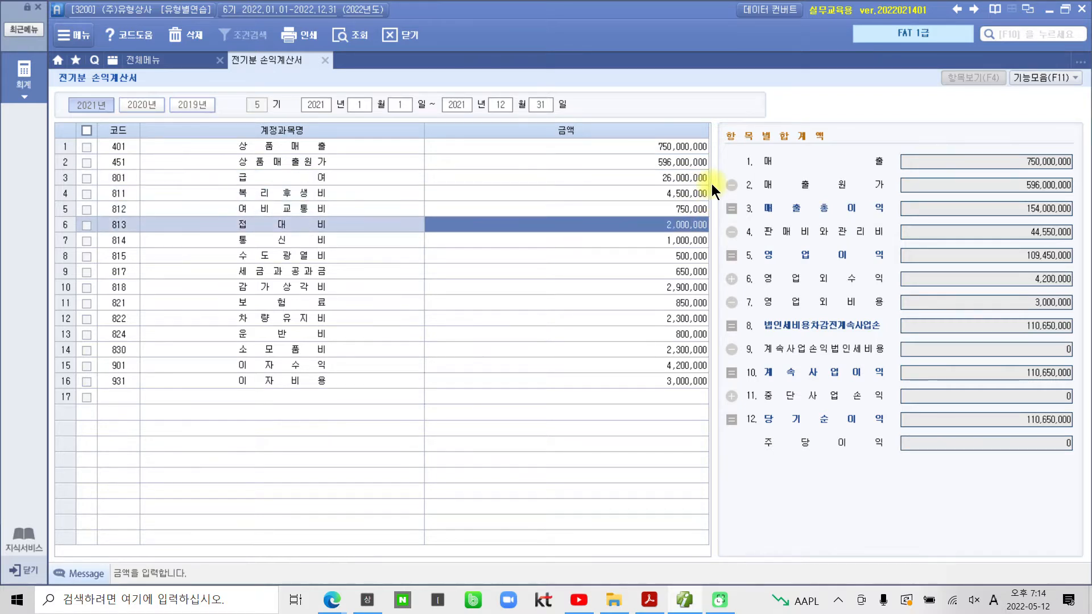
{"action": "key", "text": "Return"}
{"action": "key", "text": "Return"}
{"action": "key", "text": "Return"}
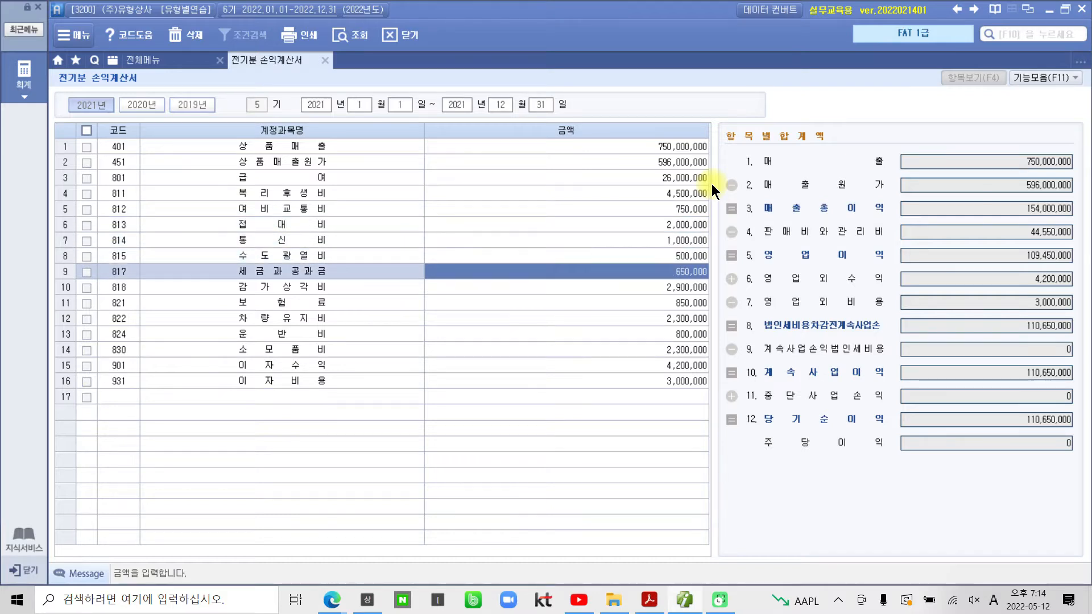
{"action": "key", "text": "Return"}
{"action": "key", "text": "Return"}
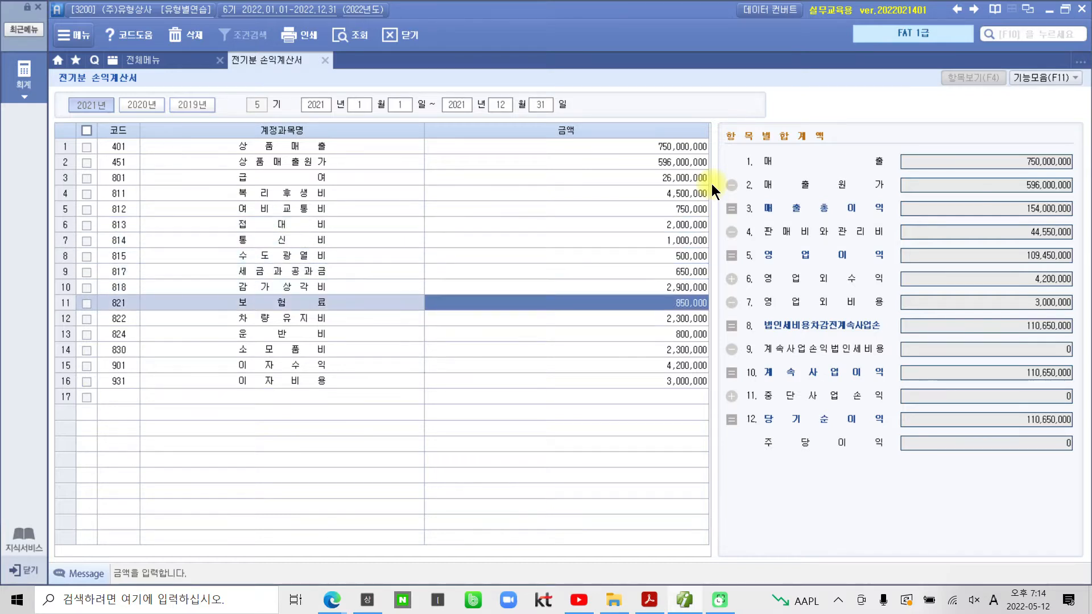
{"action": "key", "text": "Return"}
{"action": "key", "text": "Return"}
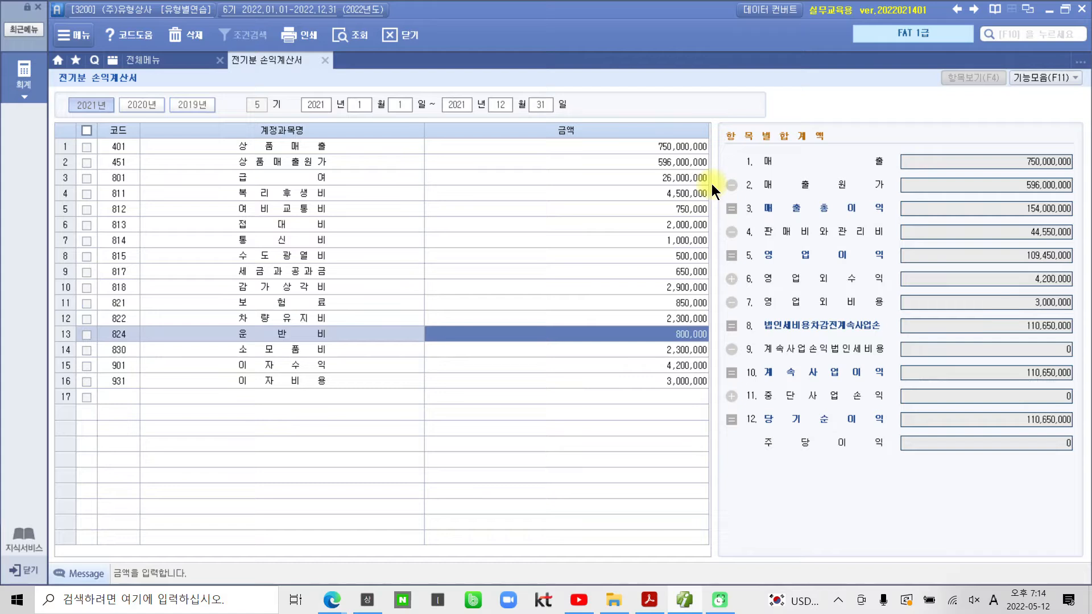
{"action": "key", "text": "Return"}
{"action": "key", "text": "Return"}
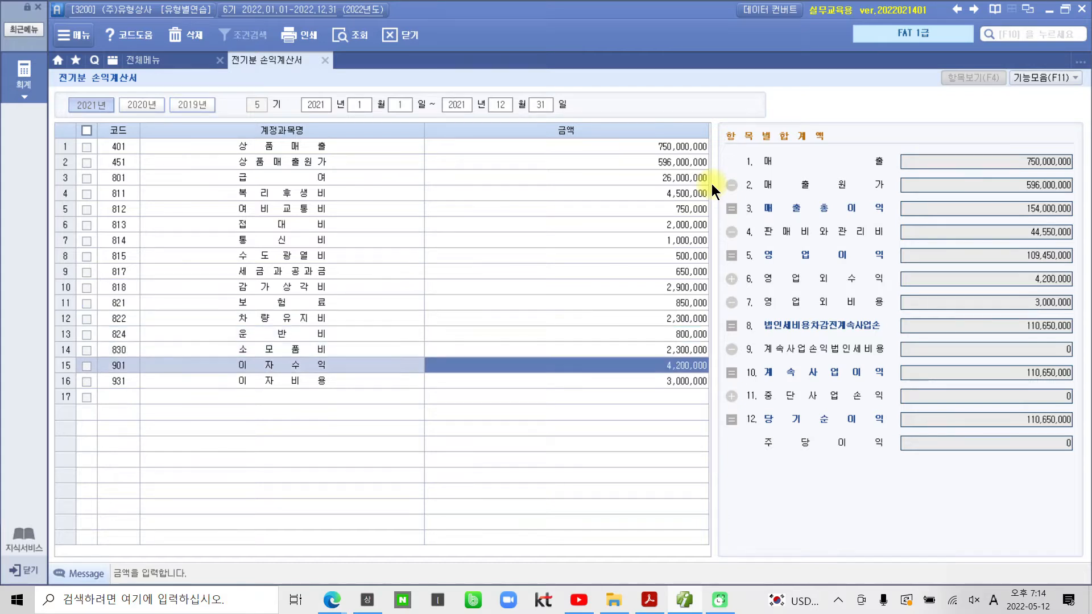
{"action": "key", "text": "Return"}
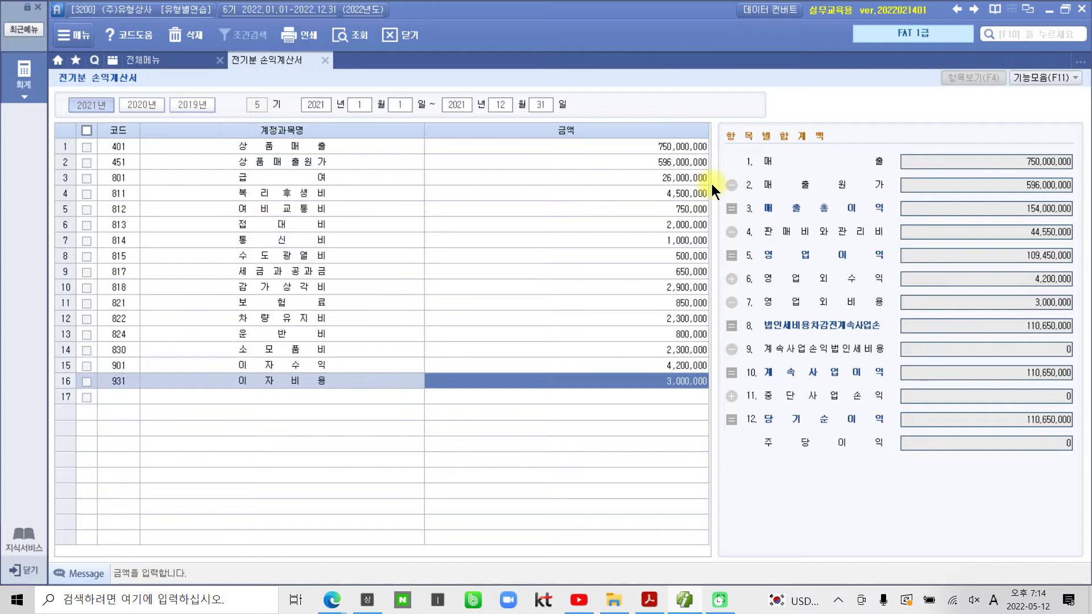
{"action": "key", "text": "Return"}
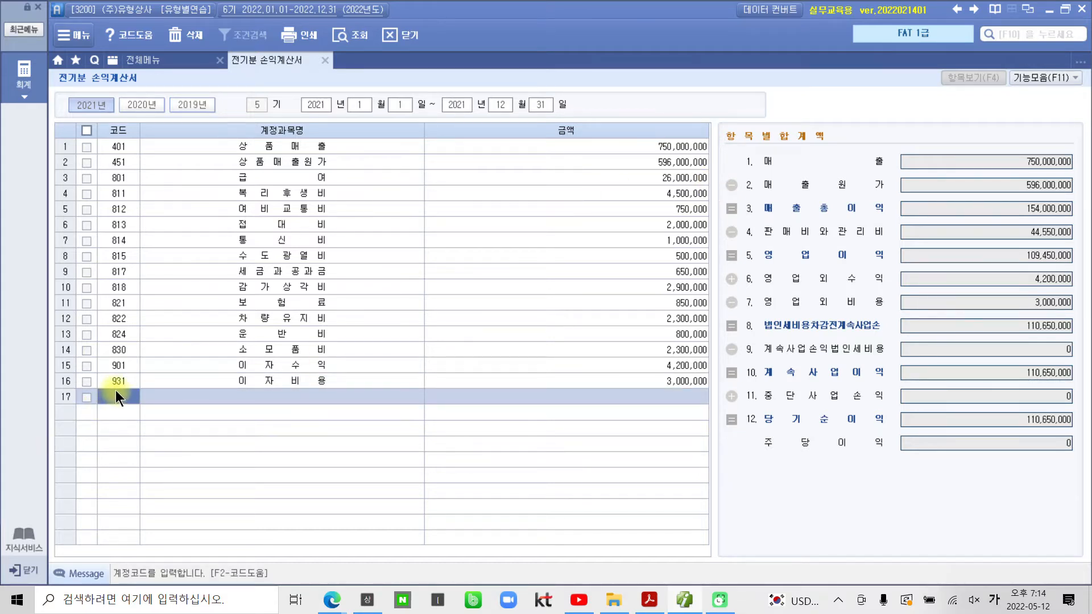
Step: Add 998 법인세등 of 650,000 on row 17, bringing 당기순이익 to 110,000,000
{"action": "key", "text": "F2"}
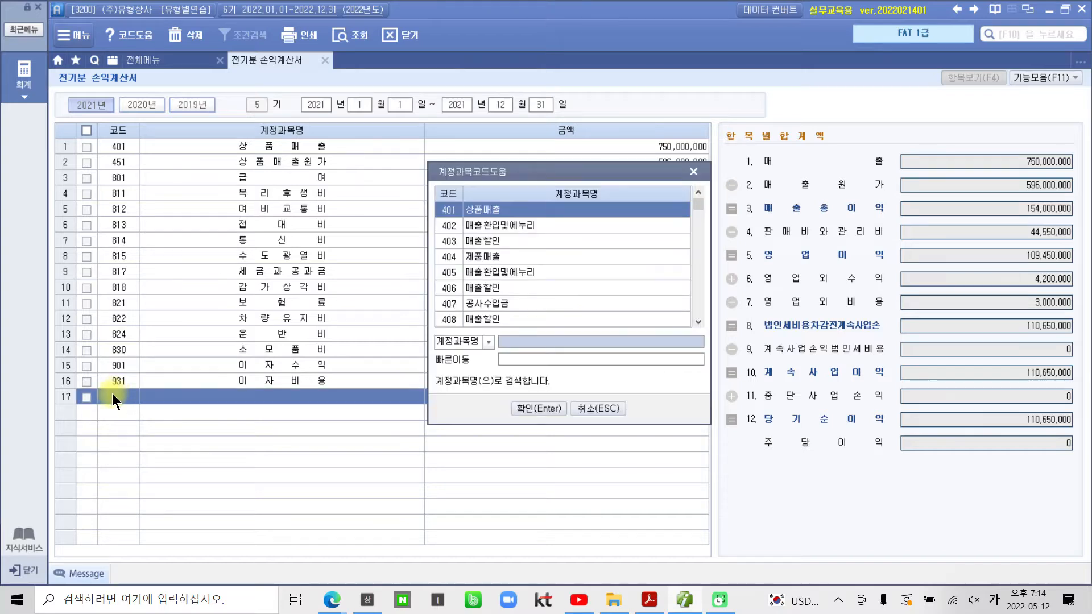
{"action": "type", "text": "법 인"}
{"action": "key", "text": "Return"}
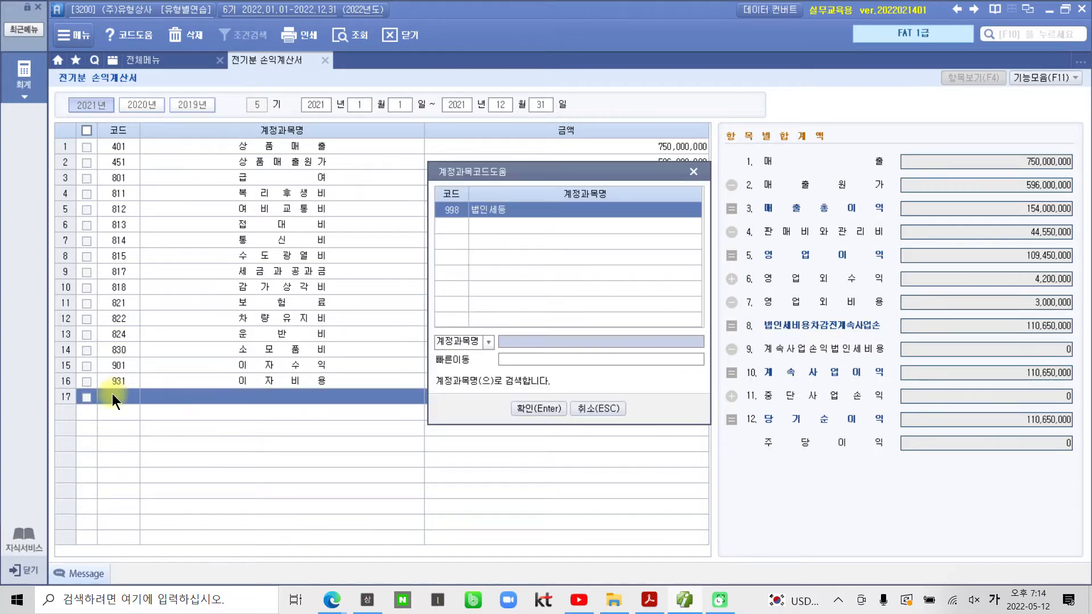
{"action": "key", "text": "Return"}
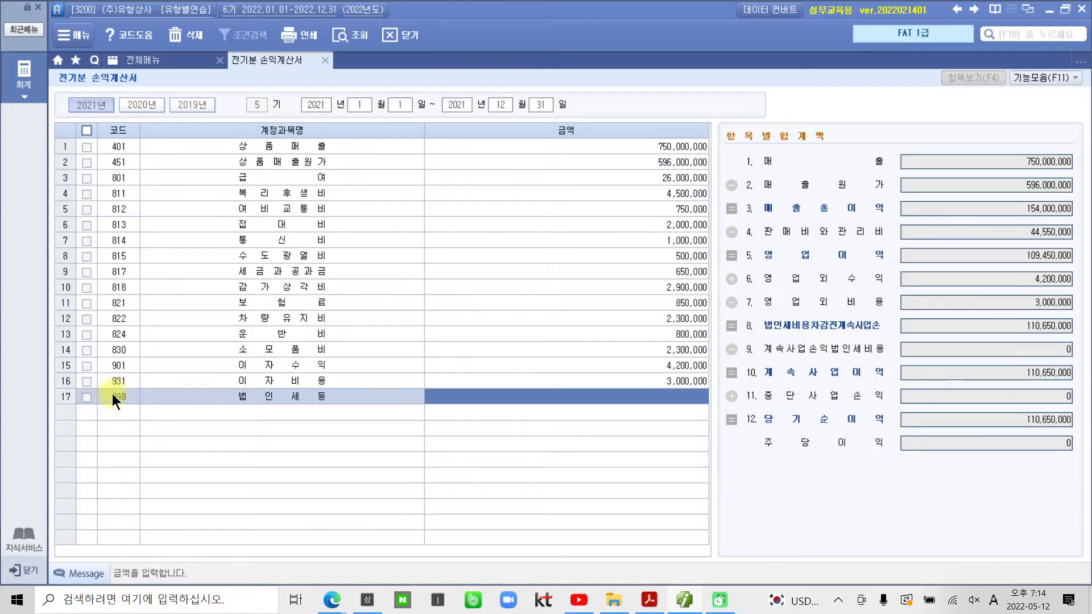
{"action": "type", "text": "6500000"}
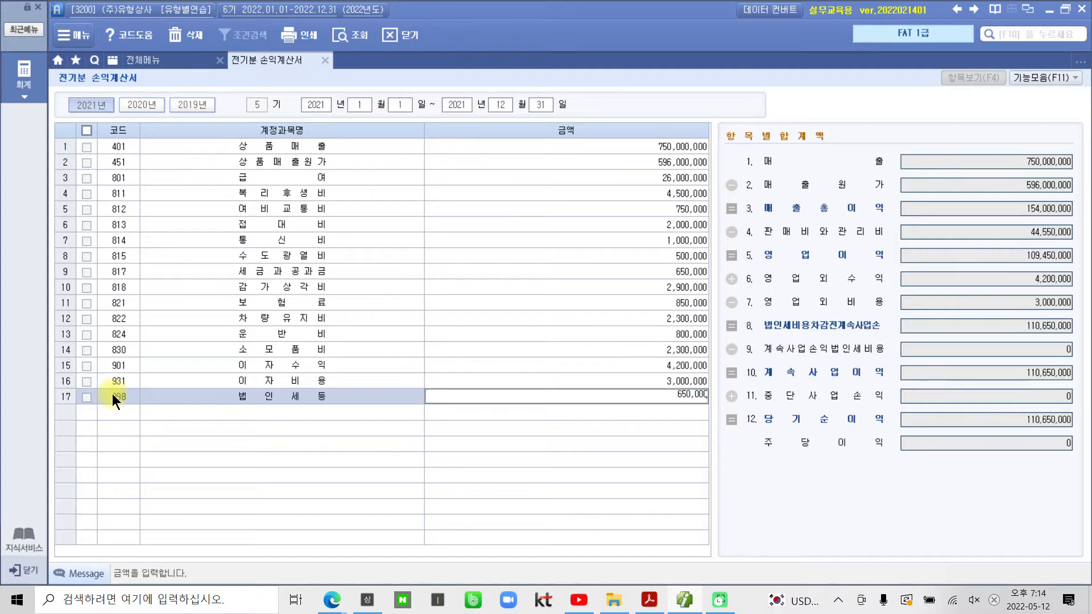
{"action": "key", "text": "Return"}
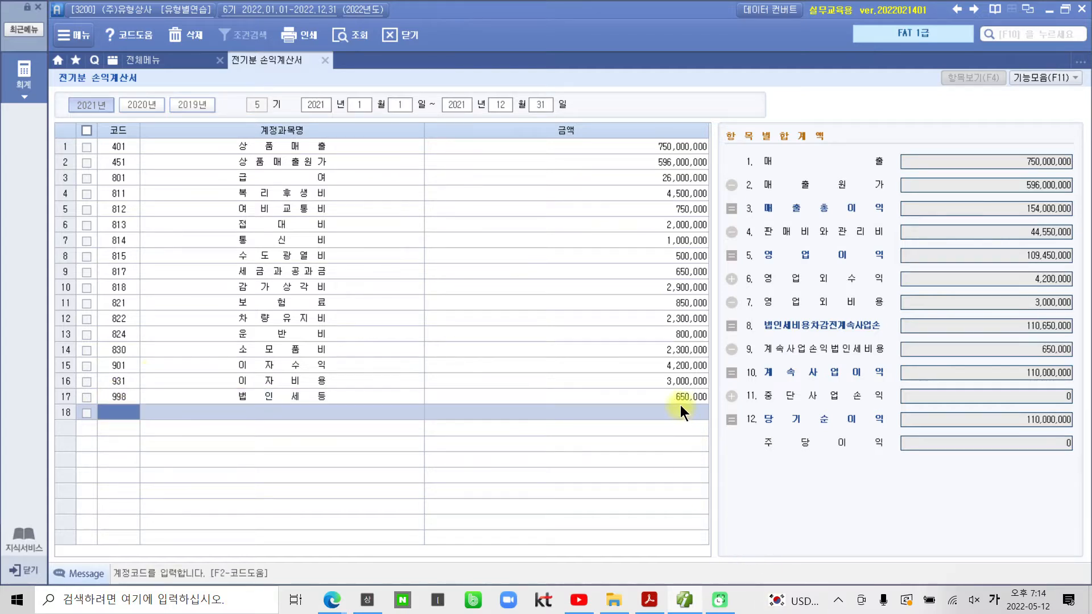
{"action": "left_click", "coordinate": [680, 401]}
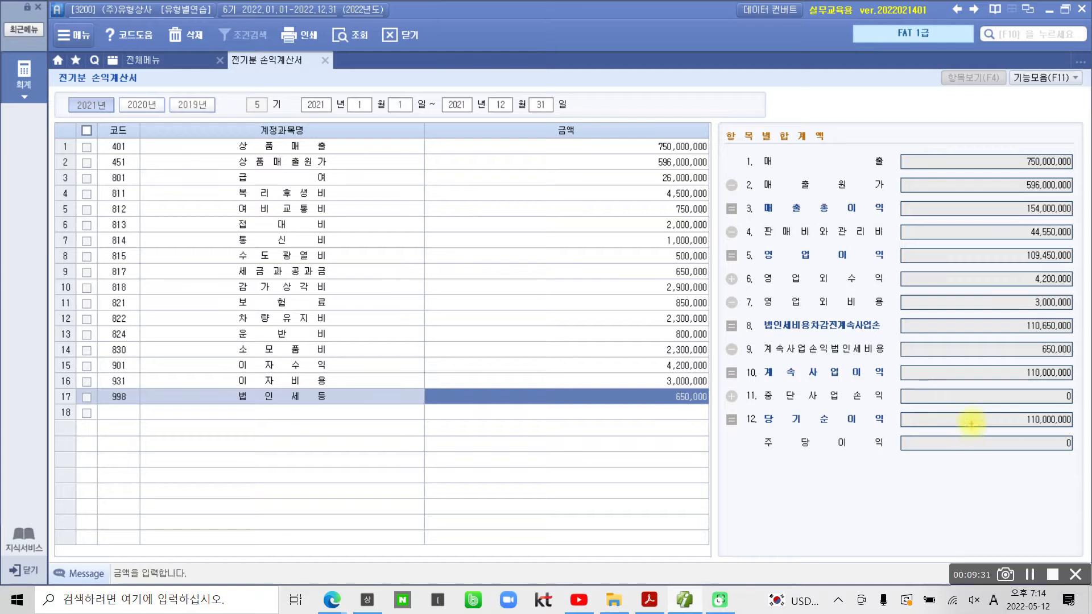
{"action": "left_click_drag", "start_coordinate": [721, 407], "coordinate": [1087, 435]}
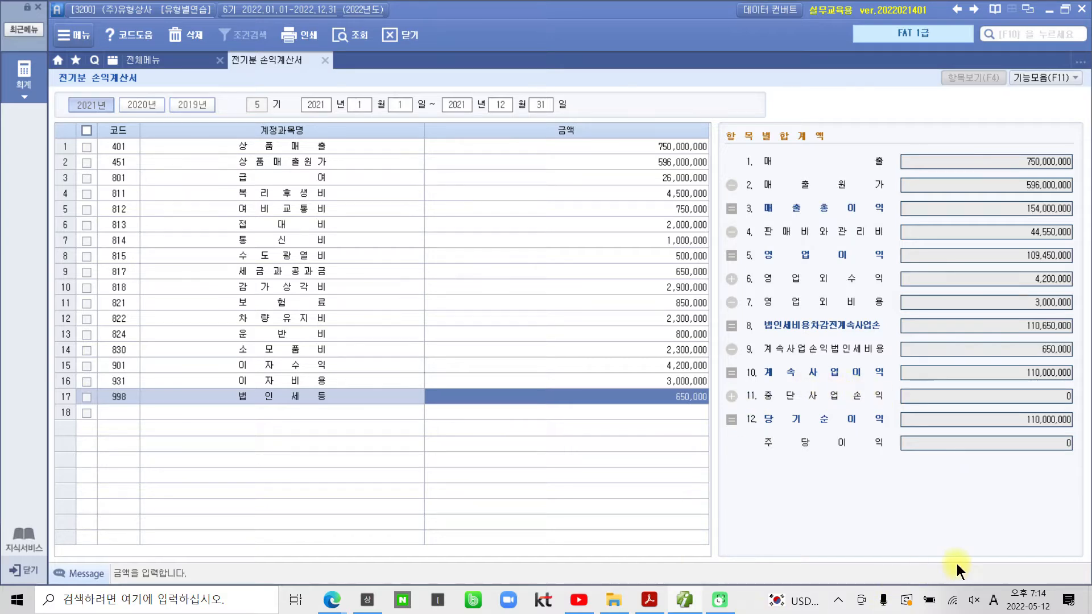
Step: In the exam PDF, highlight the heading 어음 거래 and the date 08월 01일
{"action": "left_click", "coordinate": [646, 600]}
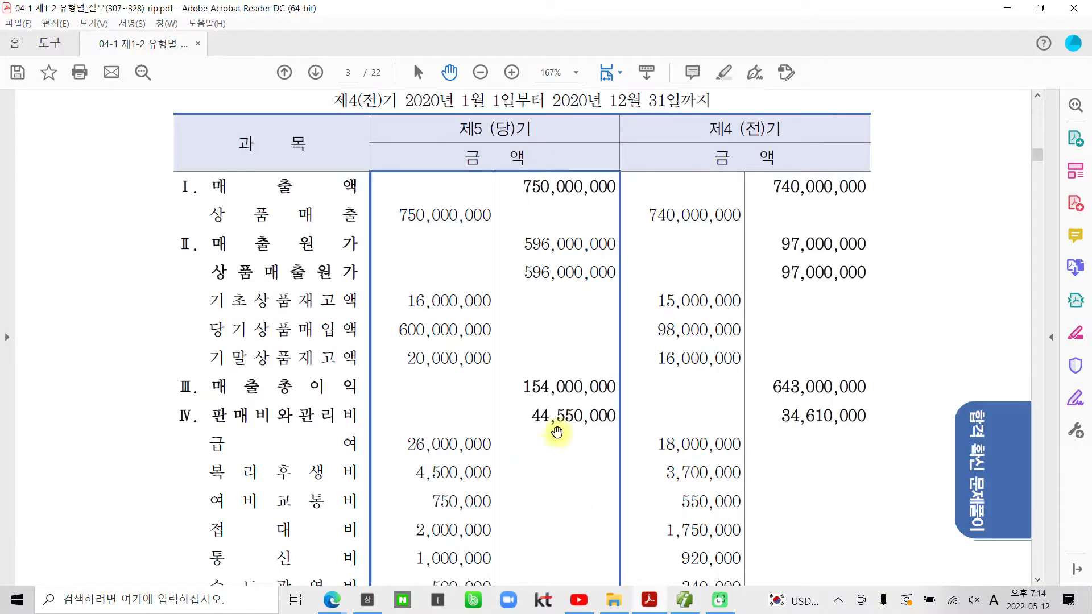
{"action": "scroll", "coordinate": [545, 432], "scroll_direction": "down", "scroll_amount": 10}
{"action": "scroll", "coordinate": [658, 438], "scroll_direction": "down", "scroll_amount": 2}
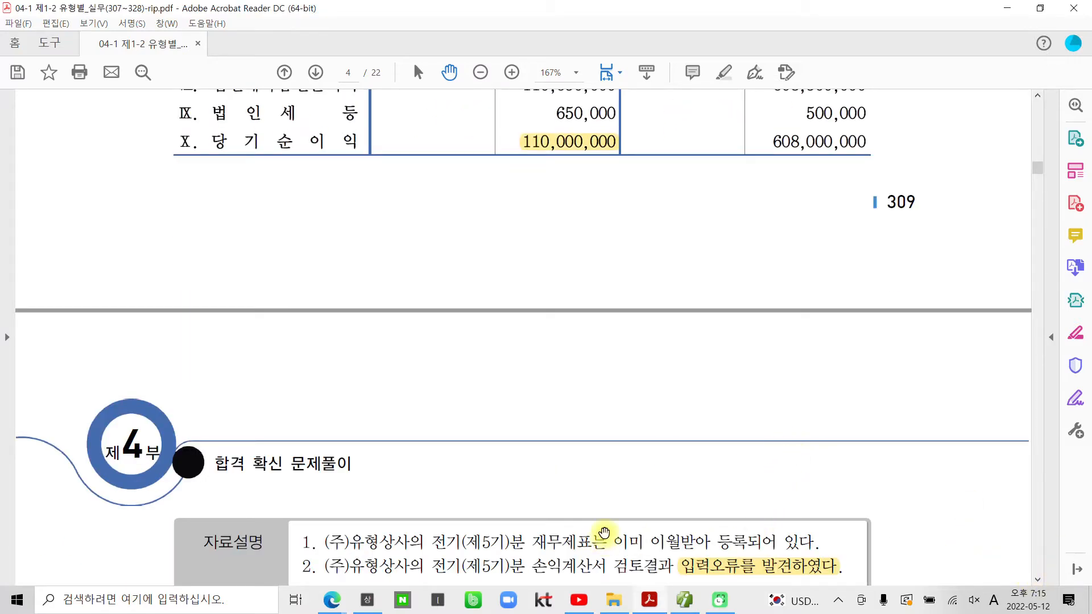
{"action": "scroll", "coordinate": [607, 539], "scroll_direction": "down", "scroll_amount": 6}
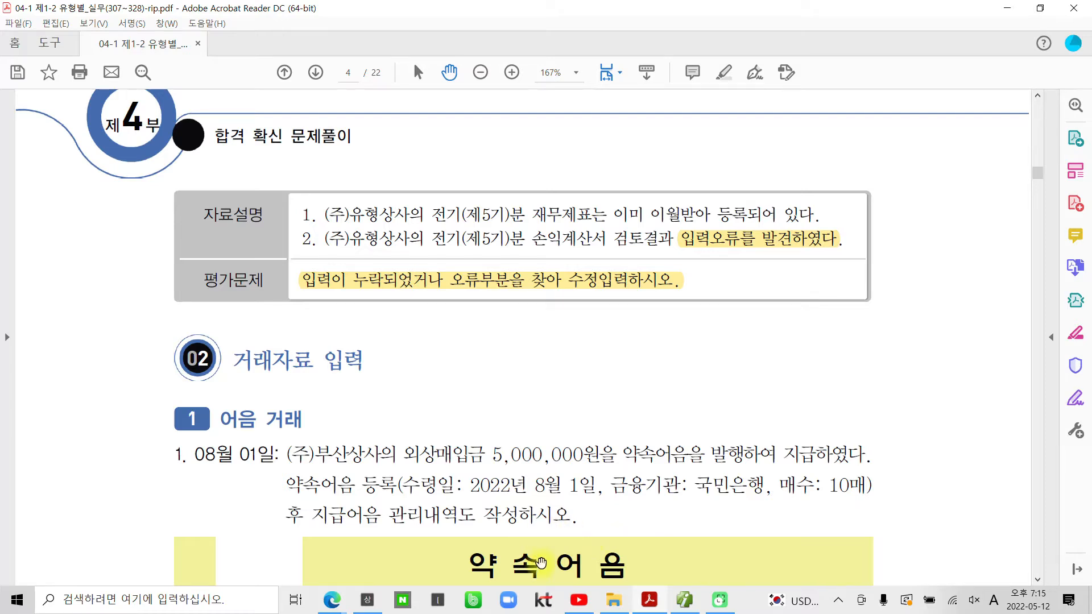
{"action": "scroll", "coordinate": [487, 519], "scroll_direction": "down", "scroll_amount": 4}
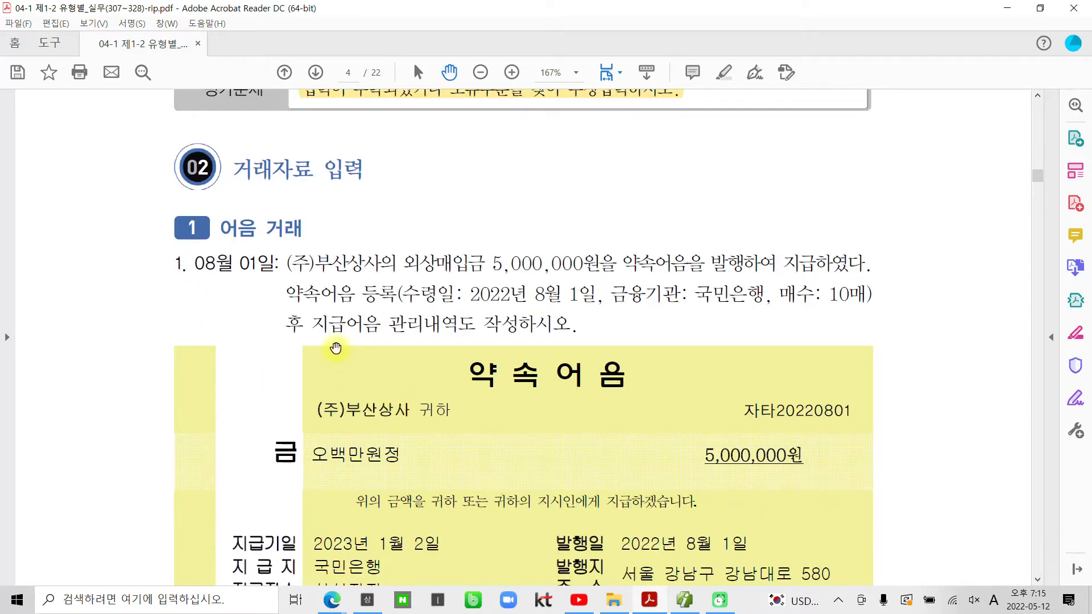
{"action": "scroll", "coordinate": [272, 341], "scroll_direction": "down", "scroll_amount": 1}
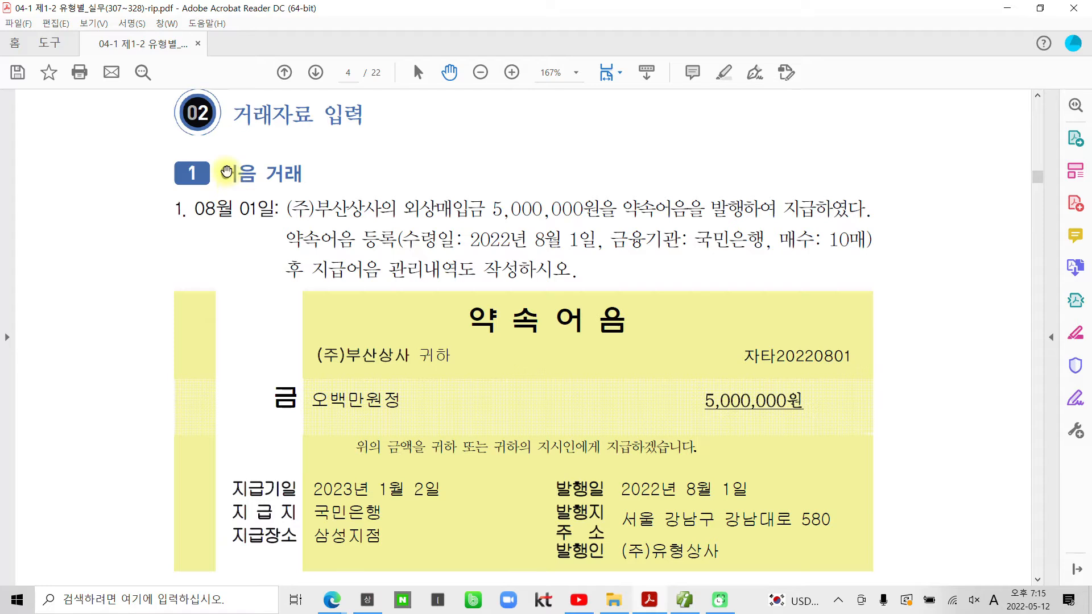
{"action": "left_click_drag", "start_coordinate": [220, 173], "coordinate": [299, 175]}
{"action": "right_click", "coordinate": [296, 173]}
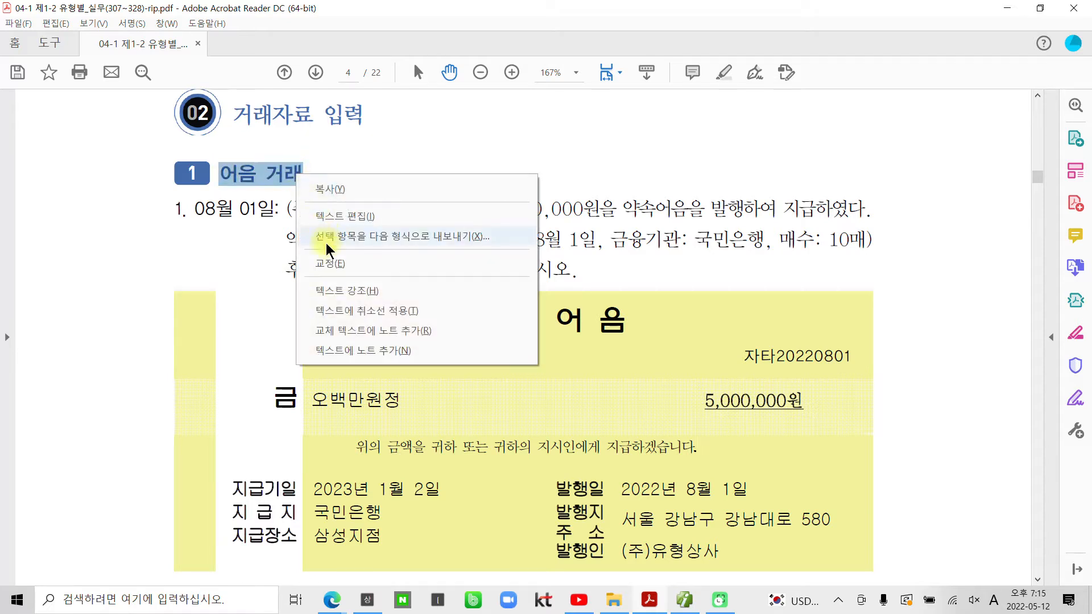
{"action": "left_click", "coordinate": [338, 285]}
{"action": "left_click_drag", "start_coordinate": [206, 212], "coordinate": [292, 212]}
{"action": "right_click", "coordinate": [266, 214]}
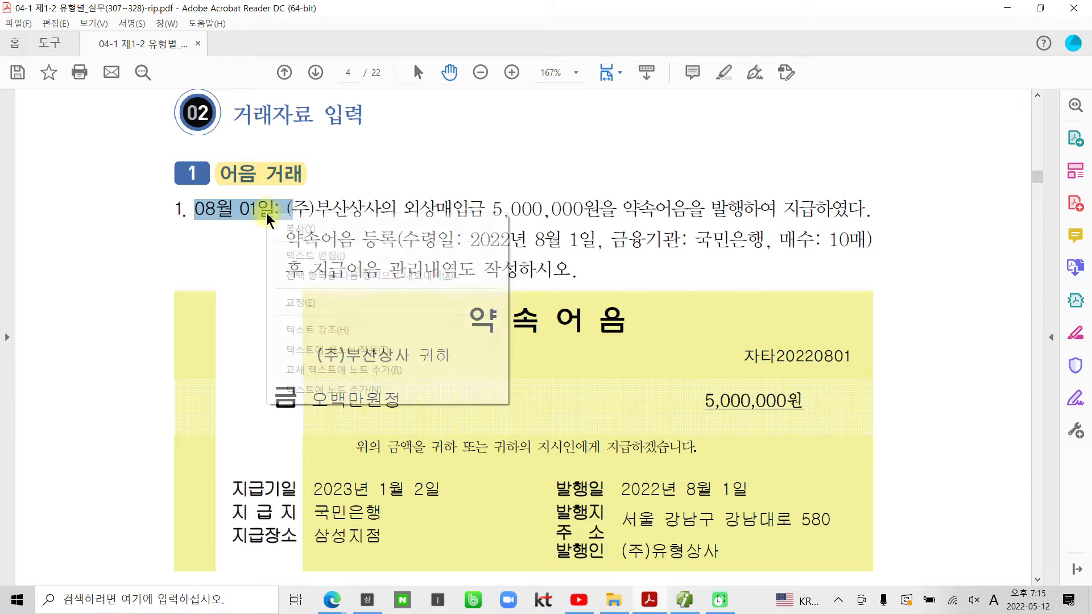
{"action": "left_click", "coordinate": [284, 325]}
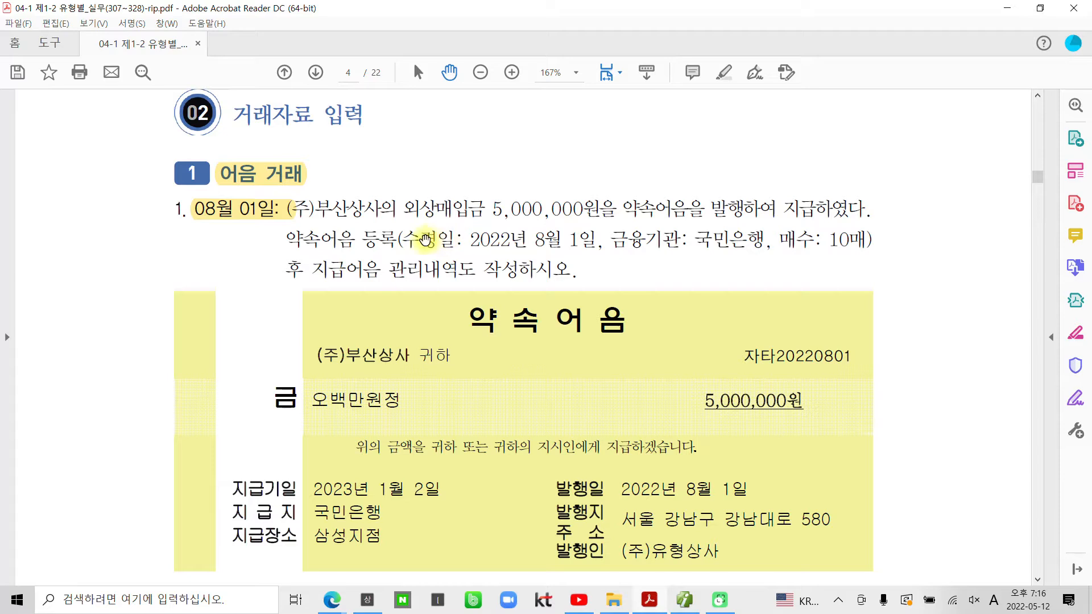
Step: Highlight the note receipt date, bank and count details and the 지급어음 관리내역 instruction
{"action": "left_click_drag", "start_coordinate": [403, 238], "coordinate": [885, 244]}
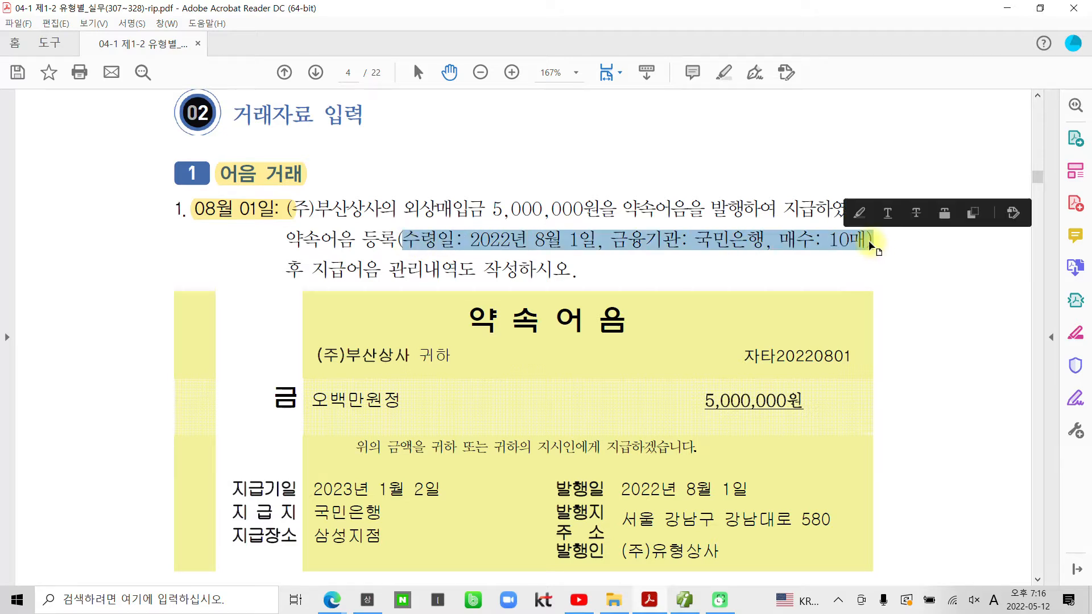
{"action": "right_click", "coordinate": [856, 244]}
{"action": "left_click", "coordinate": [900, 359]}
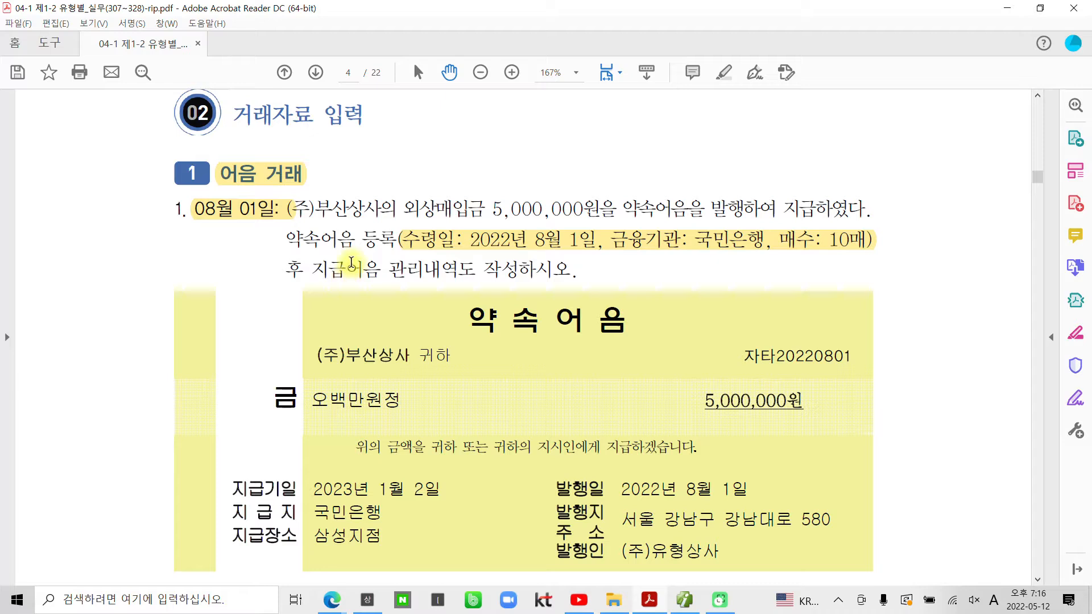
{"action": "left_click_drag", "start_coordinate": [314, 271], "coordinate": [572, 273]}
{"action": "right_click", "coordinate": [500, 273]}
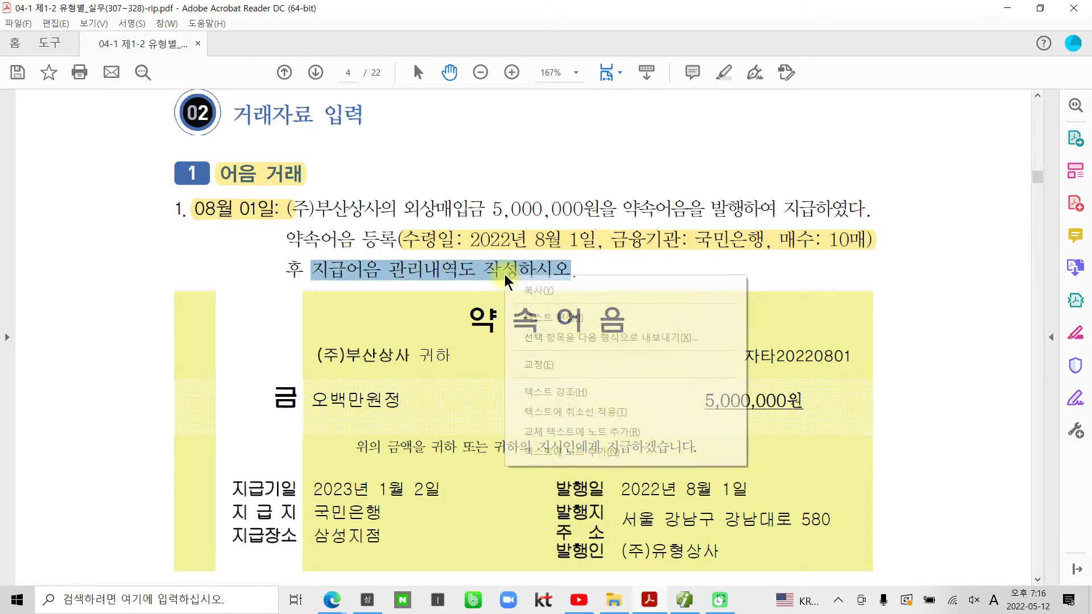
{"action": "left_click", "coordinate": [545, 394]}
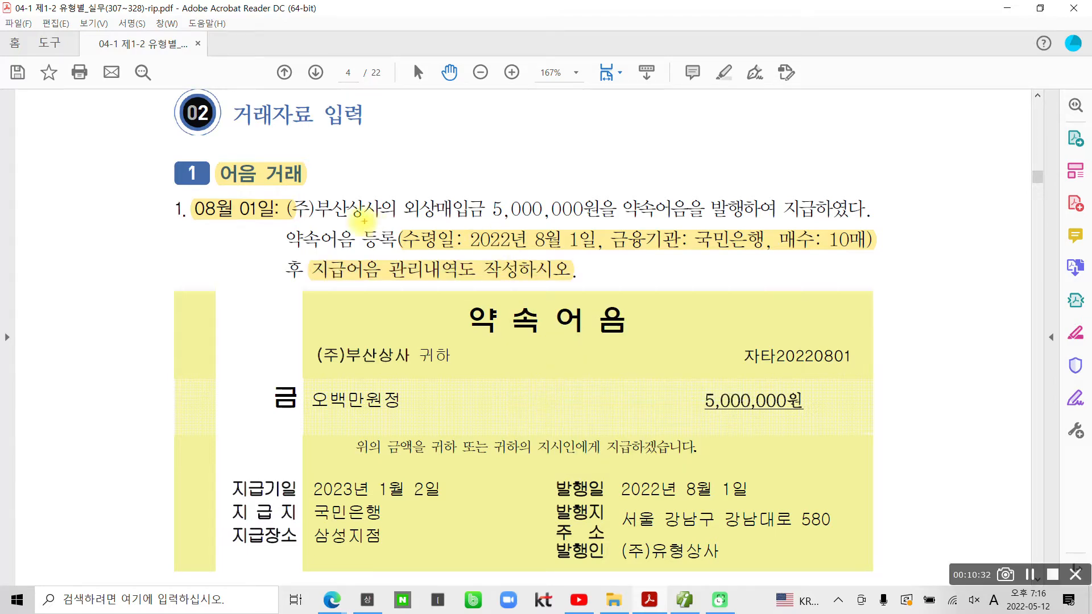
{"action": "mouse_move", "coordinate": [363, 241]}
{"action": "left_mouse_down"}
{"action": "mouse_move", "coordinate": [351, 226]}
{"action": "mouse_move", "coordinate": [368, 222]}
{"action": "mouse_move", "coordinate": [367, 242]}
{"action": "mouse_move", "coordinate": [498, 212]}
{"action": "mouse_move", "coordinate": [825, 216]}
{"action": "left_mouse_up"}
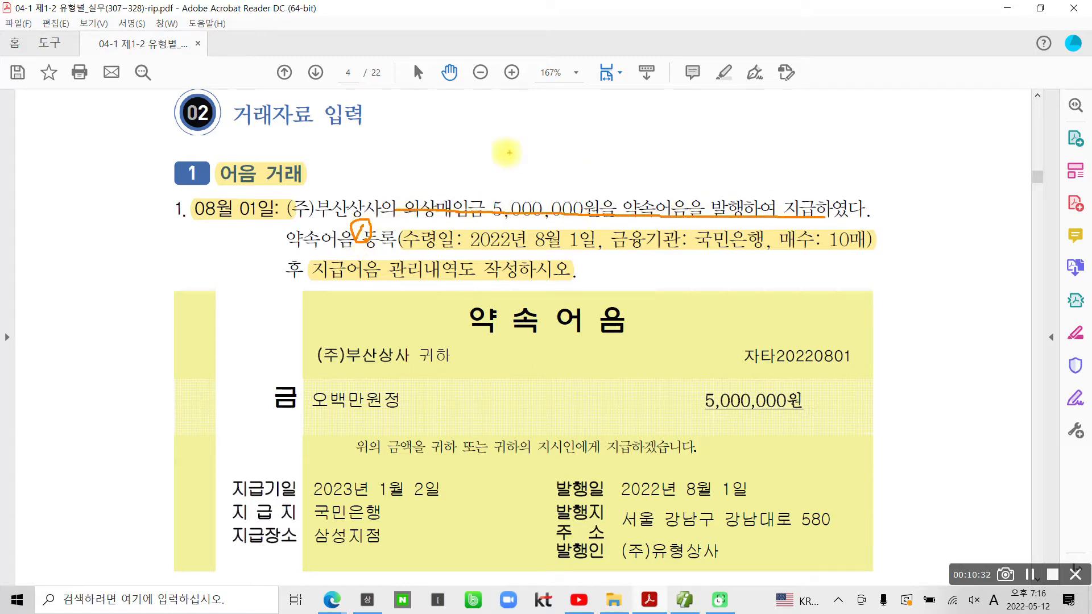
{"action": "mouse_move", "coordinate": [415, 155]}
{"action": "left_mouse_down"}
{"action": "mouse_move", "coordinate": [438, 171]}
{"action": "mouse_move", "coordinate": [450, 172]}
{"action": "mouse_move", "coordinate": [420, 154]}
{"action": "mouse_move", "coordinate": [459, 164]}
{"action": "mouse_move", "coordinate": [447, 187]}
{"action": "left_mouse_up"}
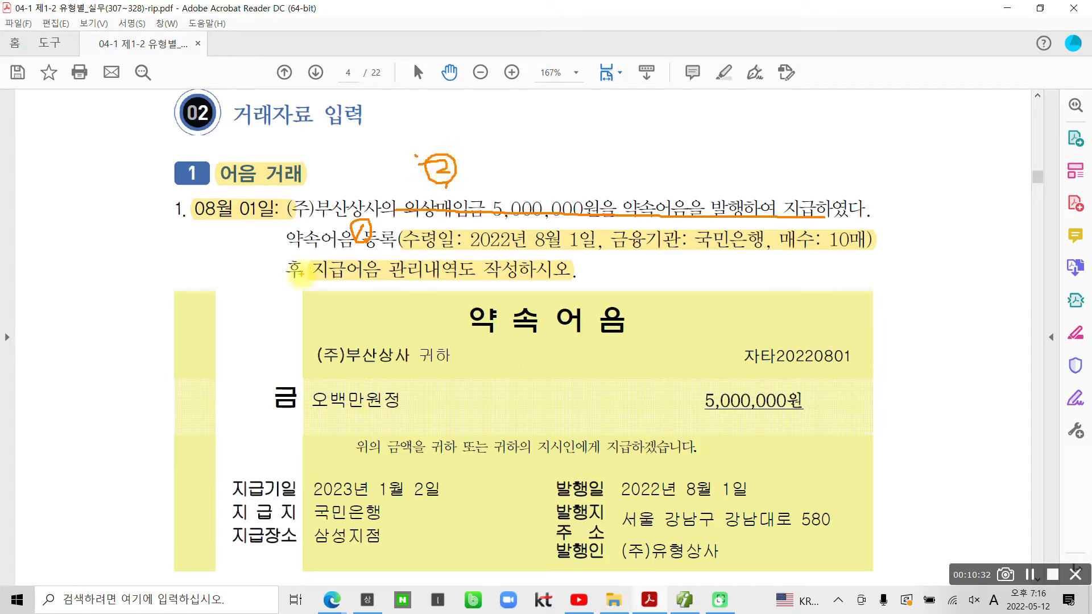
{"action": "mouse_move", "coordinate": [331, 278]}
{"action": "left_mouse_down"}
{"action": "mouse_move", "coordinate": [342, 299]}
{"action": "mouse_move", "coordinate": [319, 273]}
{"action": "mouse_move", "coordinate": [358, 291]}
{"action": "left_mouse_up"}
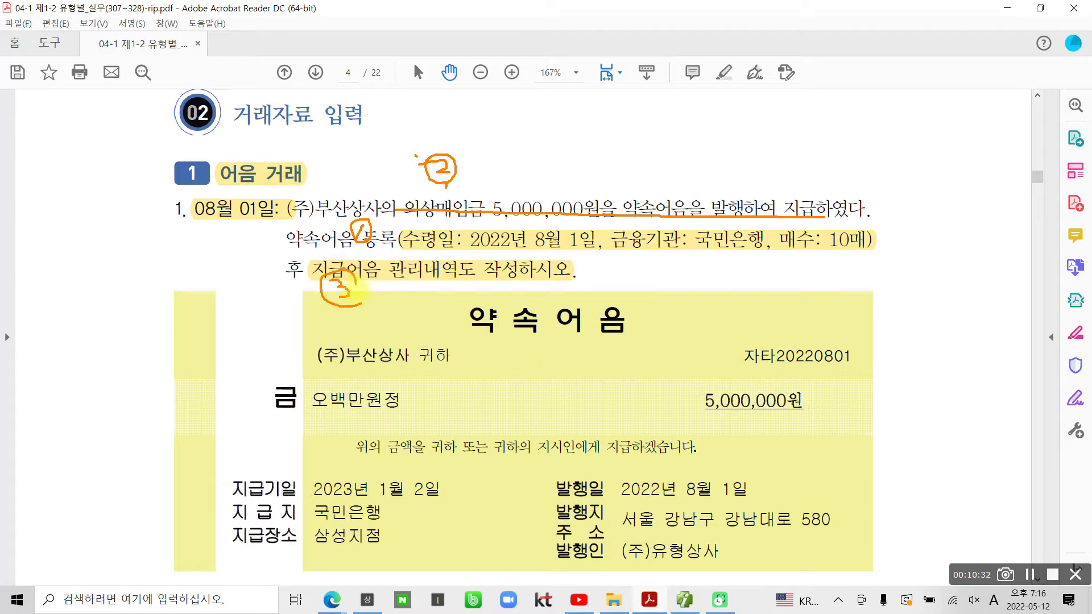
{"action": "key", "text": "Escape"}
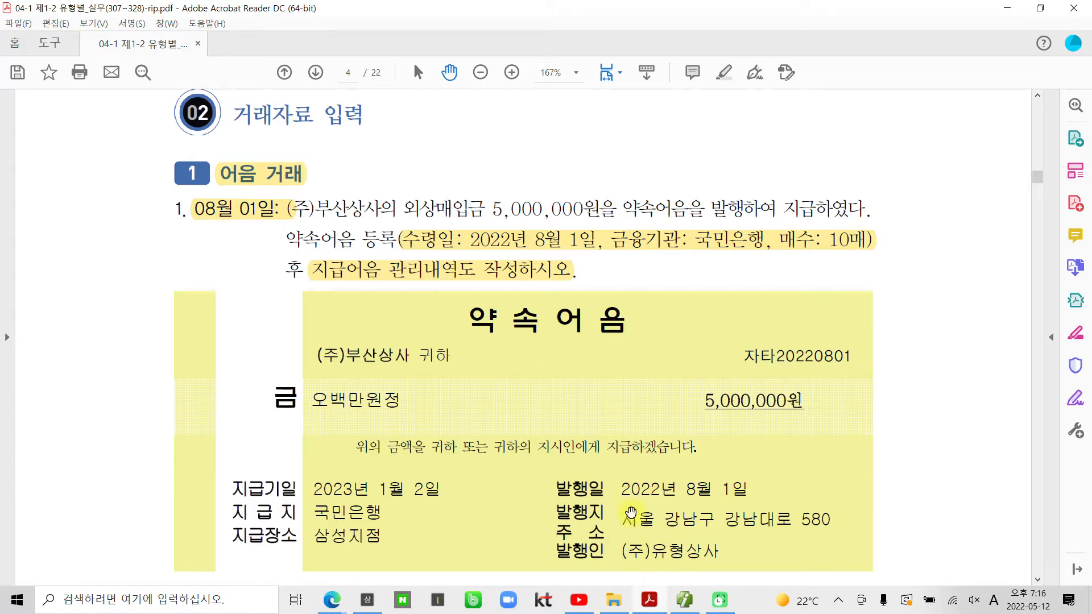
Step: In Smart A, close 전기분 손익계산서 and open 일반전표입력
{"action": "left_click", "coordinate": [684, 604]}
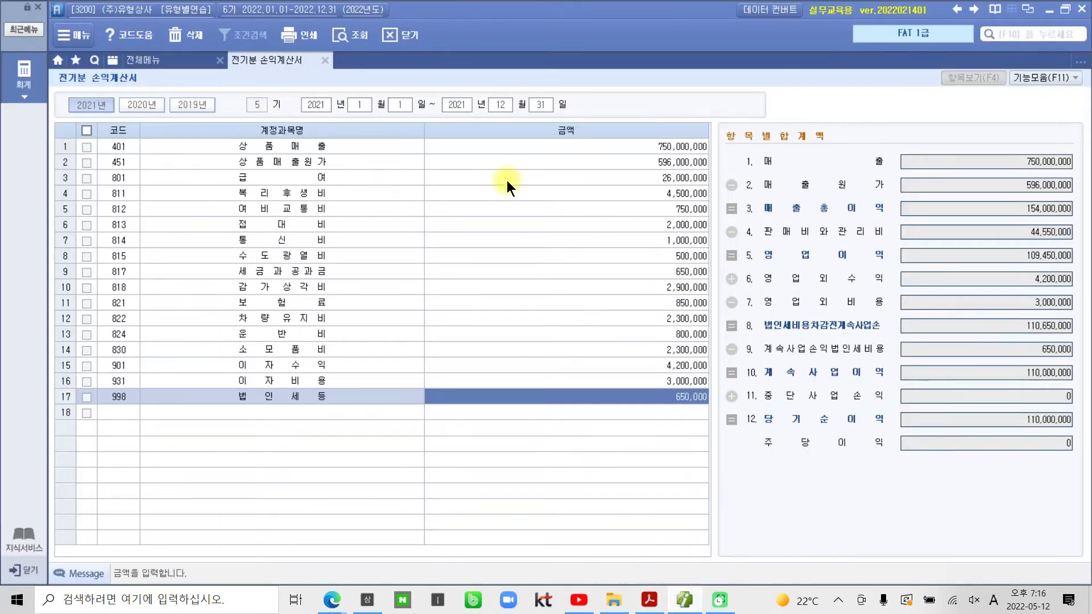
{"action": "left_click", "coordinate": [328, 61]}
{"action": "left_click", "coordinate": [299, 129]}
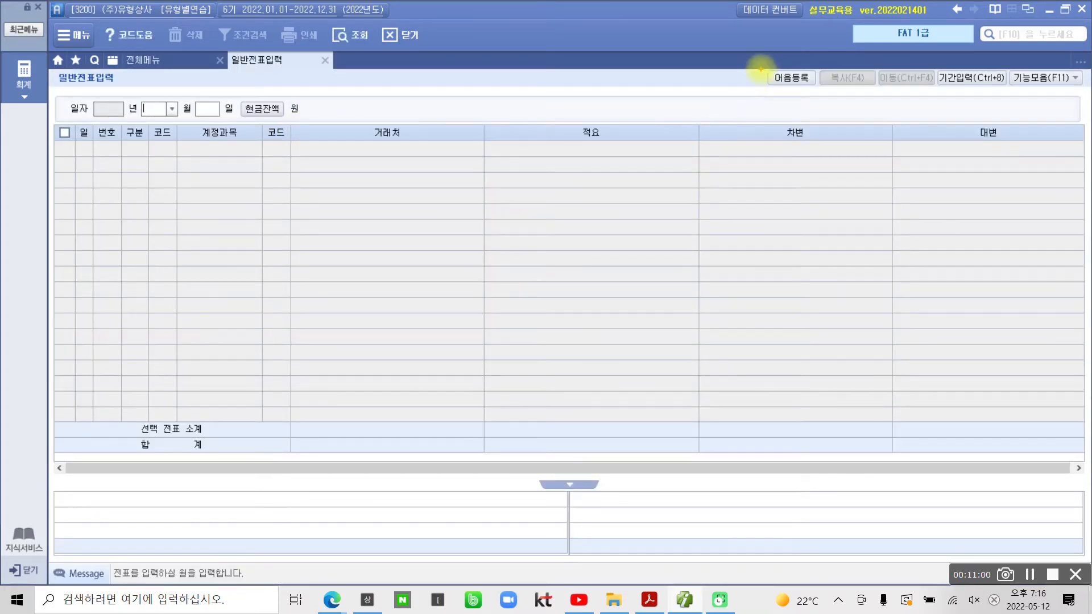
{"action": "left_click_drag", "start_coordinate": [762, 61], "coordinate": [819, 97]}
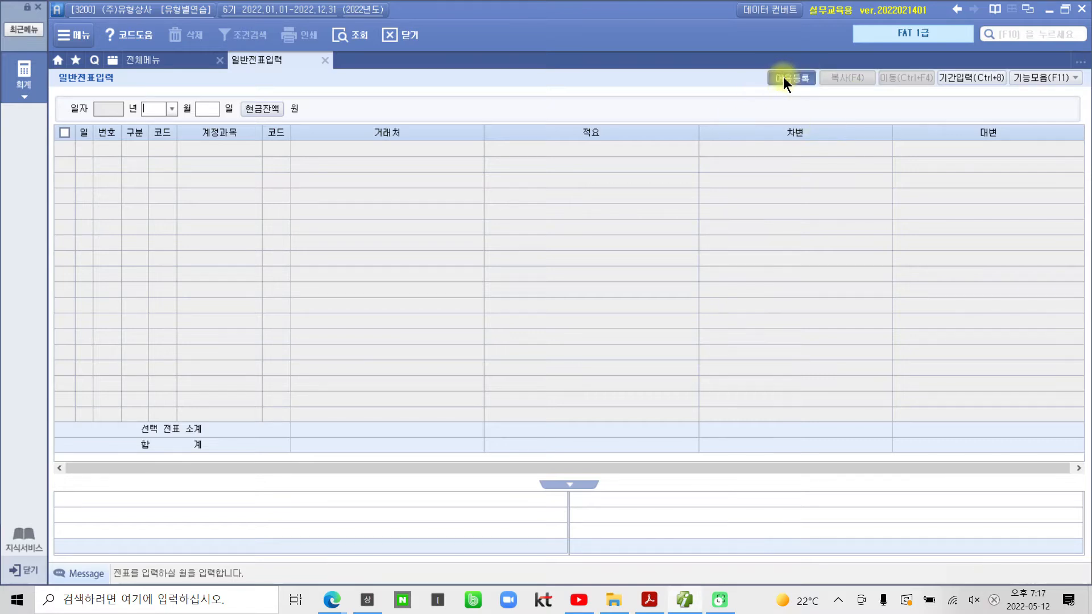
Step: Start a bill-book registration: 수령일 2022-08-01, type 1.어음, bank 98000 국민은행
{"action": "left_click", "coordinate": [783, 78]}
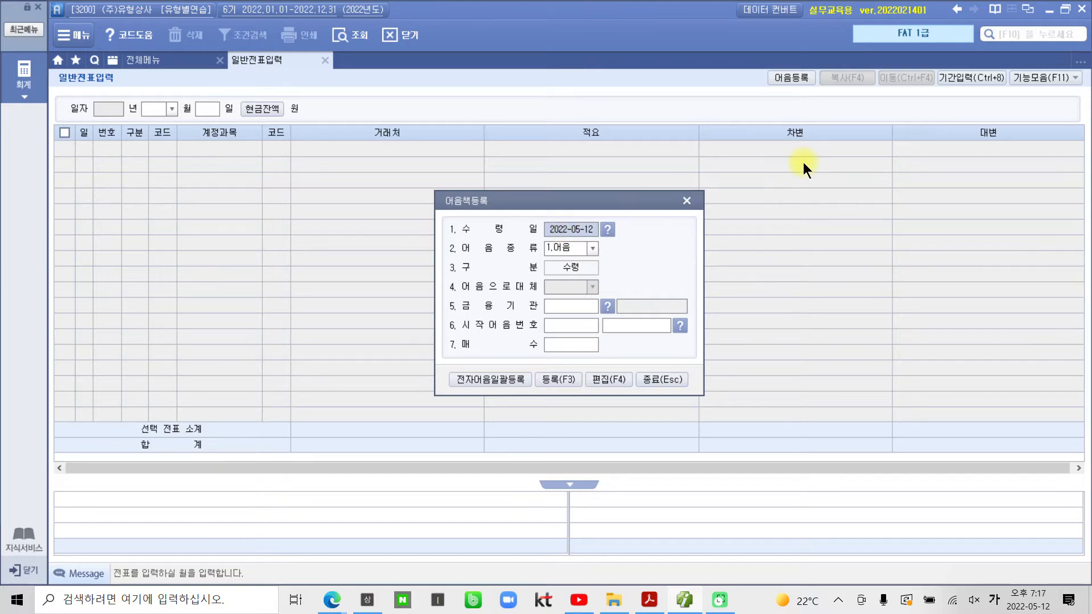
{"action": "type", "text": "2022-08-"}
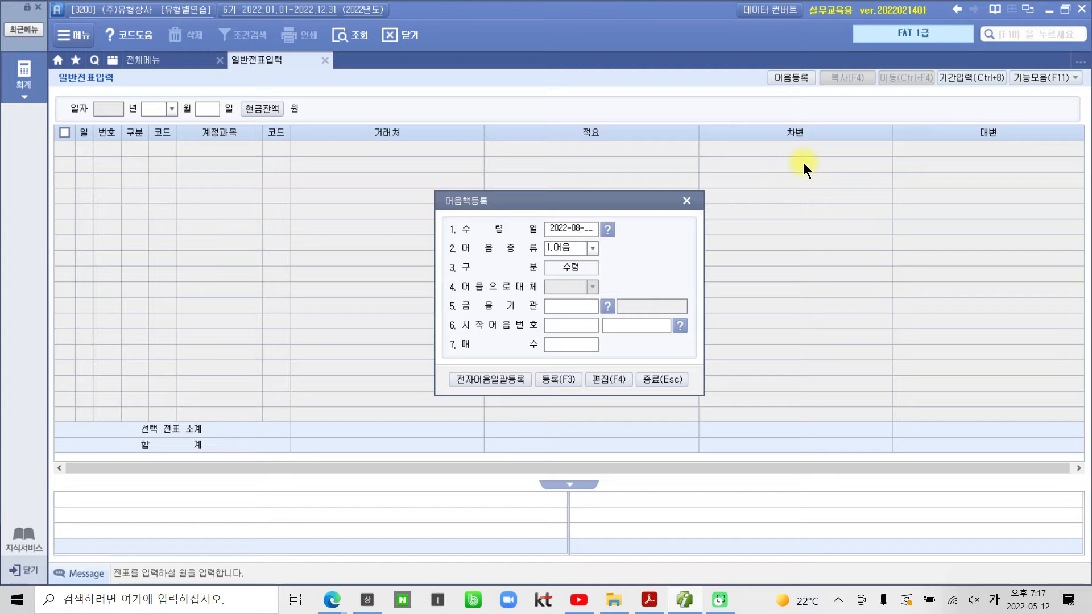
{"action": "type", "text": "01"}
{"action": "key", "text": "Return"}
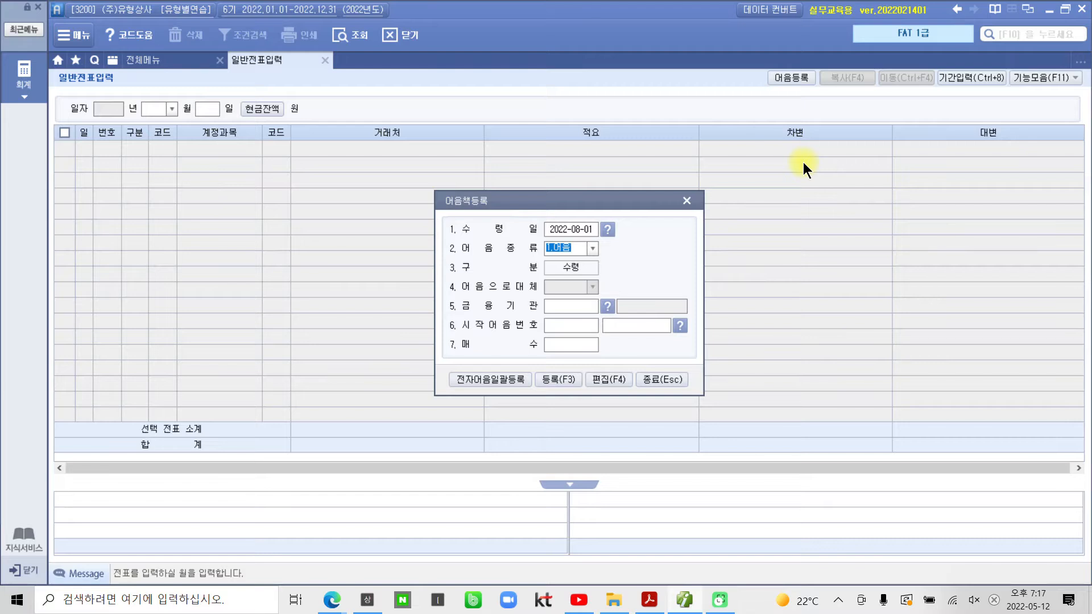
{"action": "left_click", "coordinate": [590, 249]}
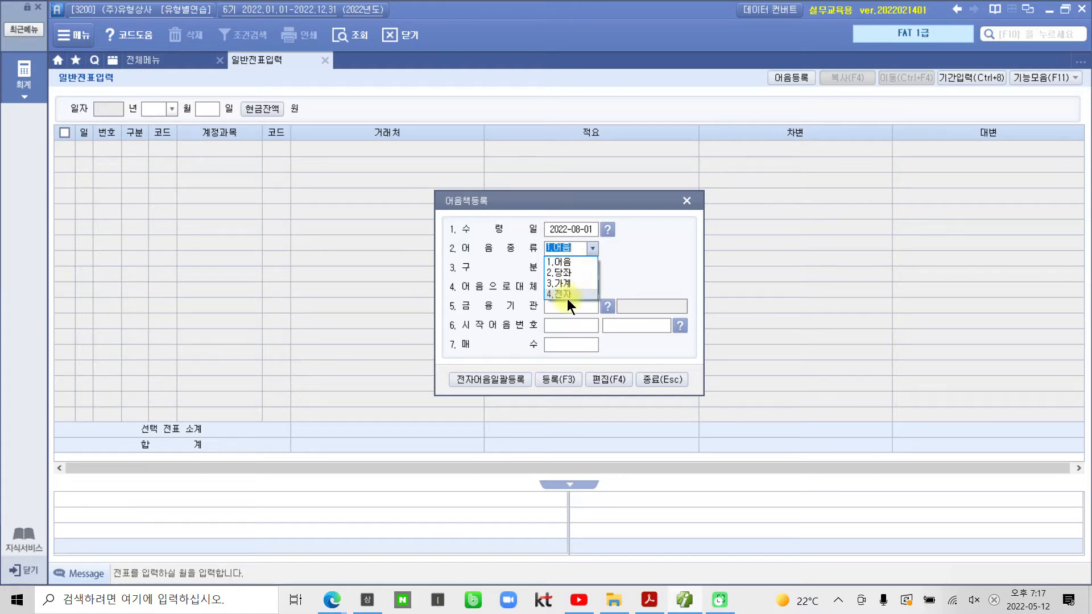
{"action": "left_click", "coordinate": [564, 262]}
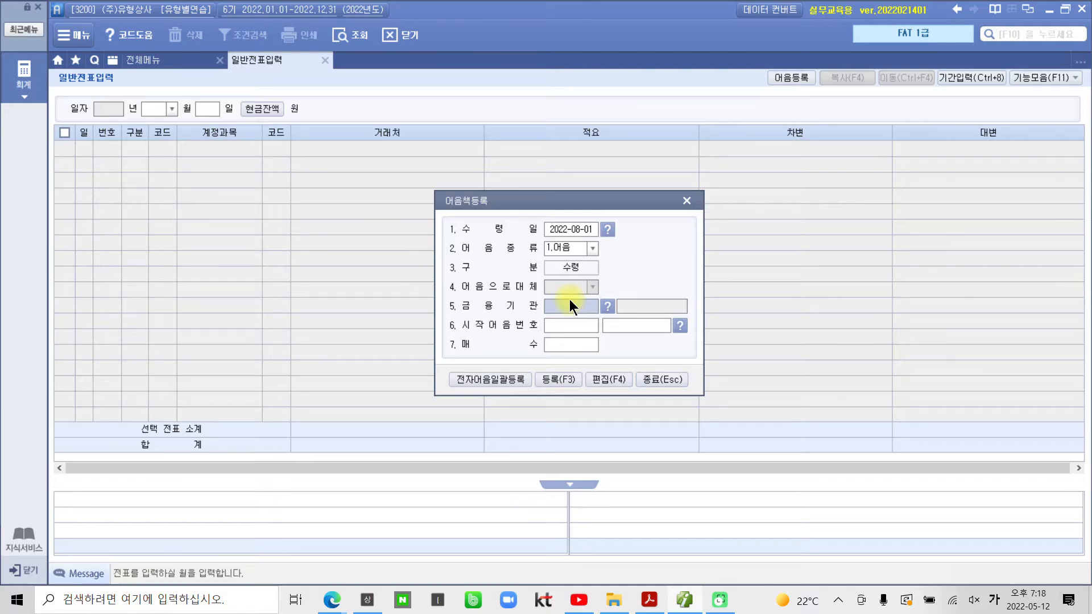
{"action": "left_click", "coordinate": [607, 307]}
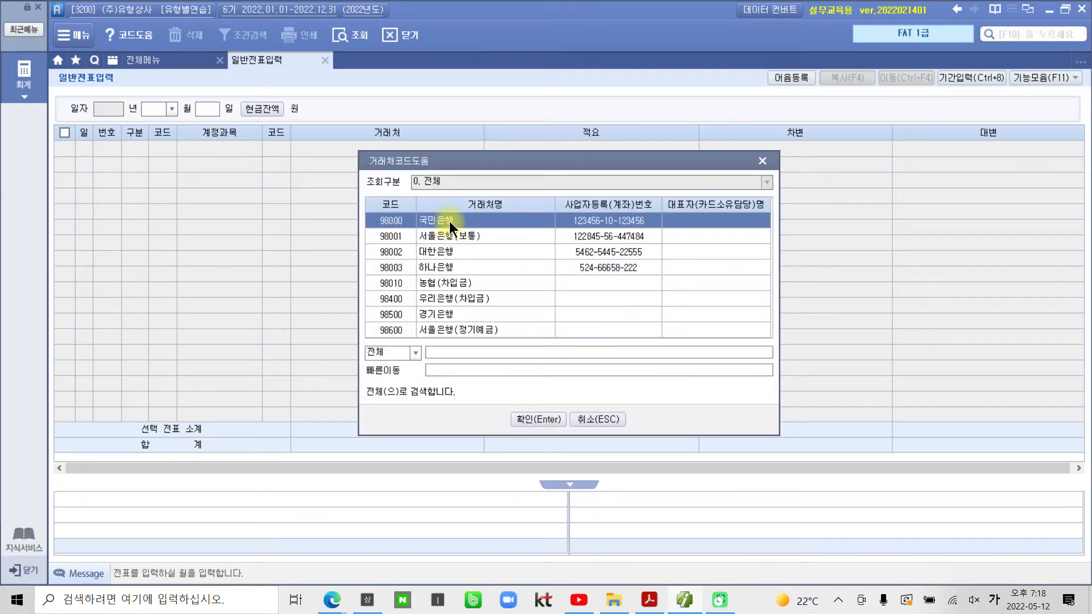
{"action": "left_click", "coordinate": [537, 419]}
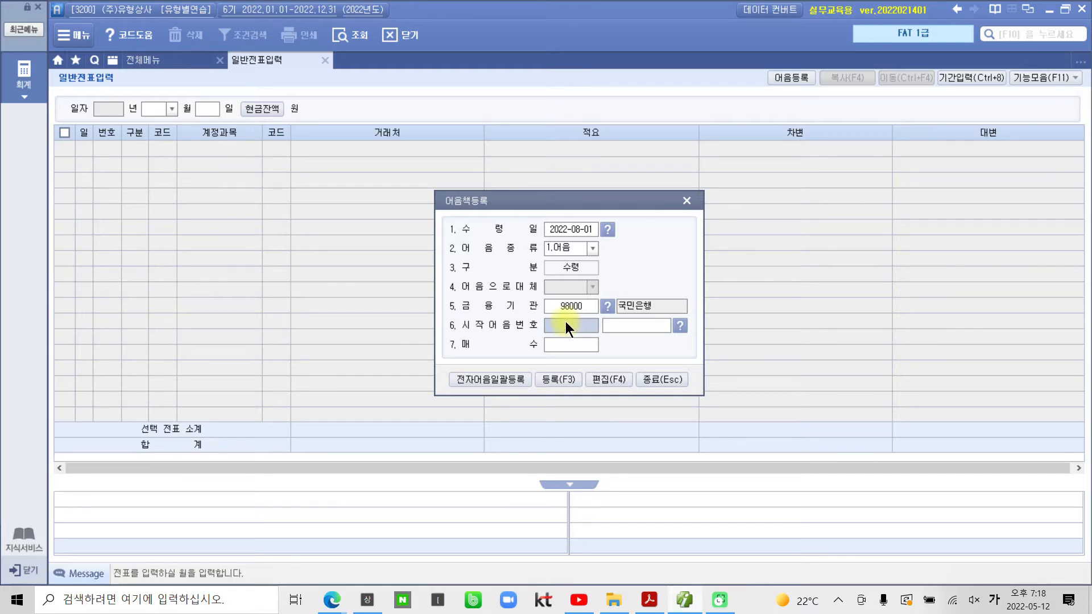
{"action": "left_click", "coordinate": [649, 600]}
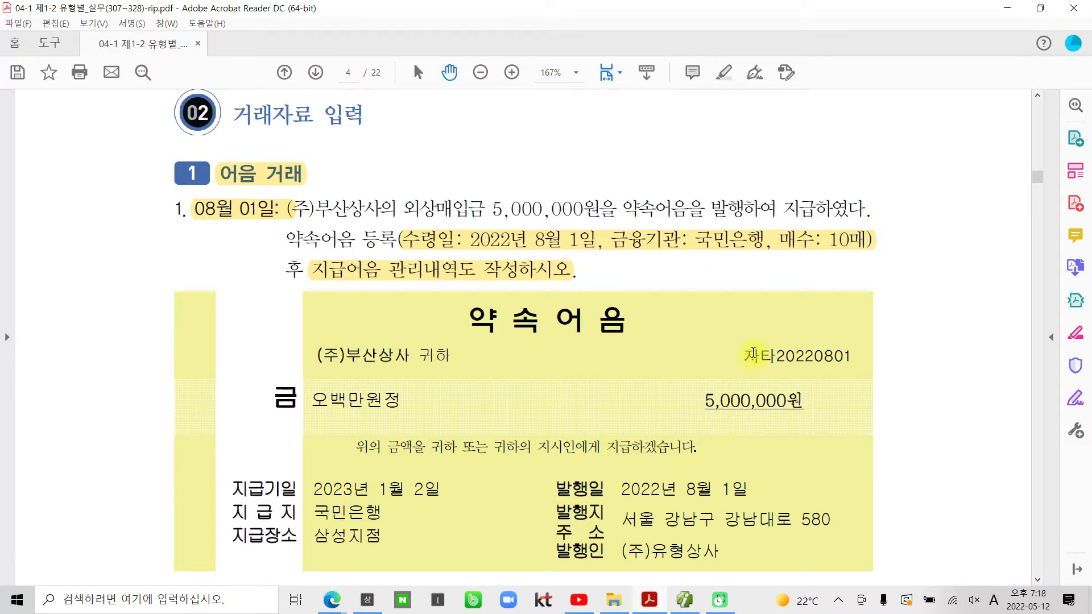
Step: Register 10 notes starting at 자타20220801 and decline further registration
{"action": "left_click_drag", "start_coordinate": [772, 352], "coordinate": [743, 356]}
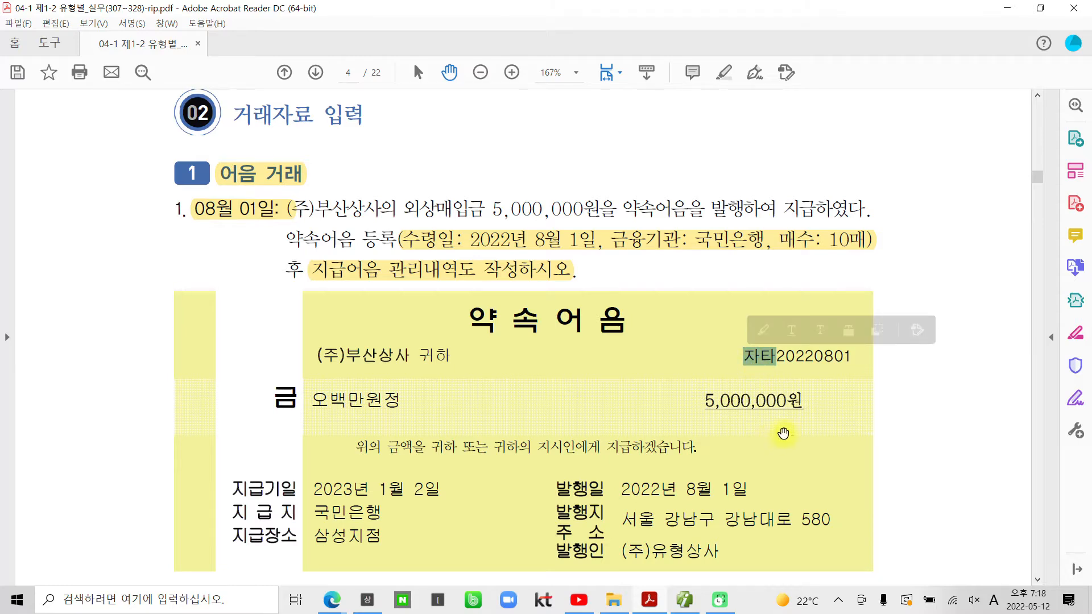
{"action": "left_click", "coordinate": [689, 602]}
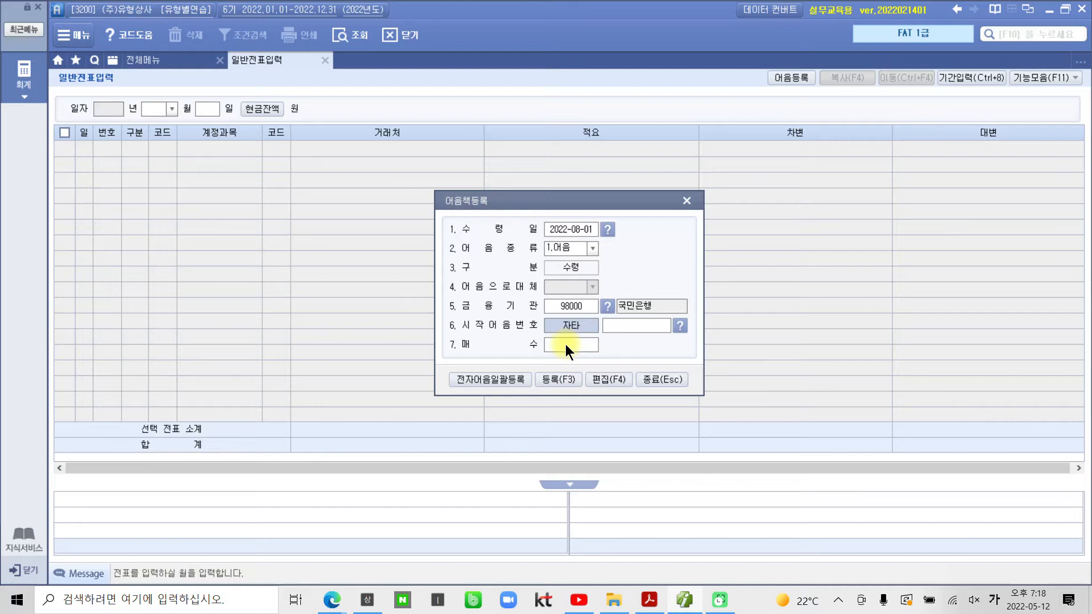
{"action": "left_click", "coordinate": [622, 326]}
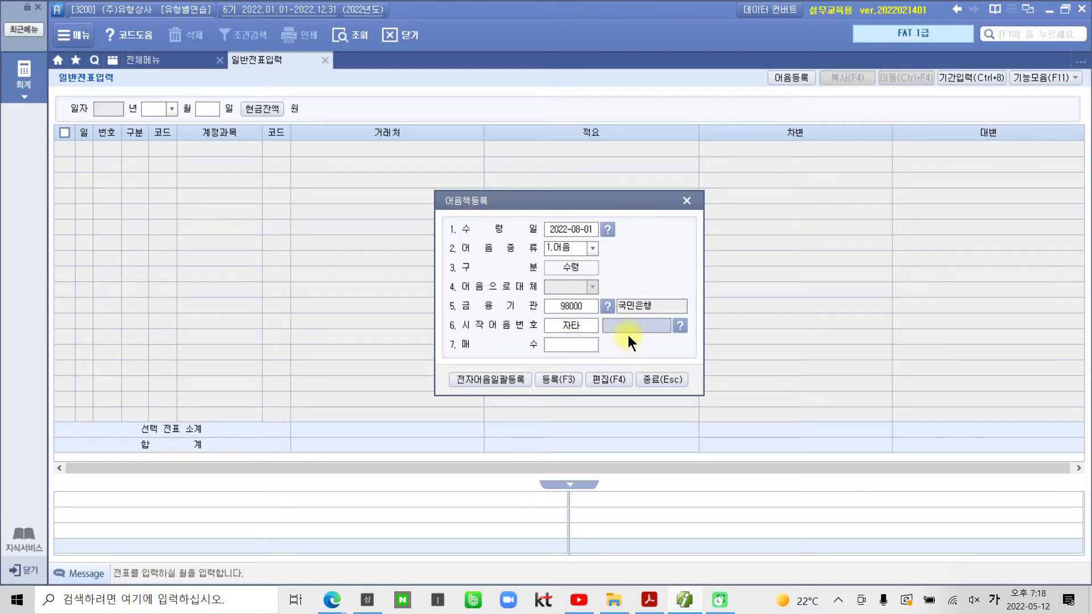
{"action": "type", "text": "20220801"}
{"action": "key", "text": "Return"}
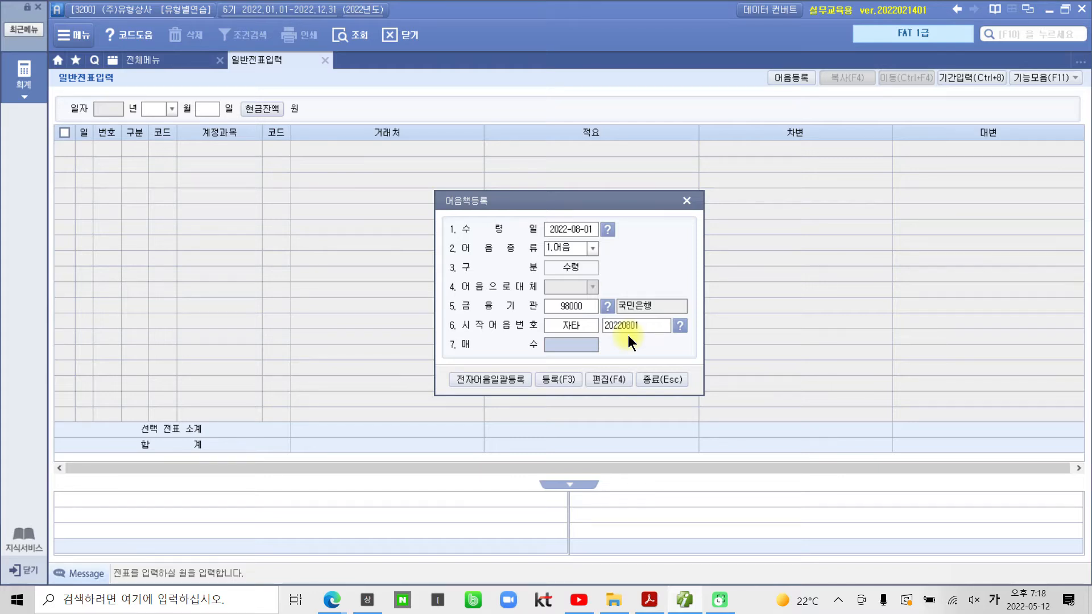
{"action": "type", "text": "10"}
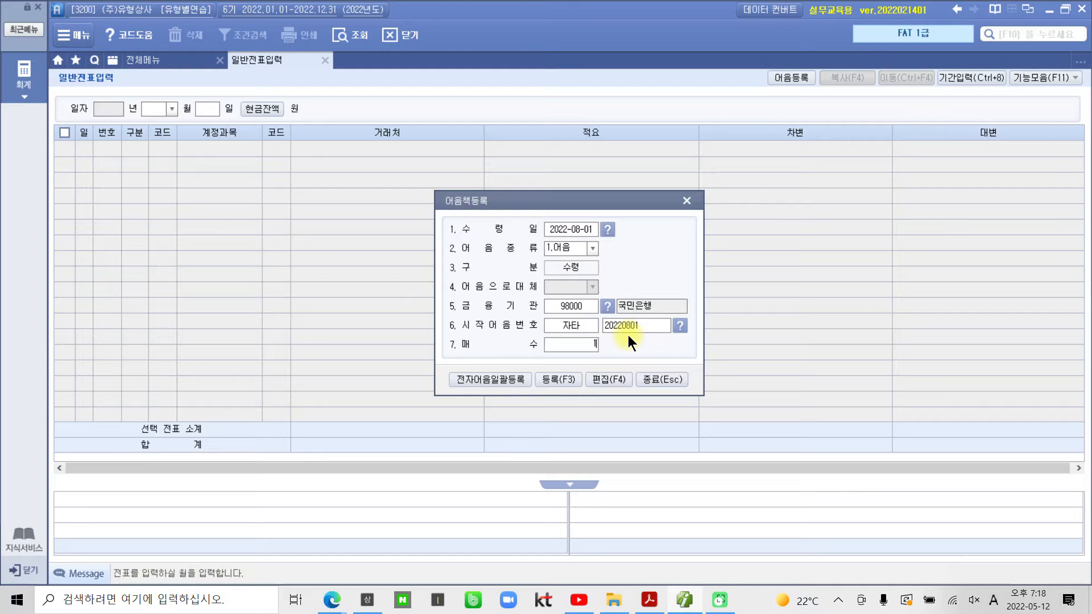
{"action": "key", "text": "Return"}
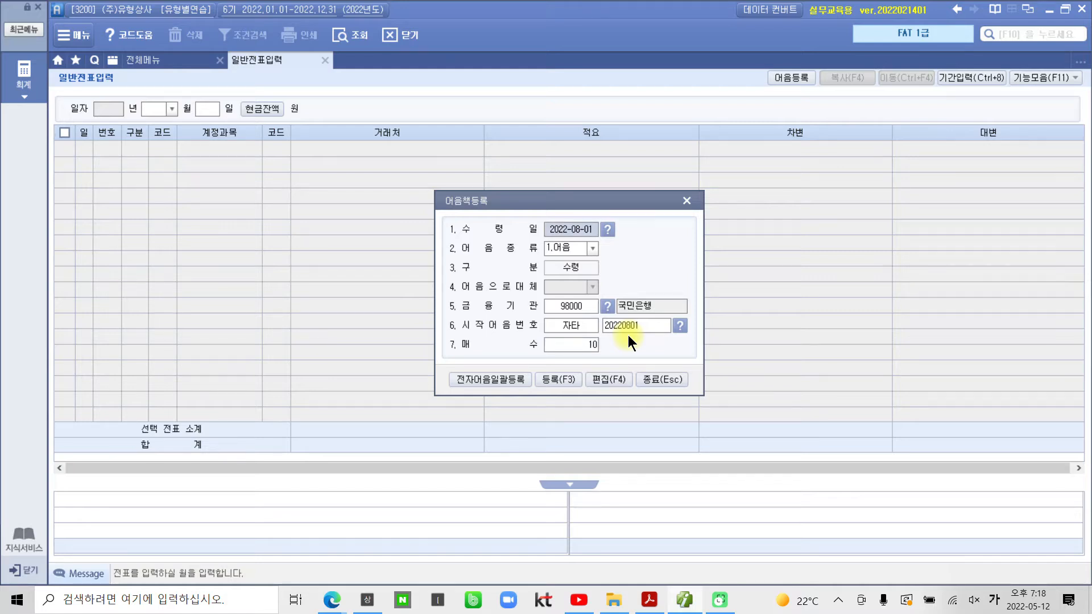
{"action": "left_click", "coordinate": [568, 380]}
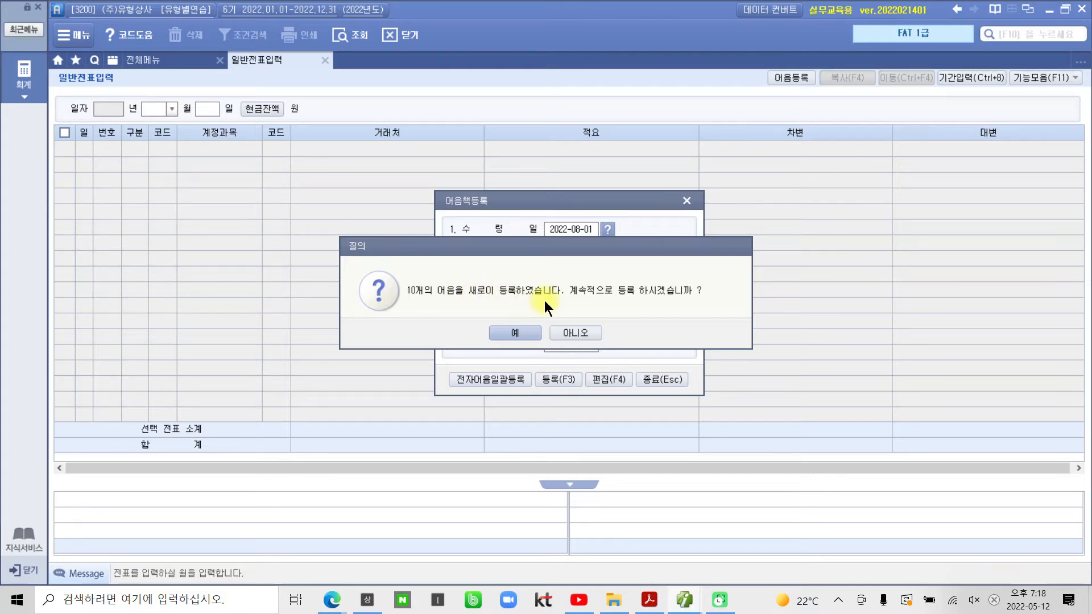
{"action": "left_click", "coordinate": [580, 334]}
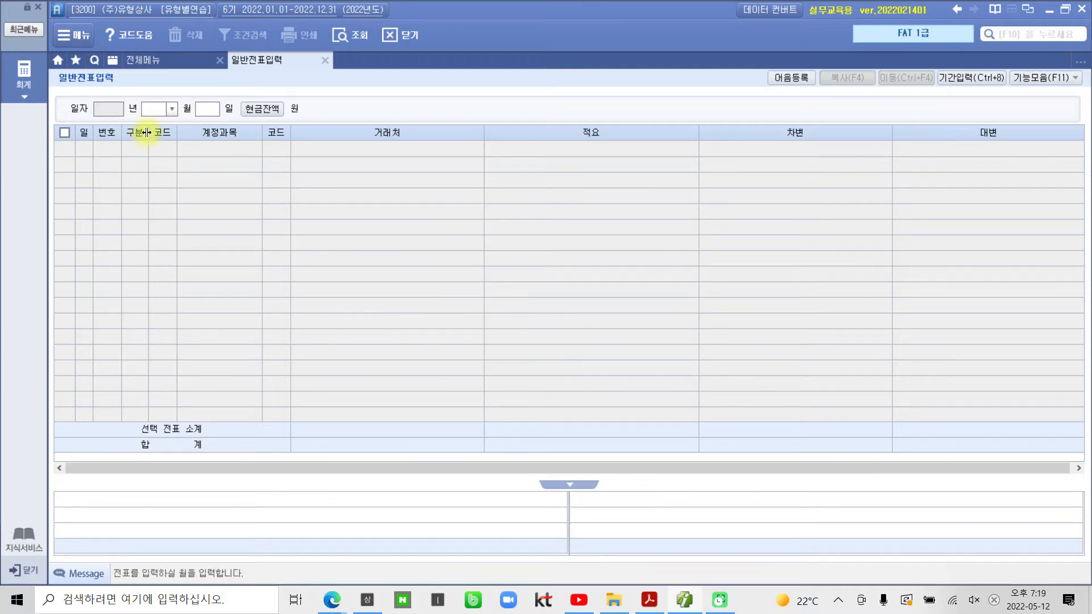
Step: Set the voucher date to 08-01 and start a new line
{"action": "left_click", "coordinate": [172, 109]}
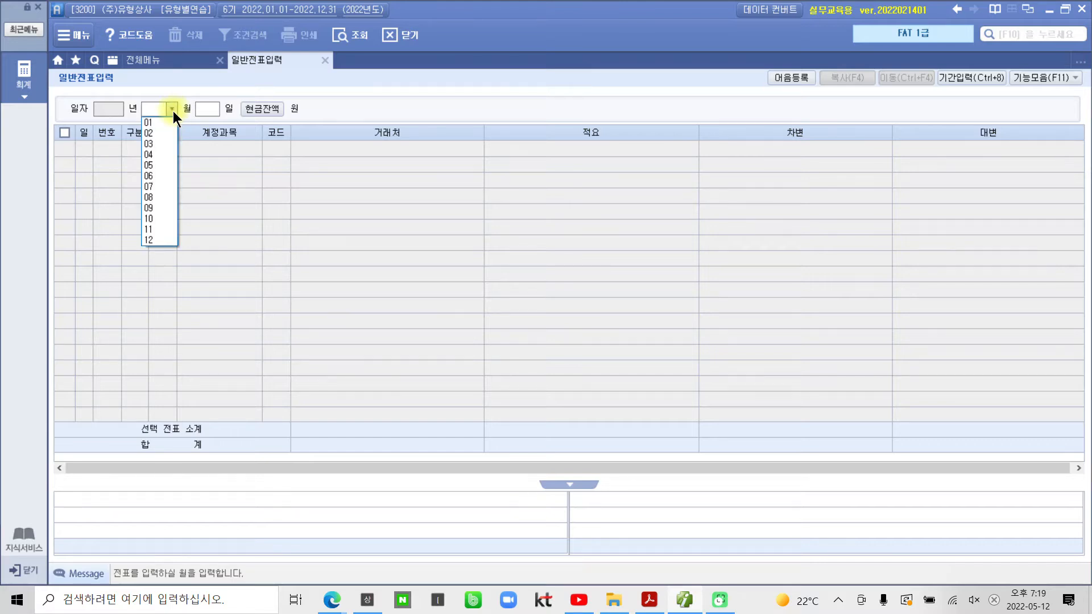
{"action": "left_click", "coordinate": [149, 197]}
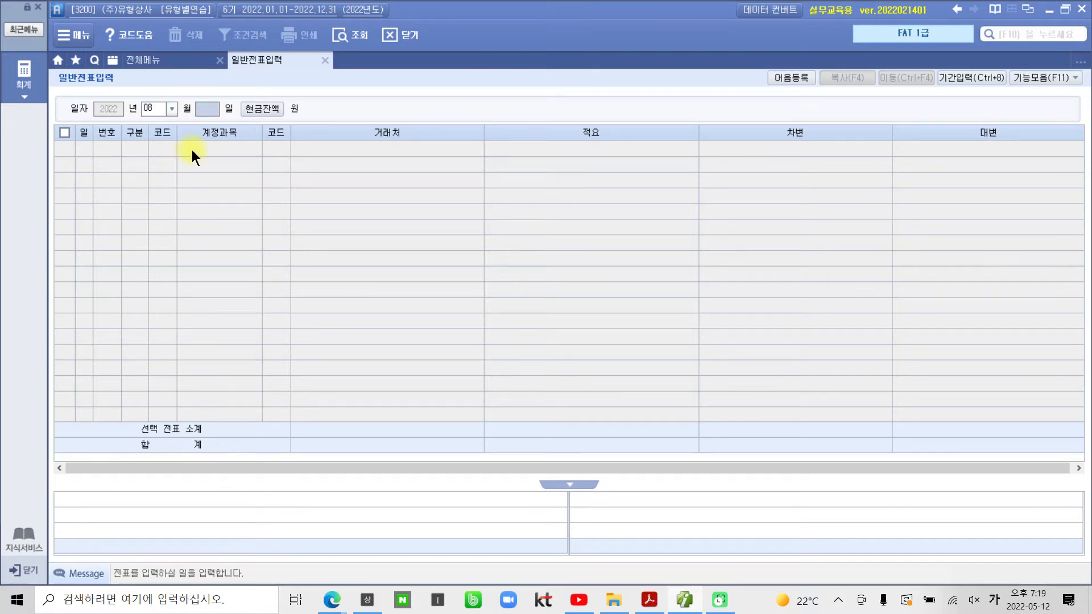
{"action": "type", "text": "1"}
{"action": "key", "text": "Return"}
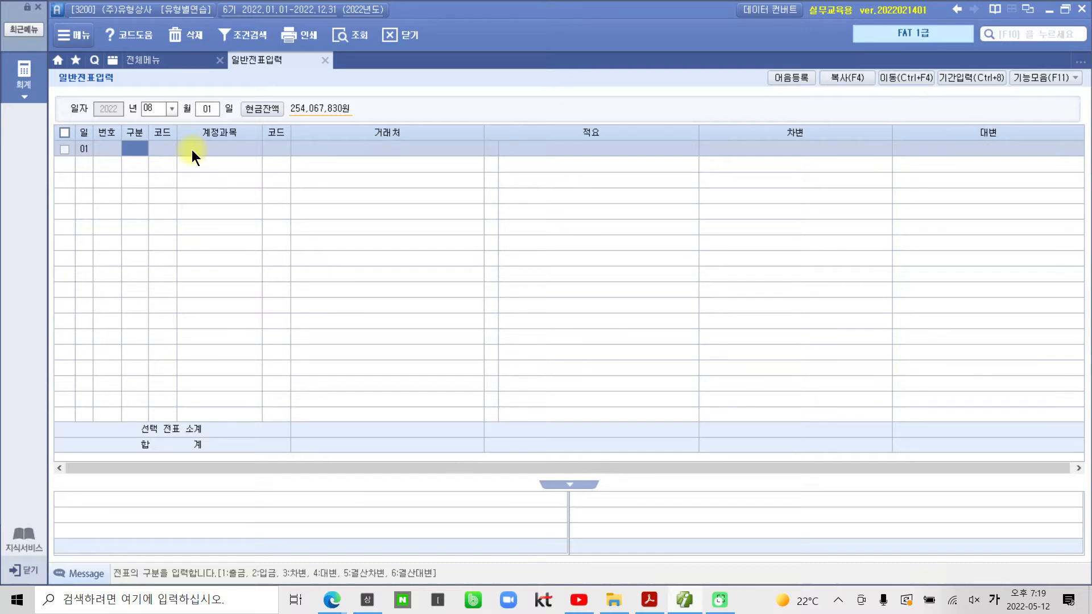
Step: Enter a debit line for 251 외상매입금, vendor (주)부산상사, amount 5,000,000
{"action": "type", "text": "3"}
{"action": "type", "text": "외상"}
{"action": "key", "text": "Return"}
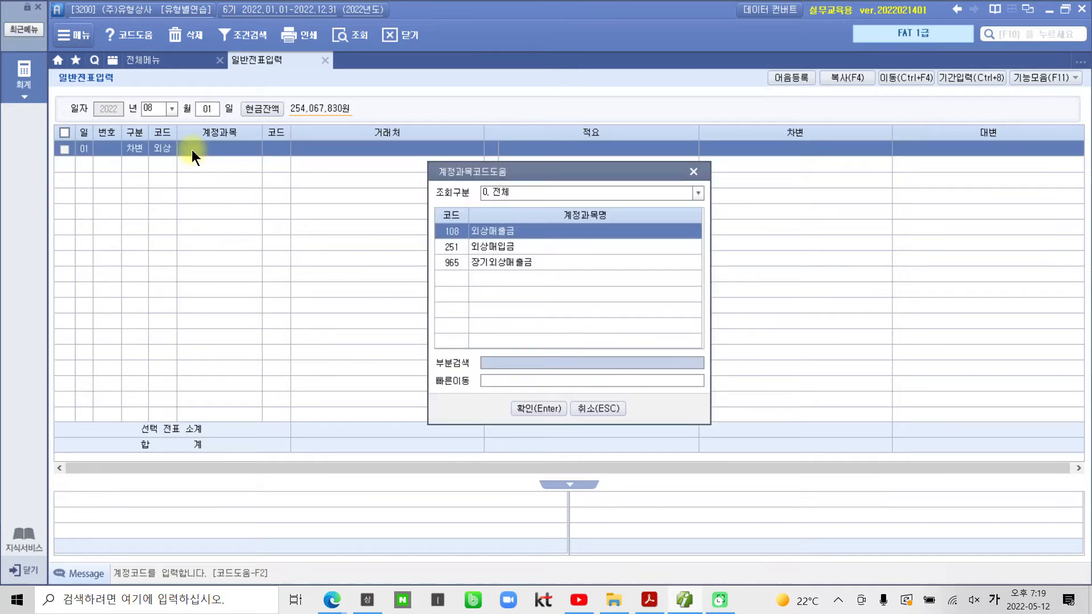
{"action": "key", "text": "Down"}
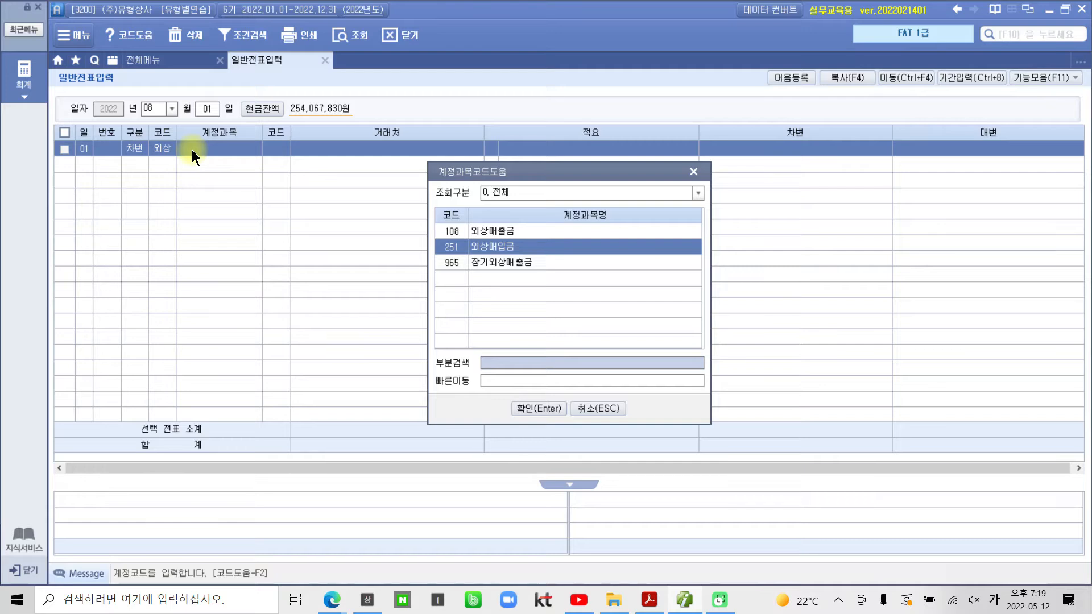
{"action": "key", "text": "Return"}
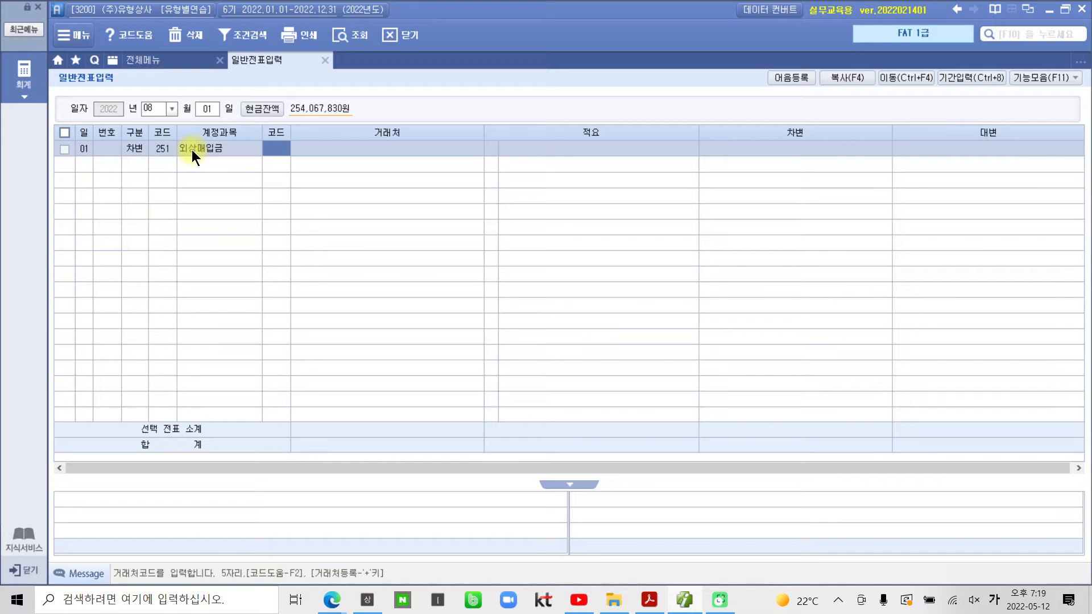
{"action": "type", "text": "07002"}
{"action": "key", "text": "Return"}
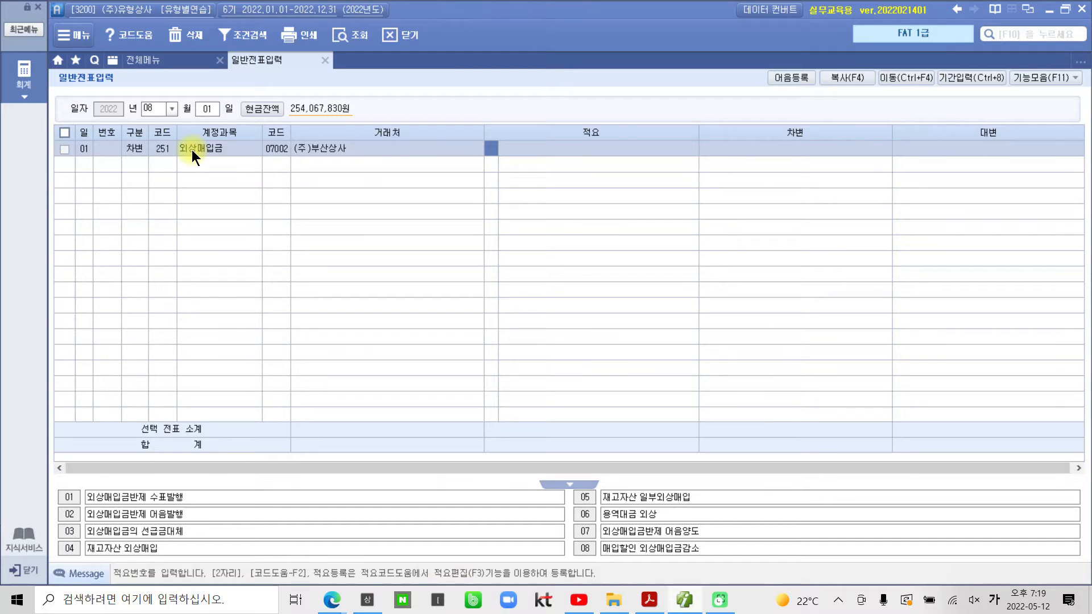
{"action": "key", "text": "Return"}
{"action": "key", "text": "Return"}
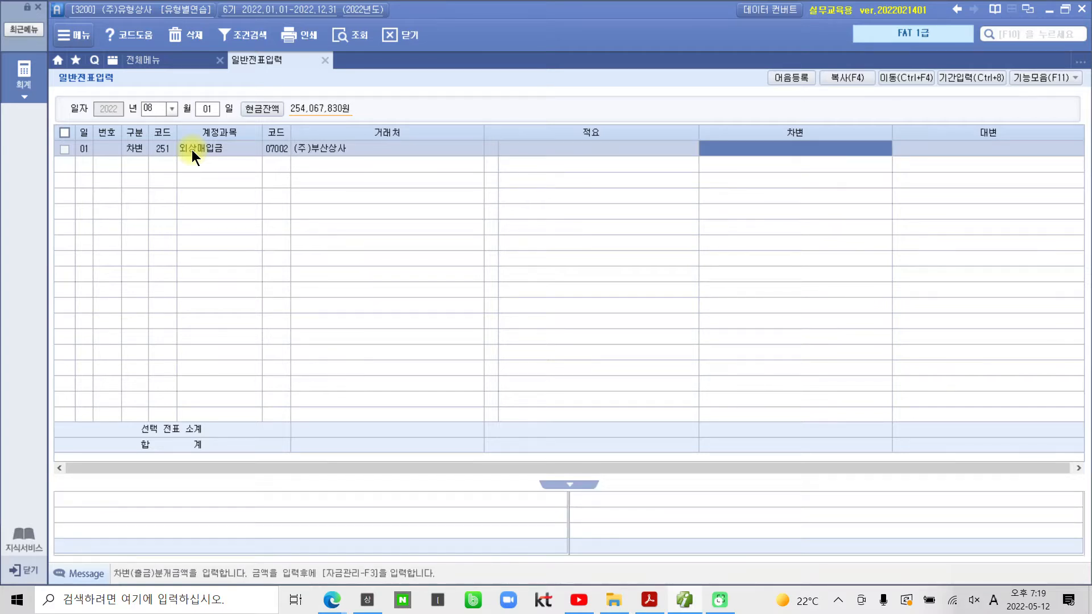
{"action": "type", "text": "5000000"}
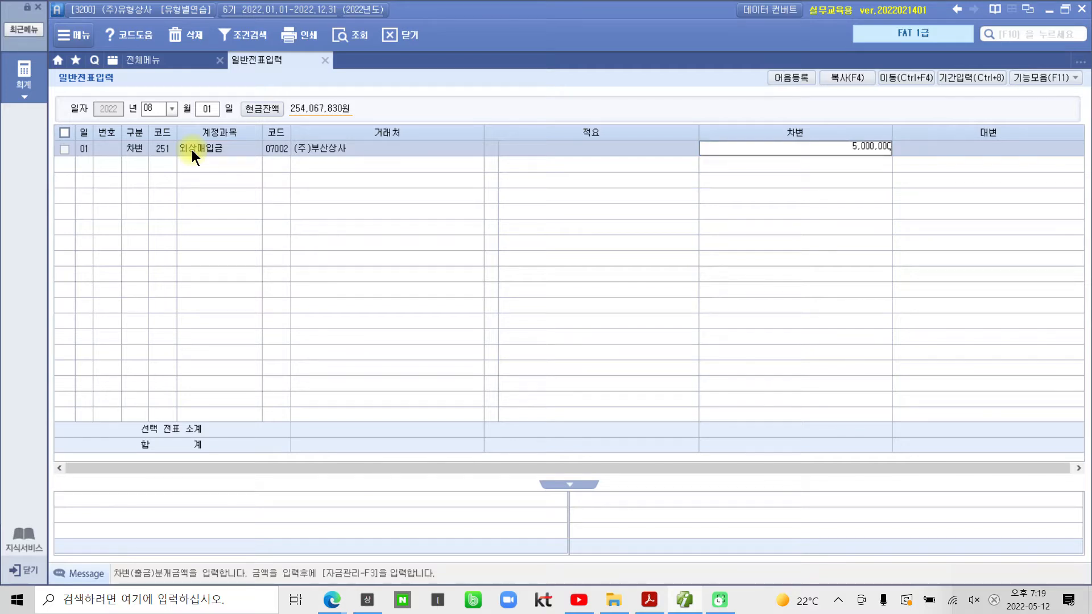
{"action": "key", "text": "Return"}
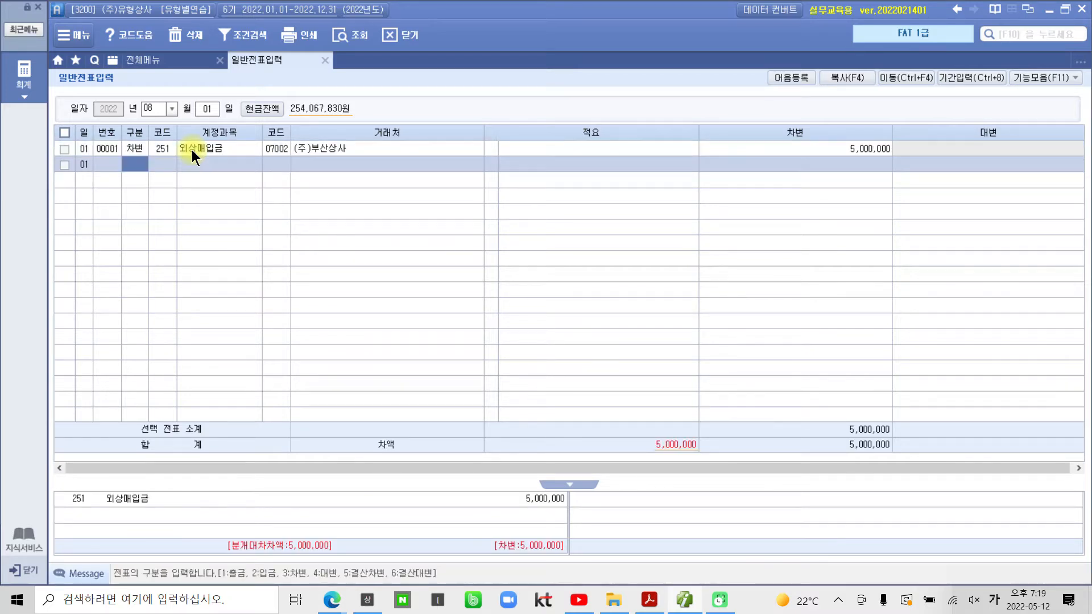
Step: Add a credit line 252 지급어음 for (주)부산상사 (7002) at 5,000,000, balancing voucher 00001
{"action": "type", "text": "4"}
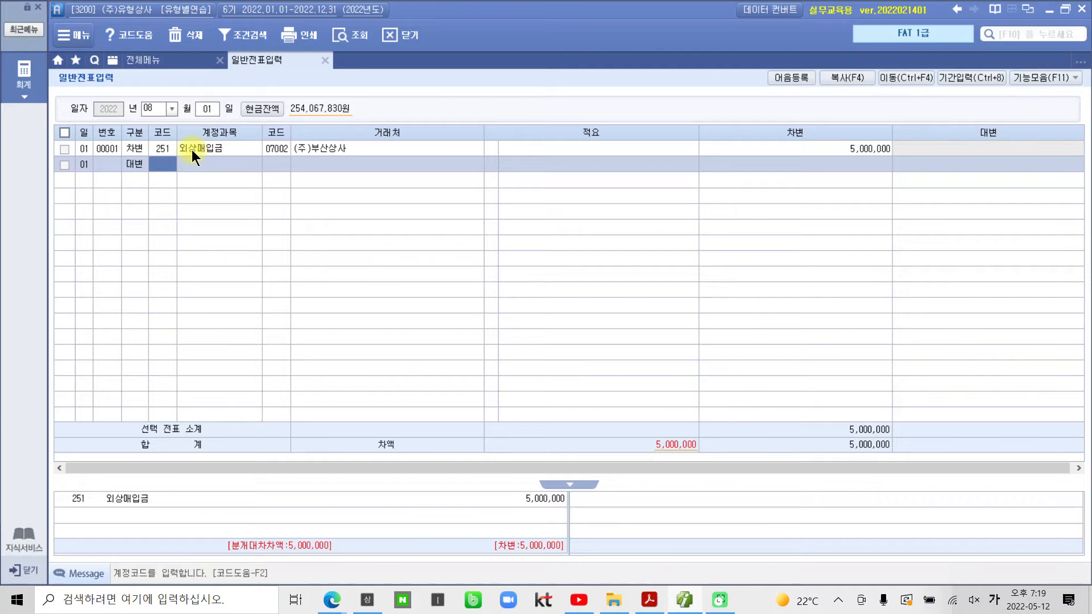
{"action": "type", "text": "252"}
{"action": "key", "text": "Return"}
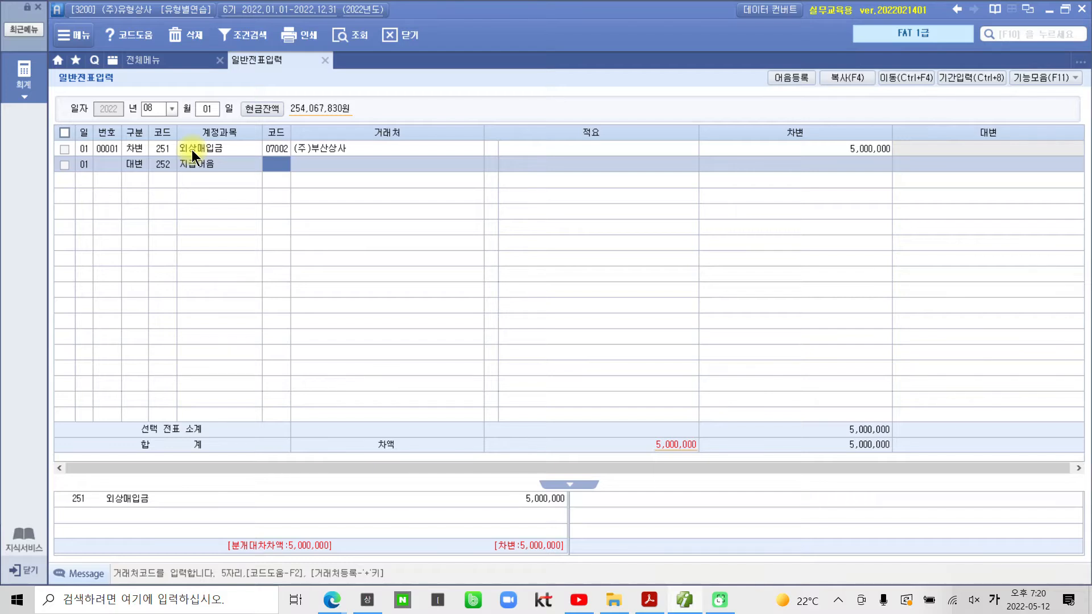
{"action": "type", "text": "7002"}
{"action": "key", "text": "Return"}
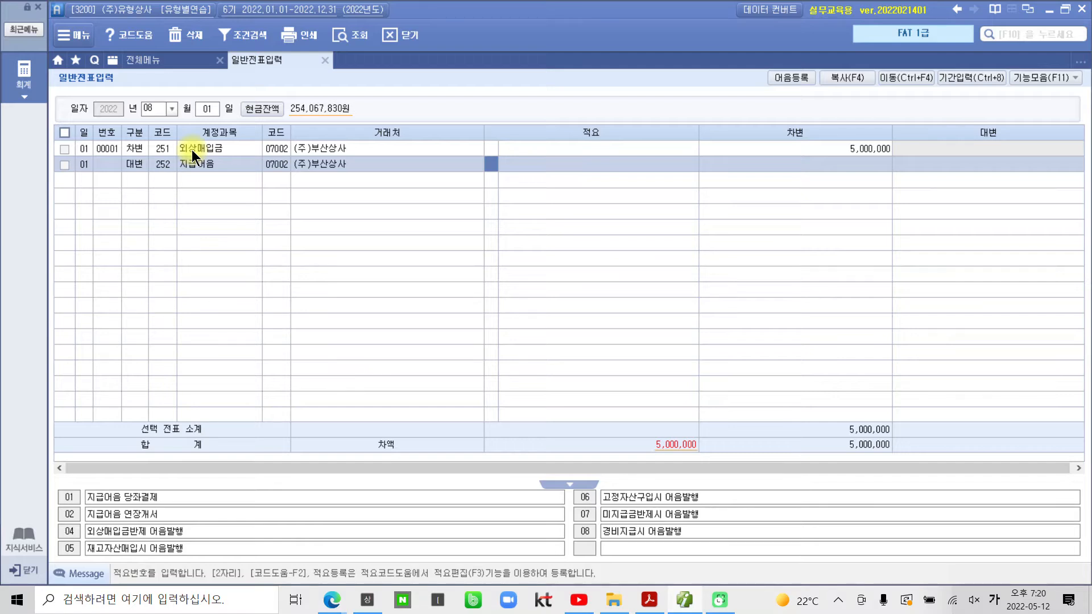
{"action": "key", "text": "Return"}
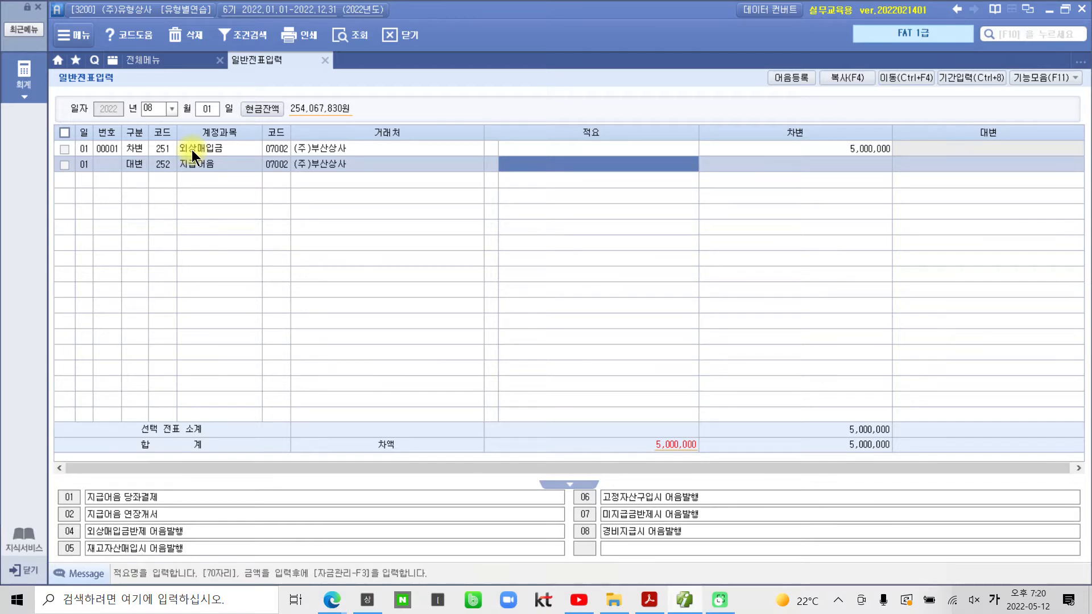
{"action": "key", "text": "Return"}
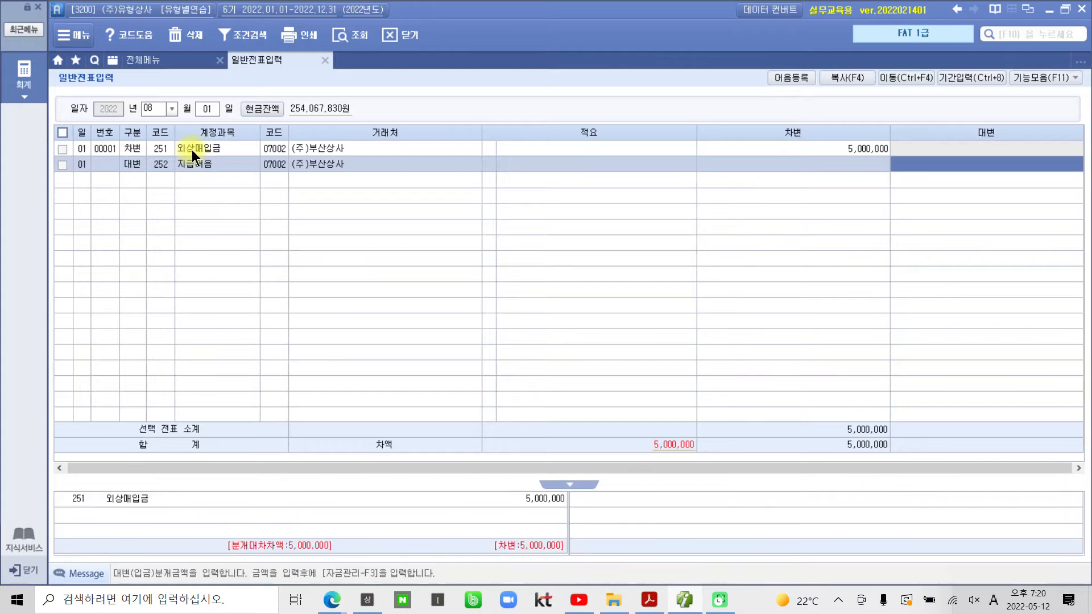
{"action": "type", "text": "5000000"}
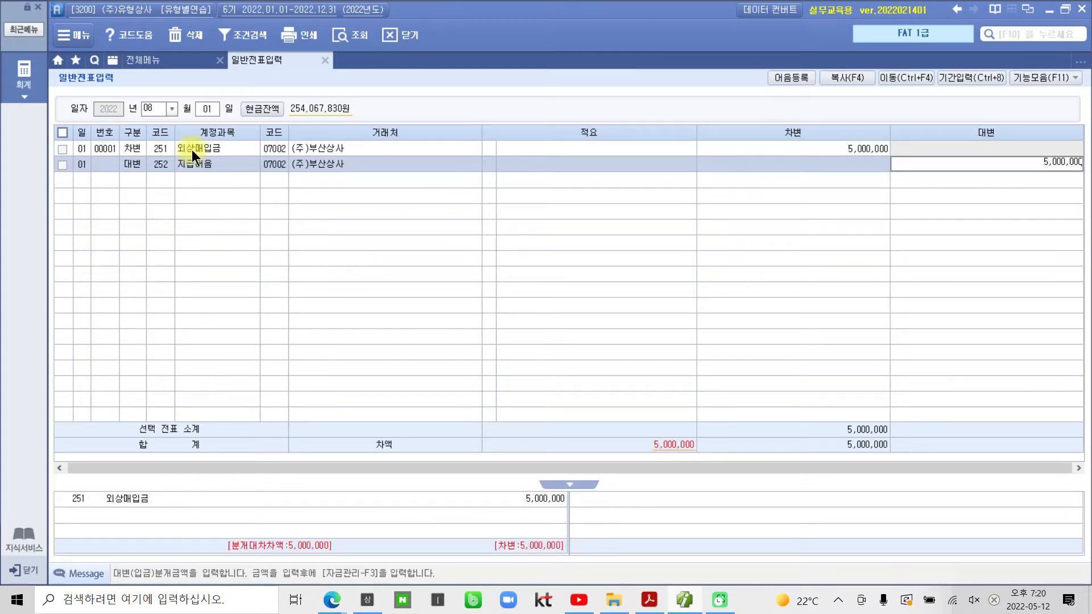
{"action": "key", "text": "Return"}
{"action": "left_click", "coordinate": [193, 148]}
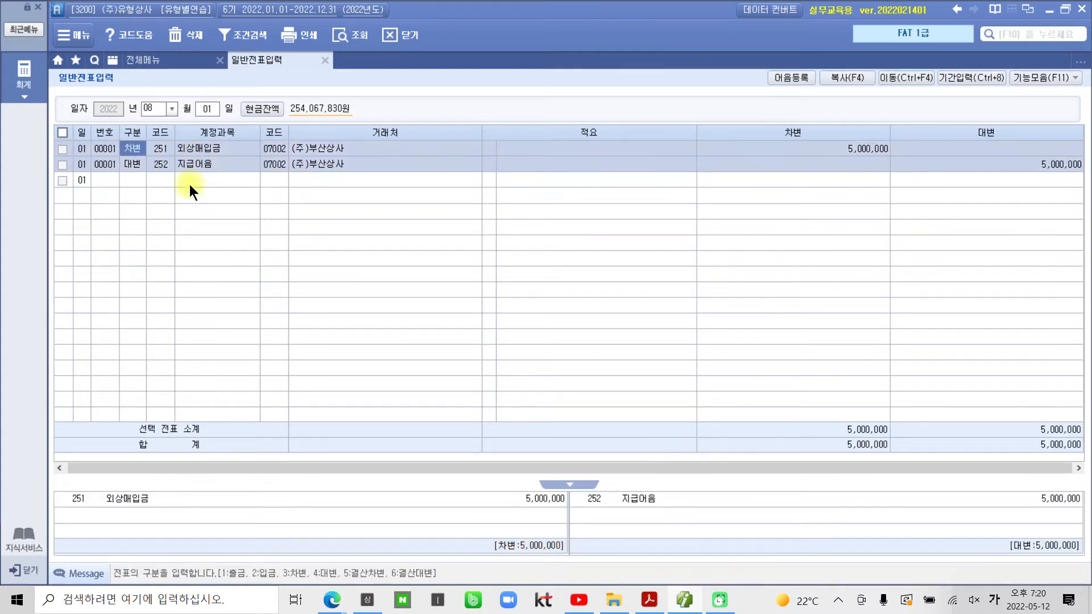
Step: Show the 지급어음 line's note details (status 2 발행, dated 2022-08-01) and open the registered-note lookup
{"action": "left_click_drag", "start_coordinate": [107, 513], "coordinate": [535, 508]}
{"action": "left_click_drag", "start_coordinate": [608, 508], "coordinate": [1072, 500]}
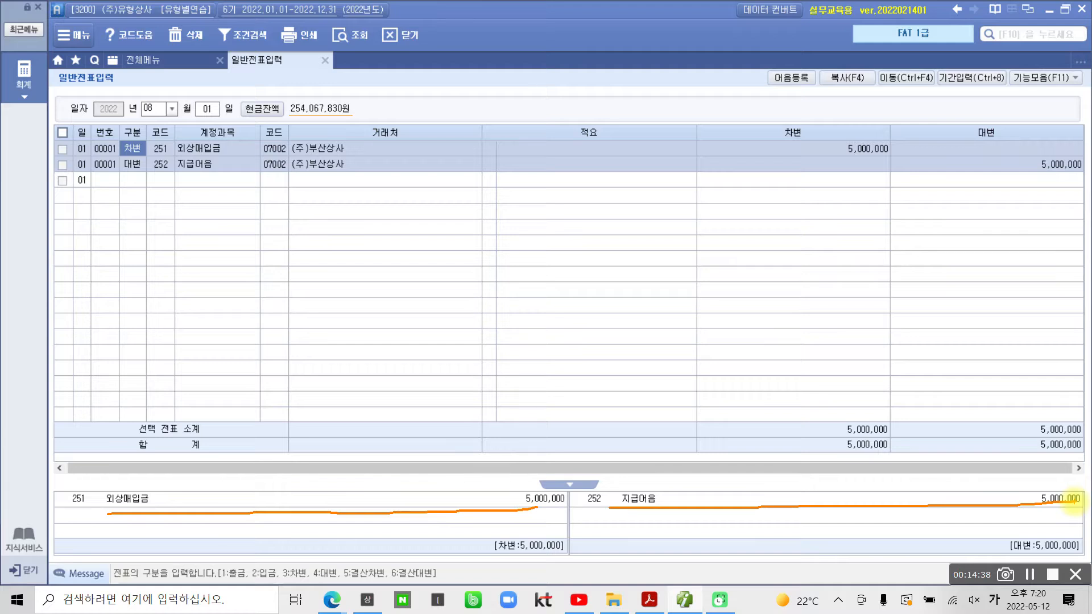
{"action": "key", "text": "Escape"}
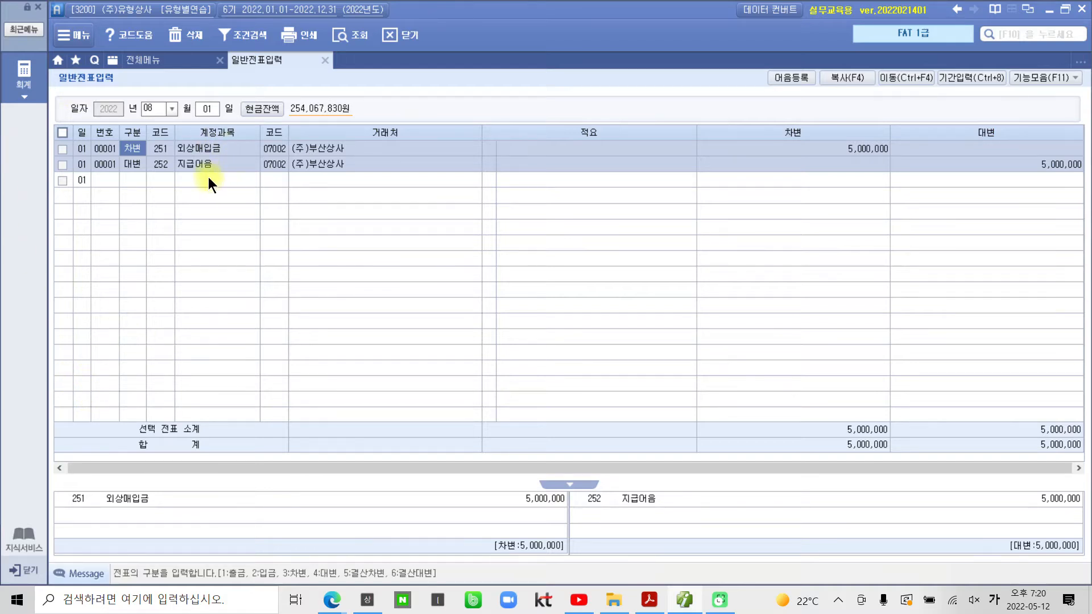
{"action": "left_click", "coordinate": [136, 164]}
{"action": "left_click", "coordinate": [810, 164]}
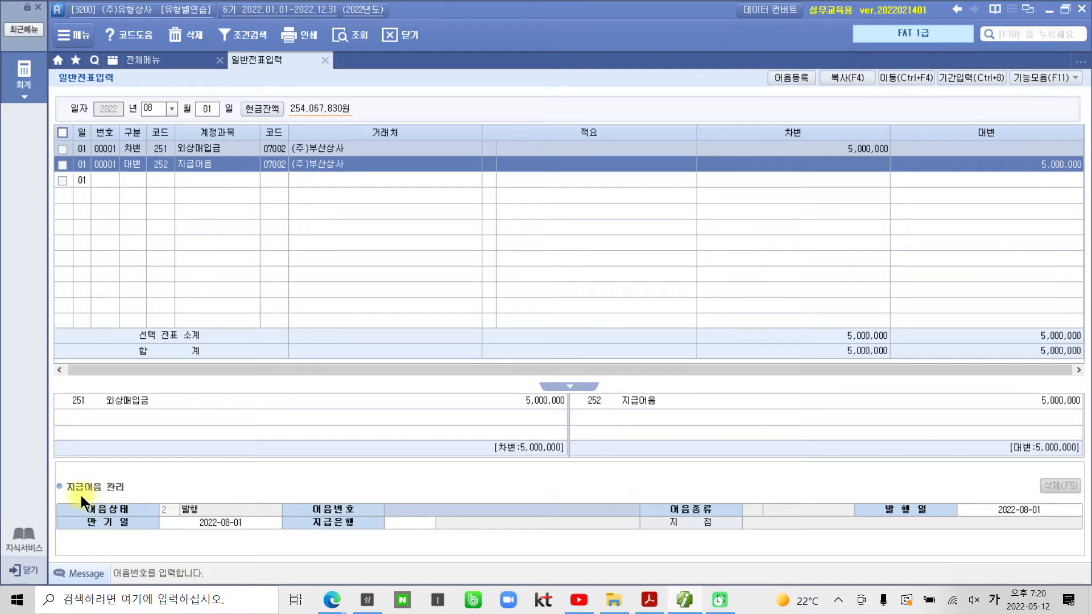
{"action": "mouse_move", "coordinate": [55, 471]}
{"action": "left_mouse_down"}
{"action": "mouse_move", "coordinate": [98, 497]}
{"action": "mouse_move", "coordinate": [134, 496]}
{"action": "left_mouse_up"}
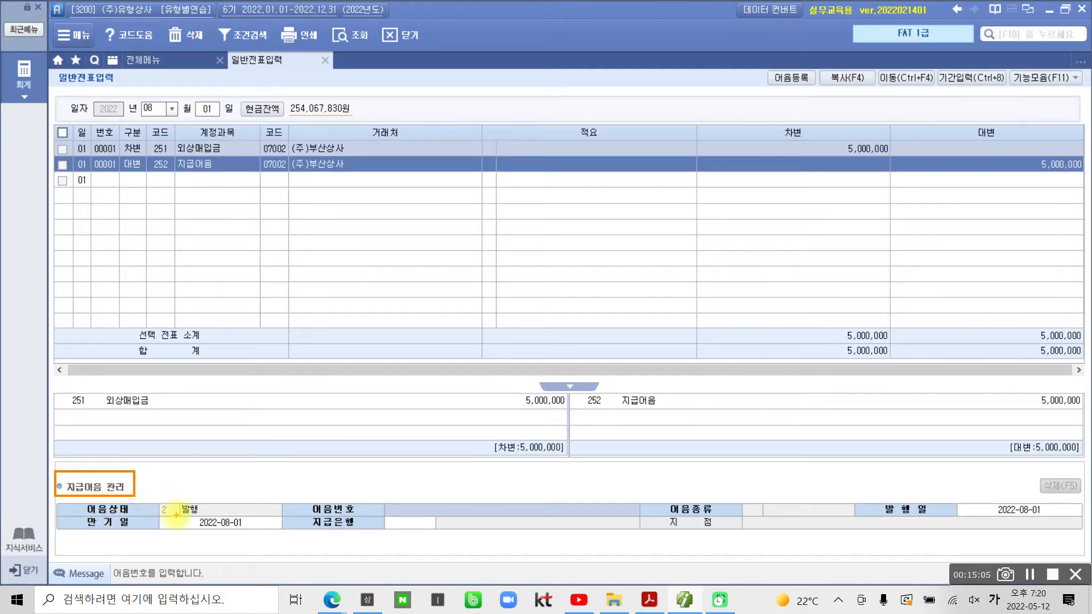
{"action": "mouse_move", "coordinate": [152, 517]}
{"action": "left_mouse_down"}
{"action": "mouse_move", "coordinate": [177, 492]}
{"action": "mouse_move", "coordinate": [189, 518]}
{"action": "left_mouse_up"}
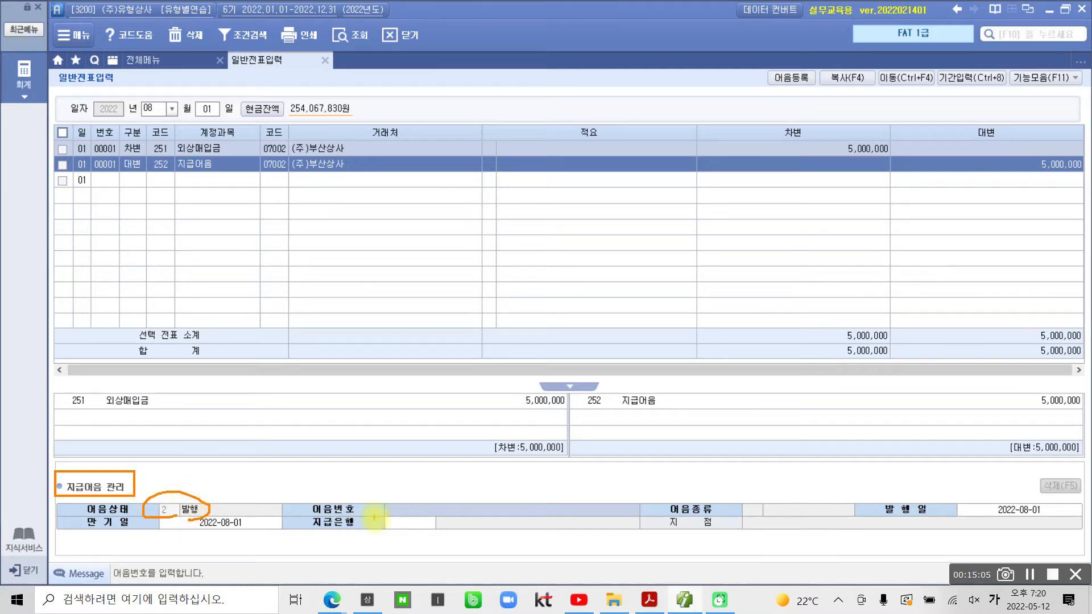
{"action": "mouse_move", "coordinate": [428, 502]}
{"action": "left_mouse_down"}
{"action": "mouse_move", "coordinate": [413, 509]}
{"action": "mouse_move", "coordinate": [487, 515]}
{"action": "mouse_move", "coordinate": [545, 496]}
{"action": "mouse_move", "coordinate": [414, 500]}
{"action": "left_mouse_up"}
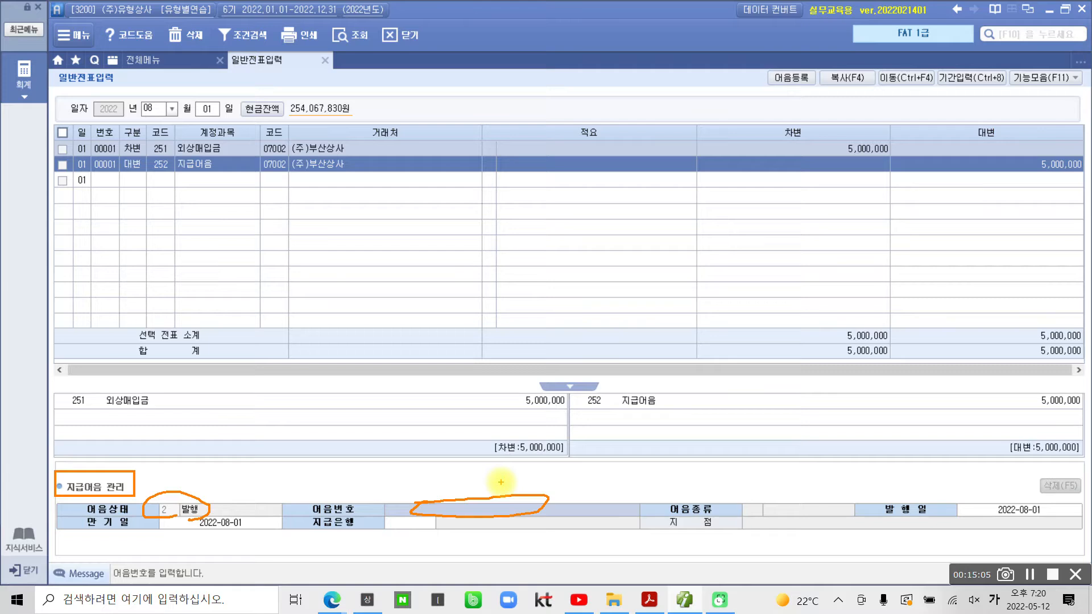
{"action": "key", "text": "Escape"}
{"action": "left_click", "coordinate": [478, 510]}
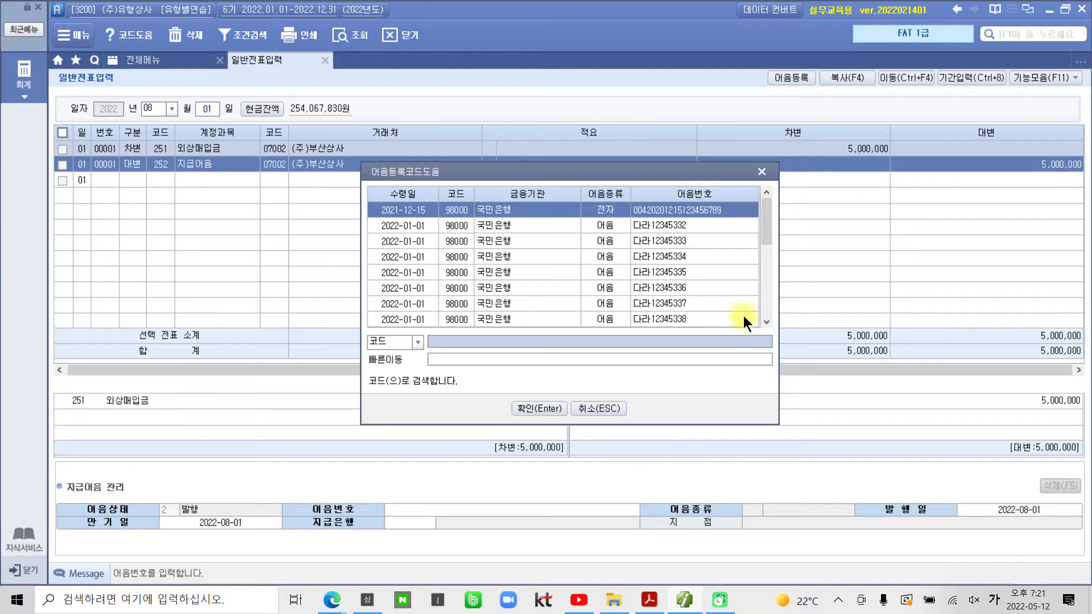
Step: Pick note 자타20220801 (국민은행) from the lookup and link it to the 지급어음 line
{"action": "left_click_drag", "start_coordinate": [762, 224], "coordinate": [763, 261]}
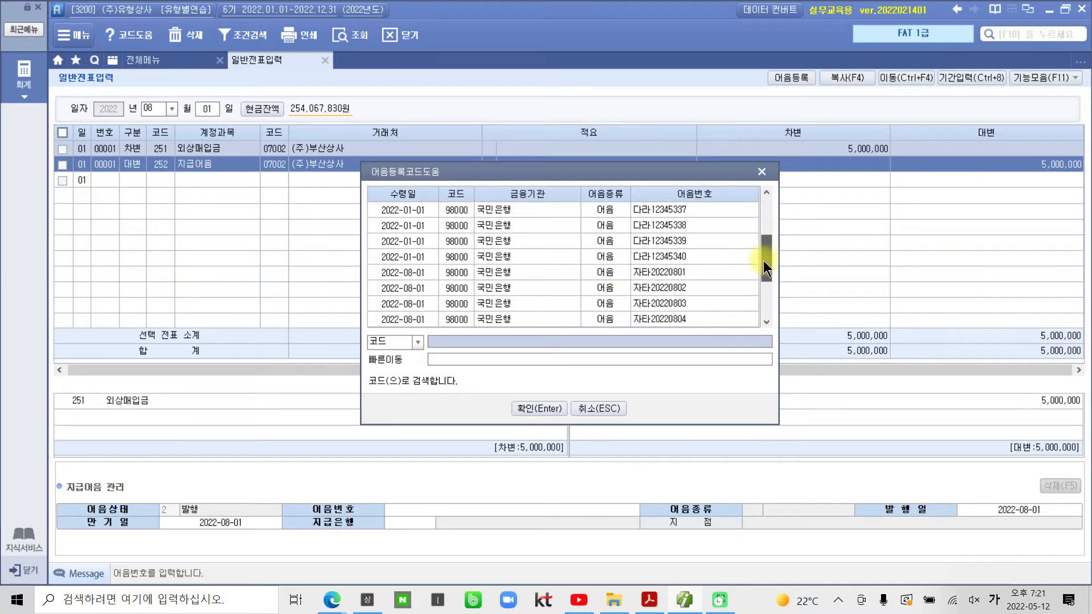
{"action": "left_click", "coordinate": [684, 273]}
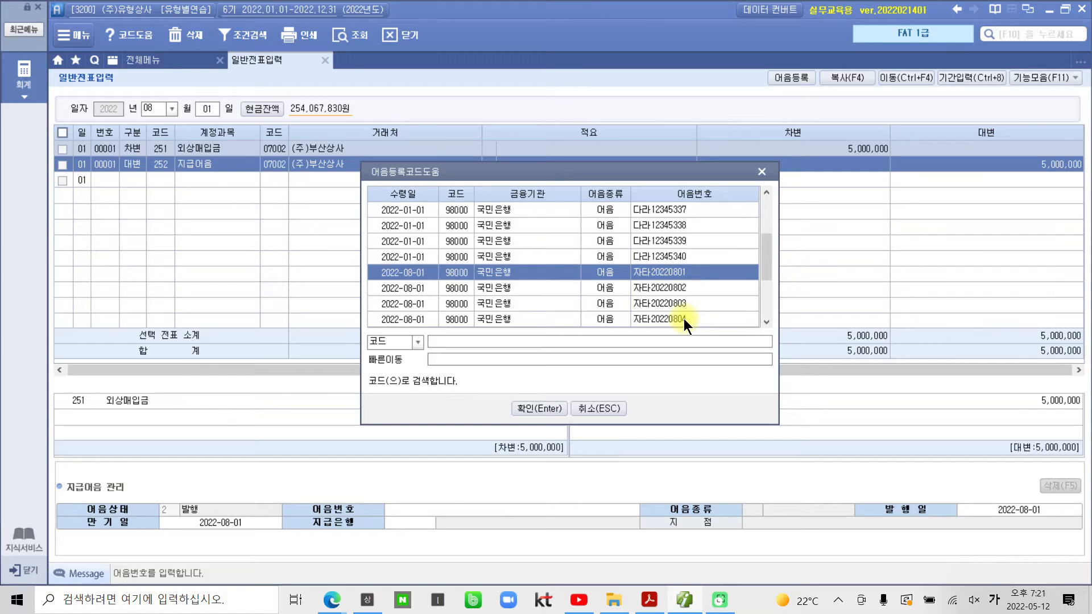
{"action": "left_click", "coordinate": [523, 409]}
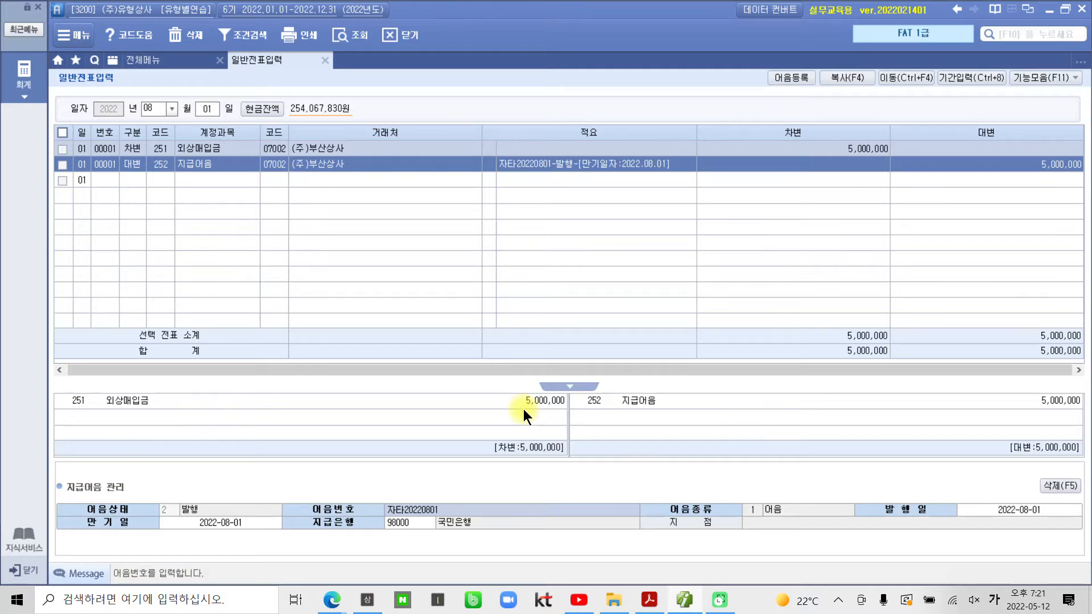
{"action": "key", "text": "Return"}
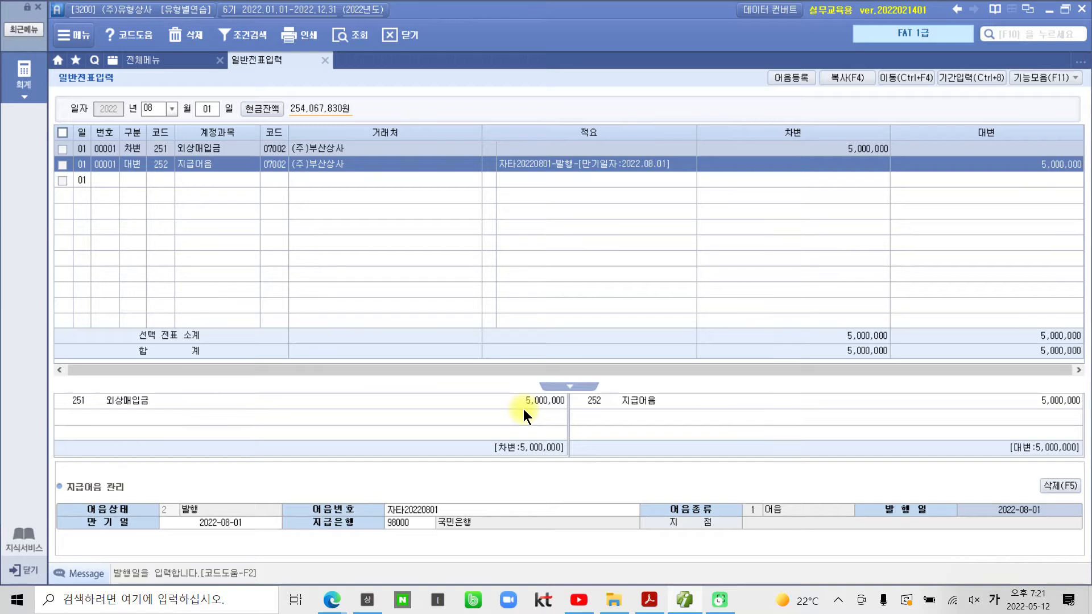
Step: Keep the issue date, enter maturity date 2023-01-02, and finish the note details
{"action": "key", "text": "Return"}
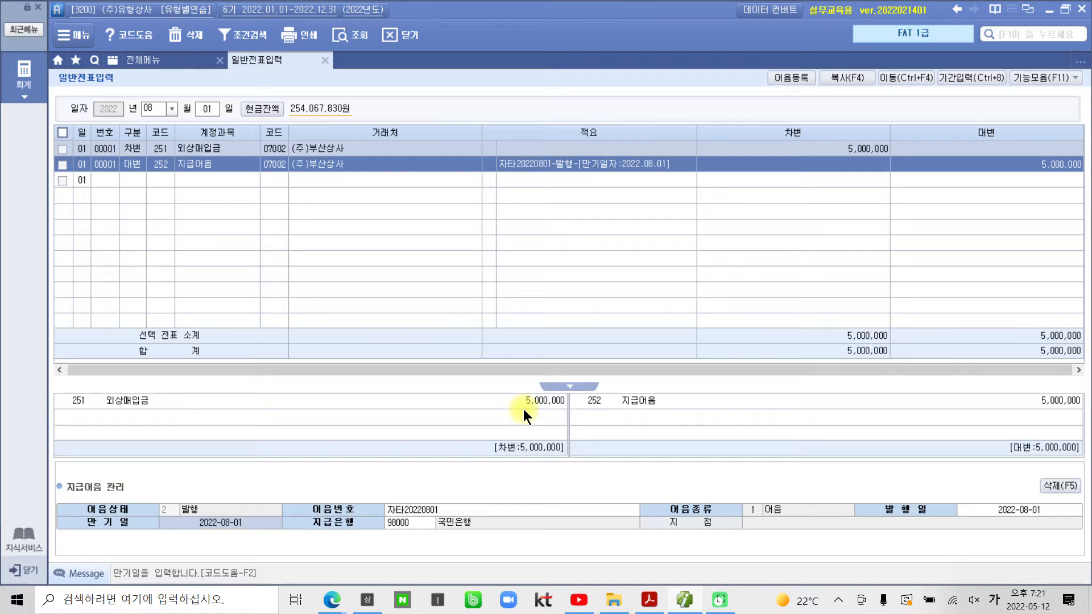
{"action": "type", "text": "2023-"}
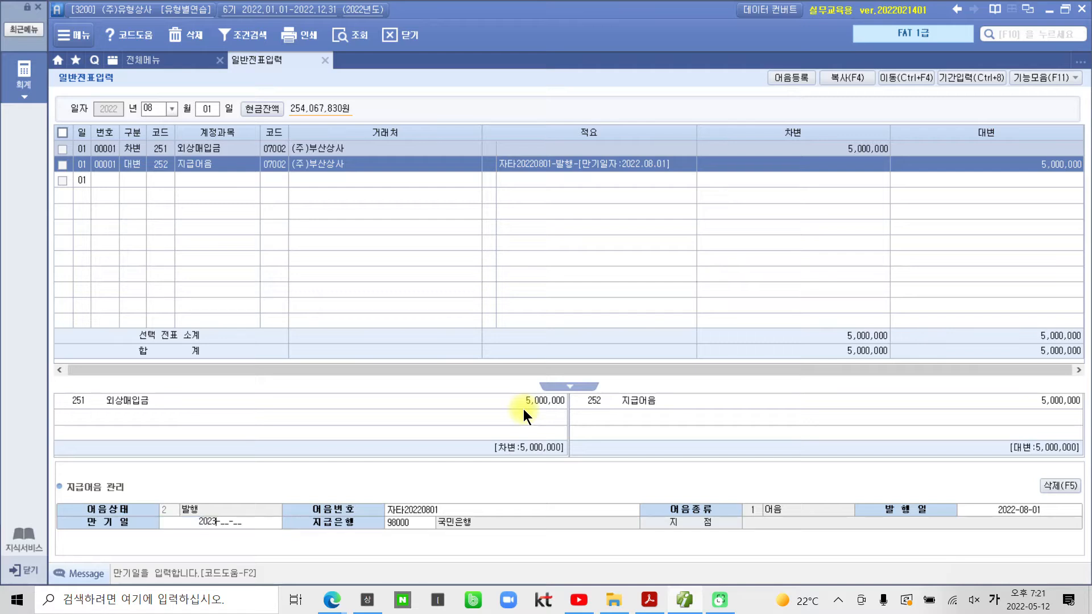
{"action": "type", "text": "01-02"}
{"action": "key", "text": "Return"}
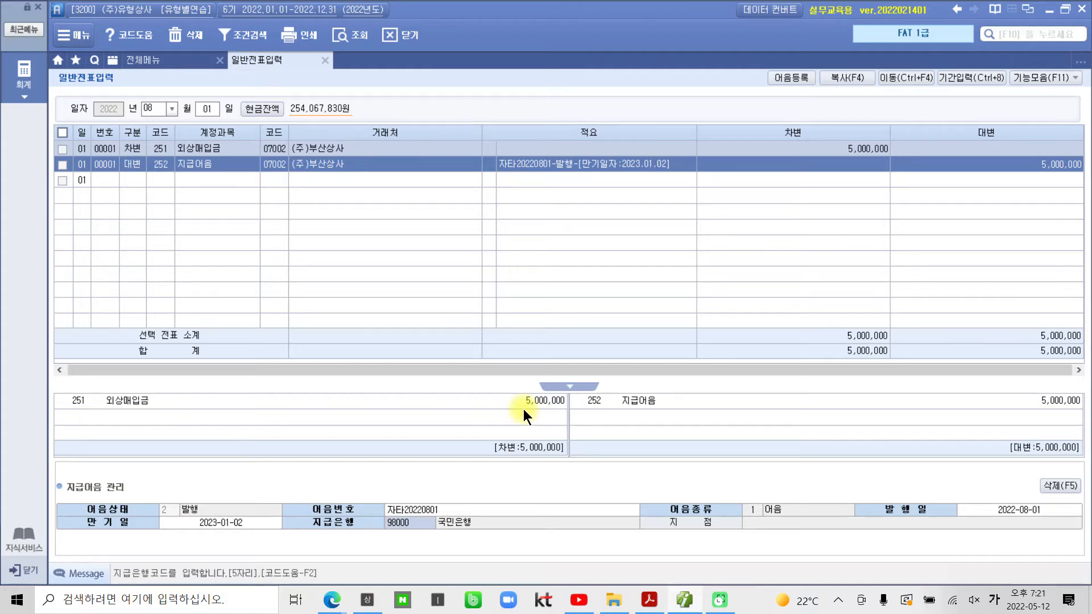
{"action": "key", "text": "Return"}
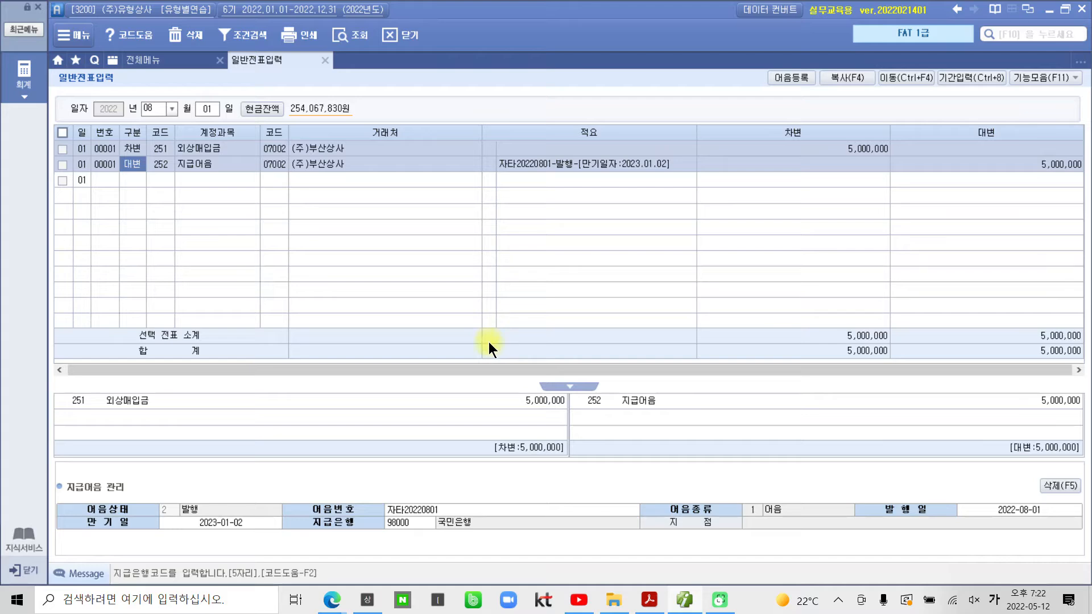
Step: Highlight the 08월 02일 problem heading yellow in the exercise PDF, then return to Smart A
{"action": "left_click", "coordinate": [649, 599]}
{"action": "scroll", "coordinate": [524, 432], "scroll_direction": "down", "scroll_amount": 6}
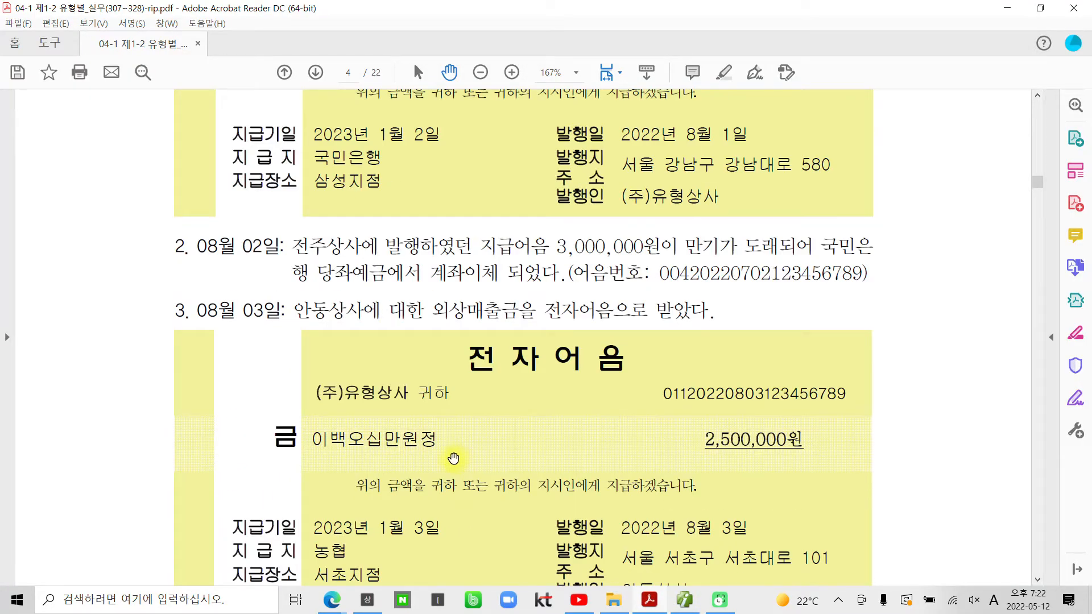
{"action": "left_click_drag", "start_coordinate": [283, 247], "coordinate": [203, 245]}
{"action": "right_click", "coordinate": [203, 246]}
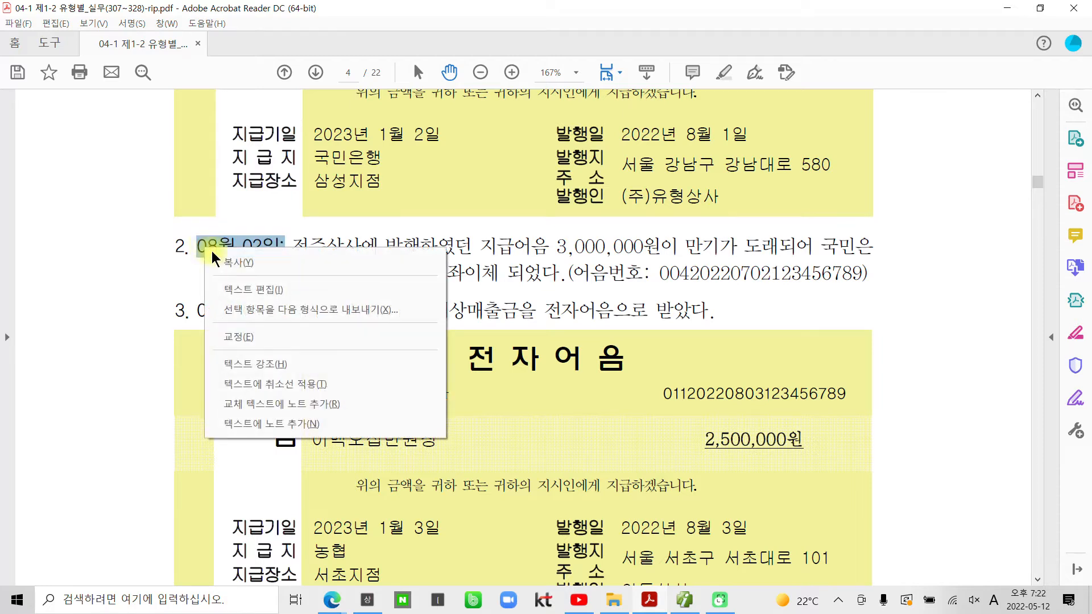
{"action": "left_click", "coordinate": [290, 364]}
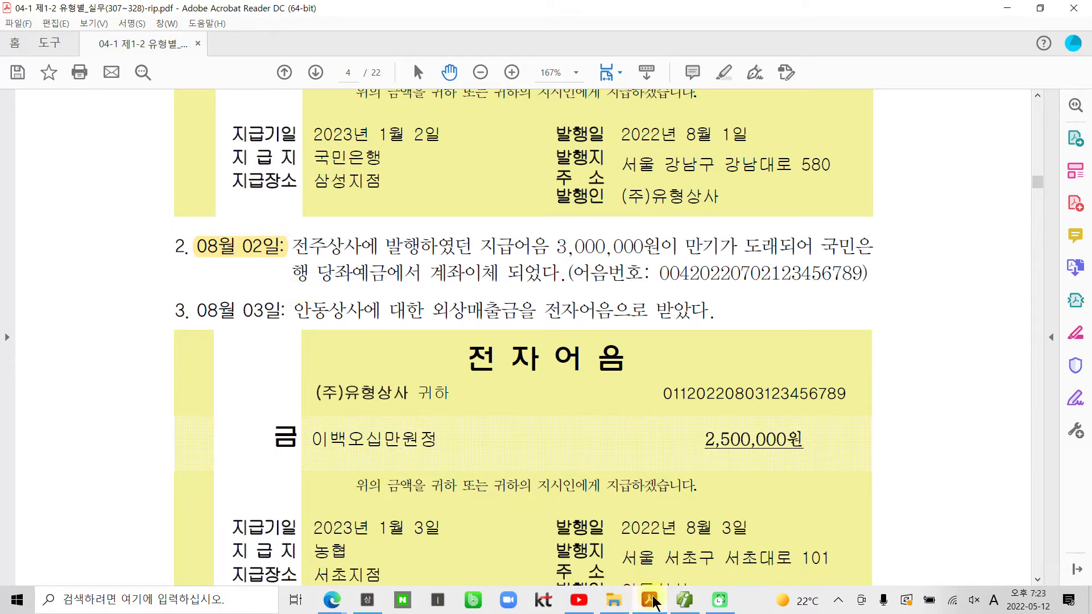
{"action": "mouse_move", "coordinate": [666, 598]}
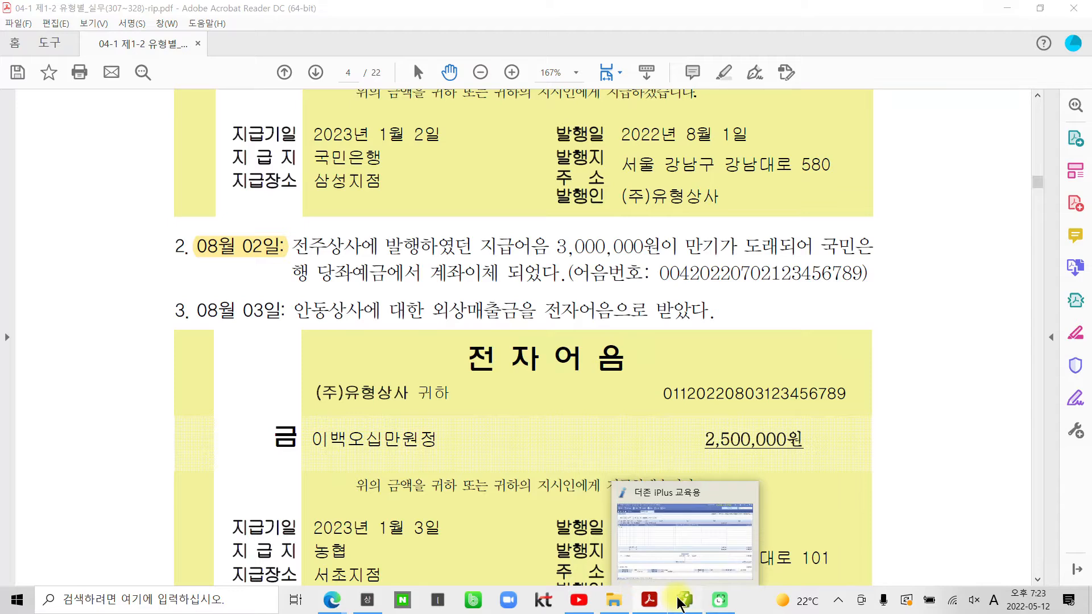
{"action": "left_click", "coordinate": [684, 600]}
Step: Set the voucher day to 02 and debit 252 지급어음 for 전주상사 at 3,000,000
{"action": "left_click", "coordinate": [204, 110]}
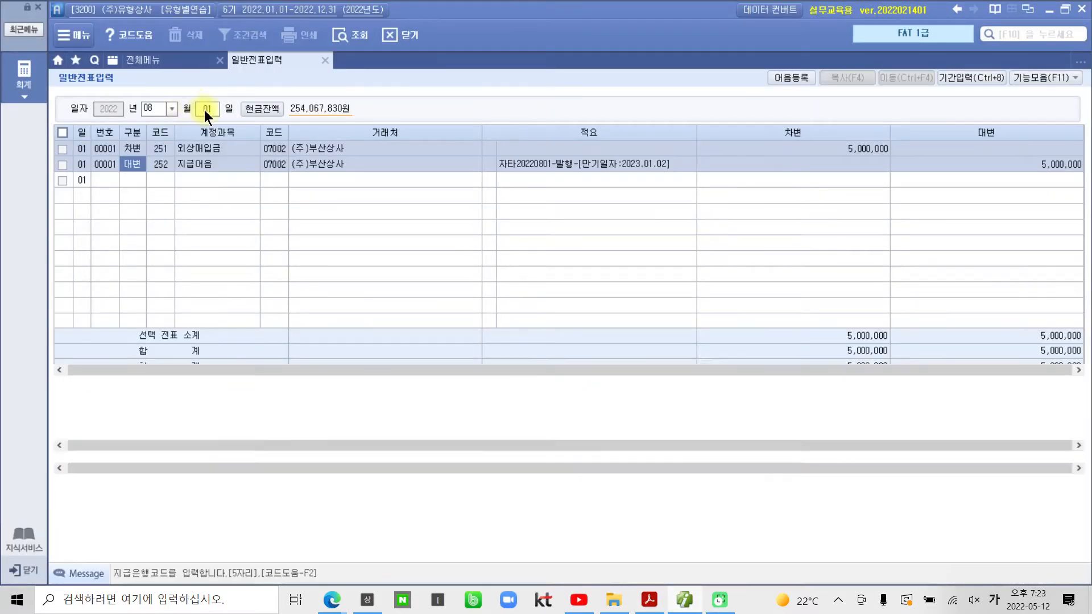
{"action": "type", "text": "2"}
{"action": "key", "text": "Return"}
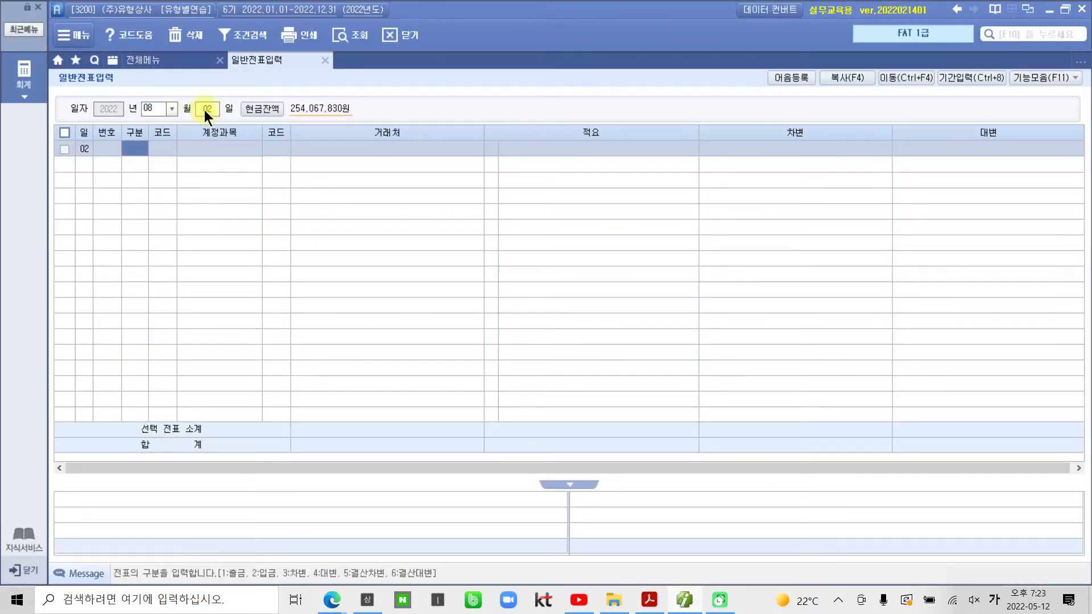
{"action": "type", "text": "3"}
{"action": "key", "text": "Return"}
{"action": "type", "text": "252"}
{"action": "key", "text": "Return"}
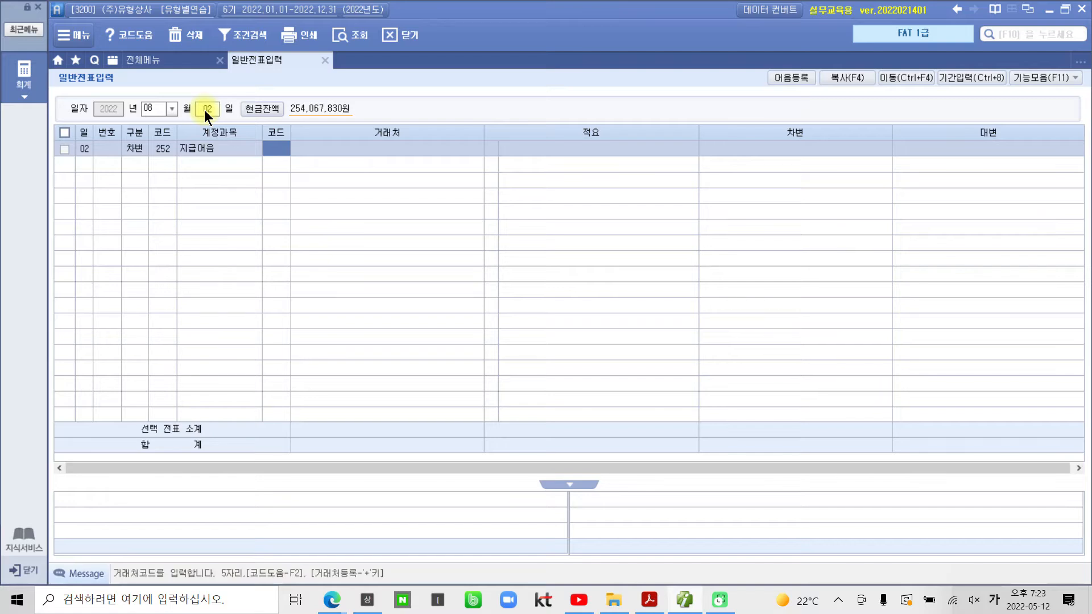
{"action": "type", "text": "전주"}
{"action": "key", "text": "Return"}
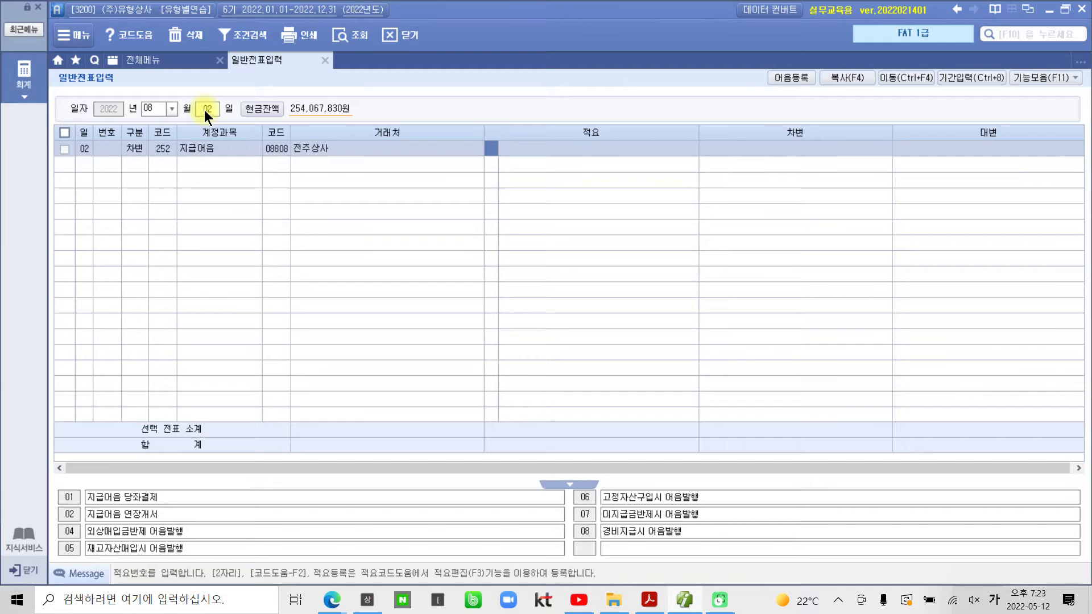
{"action": "key", "text": "Return"}
{"action": "key", "text": "Return"}
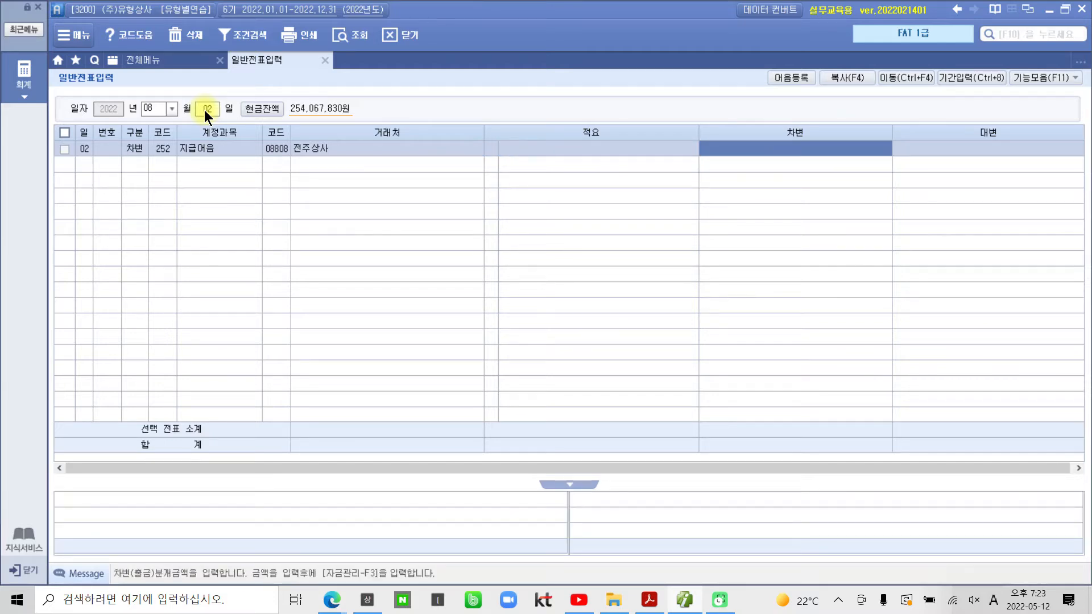
{"action": "type", "text": "3000000"}
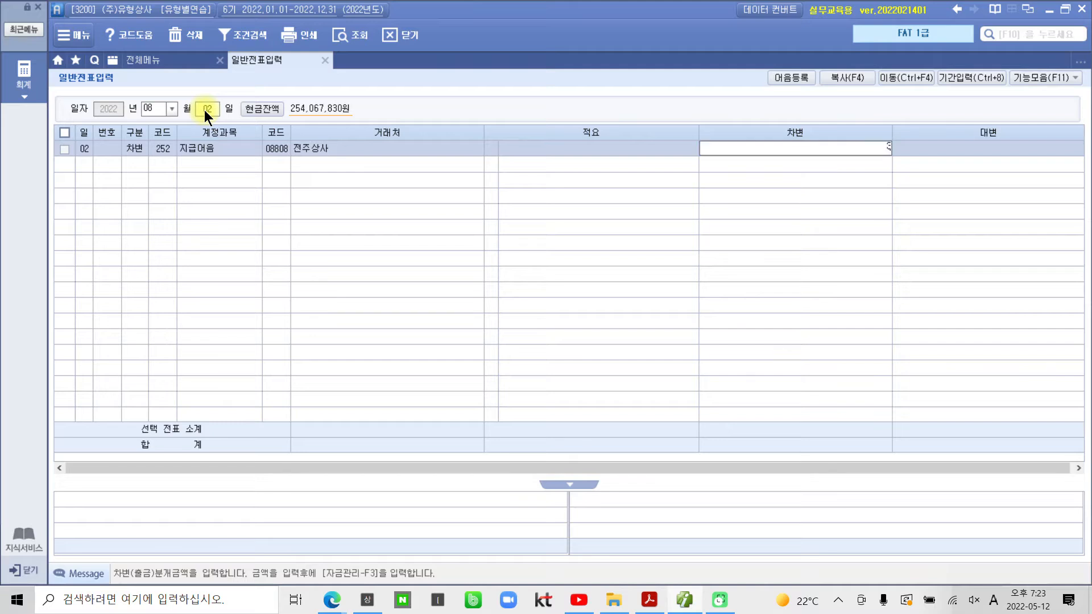
{"action": "key", "text": "Return"}
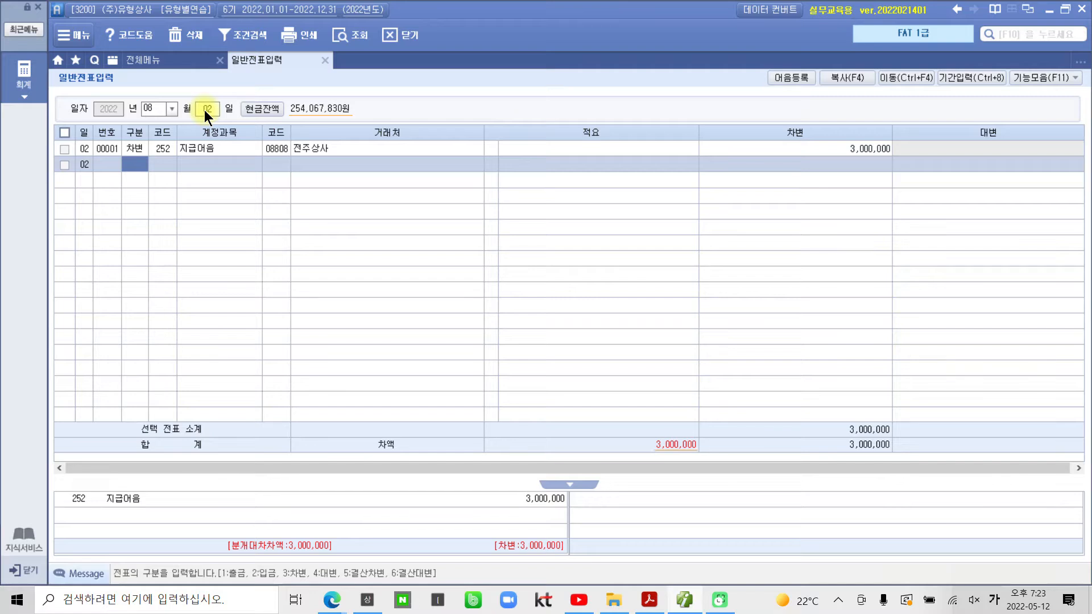
Step: Credit 102 당좌예금 with 국민은행 for 3,000,000 to balance the voucher
{"action": "type", "text": "4"}
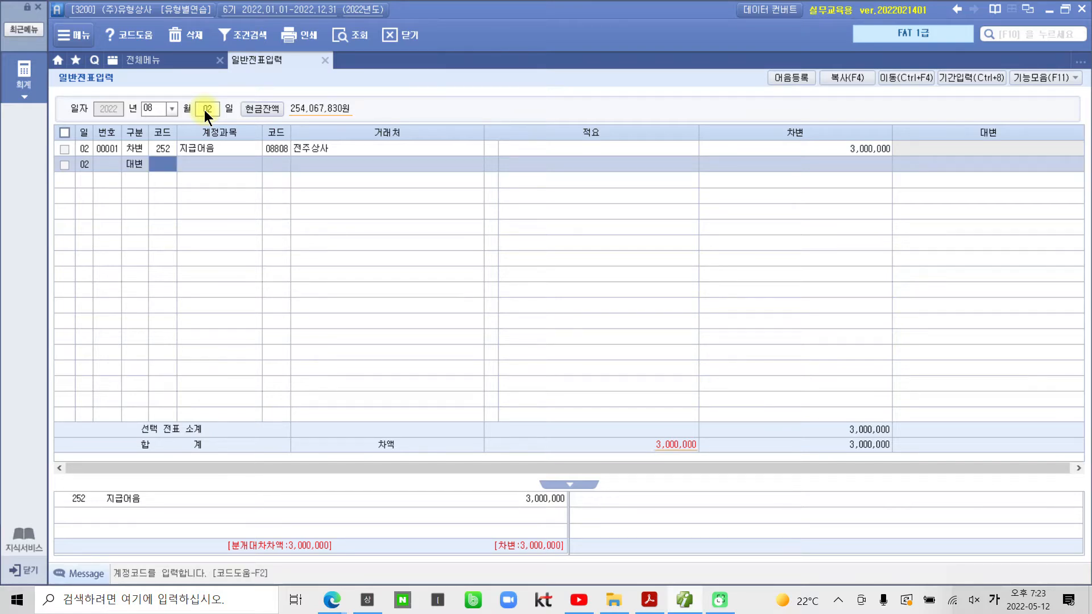
{"action": "type", "text": "102"}
{"action": "key", "text": "Return"}
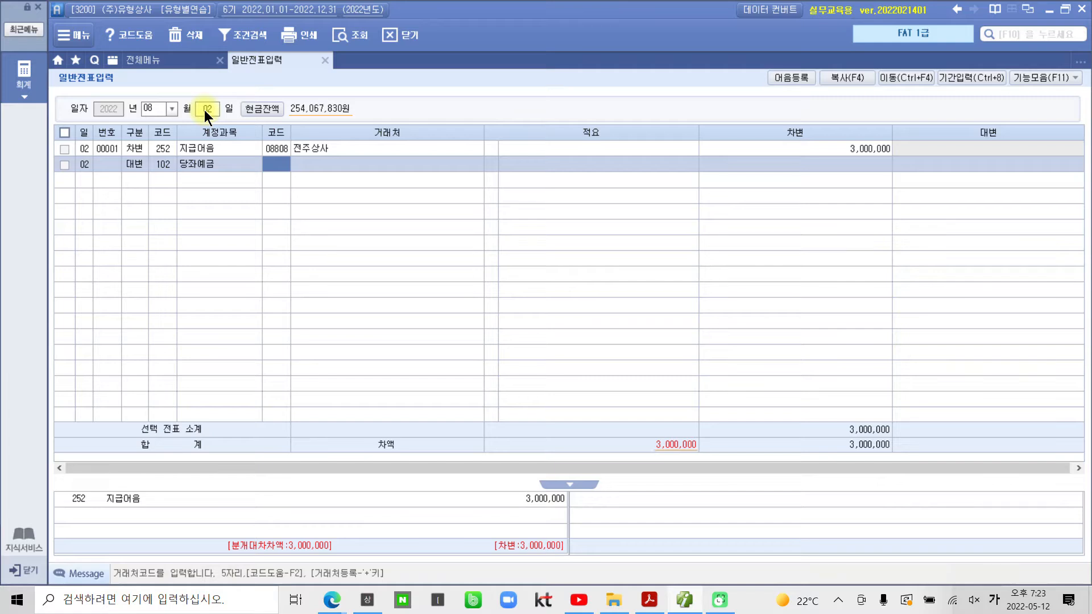
{"action": "type", "text": "국"}
{"action": "type", "text": "민"}
{"action": "key", "text": "Return"}
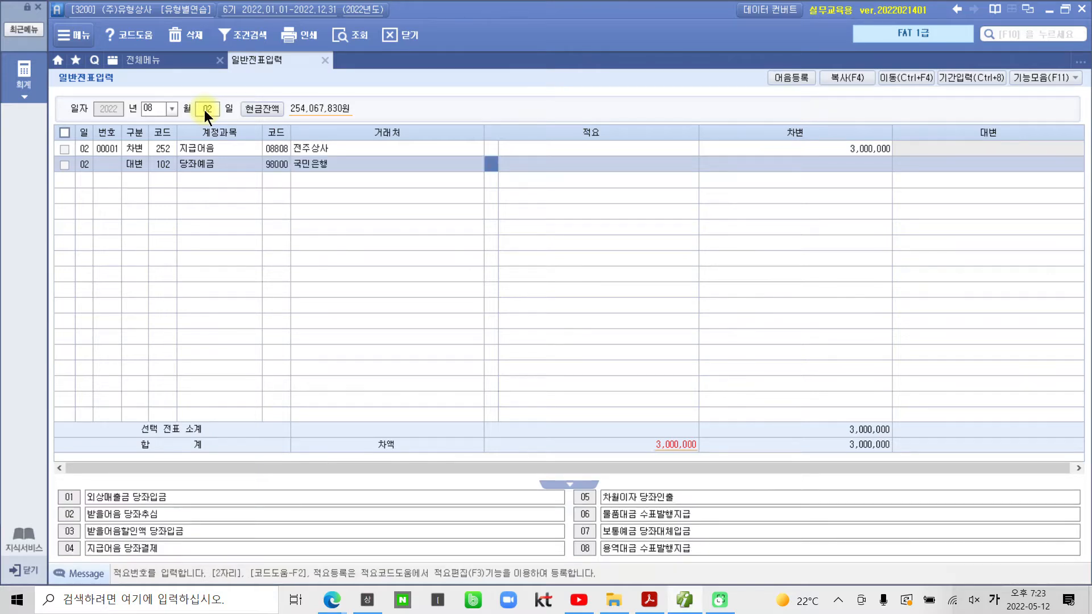
{"action": "key", "text": "Return"}
{"action": "key", "text": "Return"}
{"action": "type", "text": "3000000"}
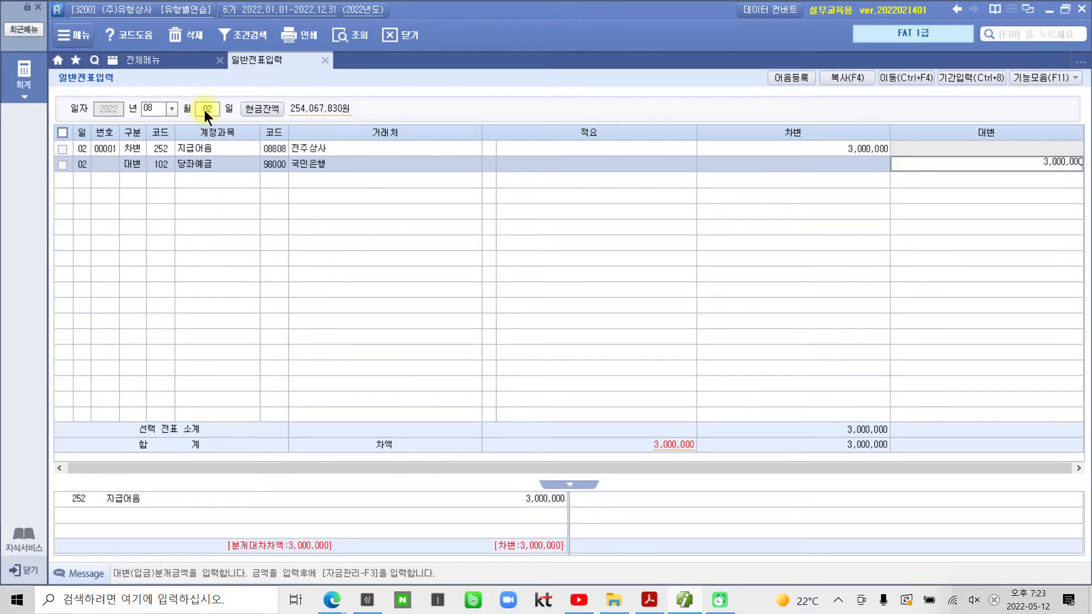
{"action": "key", "text": "Return"}
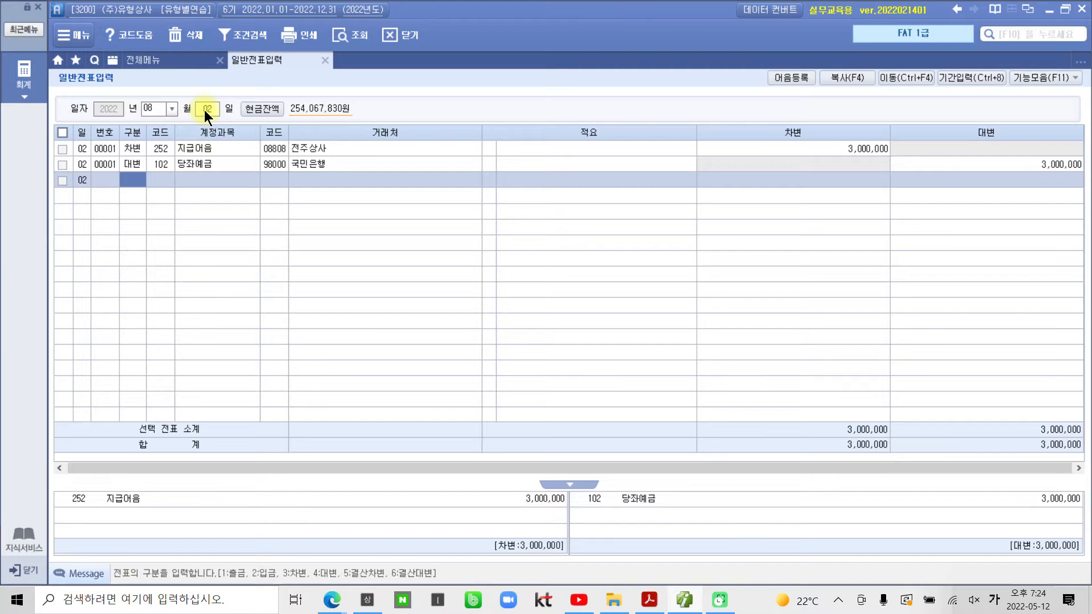
{"action": "left_click", "coordinate": [208, 159]}
{"action": "left_click", "coordinate": [208, 181]}
{"action": "left_click", "coordinate": [224, 153]}
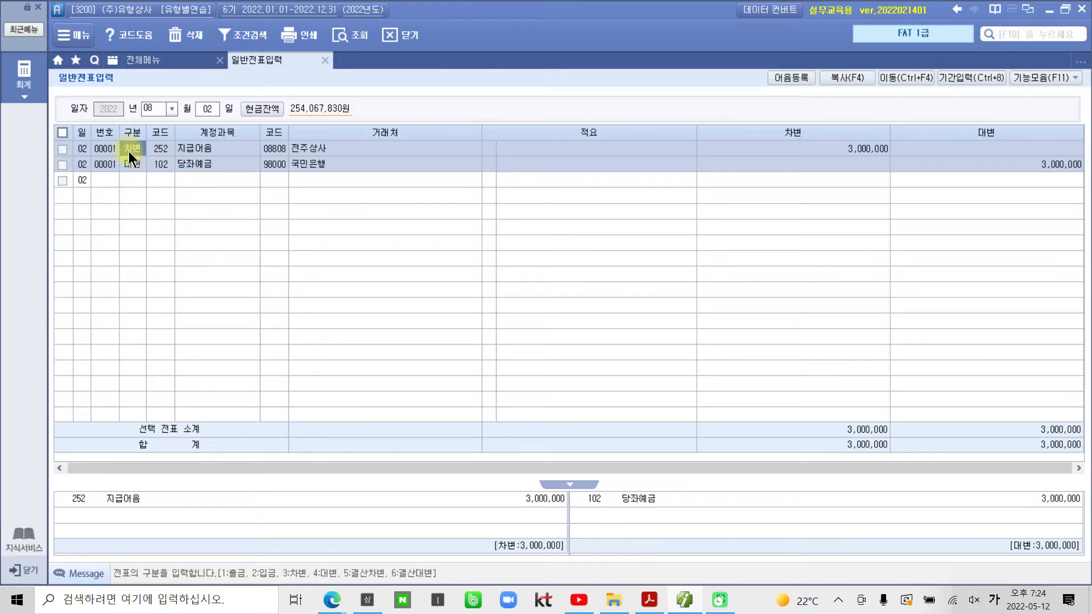
{"action": "key", "text": "F3"}
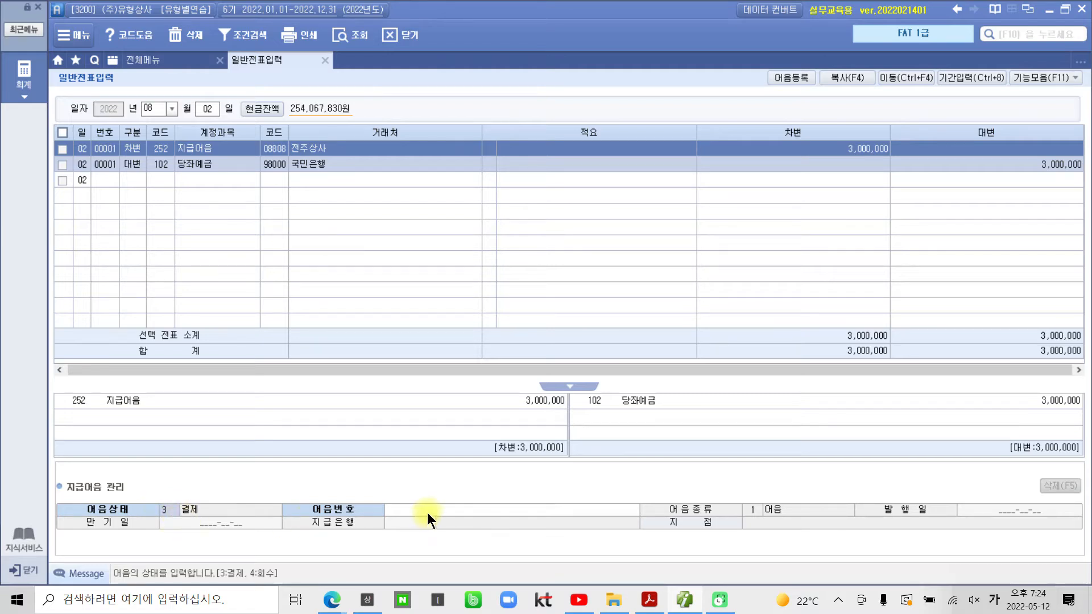
{"action": "left_click", "coordinate": [462, 510]}
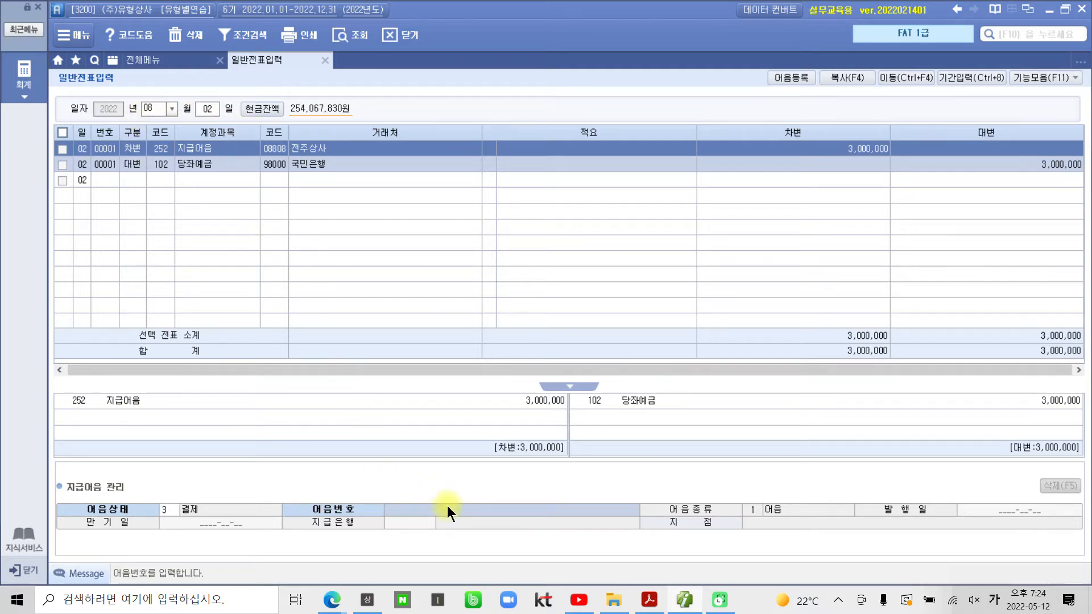
{"action": "key", "text": "F2"}
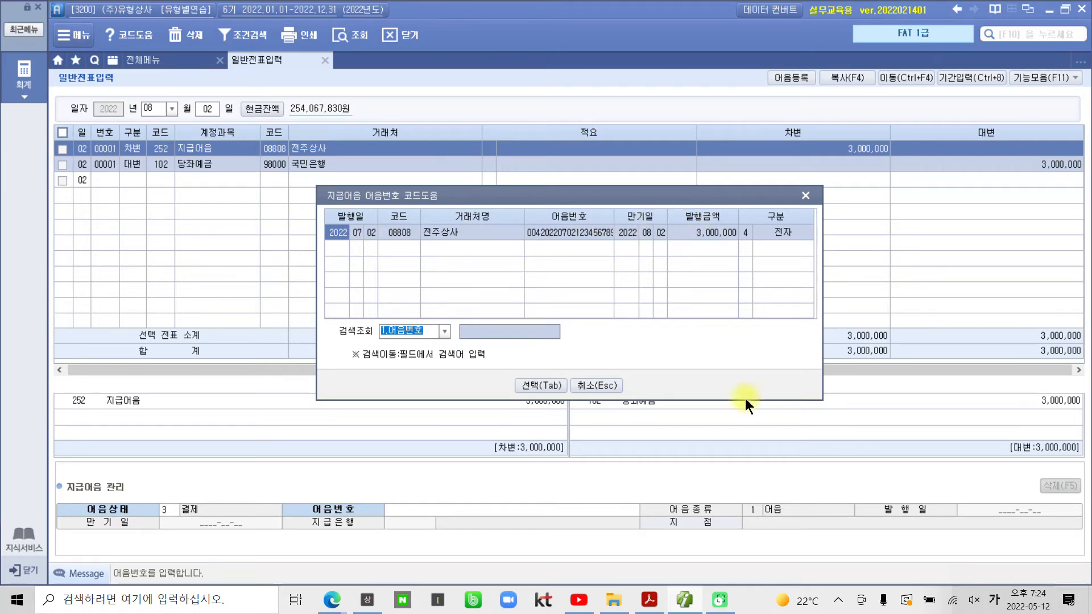
{"action": "left_click", "coordinate": [526, 385]}
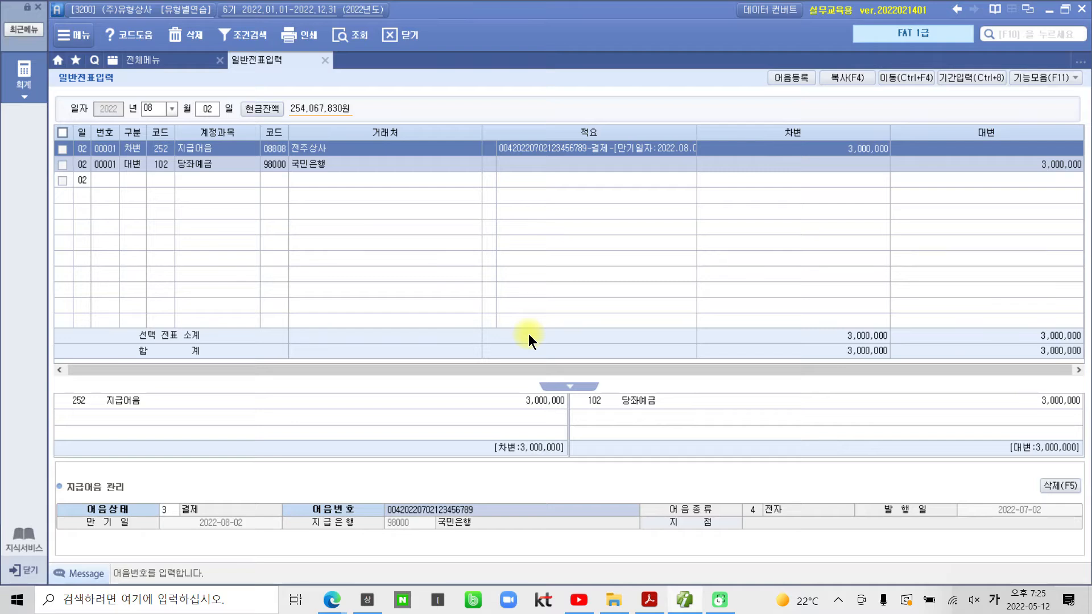
{"action": "mouse_move", "coordinate": [550, 115]}
{"action": "left_mouse_down"}
{"action": "mouse_move", "coordinate": [504, 149]}
{"action": "mouse_move", "coordinate": [609, 102]}
{"action": "mouse_move", "coordinate": [546, 120]}
{"action": "left_mouse_up"}
{"action": "left_click_drag", "start_coordinate": [442, 488], "coordinate": [560, 176]}
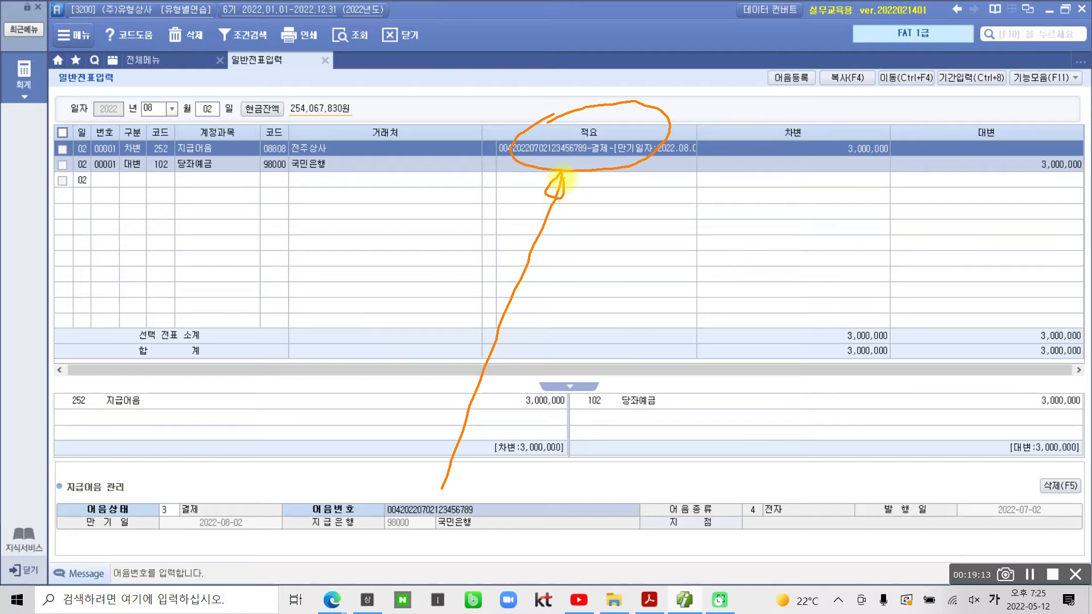
{"action": "key", "text": "Escape"}
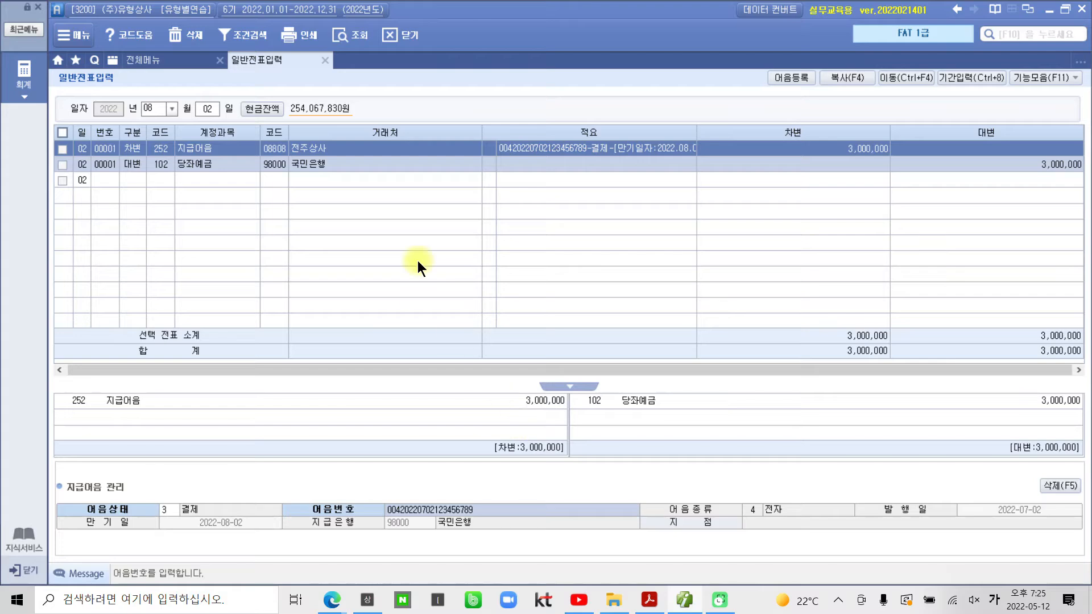
Step: In the exercise PDF, apply 텍스트 강조 to '08월 03일:' for the 안동상사 note problem
{"action": "left_click", "coordinate": [649, 600]}
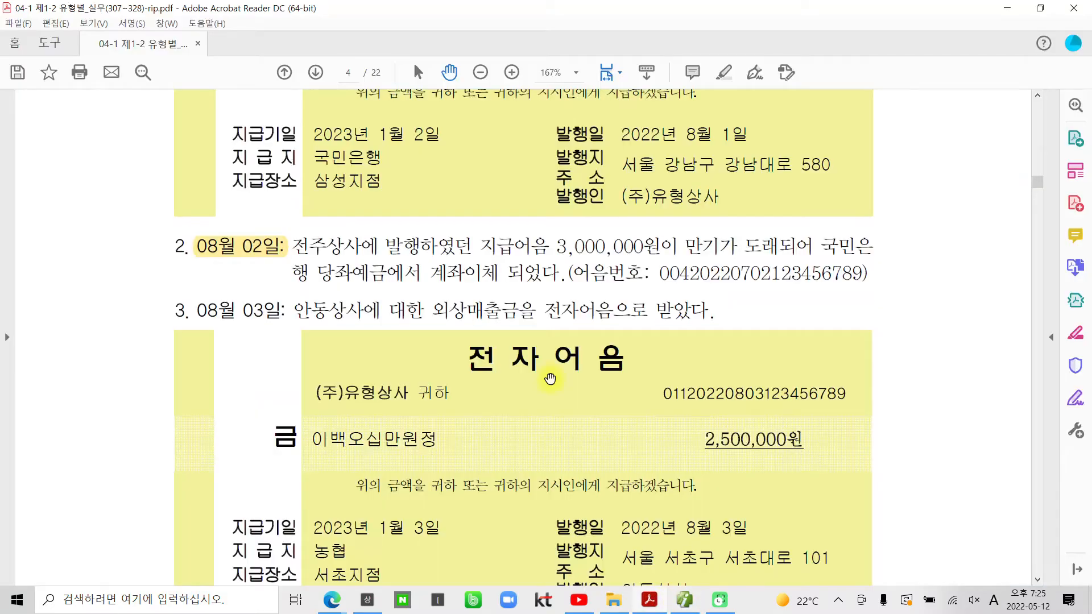
{"action": "scroll", "coordinate": [547, 375], "scroll_direction": "down", "scroll_amount": 3}
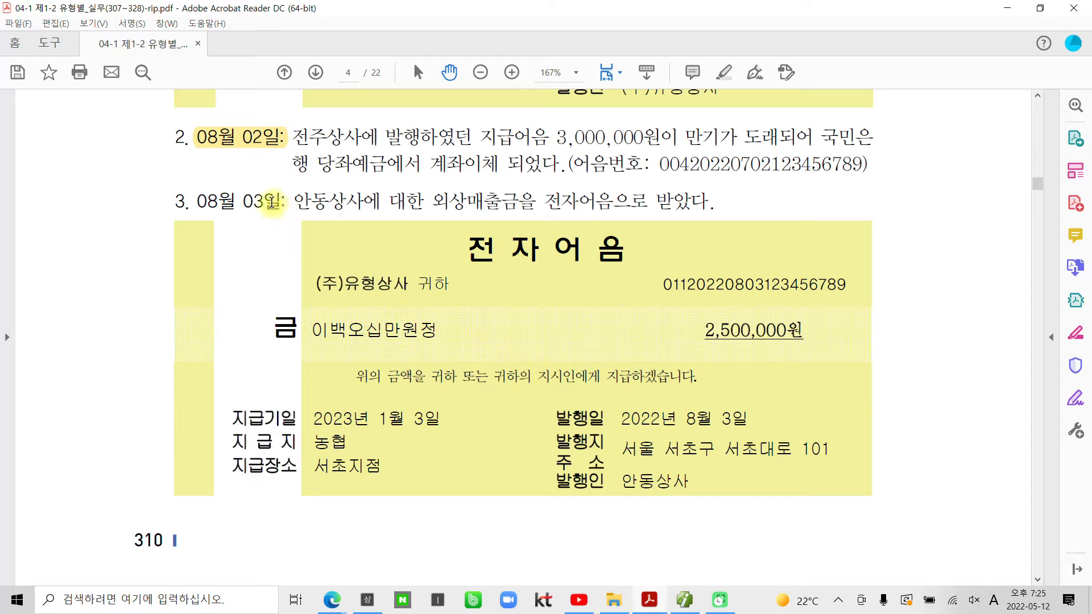
{"action": "left_click_drag", "start_coordinate": [285, 203], "coordinate": [201, 202]}
{"action": "right_click", "coordinate": [210, 201]}
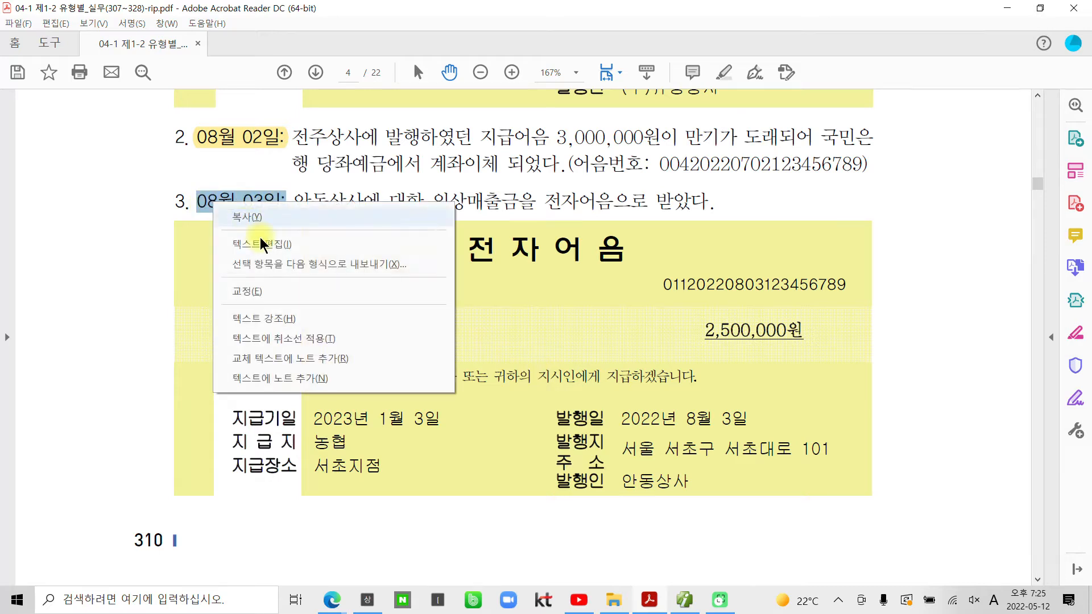
{"action": "left_click", "coordinate": [266, 316]}
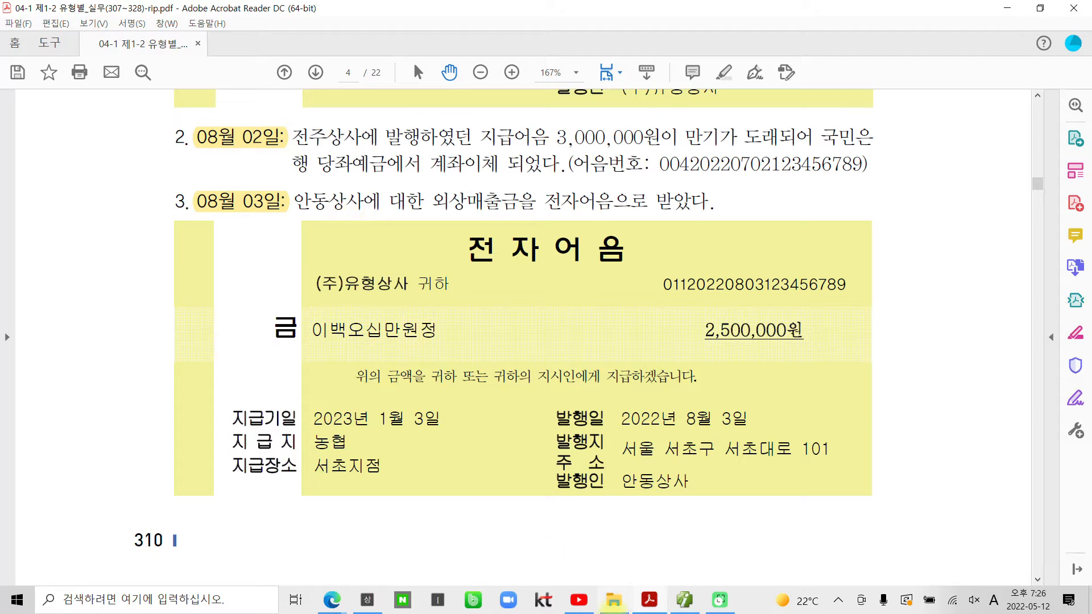
Step: Switch from the exercise PDF back to the Smart A 일반전표입력 window
{"action": "mouse_move", "coordinate": [642, 606]}
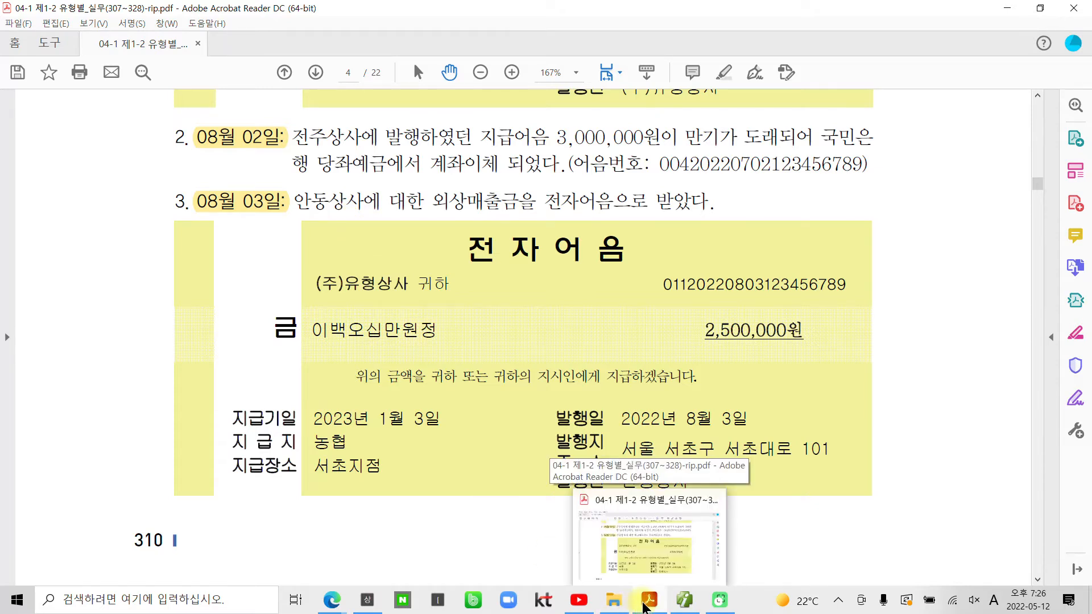
{"action": "left_click", "coordinate": [684, 600]}
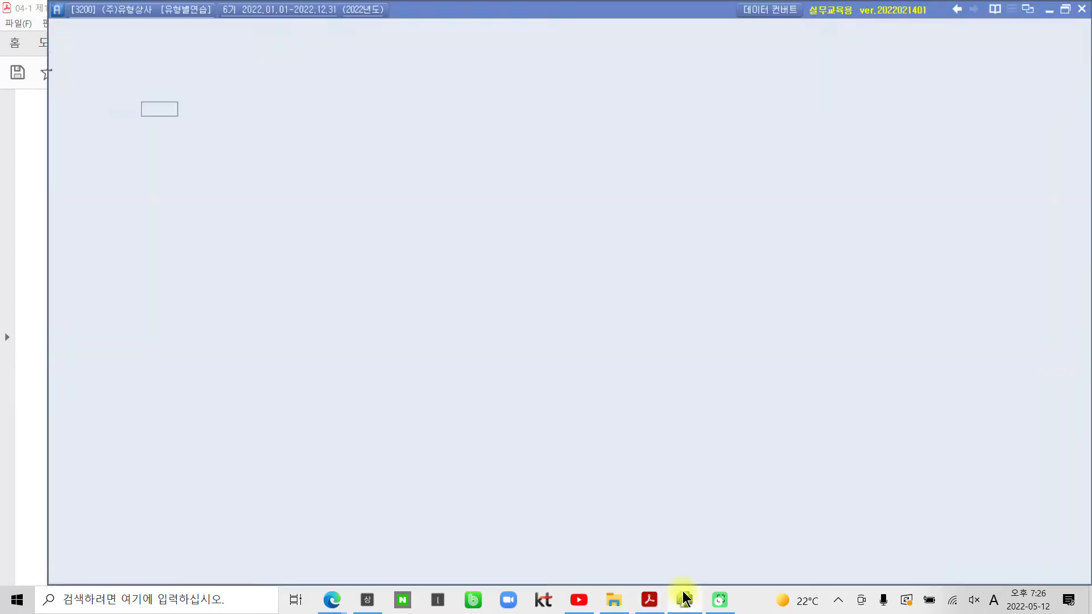
Step: Start an Aug 3 voucher debiting 110 받을어음 for 안동상사 by 2,500,000
{"action": "left_click", "coordinate": [216, 111]}
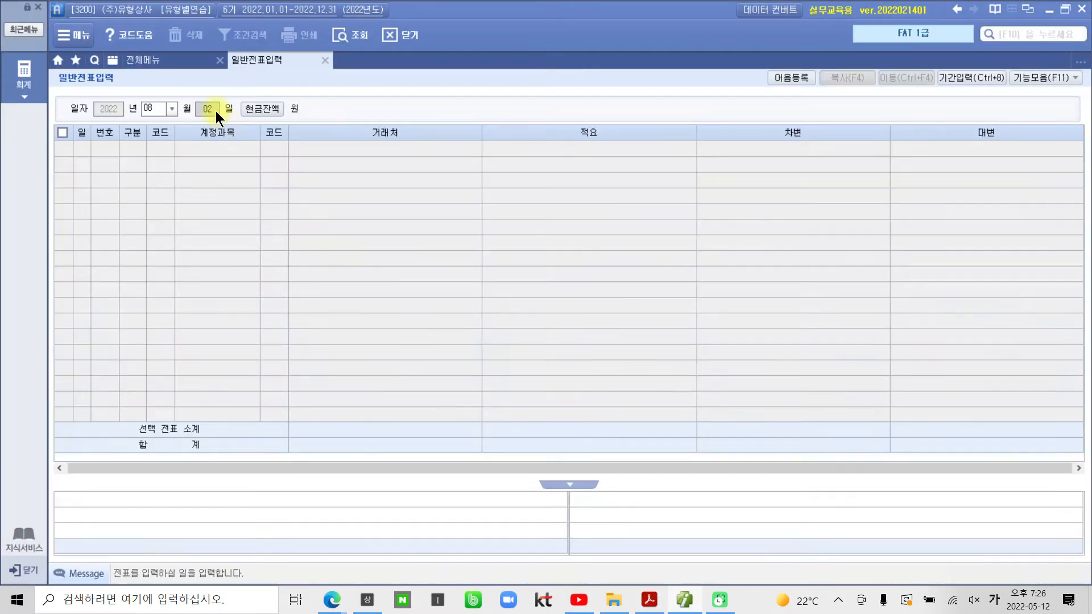
{"action": "type", "text": "03"}
{"action": "key", "text": "Return"}
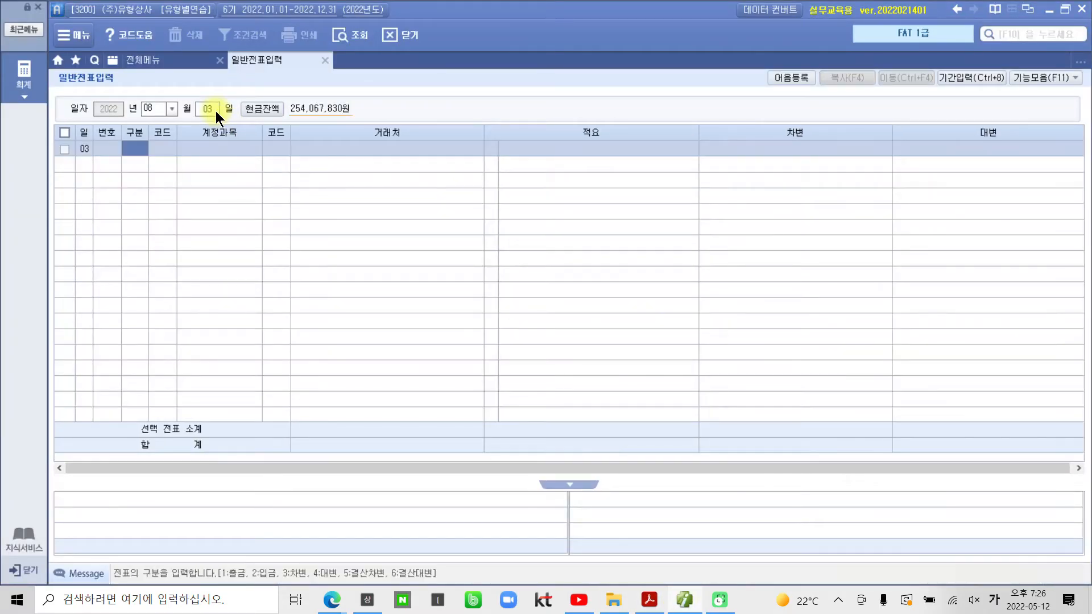
{"action": "type", "text": "3"}
{"action": "key", "text": "Return"}
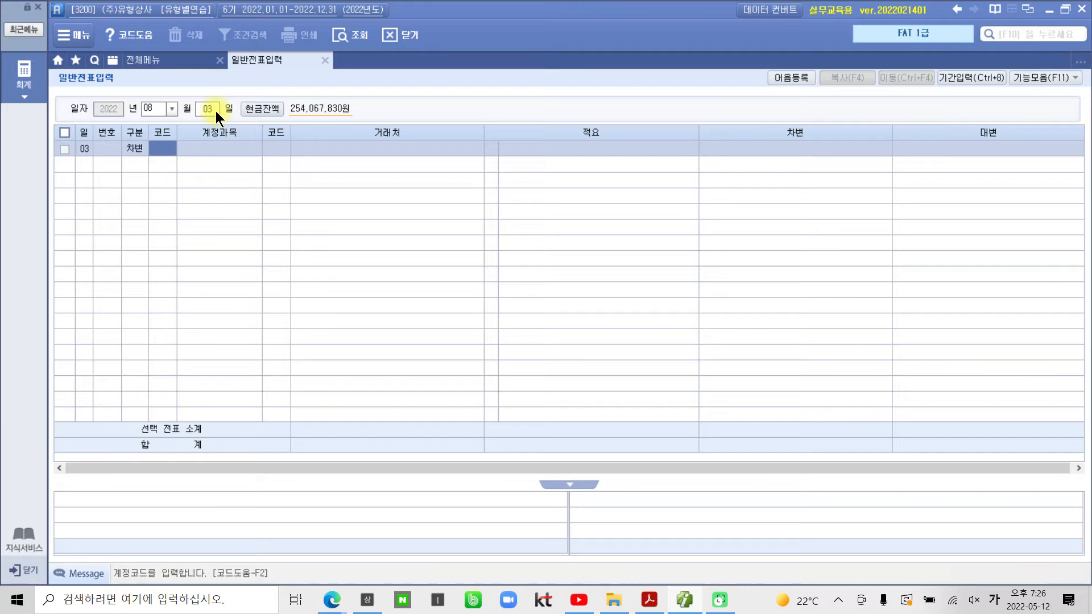
{"action": "type", "text": "110"}
{"action": "key", "text": "Return"}
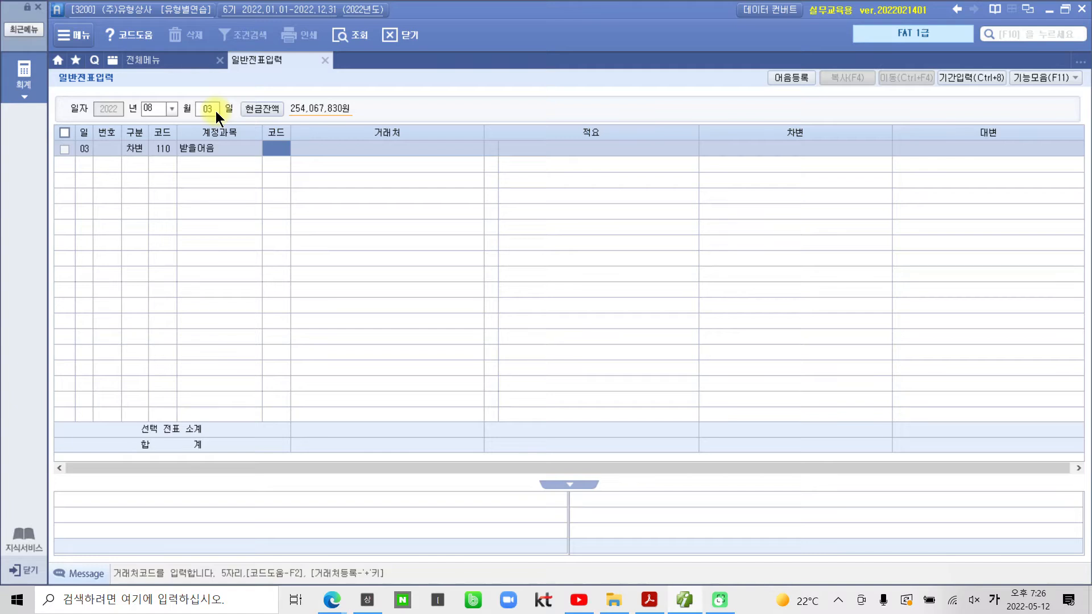
{"action": "type", "text": "안동"}
{"action": "key", "text": "Return"}
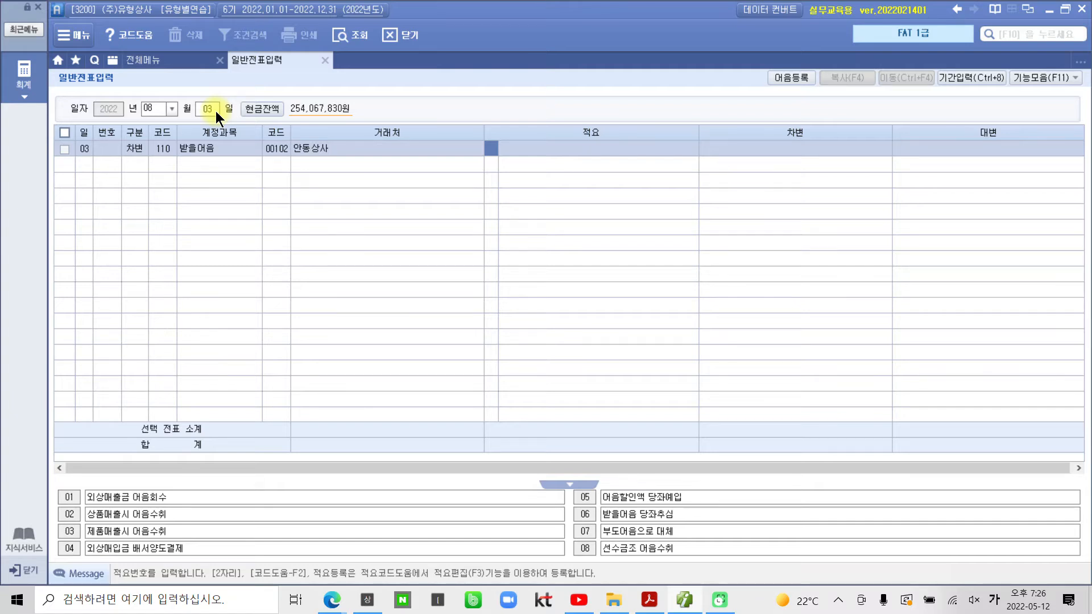
{"action": "key", "text": "Return"}
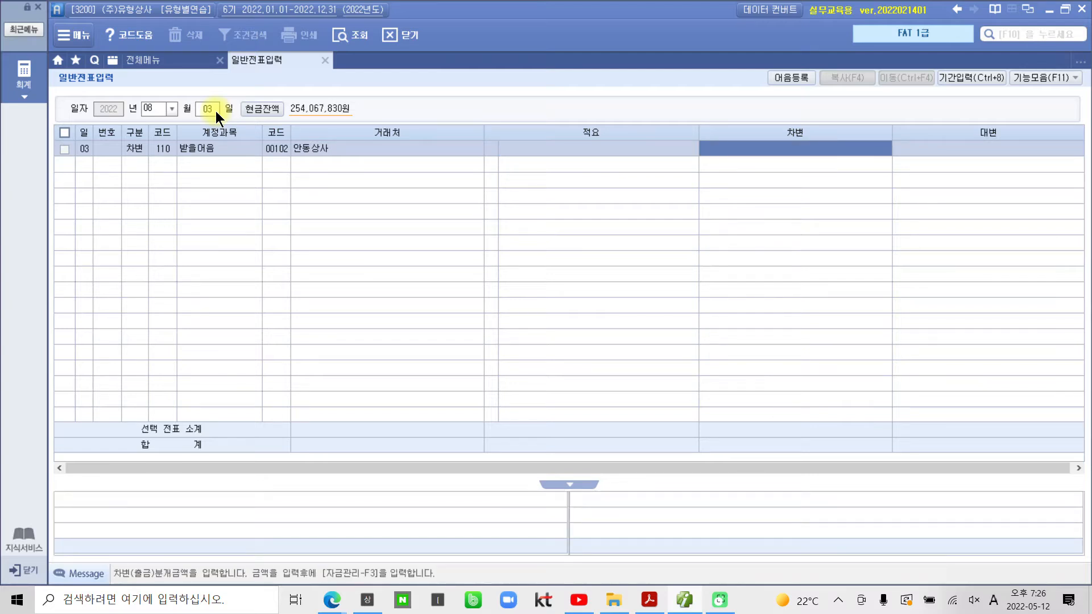
{"action": "type", "text": "2500000"}
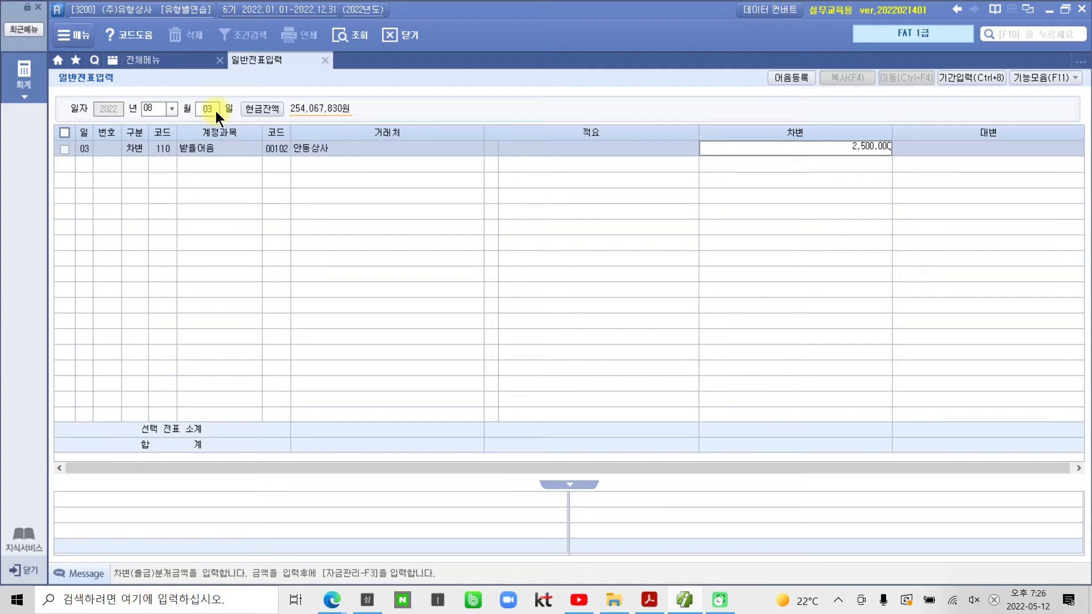
{"action": "key", "text": "Return"}
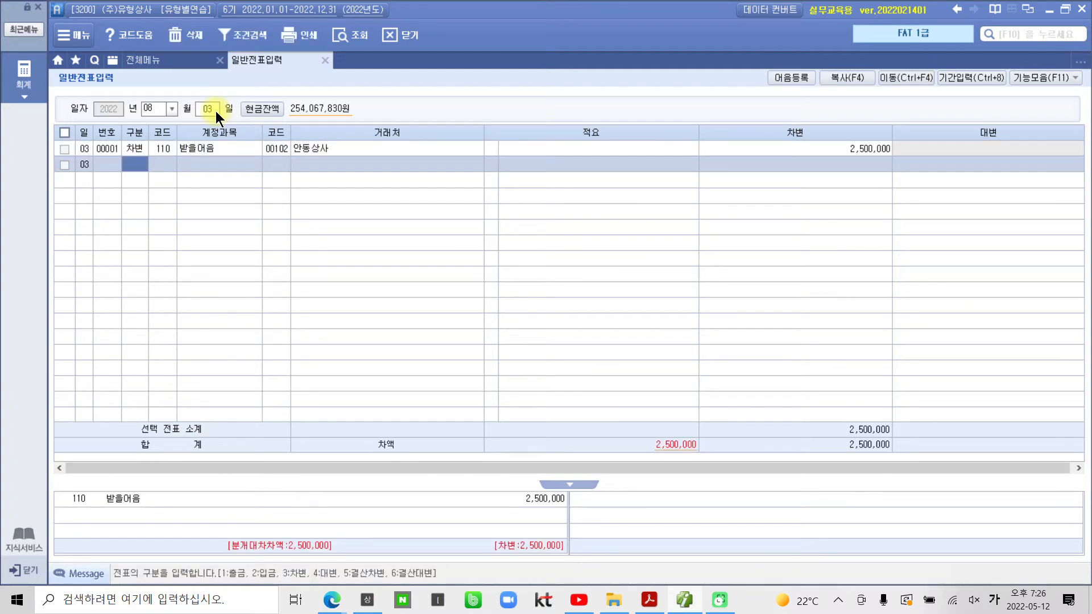
Step: Credit 108 외상매출금 for partner 00102 안동상사 with 2,500,000 to balance the voucher
{"action": "type", "text": "4"}
{"action": "key", "text": "Return"}
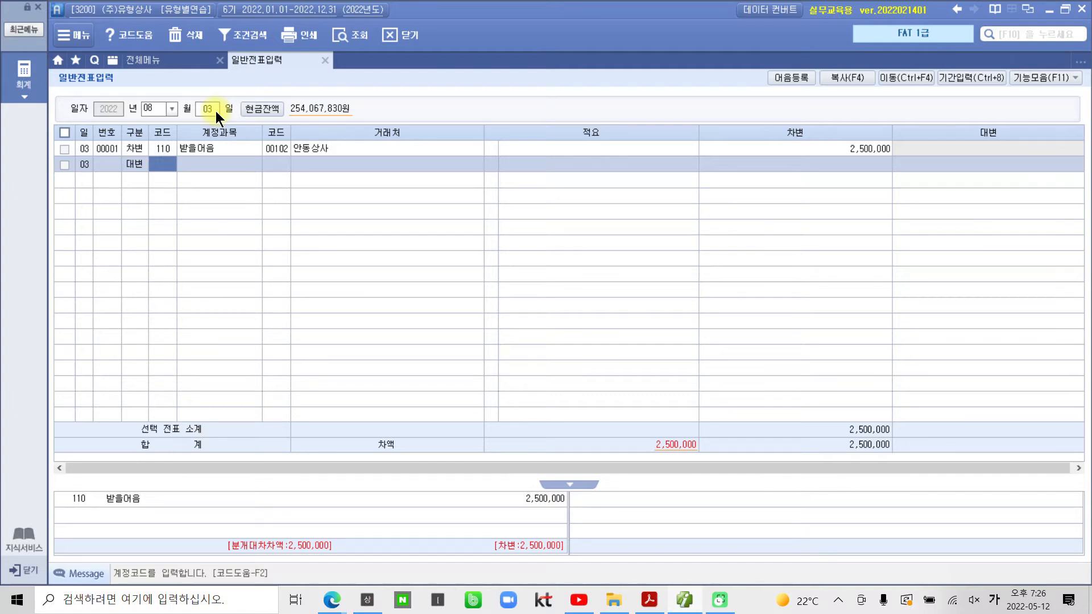
{"action": "type", "text": "108"}
{"action": "key", "text": "Return"}
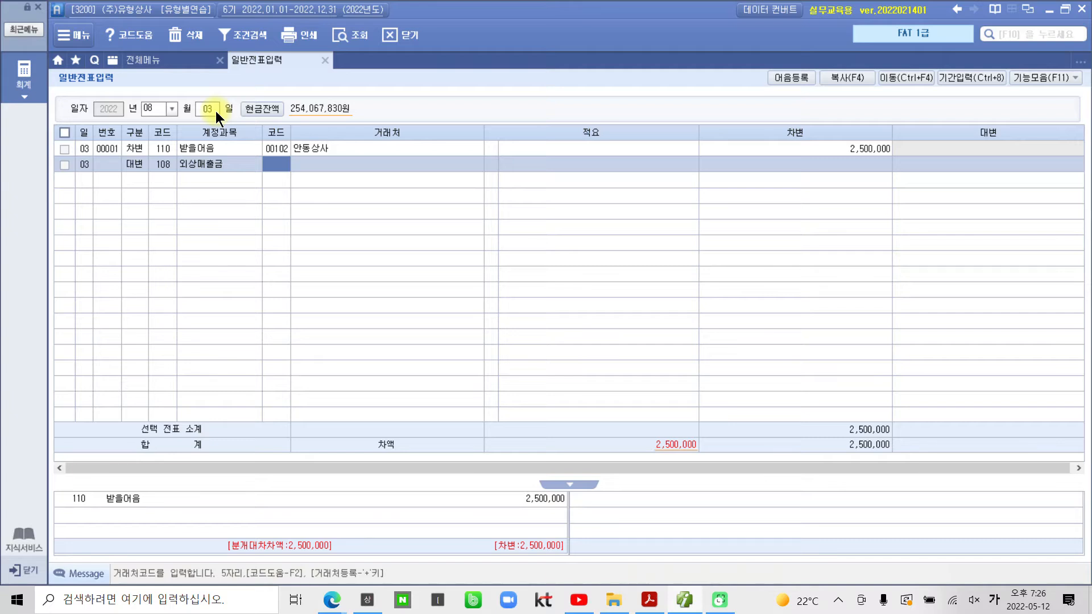
{"action": "type", "text": "00102"}
{"action": "key", "text": "Return"}
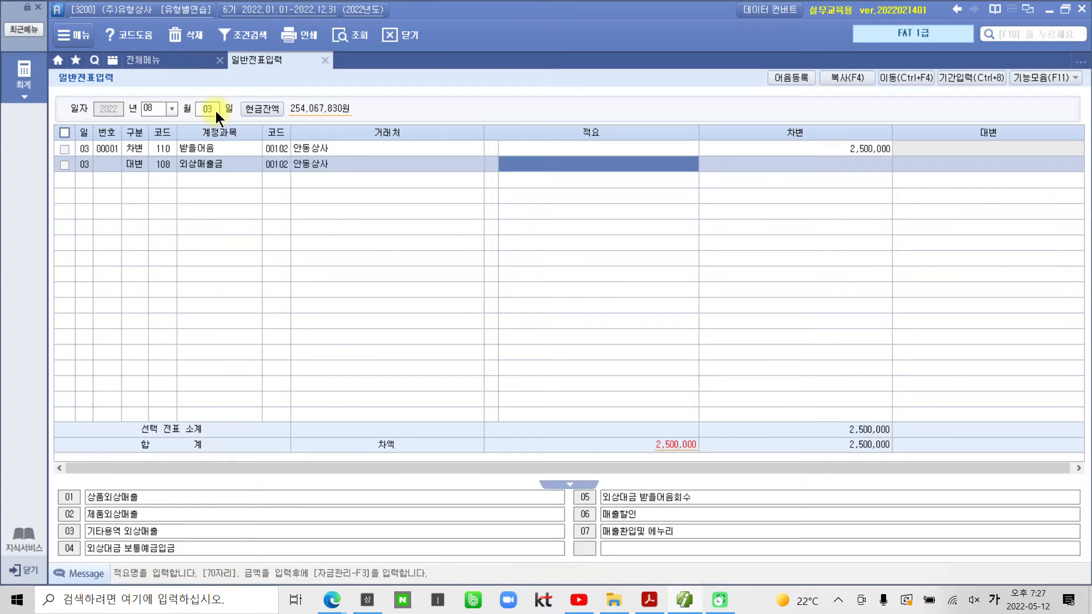
{"action": "key", "text": "Return"}
{"action": "type", "text": "2500000"}
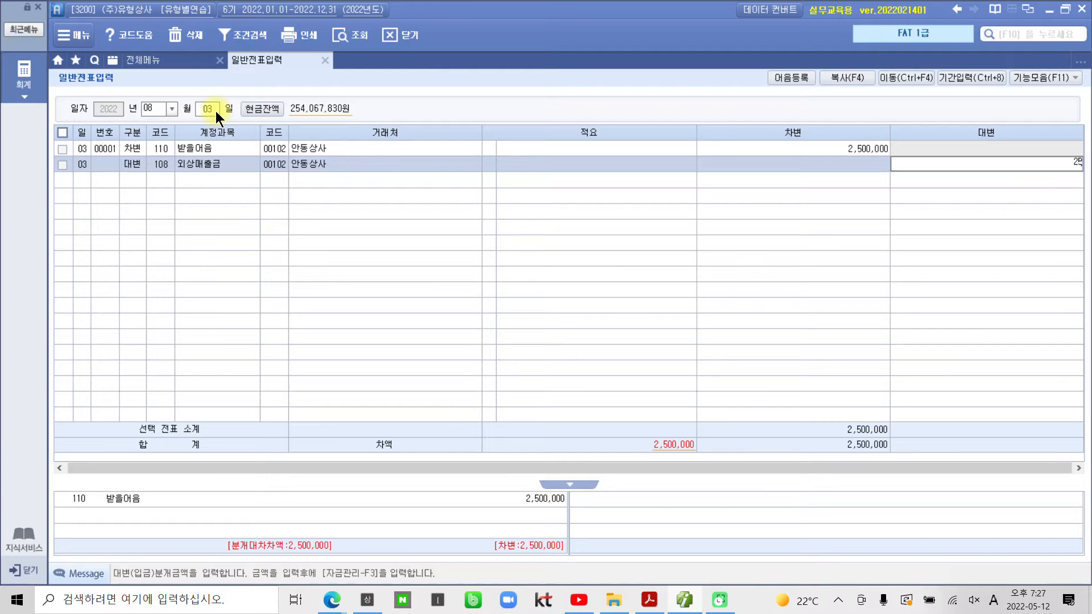
{"action": "key", "text": "Return"}
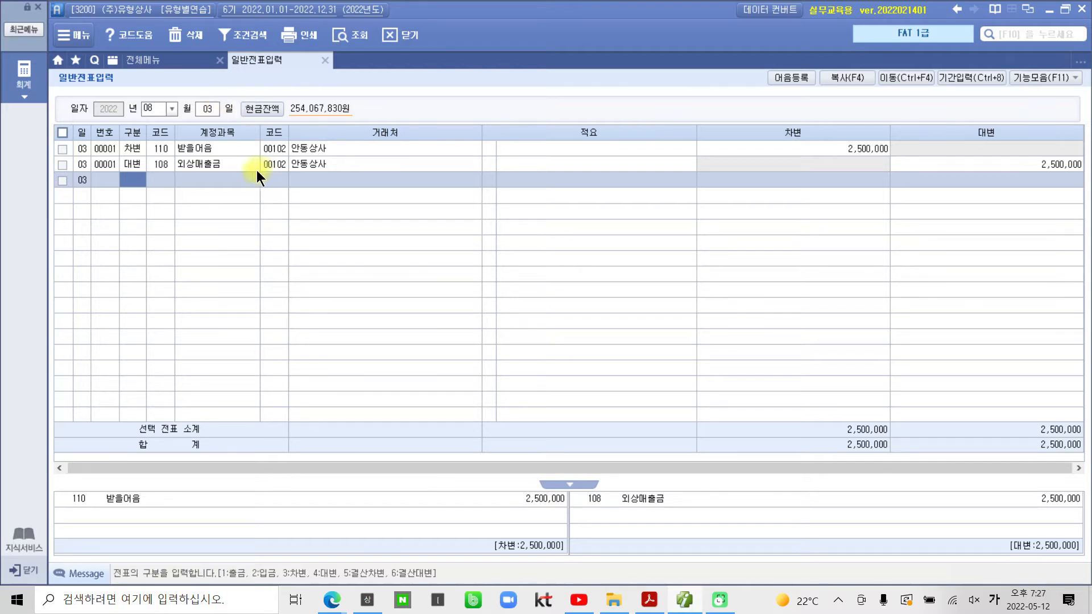
Step: Bring up the 받을어음 line's note details and set the note type to 6 전자
{"action": "left_click", "coordinate": [132, 152]}
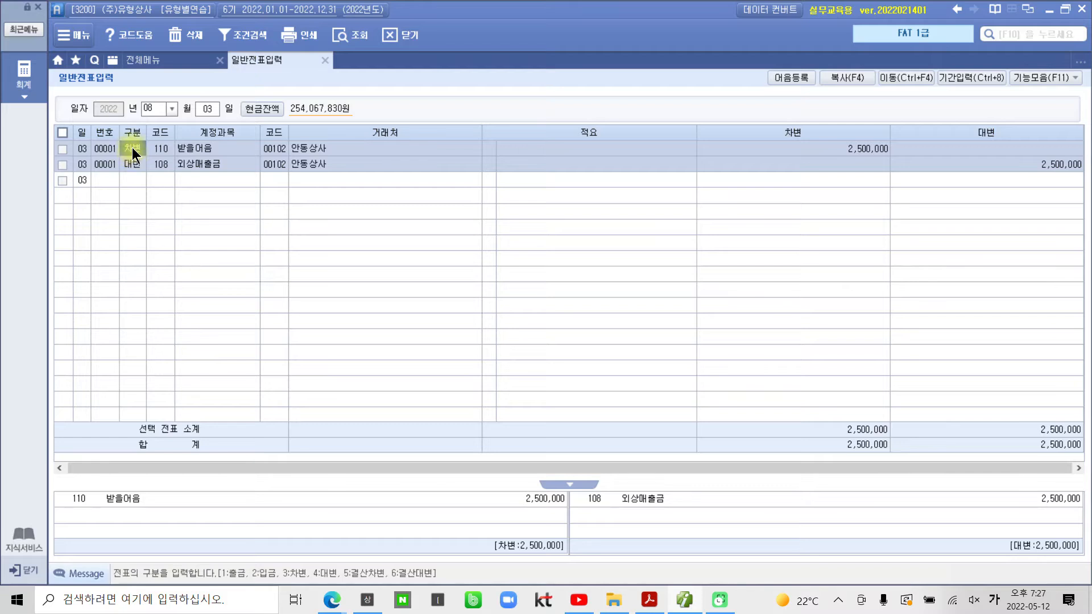
{"action": "key", "text": "F3"}
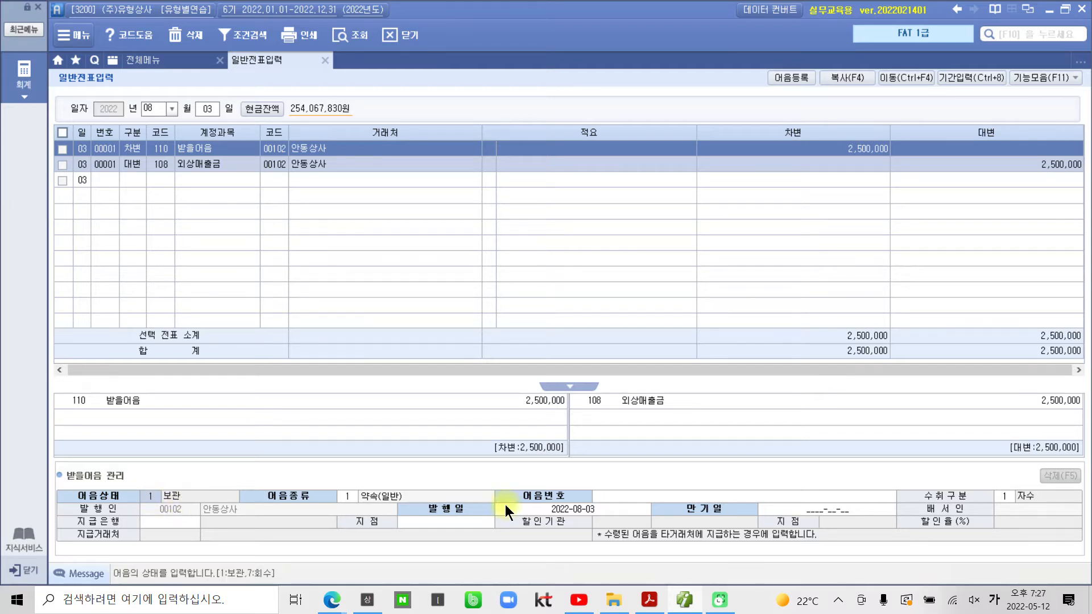
{"action": "left_click", "coordinate": [350, 495]}
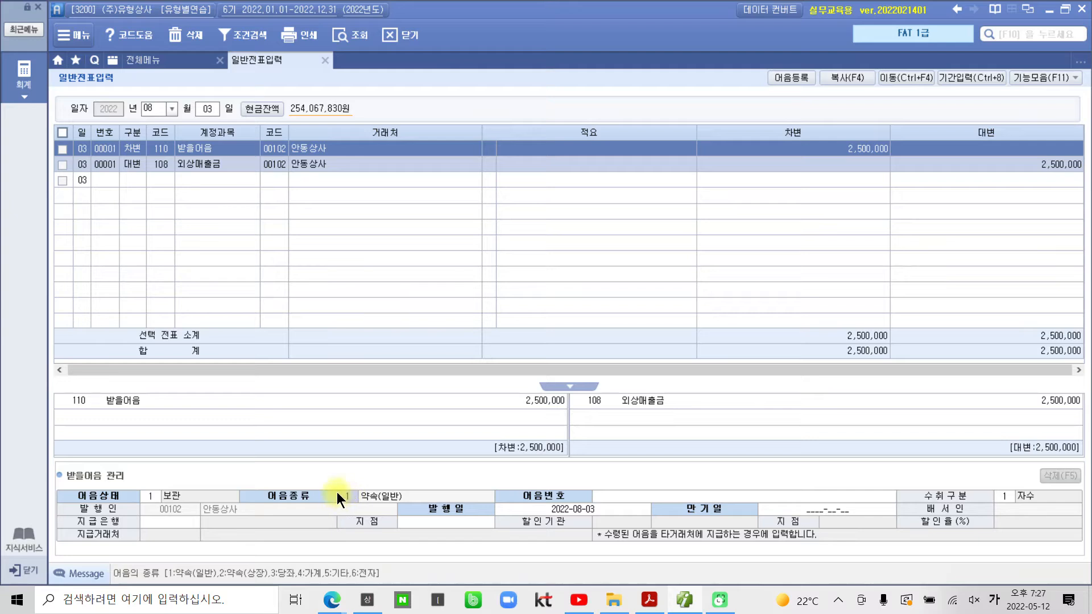
{"action": "type", "text": "1"}
{"action": "left_click_drag", "start_coordinate": [349, 564], "coordinate": [397, 582]}
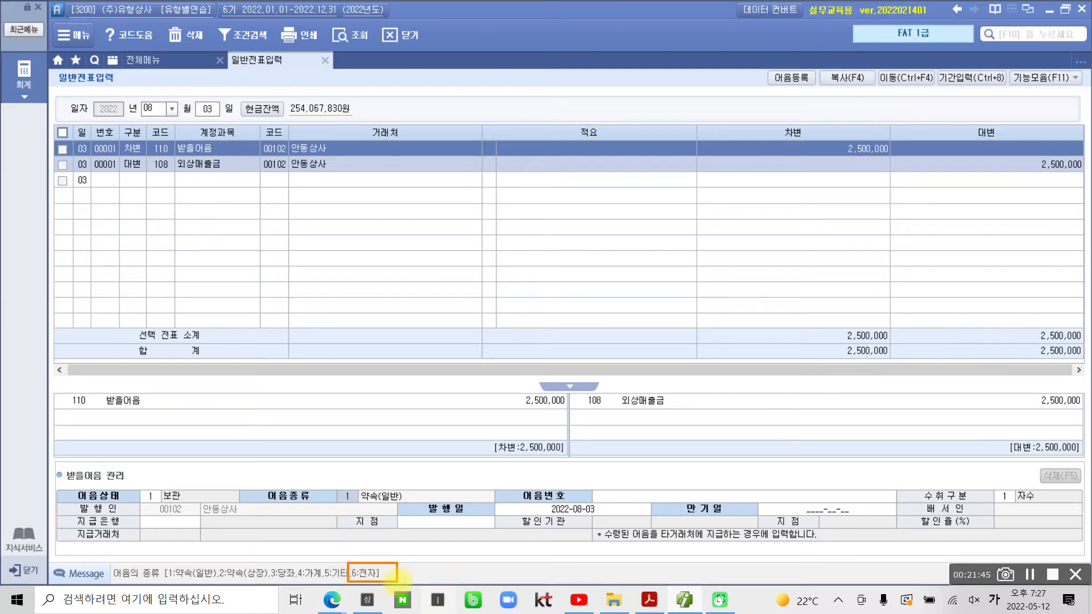
{"action": "left_click_drag", "start_coordinate": [351, 484], "coordinate": [346, 495]}
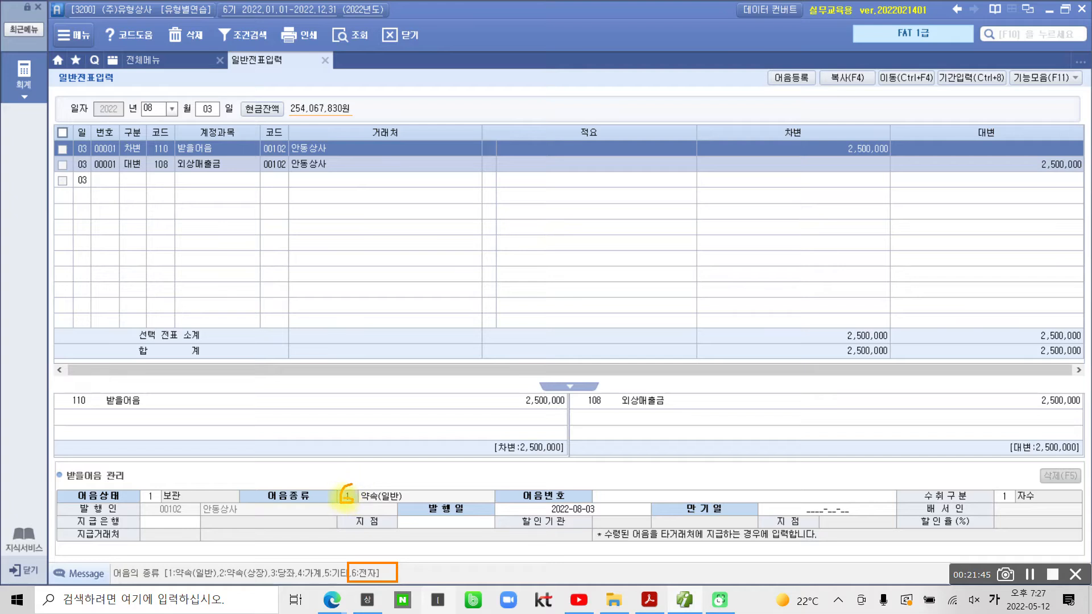
{"action": "key", "text": "Escape"}
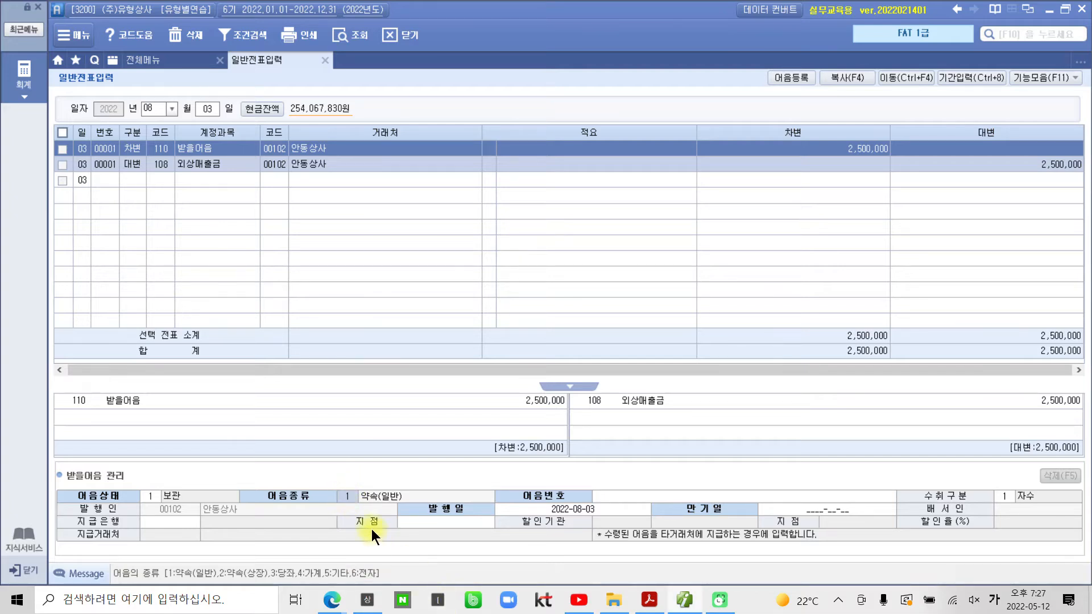
{"action": "type", "text": "6"}
{"action": "key", "text": "Return"}
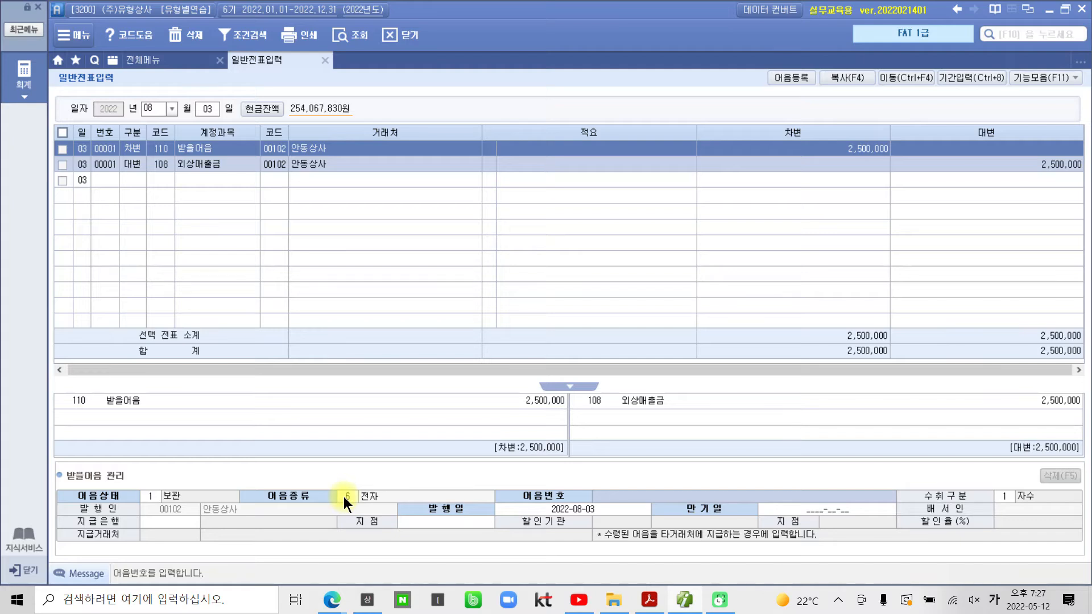
{"action": "type", "text": "011"}
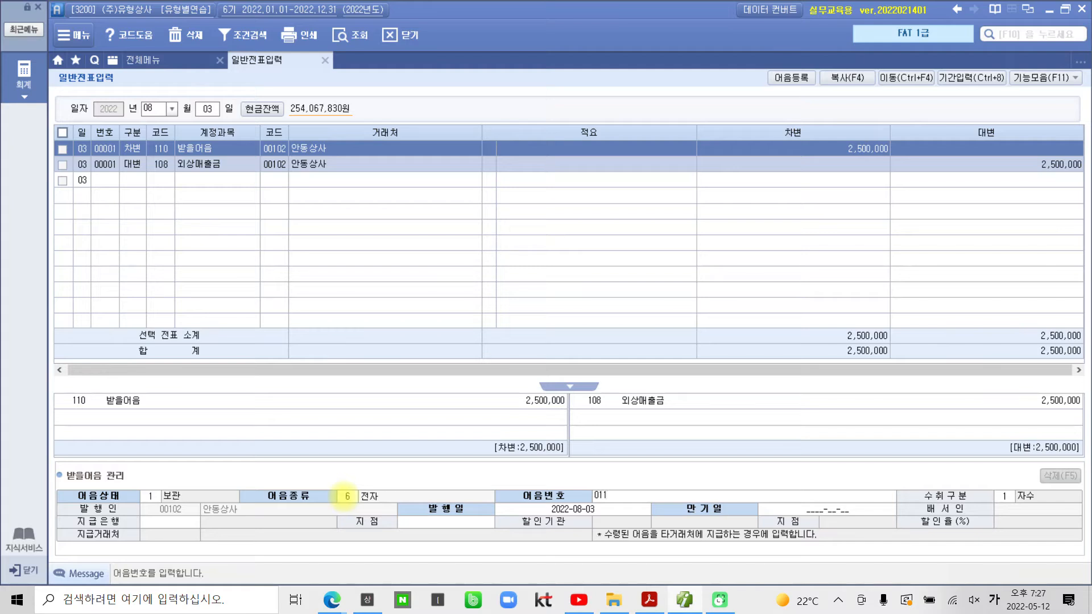
{"action": "type", "text": "20220803123456789"}
{"action": "key", "text": "Return"}
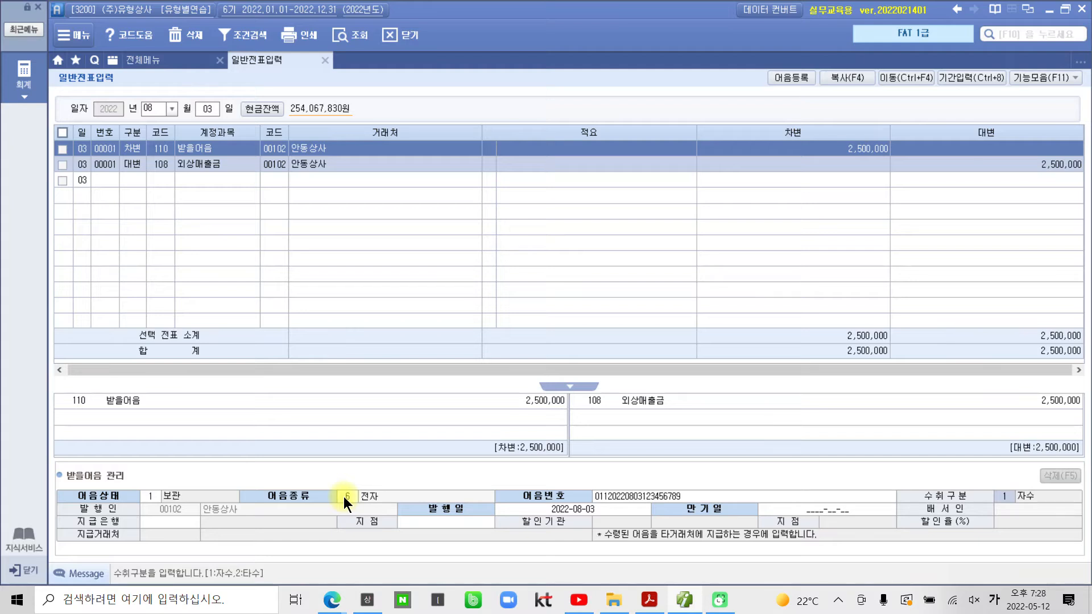
{"action": "key", "text": "Return"}
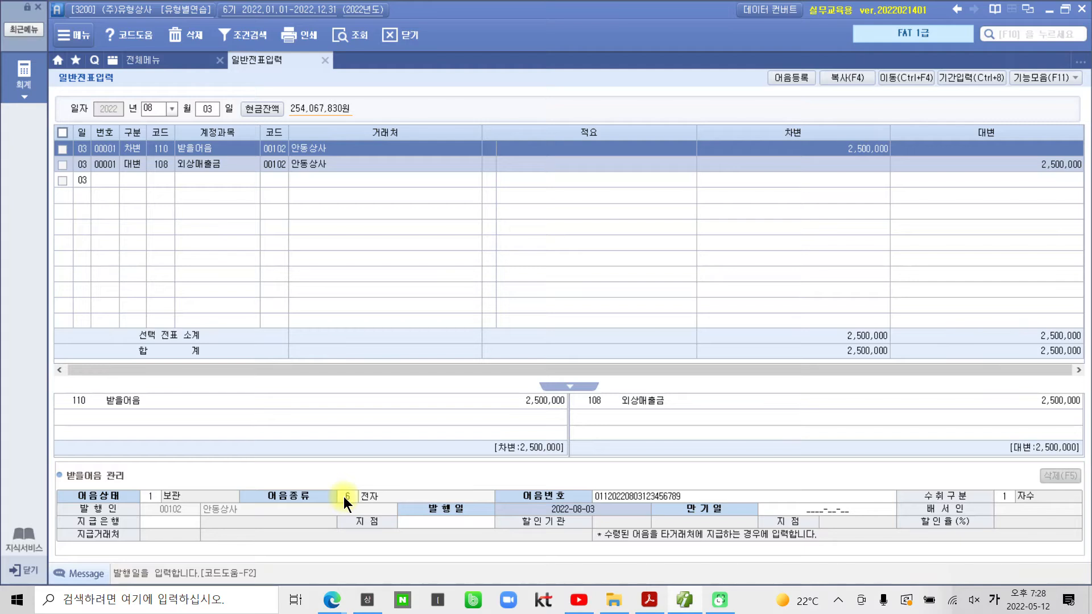
{"action": "key", "text": "Return"}
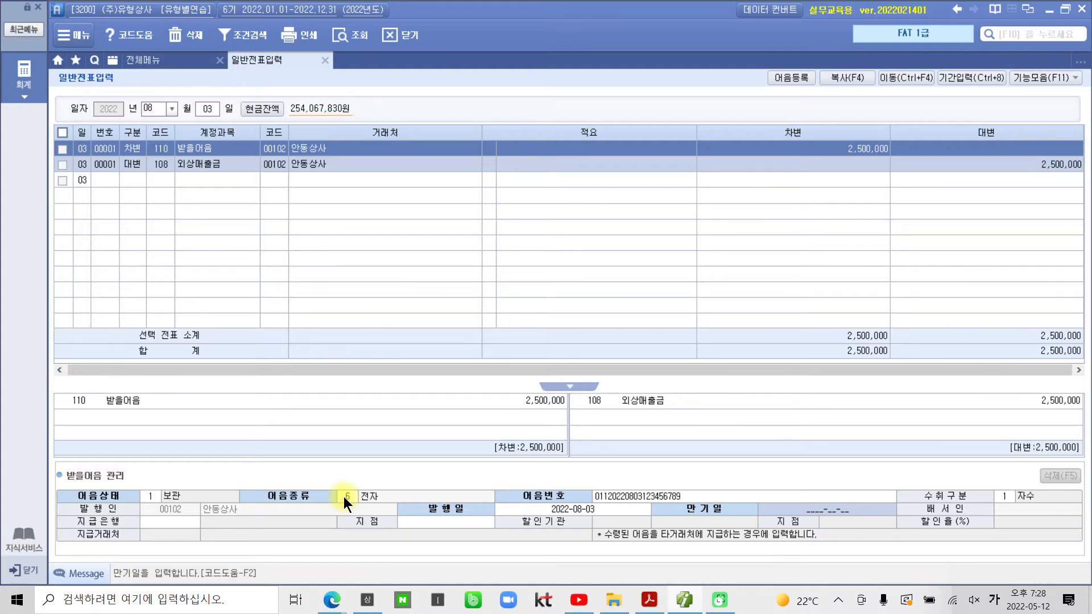
{"action": "type", "text": "20230103"}
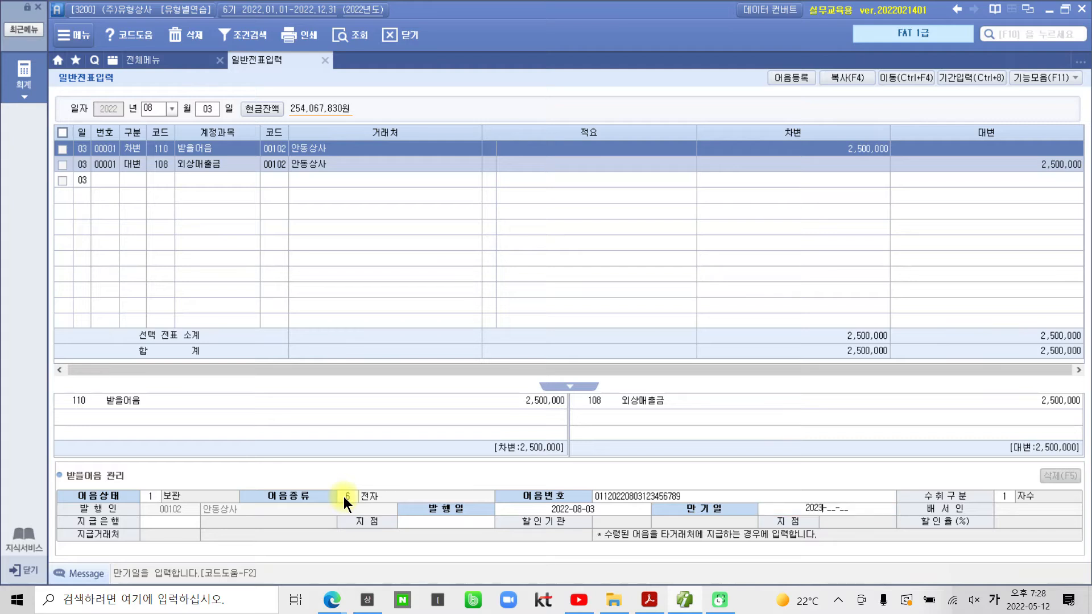
{"action": "key", "text": "Return"}
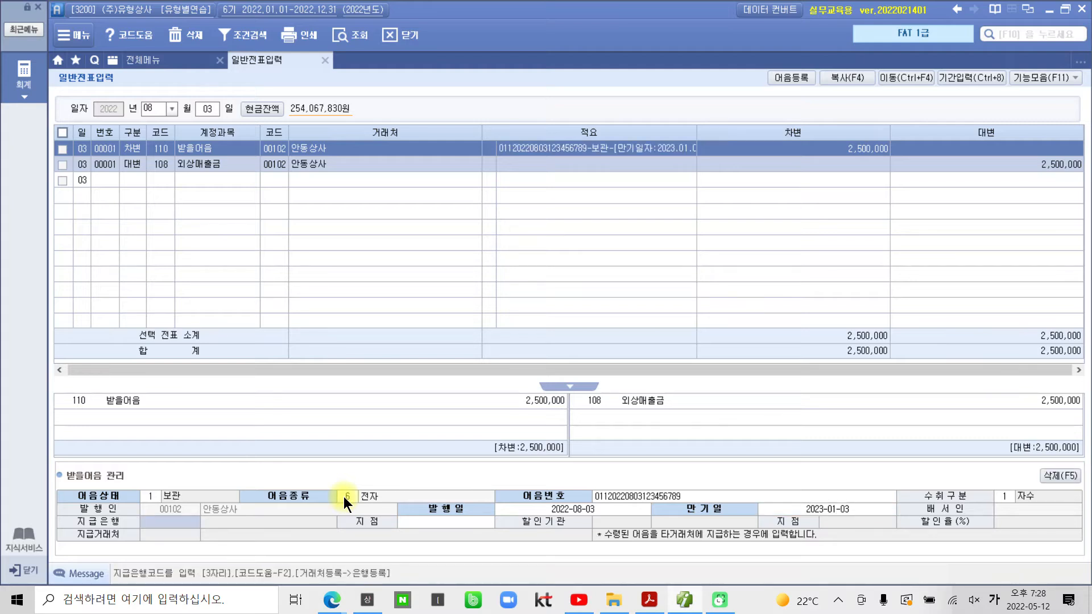
Step: Set the note's paying bank to 500 농협 with branch 서초지점
{"action": "key", "text": "F2"}
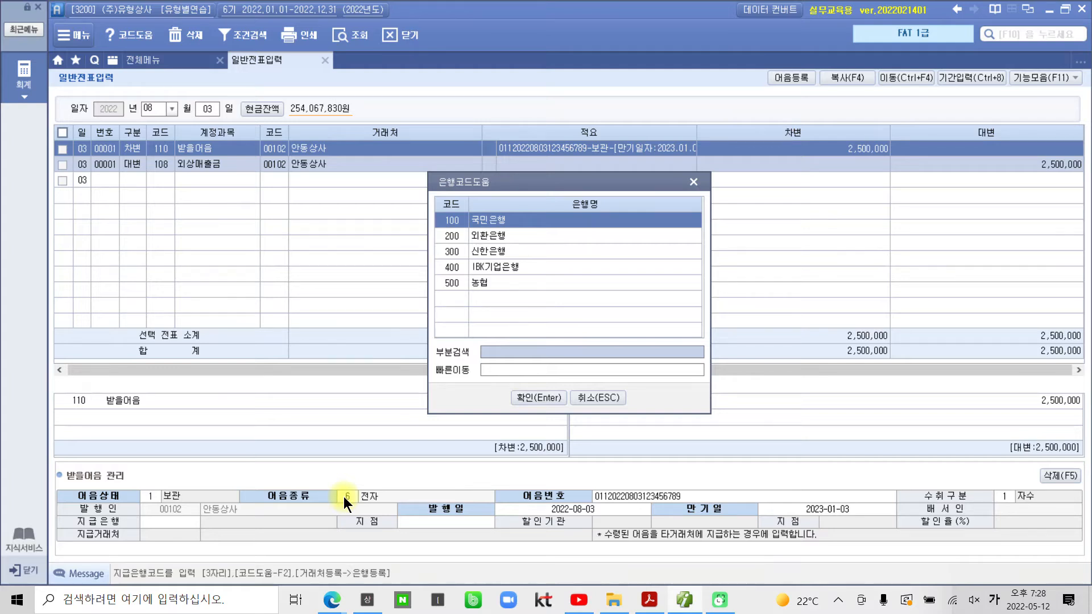
{"action": "key", "text": "Down"}
{"action": "key", "text": "Down"}
{"action": "key", "text": "Down"}
{"action": "key", "text": "Down"}
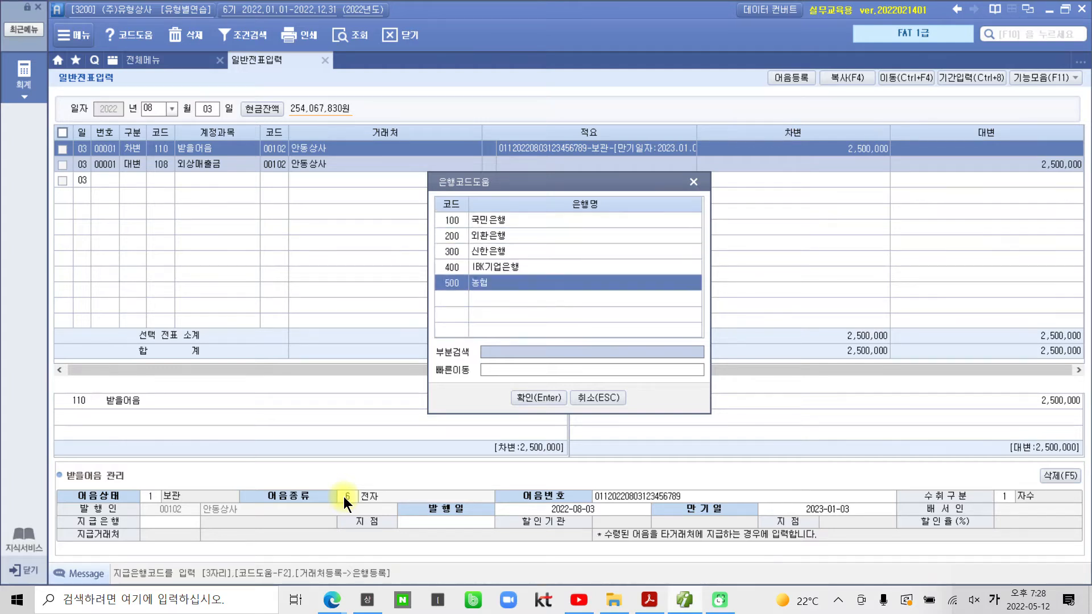
{"action": "key", "text": "Return"}
{"action": "key", "text": "Return"}
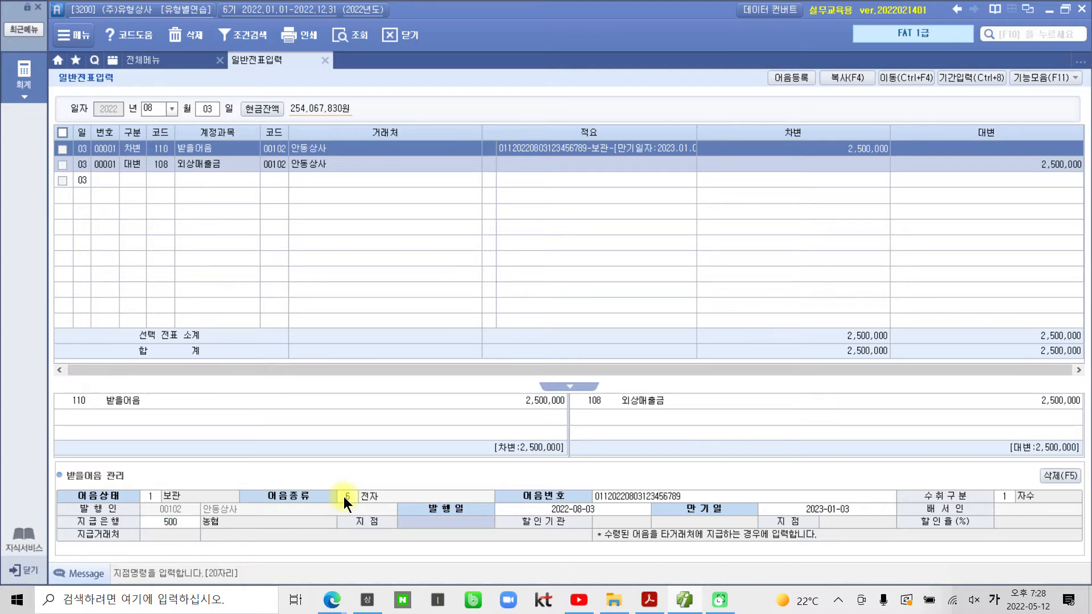
{"action": "type", "text": "서초지점"}
{"action": "key", "text": "Return"}
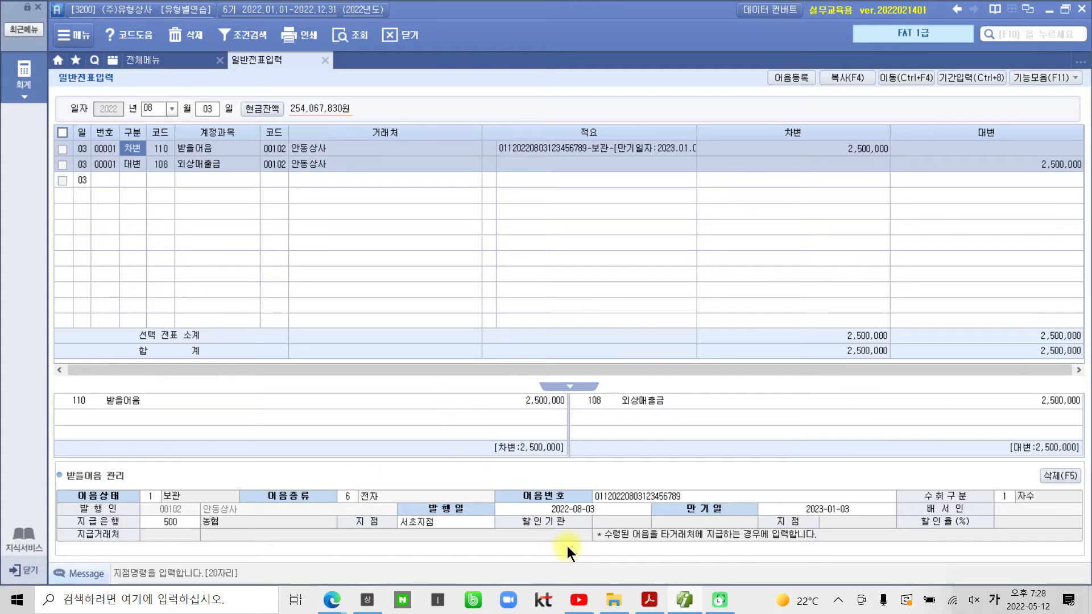
Step: Highlight '08월 04일' of exercise 4 in the PDF, then return to Smart A
{"action": "left_click", "coordinate": [660, 605]}
{"action": "scroll", "coordinate": [546, 529], "scroll_direction": "down", "scroll_amount": 6}
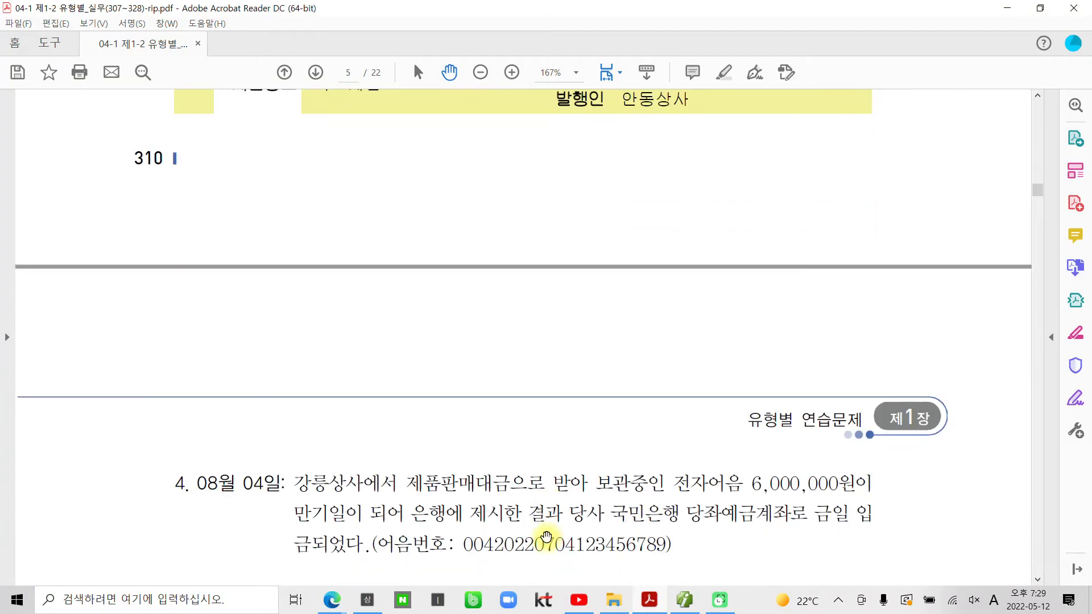
{"action": "scroll", "coordinate": [546, 536], "scroll_direction": "down", "scroll_amount": 3}
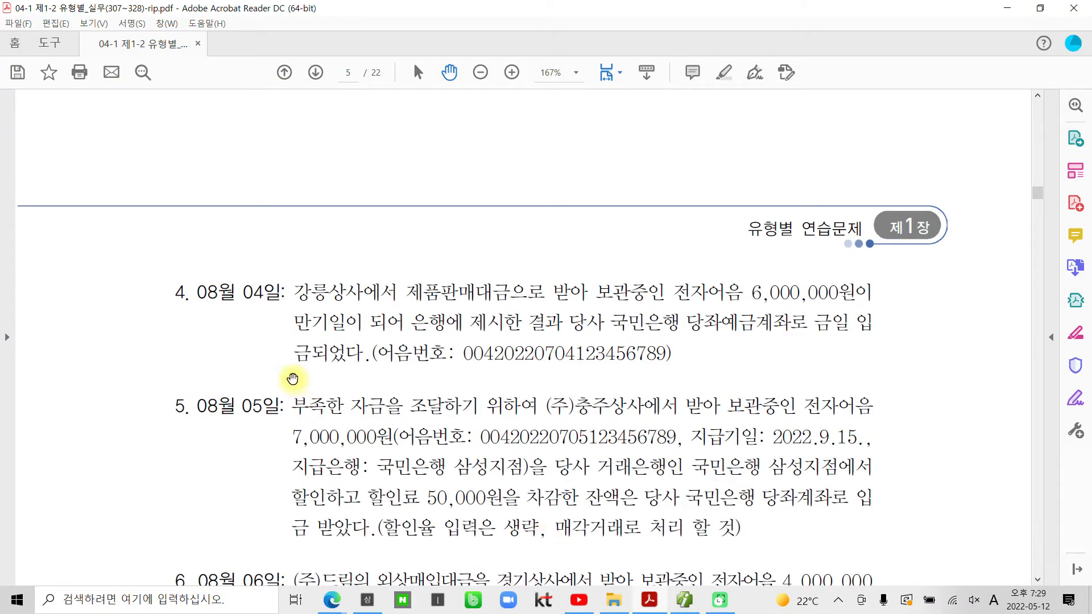
{"action": "left_click_drag", "start_coordinate": [186, 293], "coordinate": [249, 283]}
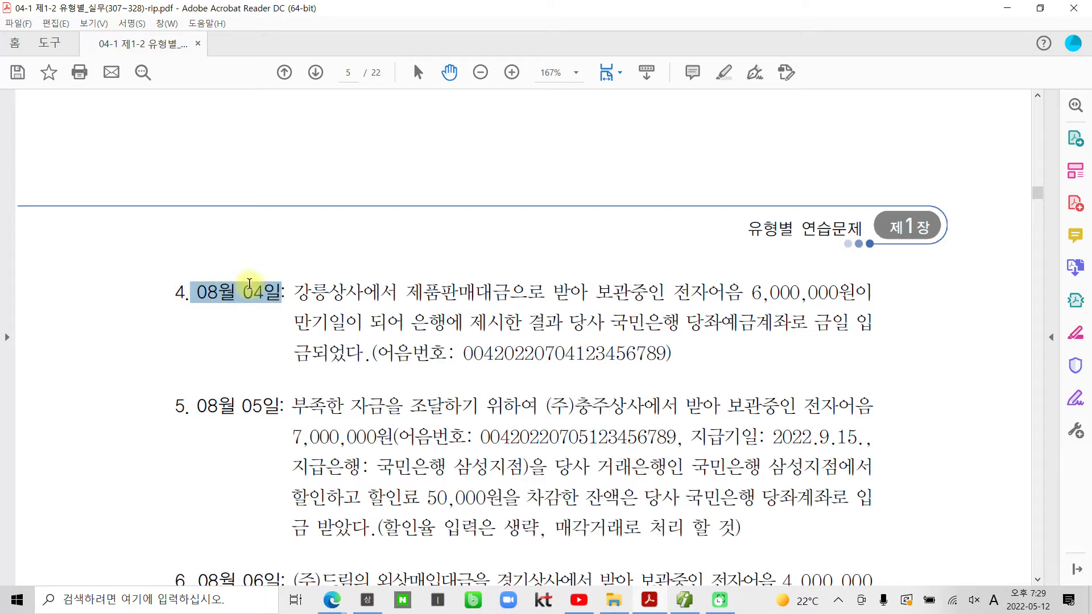
{"action": "right_click", "coordinate": [248, 285]}
{"action": "left_click", "coordinate": [302, 405]}
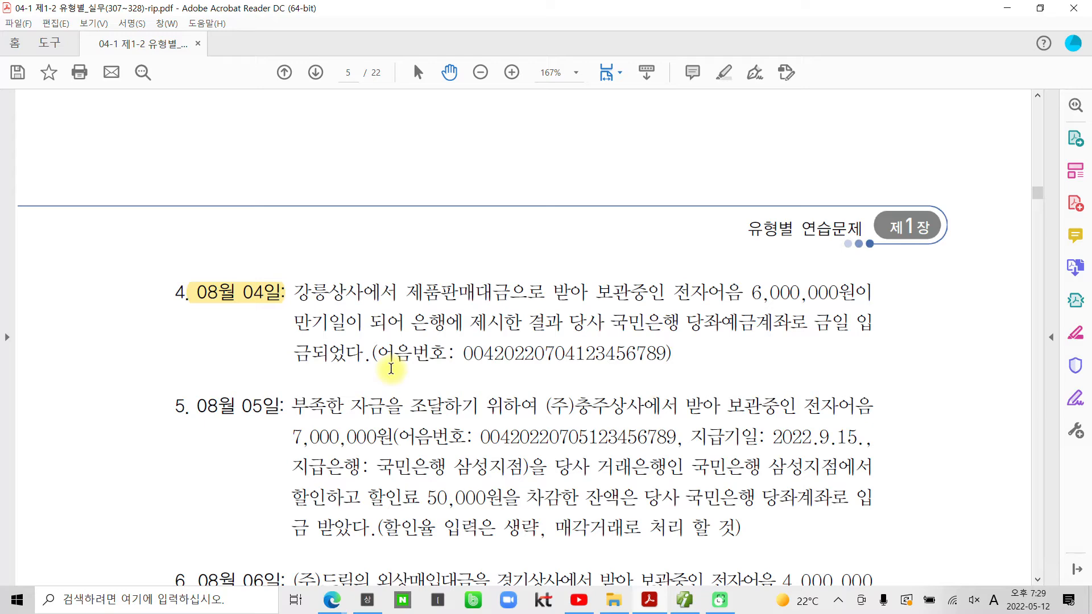
{"action": "left_click", "coordinate": [683, 601]}
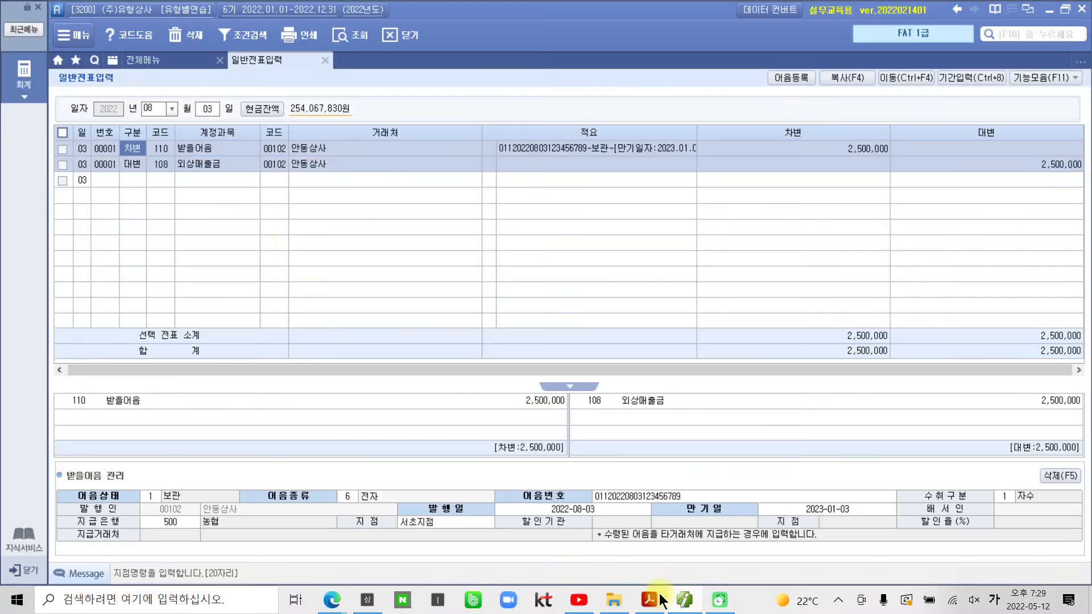
Step: Start an Aug 4 voucher debiting 102 당좌예금 (98000 국민은행) by 6,000,000
{"action": "left_click", "coordinate": [211, 110]}
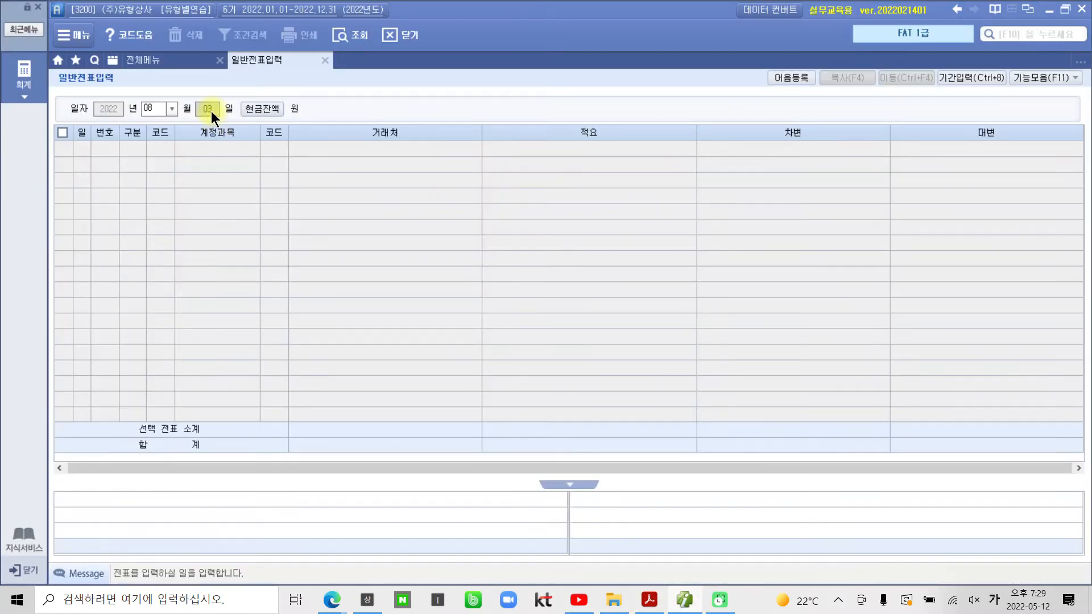
{"action": "key", "text": "Return"}
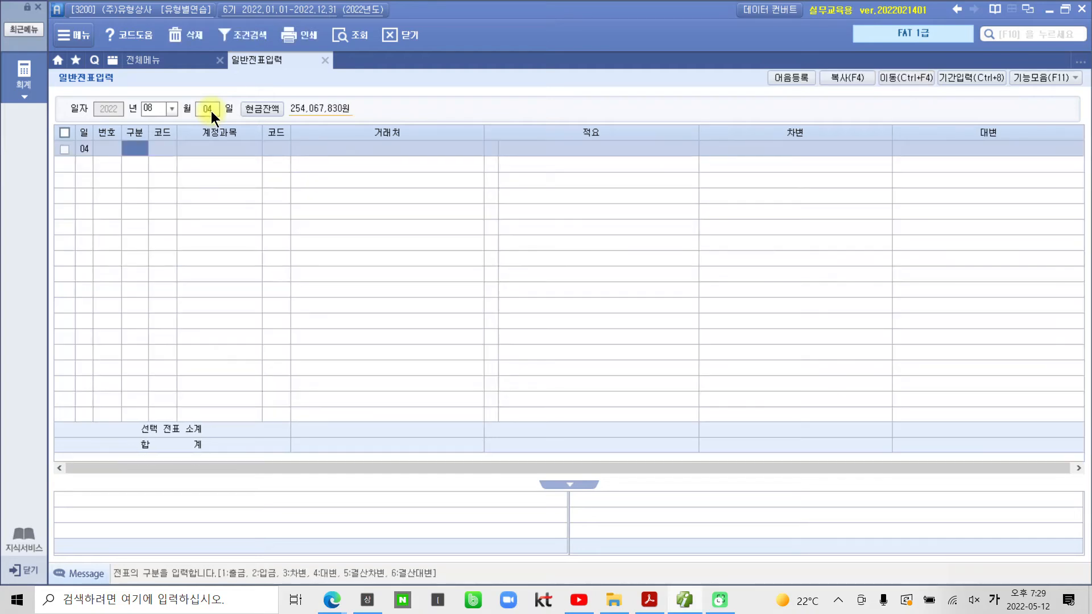
{"action": "type", "text": "3"}
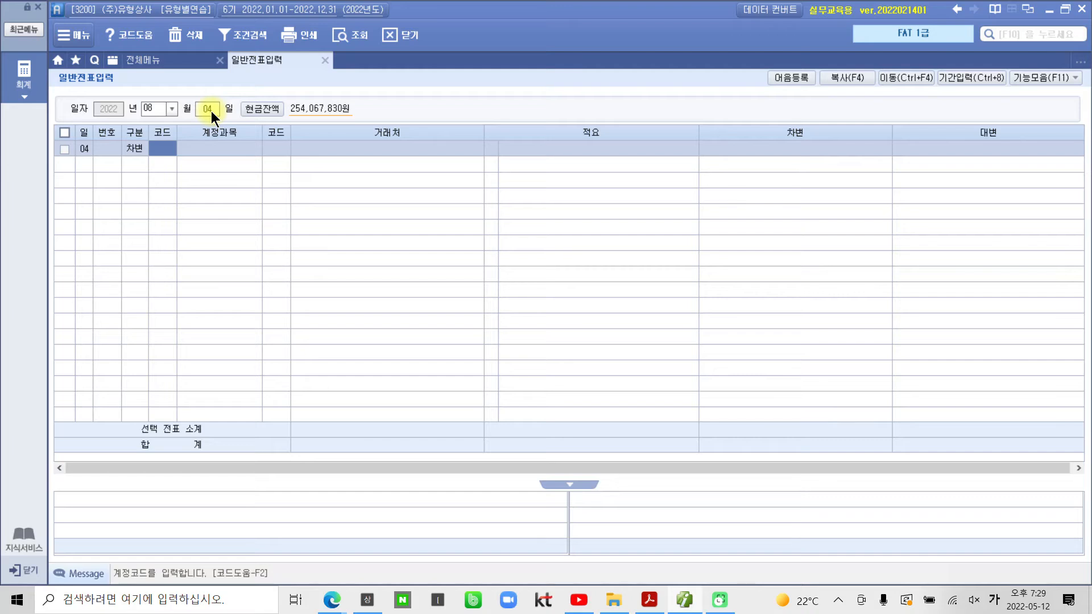
{"action": "type", "text": "102"}
{"action": "key", "text": "Return"}
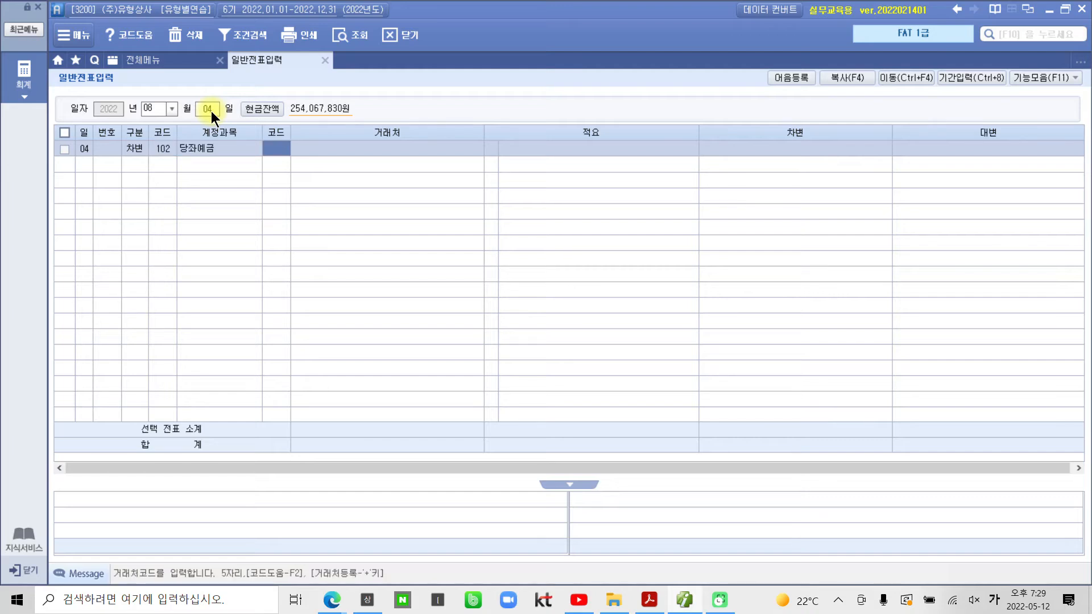
{"action": "type", "text": "98000"}
{"action": "key", "text": "Return"}
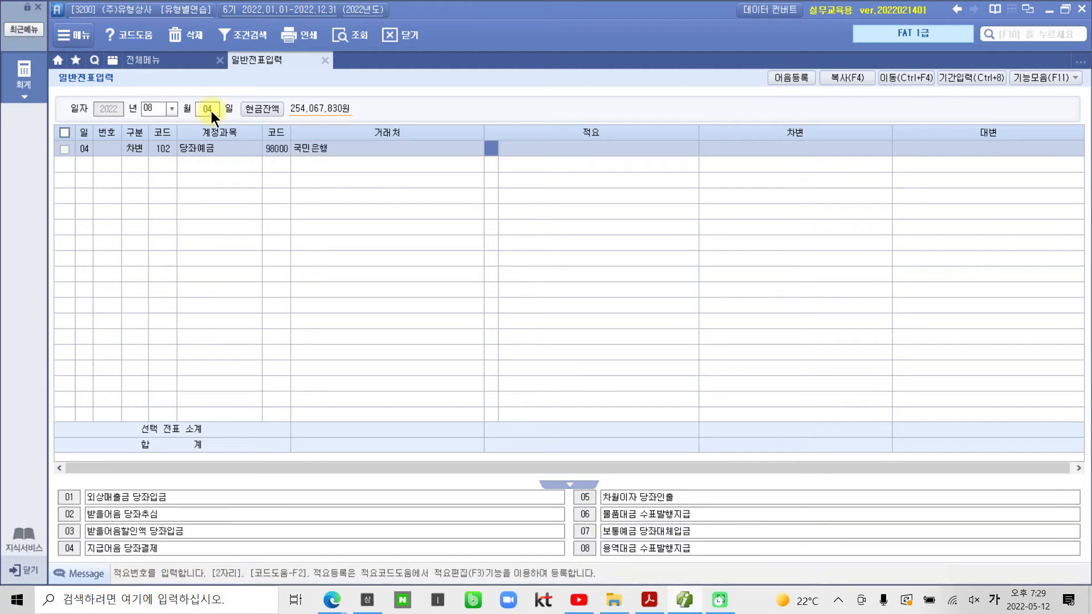
{"action": "key", "text": "Return"}
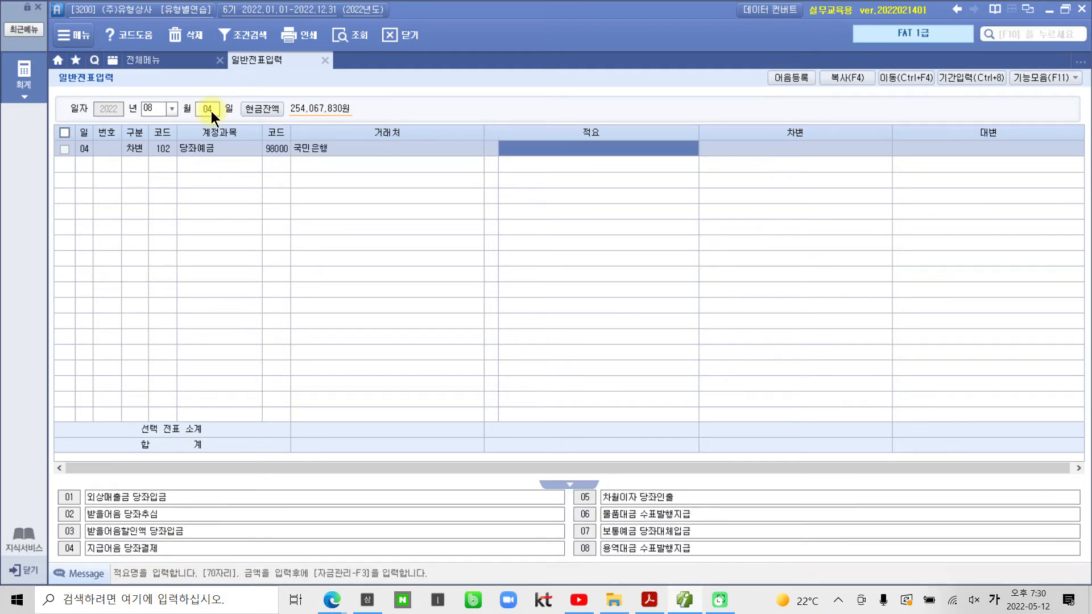
{"action": "key", "text": "Return"}
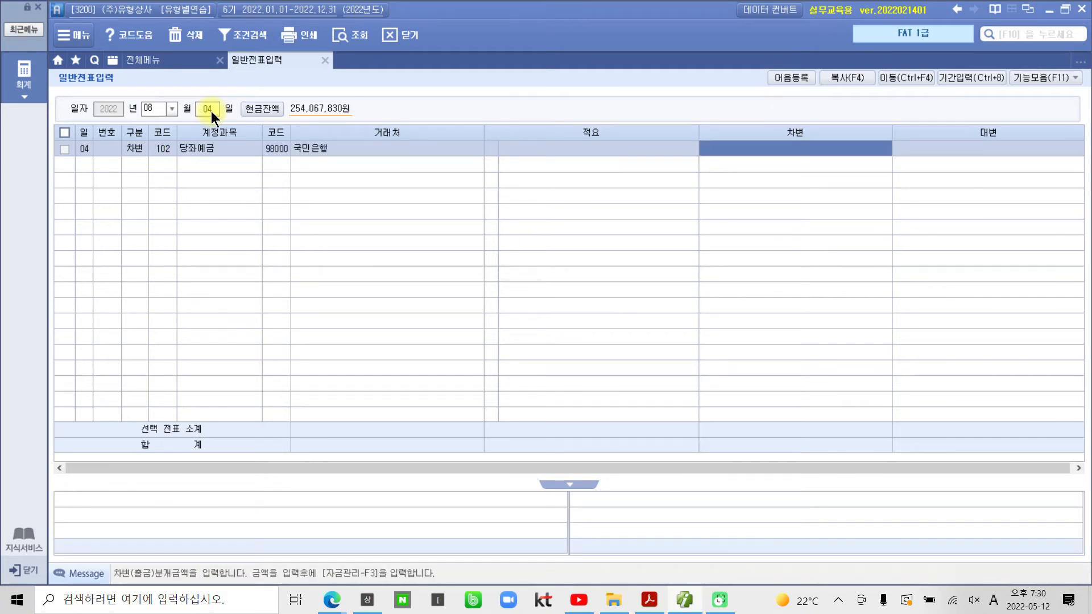
{"action": "type", "text": "6000000"}
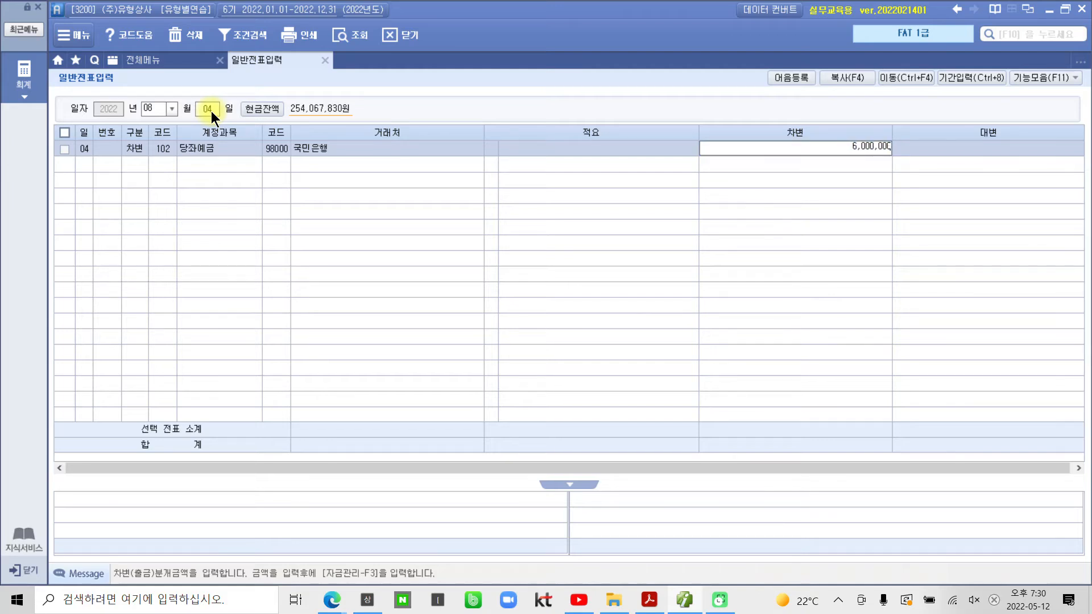
{"action": "key", "text": "Return"}
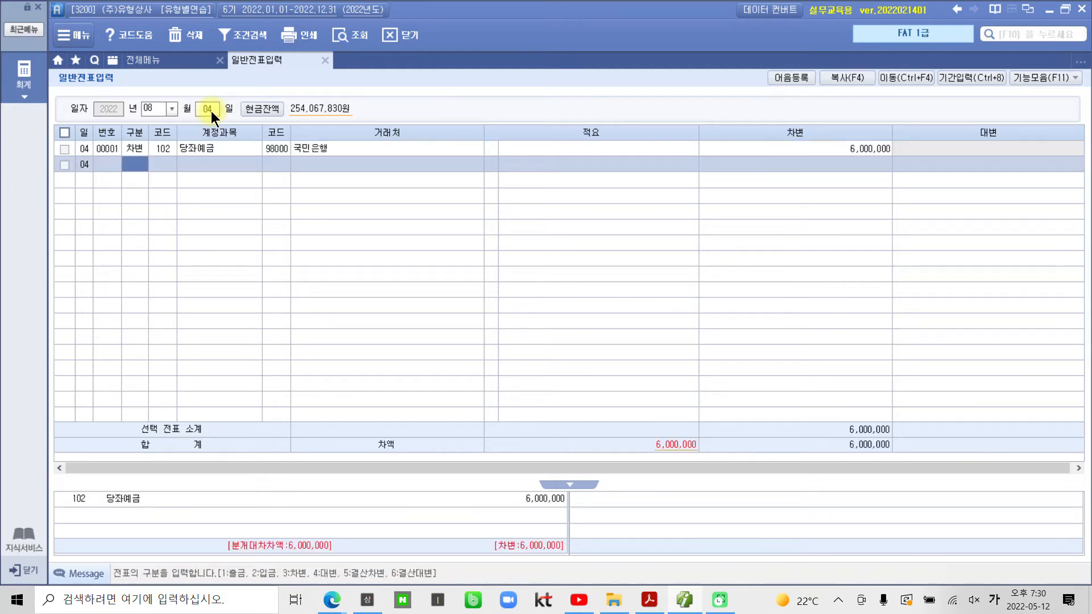
Step: Credit 110 받을어음 for 강릉상사 with 6,000,000
{"action": "type", "text": "4"}
{"action": "type", "text": "110"}
{"action": "key", "text": "Return"}
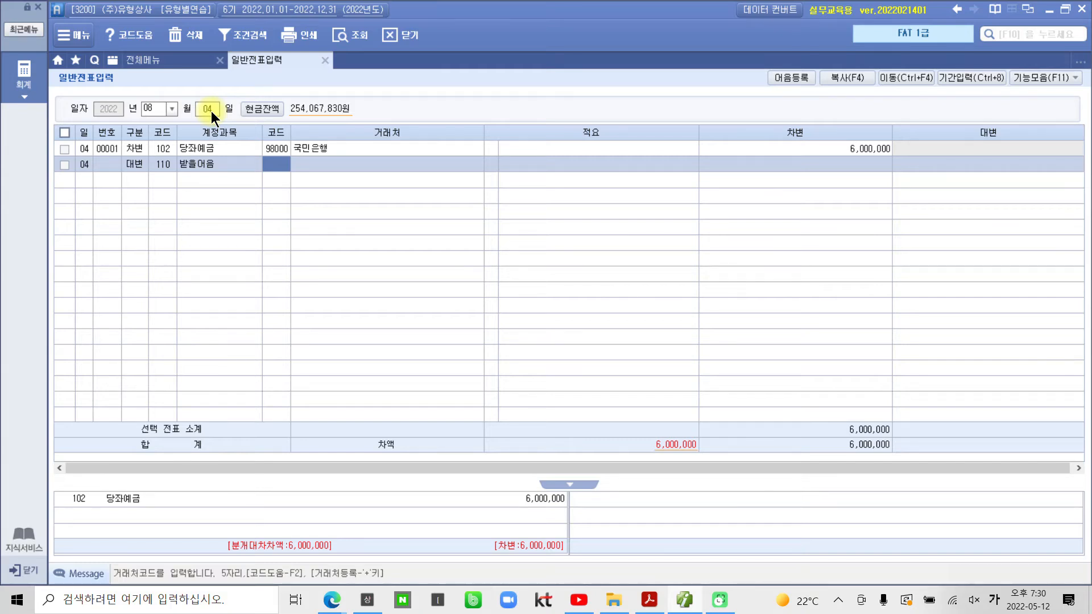
{"action": "type", "text": "강ㄹ"}
{"action": "key", "text": "Return"}
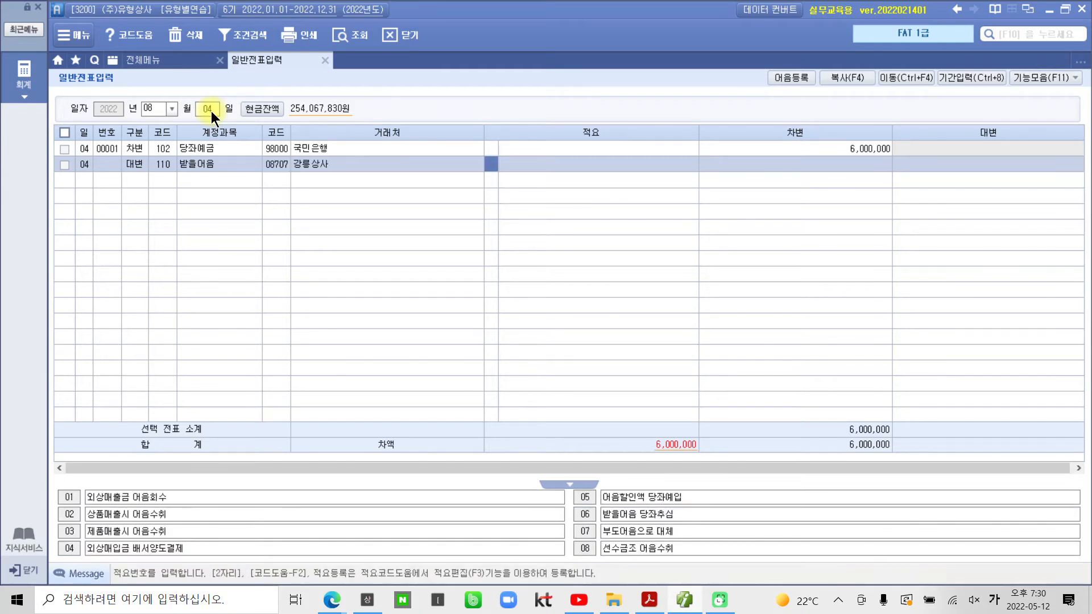
{"action": "key", "text": "Return"}
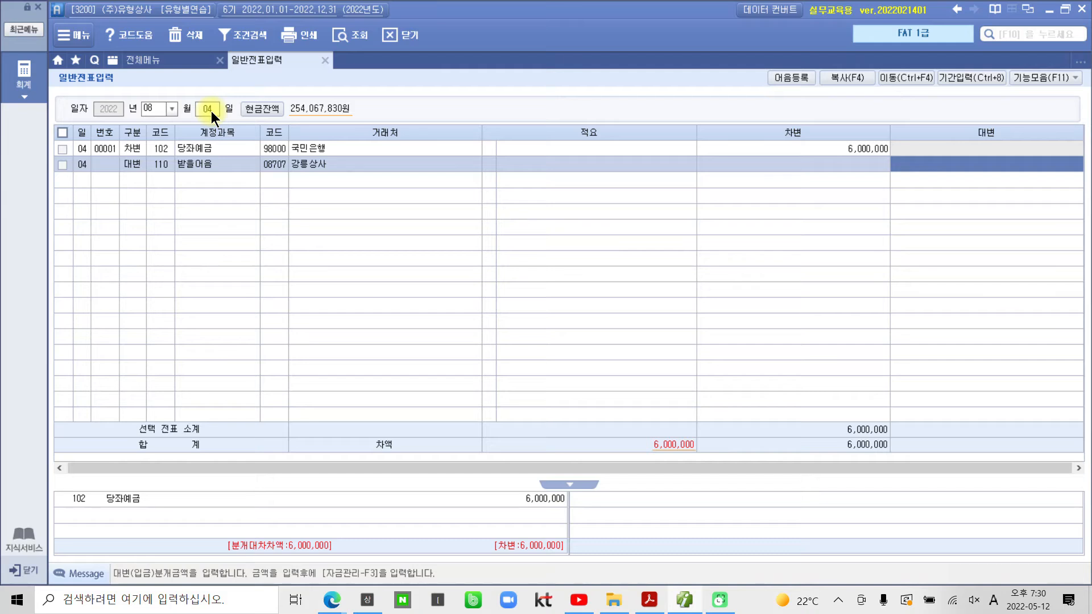
{"action": "type", "text": "6000000"}
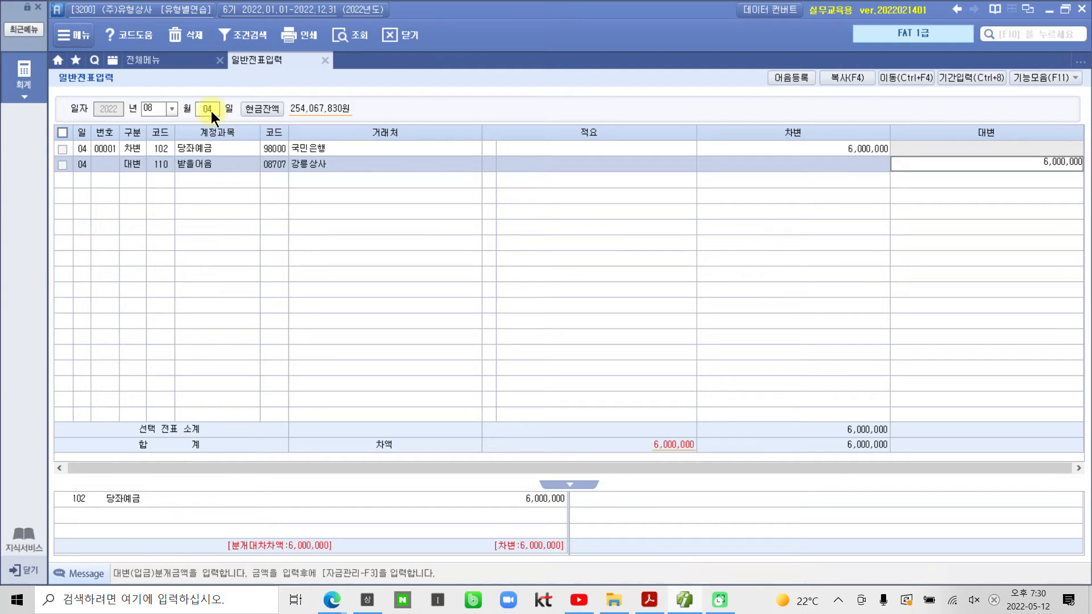
{"action": "key", "text": "Return"}
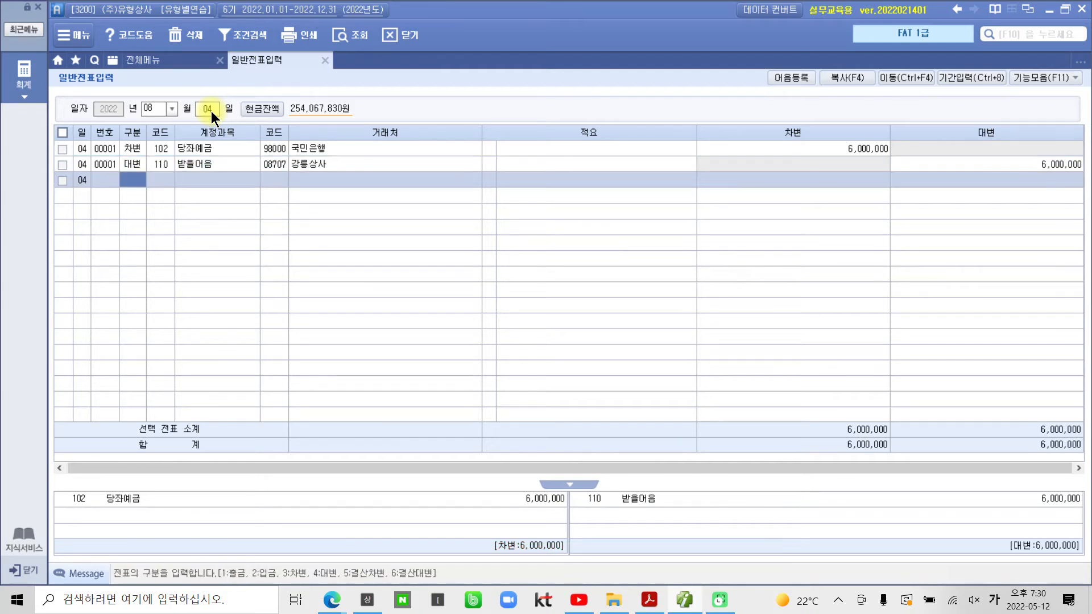
Step: Review both voucher lines unchanged and bring up the 받을어음 line's note details
{"action": "key", "text": "Up"}
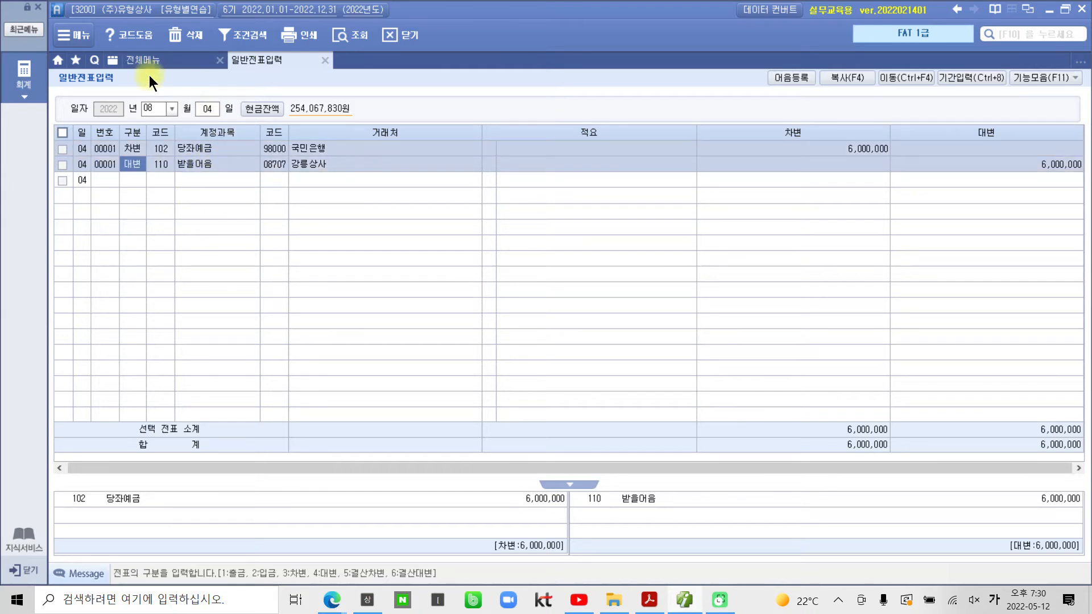
{"action": "left_click", "coordinate": [126, 162]}
{"action": "key", "text": "Up"}
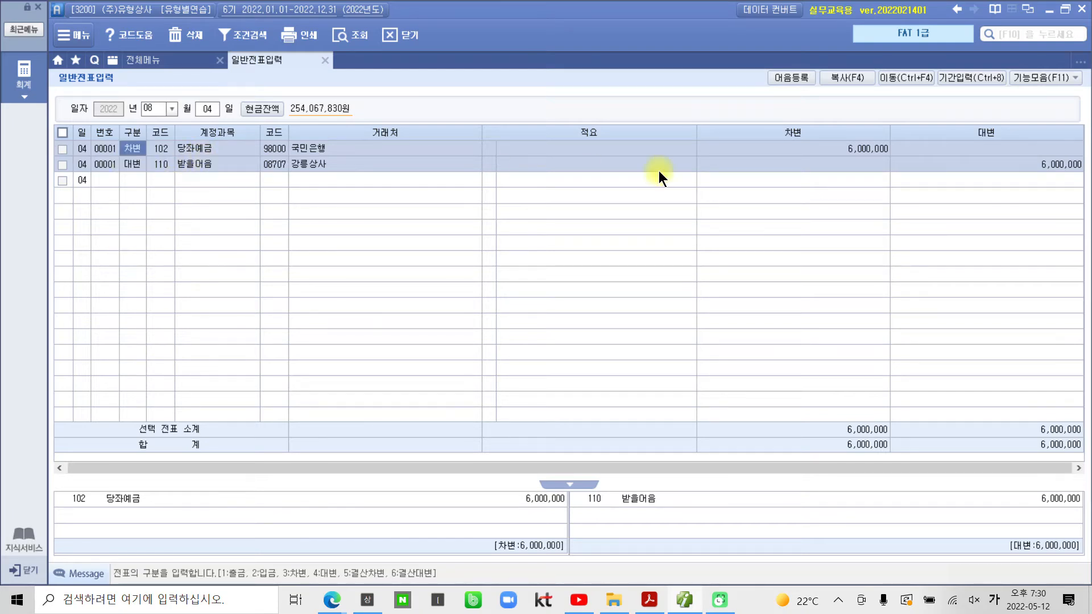
{"action": "left_click", "coordinate": [1004, 169]}
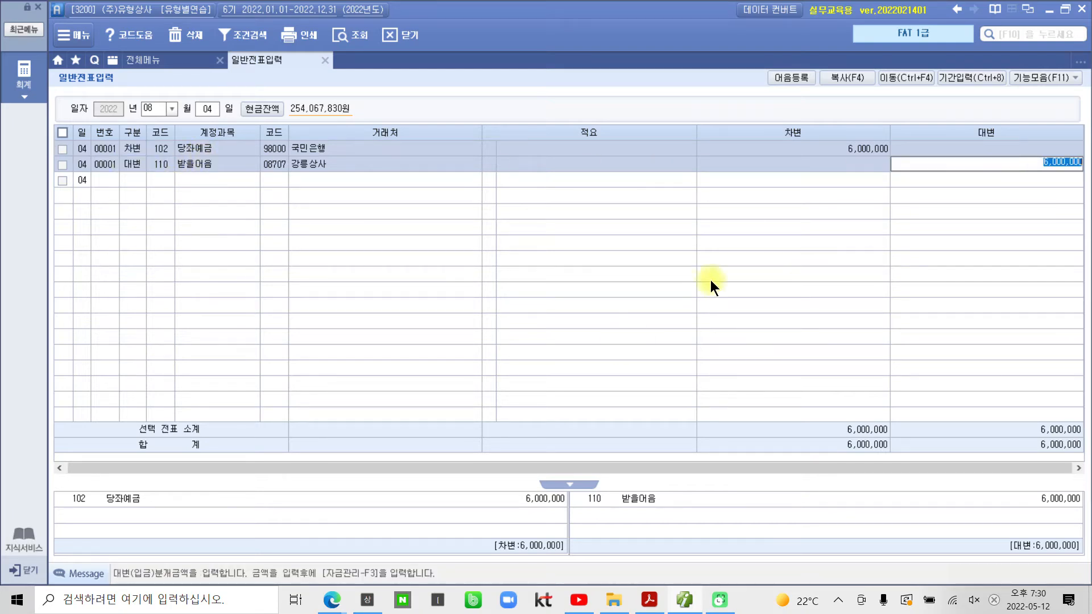
{"action": "key", "text": "Escape"}
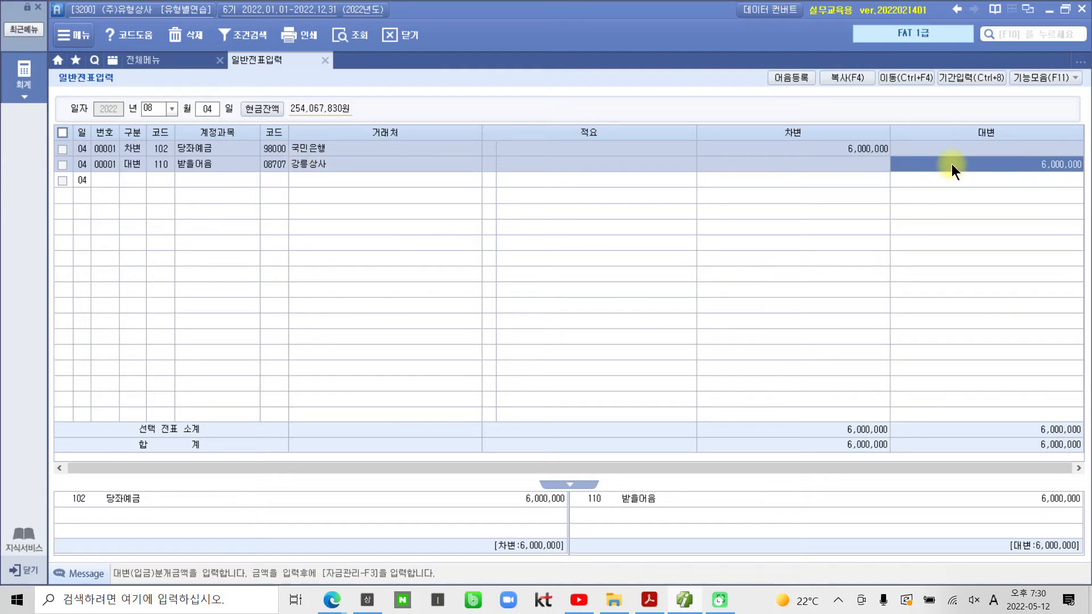
{"action": "left_click", "coordinate": [951, 163]}
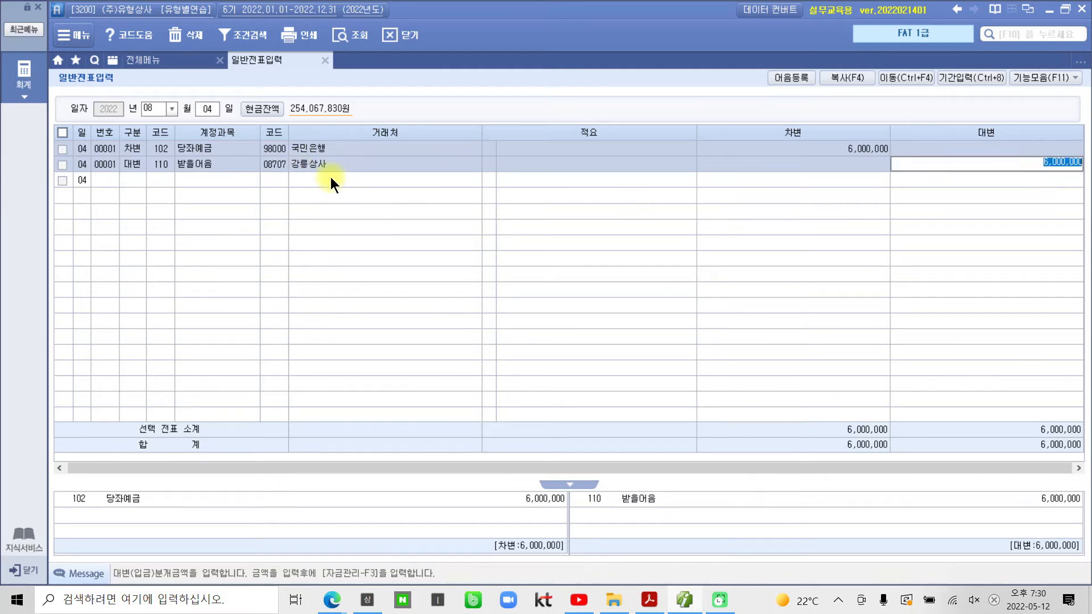
{"action": "key", "text": "Escape"}
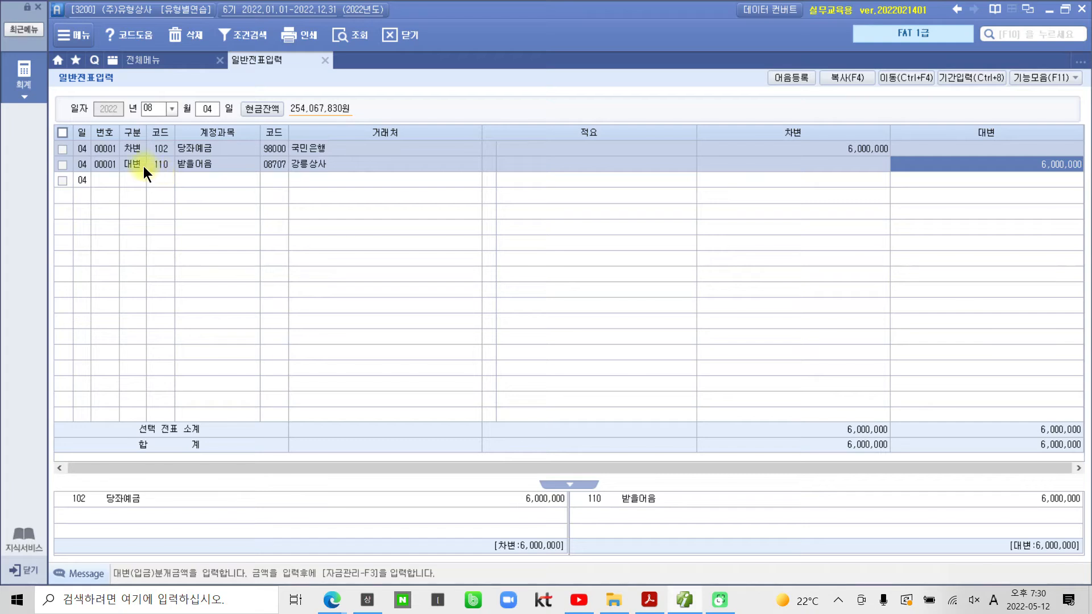
{"action": "left_click", "coordinate": [138, 162]}
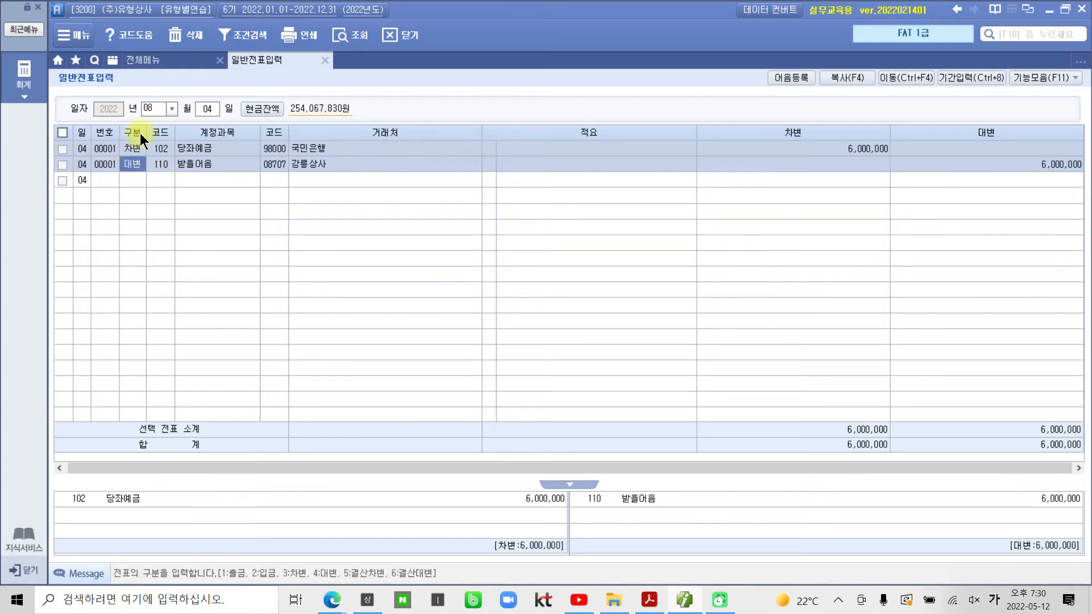
{"action": "left_click", "coordinate": [99, 164]}
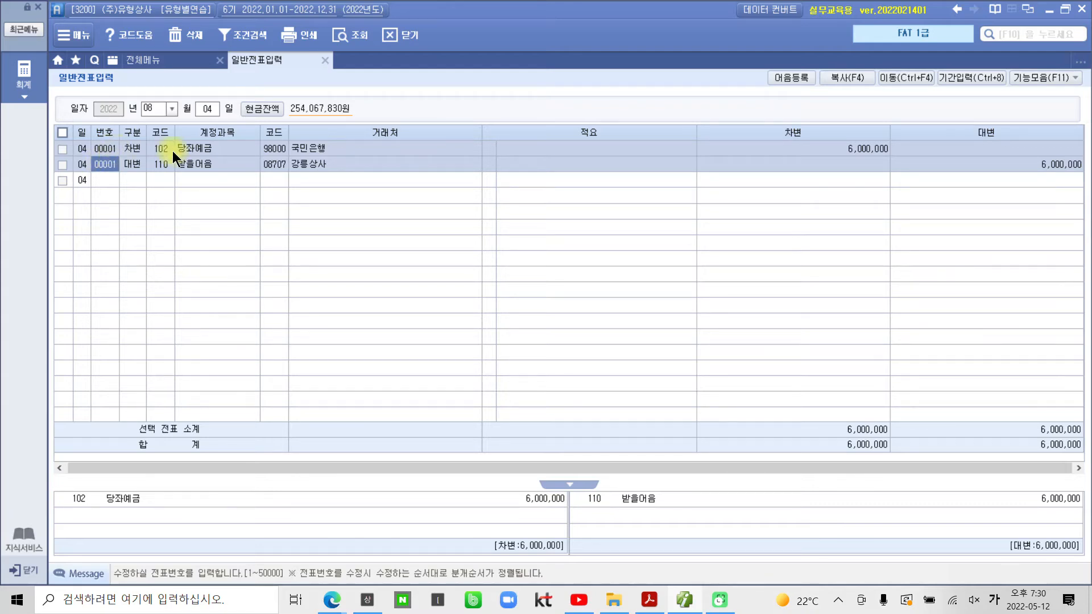
{"action": "left_click", "coordinate": [824, 170]}
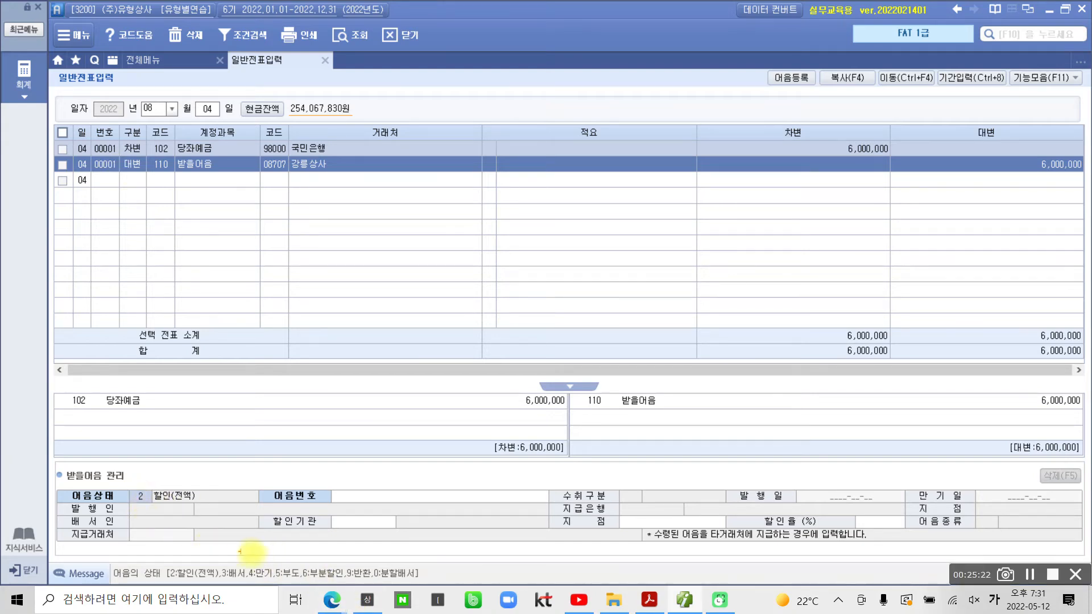
Step: Link 강릉상사's matured electronic note to the 받을어음 credit line with status 4 만기
{"action": "mouse_move", "coordinate": [253, 563]}
{"action": "left_mouse_down"}
{"action": "mouse_move", "coordinate": [248, 574]}
{"action": "mouse_move", "coordinate": [269, 577]}
{"action": "mouse_move", "coordinate": [261, 554]}
{"action": "left_mouse_up"}
{"action": "mouse_move", "coordinate": [136, 485]}
{"action": "left_mouse_down"}
{"action": "mouse_move", "coordinate": [151, 499]}
{"action": "mouse_move", "coordinate": [137, 504]}
{"action": "left_mouse_up"}
{"action": "key", "text": "Escape"}
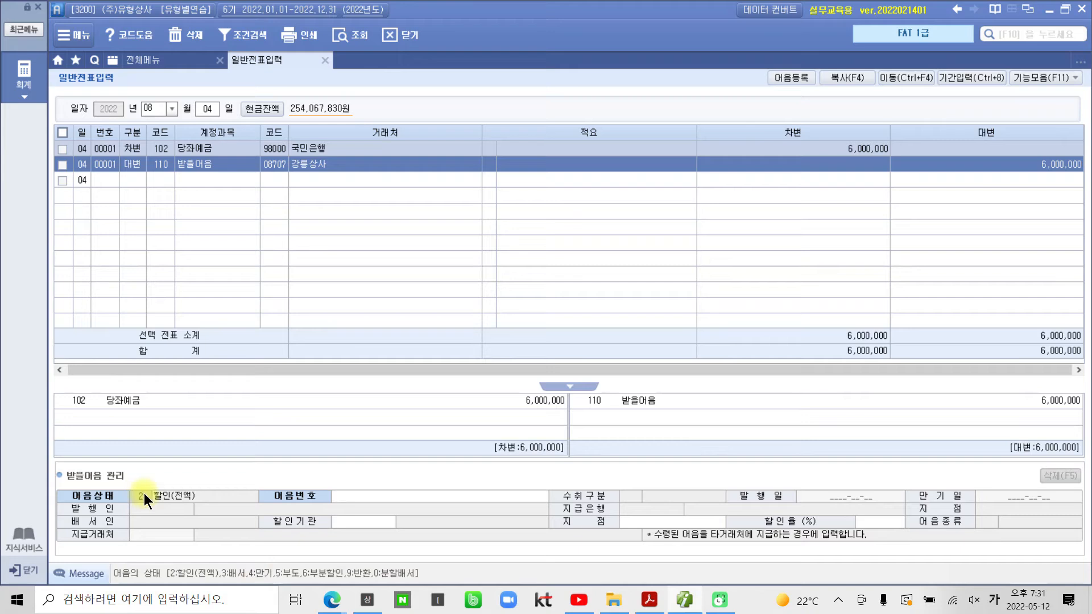
{"action": "type", "text": "4"}
{"action": "key", "text": "Return"}
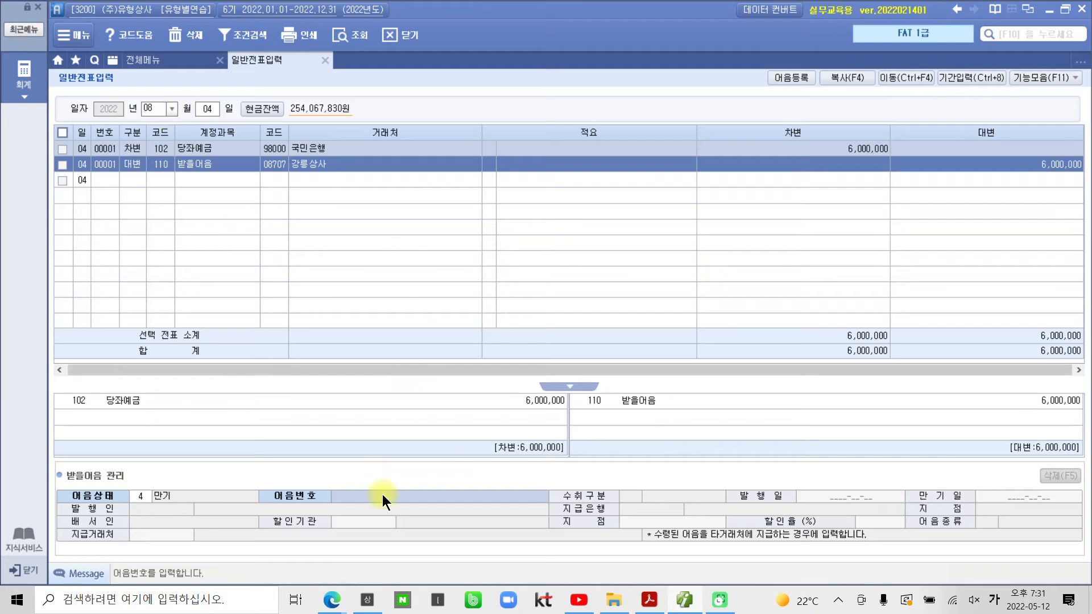
{"action": "key", "text": "F2"}
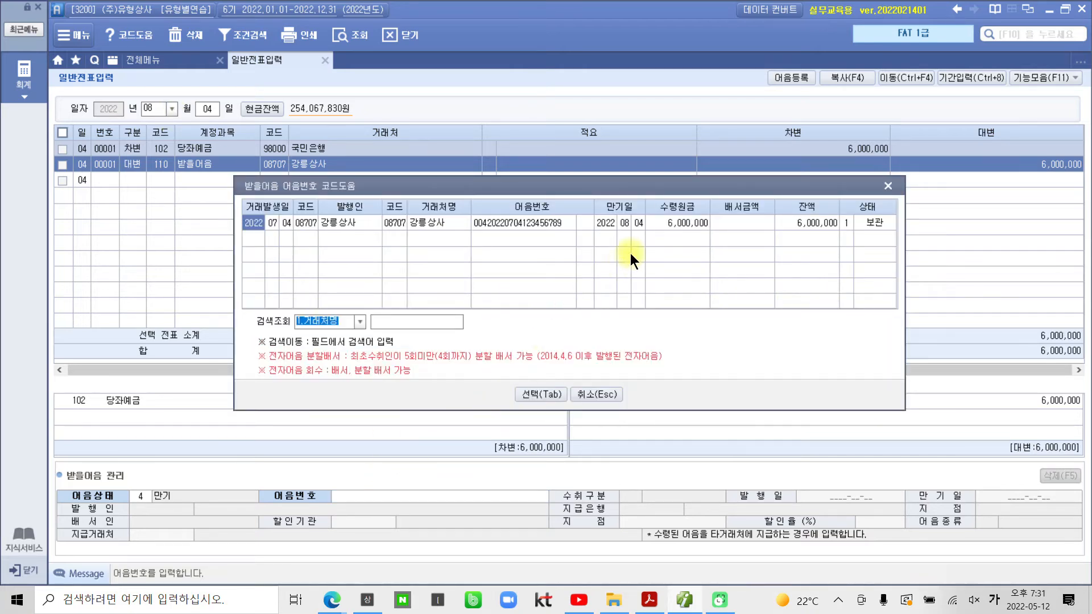
{"action": "left_click", "coordinate": [538, 393]}
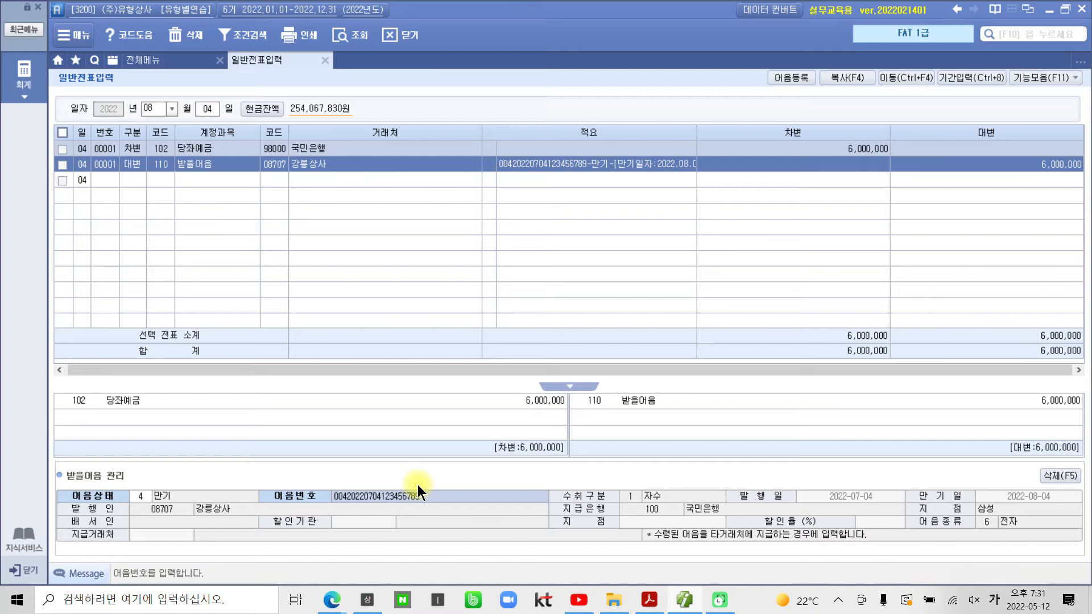
{"action": "key", "text": "Return"}
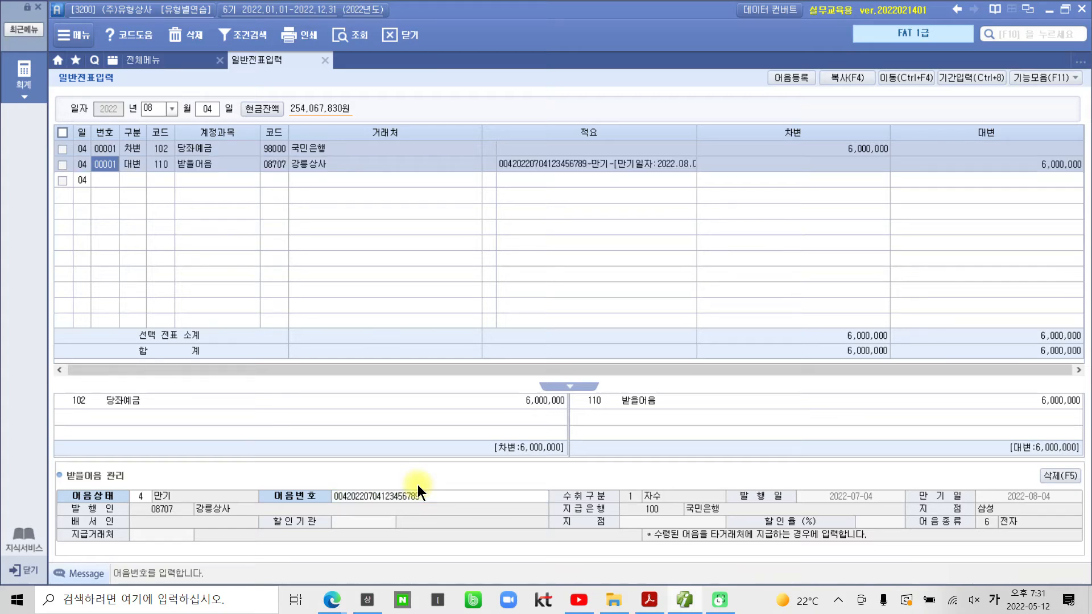
{"action": "left_click", "coordinate": [647, 600]}
Step: Highlight '08월 05일', '할인하고' and '할인료 50,000원을 차감한' in exercise item 5
{"action": "scroll", "coordinate": [276, 423], "scroll_direction": "down", "scroll_amount": 3}
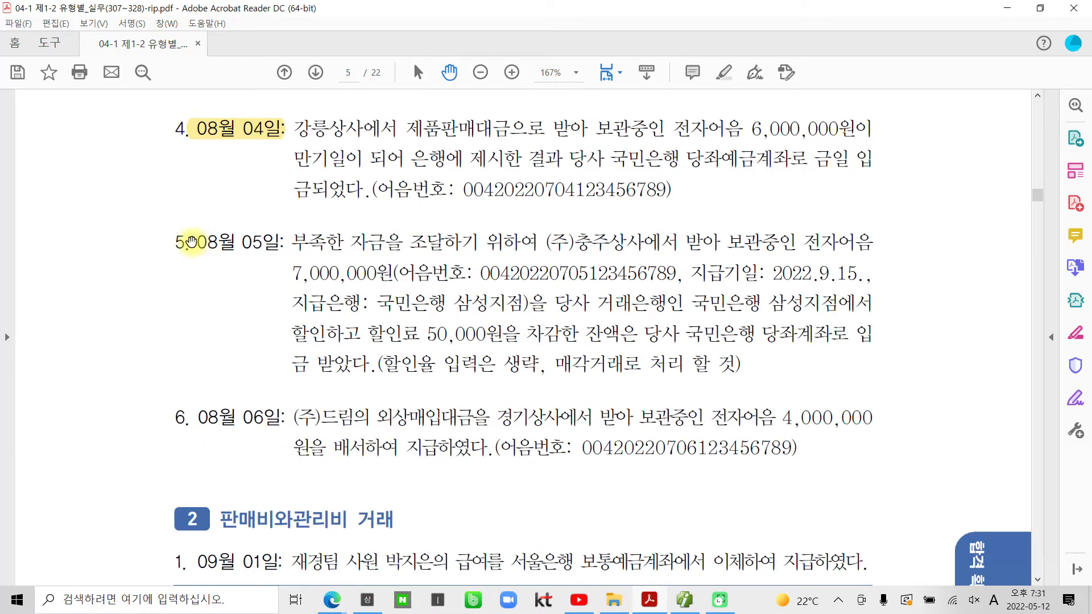
{"action": "left_click_drag", "start_coordinate": [192, 242], "coordinate": [255, 240]}
{"action": "right_click", "coordinate": [255, 240]}
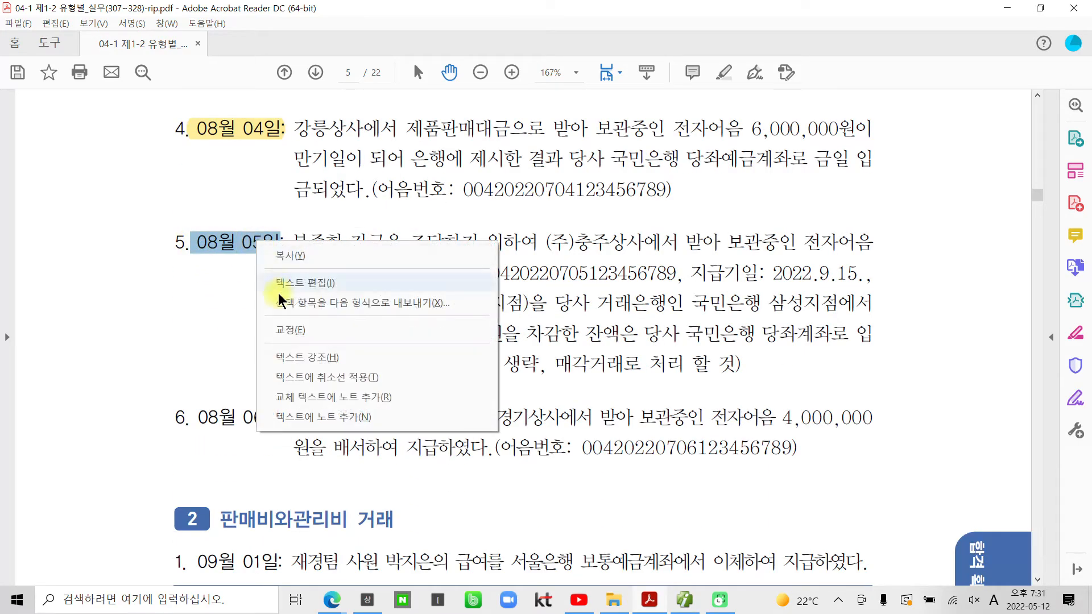
{"action": "left_click", "coordinate": [285, 357]}
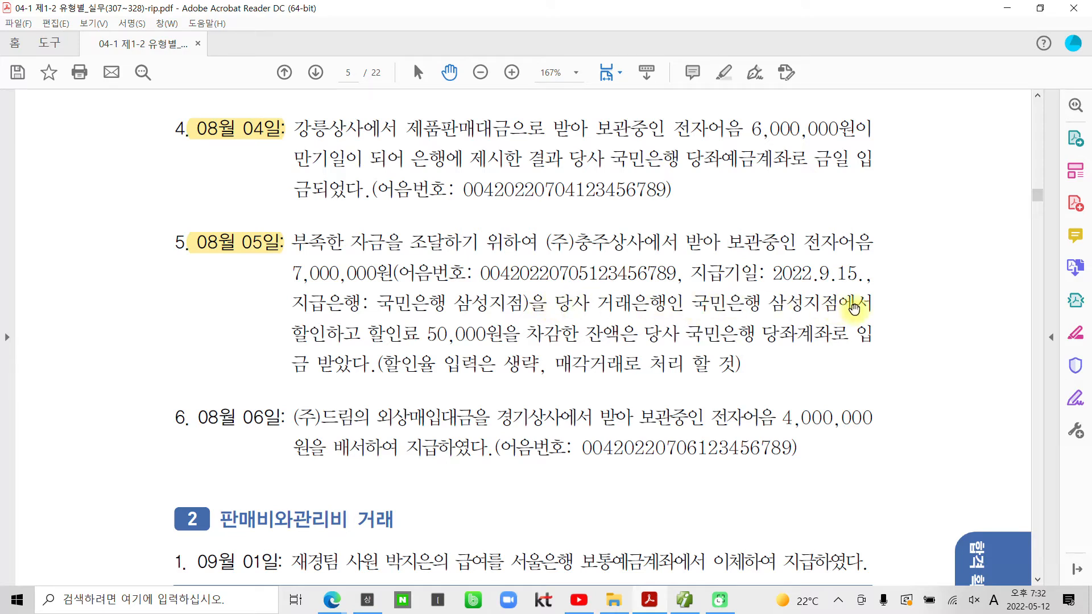
{"action": "left_click_drag", "start_coordinate": [292, 333], "coordinate": [358, 335]}
{"action": "right_click", "coordinate": [354, 336]}
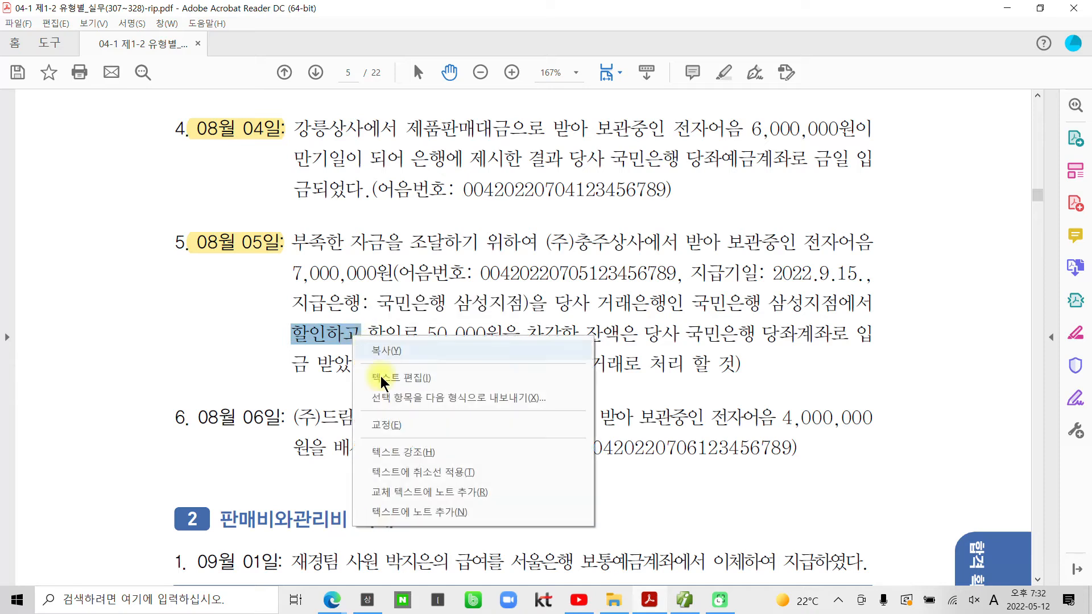
{"action": "left_click", "coordinate": [394, 451]}
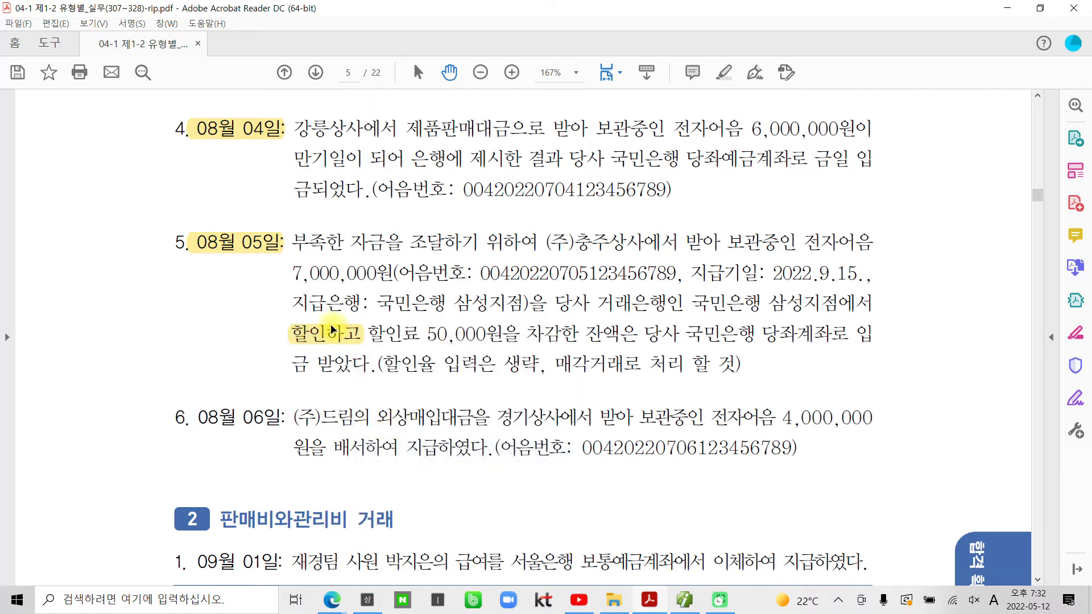
{"action": "left_click_drag", "start_coordinate": [372, 333], "coordinate": [579, 334]}
{"action": "right_click", "coordinate": [547, 333]}
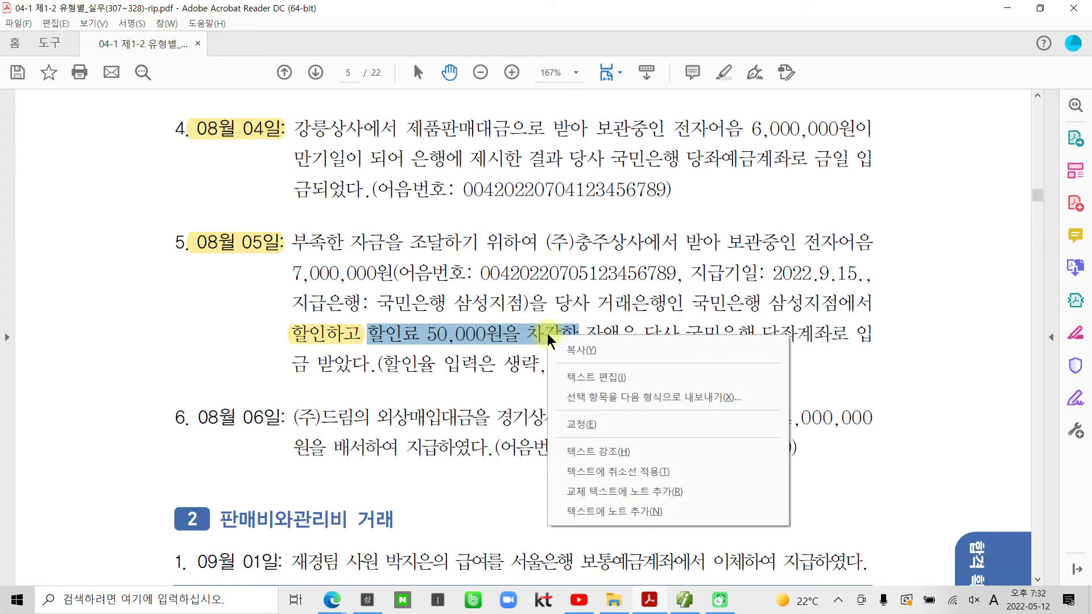
{"action": "left_click", "coordinate": [592, 450]}
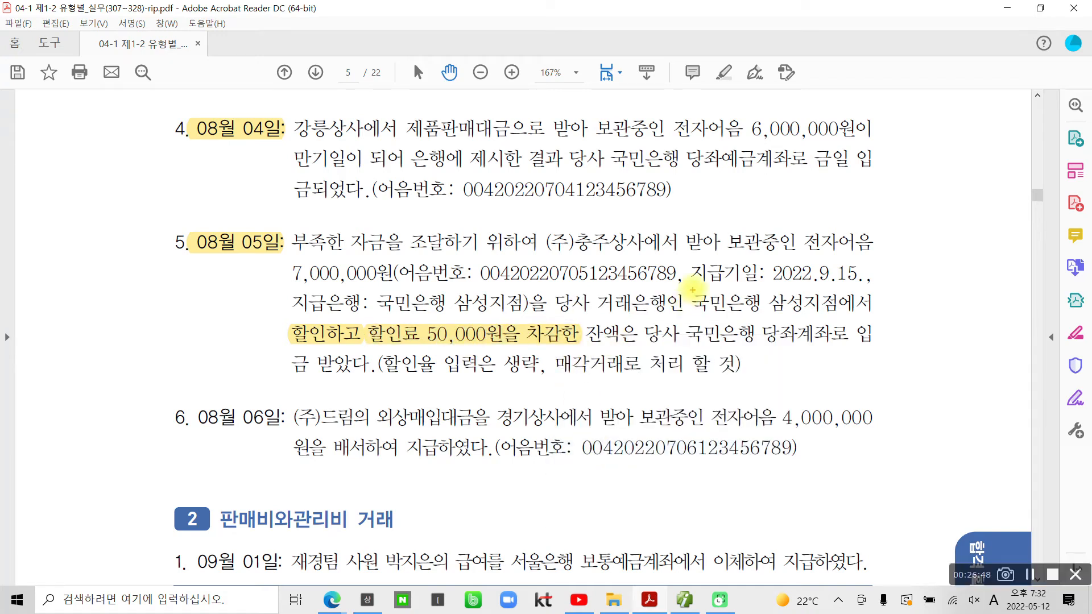
Step: Mark the date, 2022.9.15. maturity and fee with temporary pen strokes, then clear them
{"action": "left_click_drag", "start_coordinate": [187, 254], "coordinate": [297, 256]}
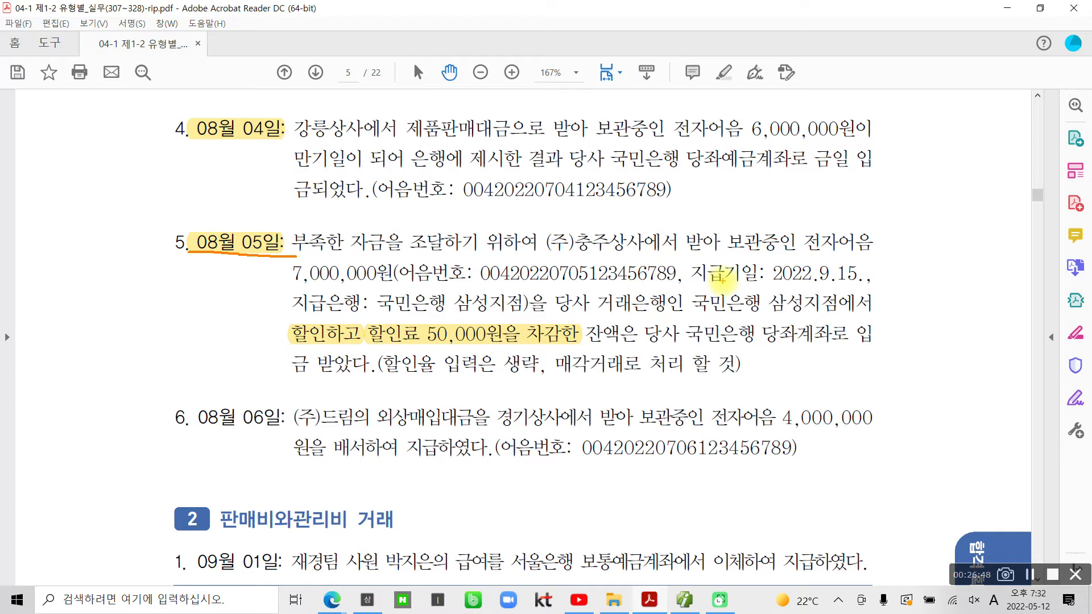
{"action": "left_click_drag", "start_coordinate": [705, 282], "coordinate": [866, 284]}
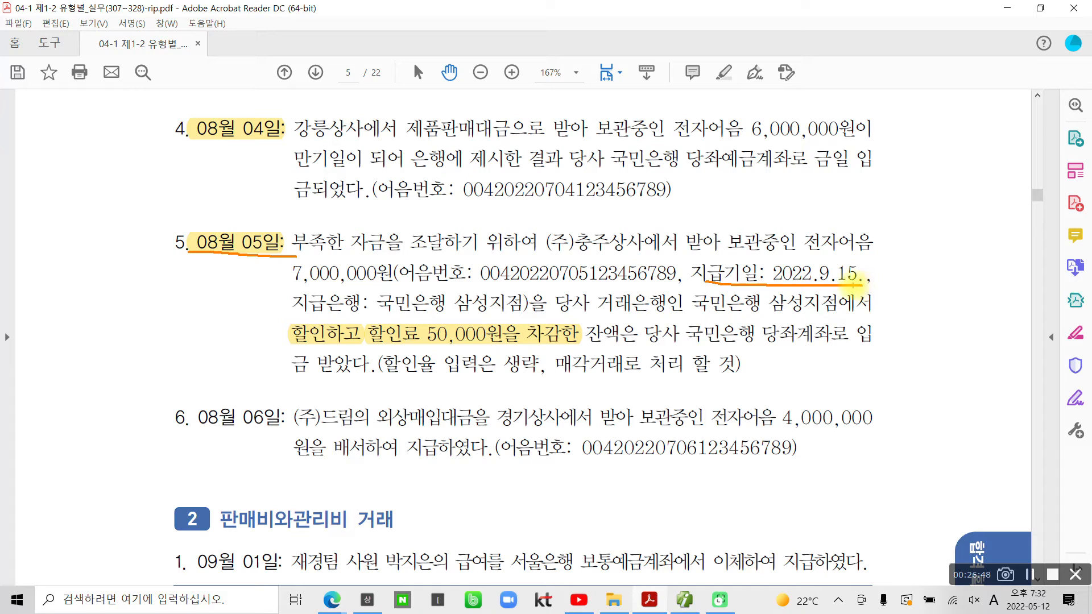
{"action": "mouse_move", "coordinate": [906, 262]}
{"action": "left_mouse_down"}
{"action": "mouse_move", "coordinate": [919, 280]}
{"action": "mouse_move", "coordinate": [905, 284]}
{"action": "mouse_move", "coordinate": [931, 264]}
{"action": "left_mouse_up"}
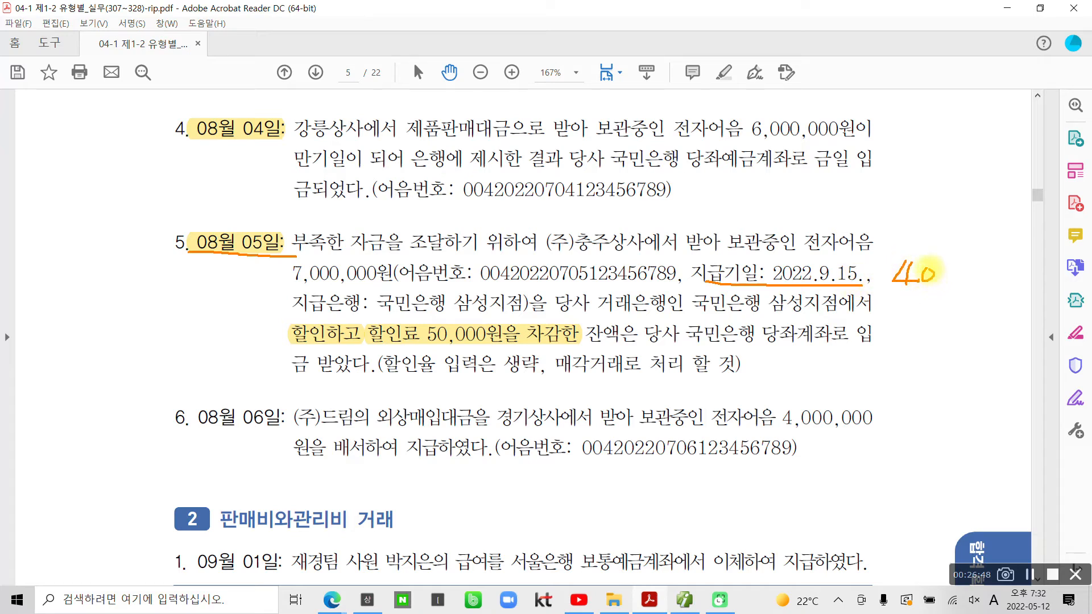
{"action": "mouse_move", "coordinate": [407, 317]}
{"action": "left_mouse_down"}
{"action": "mouse_move", "coordinate": [371, 328]}
{"action": "mouse_move", "coordinate": [423, 347]}
{"action": "mouse_move", "coordinate": [580, 344]}
{"action": "mouse_move", "coordinate": [498, 307]}
{"action": "mouse_move", "coordinate": [387, 319]}
{"action": "mouse_move", "coordinate": [398, 340]}
{"action": "left_mouse_up"}
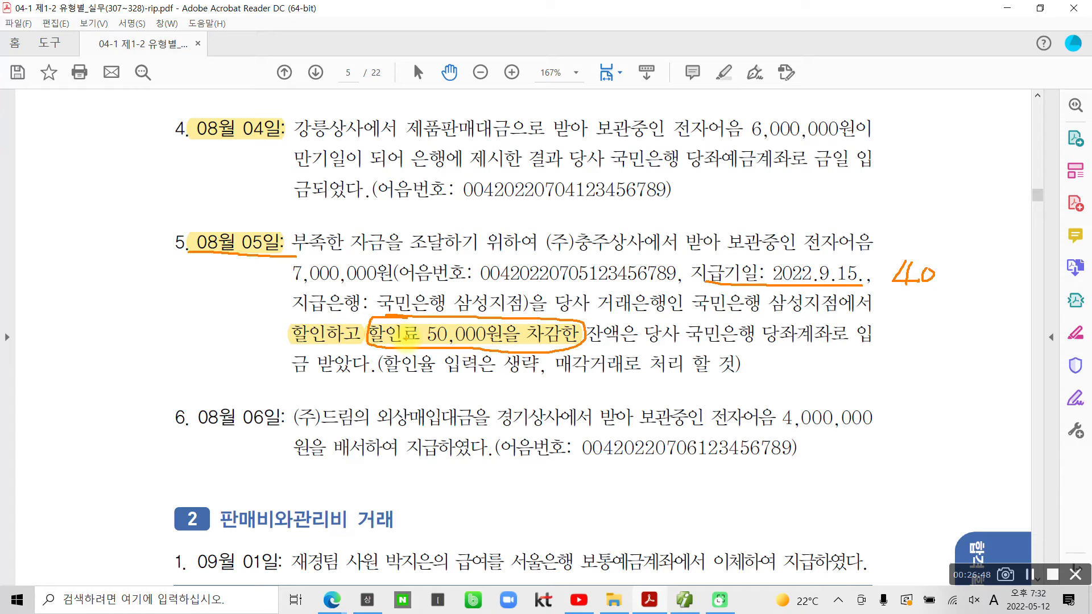
{"action": "key", "text": "Escape"}
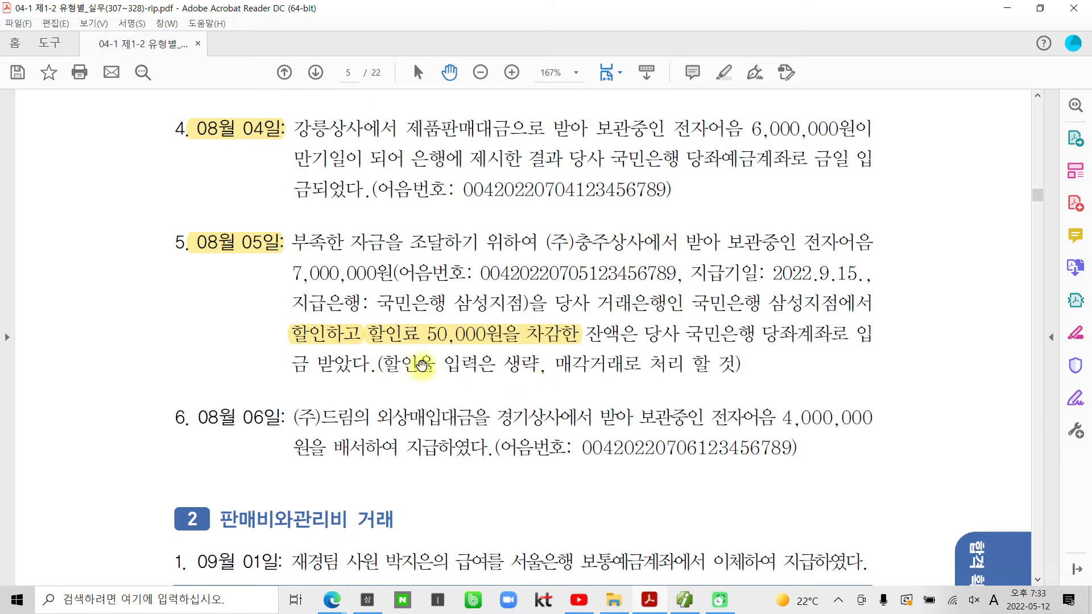
{"action": "left_click_drag", "start_coordinate": [557, 364], "coordinate": [634, 362]}
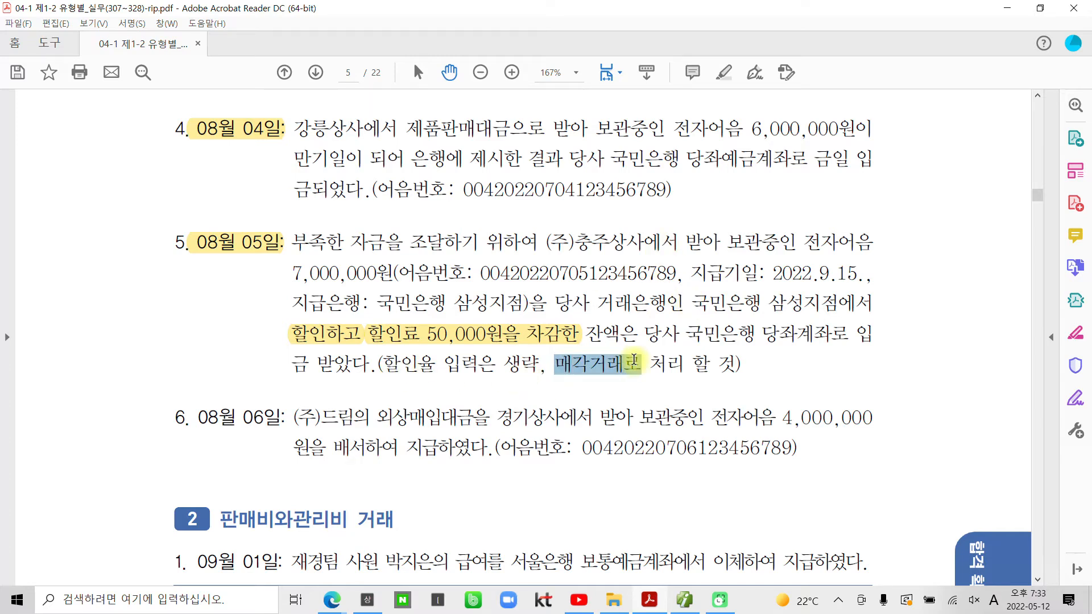
{"action": "left_click", "coordinate": [611, 358]}
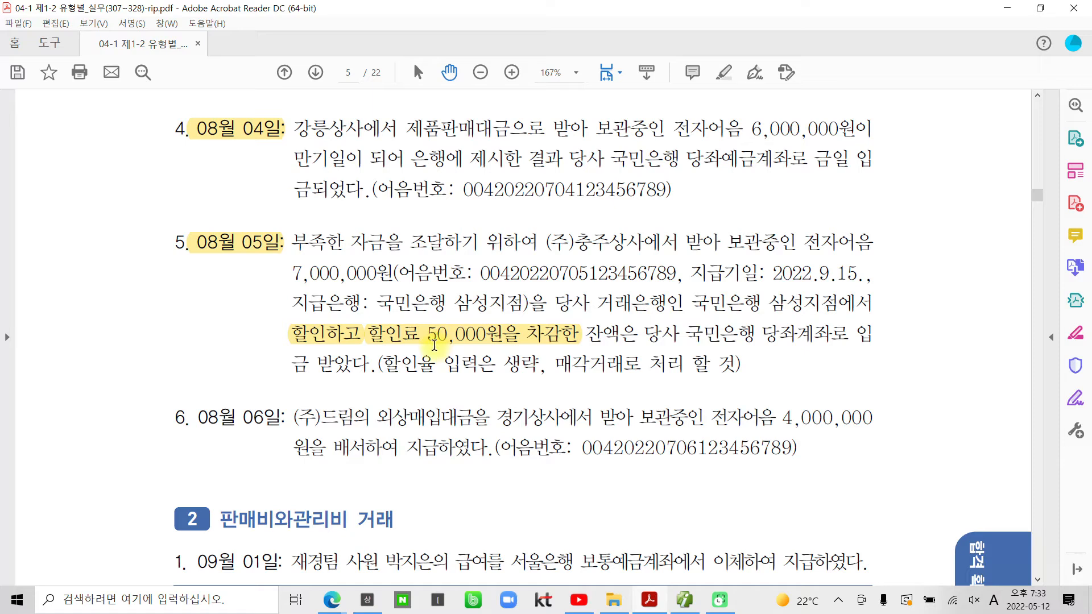
Step: Pen-note 매출채권처분손실 beside the 할인료 50,000원 phrase, clear the marks and return to Smart A
{"action": "left_click_drag", "start_coordinate": [367, 315], "coordinate": [515, 344]}
{"action": "left_click_drag", "start_coordinate": [327, 330], "coordinate": [214, 348]}
{"action": "mouse_move", "coordinate": [74, 324]}
{"action": "left_mouse_down"}
{"action": "mouse_move", "coordinate": [83, 373]}
{"action": "mouse_move", "coordinate": [97, 366]}
{"action": "left_mouse_up"}
{"action": "mouse_move", "coordinate": [120, 317]}
{"action": "left_mouse_down"}
{"action": "mouse_move", "coordinate": [121, 369]}
{"action": "mouse_move", "coordinate": [137, 341]}
{"action": "left_mouse_up"}
{"action": "mouse_move", "coordinate": [136, 297]}
{"action": "left_mouse_down"}
{"action": "mouse_move", "coordinate": [135, 421]}
{"action": "mouse_move", "coordinate": [169, 311]}
{"action": "left_mouse_up"}
{"action": "mouse_move", "coordinate": [149, 340]}
{"action": "left_mouse_down"}
{"action": "mouse_move", "coordinate": [181, 318]}
{"action": "mouse_move", "coordinate": [183, 393]}
{"action": "left_mouse_up"}
{"action": "left_click_drag", "start_coordinate": [200, 347], "coordinate": [217, 316]}
{"action": "left_click_drag", "start_coordinate": [200, 376], "coordinate": [228, 374]}
{"action": "left_click_drag", "start_coordinate": [230, 328], "coordinate": [233, 372]}
{"action": "mouse_move", "coordinate": [233, 349]}
{"action": "left_mouse_down"}
{"action": "mouse_move", "coordinate": [245, 345]}
{"action": "mouse_move", "coordinate": [247, 388]}
{"action": "left_mouse_up"}
{"action": "mouse_move", "coordinate": [259, 327]}
{"action": "left_mouse_down"}
{"action": "mouse_move", "coordinate": [260, 370]}
{"action": "mouse_move", "coordinate": [289, 350]}
{"action": "left_mouse_up"}
{"action": "left_click_drag", "start_coordinate": [296, 317], "coordinate": [310, 380]}
{"action": "mouse_move", "coordinate": [183, 392]}
{"action": "left_mouse_down"}
{"action": "mouse_move", "coordinate": [206, 420]}
{"action": "mouse_move", "coordinate": [176, 452]}
{"action": "left_mouse_up"}
{"action": "left_click_drag", "start_coordinate": [192, 436], "coordinate": [216, 455]}
{"action": "left_click_drag", "start_coordinate": [230, 401], "coordinate": [230, 476]}
{"action": "left_click_drag", "start_coordinate": [258, 418], "coordinate": [257, 439]}
{"action": "left_click_drag", "start_coordinate": [279, 388], "coordinate": [283, 422]}
{"action": "mouse_move", "coordinate": [269, 422]}
{"action": "left_mouse_down"}
{"action": "mouse_move", "coordinate": [285, 422]}
{"action": "mouse_move", "coordinate": [289, 441]}
{"action": "left_mouse_up"}
{"action": "mouse_move", "coordinate": [278, 444]}
{"action": "left_mouse_down"}
{"action": "mouse_move", "coordinate": [278, 468]}
{"action": "mouse_move", "coordinate": [304, 460]}
{"action": "left_mouse_up"}
{"action": "left_click_drag", "start_coordinate": [333, 391], "coordinate": [304, 436]}
{"action": "left_click_drag", "start_coordinate": [321, 415], "coordinate": [352, 424]}
{"action": "mouse_move", "coordinate": [340, 426]}
{"action": "left_mouse_down"}
{"action": "mouse_move", "coordinate": [341, 440]}
{"action": "mouse_move", "coordinate": [358, 431]}
{"action": "left_mouse_up"}
{"action": "left_click_drag", "start_coordinate": [325, 451], "coordinate": [336, 468]}
{"action": "left_click_drag", "start_coordinate": [388, 401], "coordinate": [360, 436]}
{"action": "left_click_drag", "start_coordinate": [382, 413], "coordinate": [398, 421]}
{"action": "left_click_drag", "start_coordinate": [416, 380], "coordinate": [418, 437]}
{"action": "left_click_drag", "start_coordinate": [400, 449], "coordinate": [422, 472]}
{"action": "left_click_drag", "start_coordinate": [330, 458], "coordinate": [353, 465]}
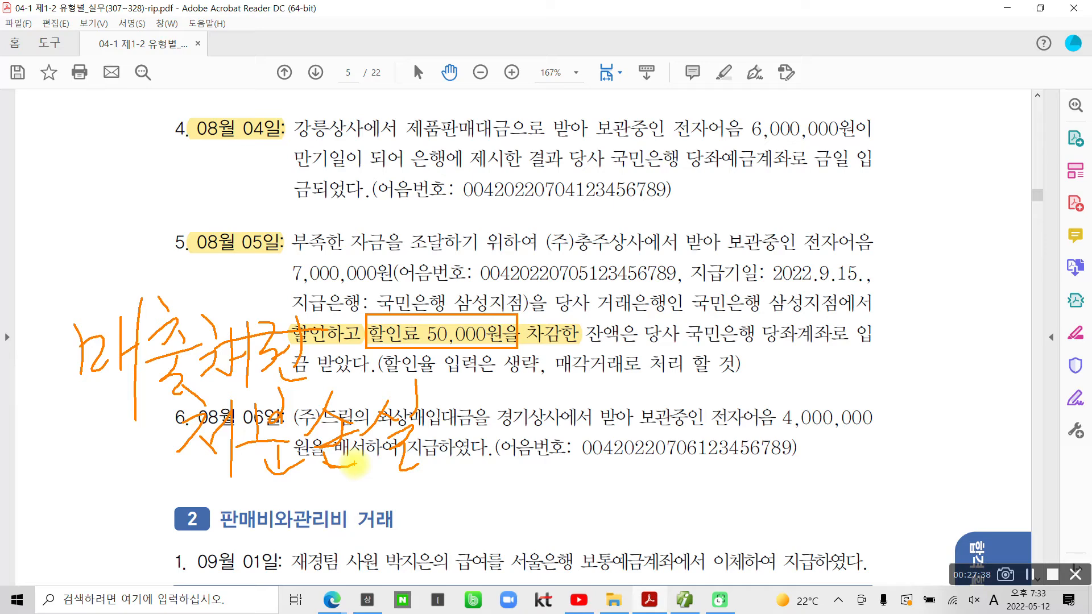
{"action": "key", "text": "Escape"}
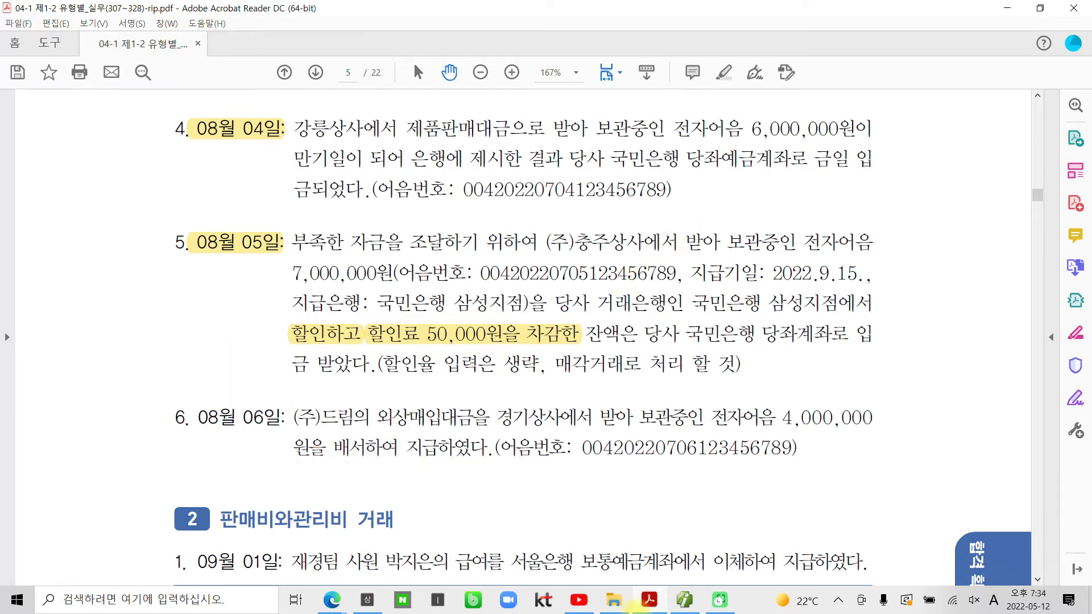
{"action": "left_click", "coordinate": [685, 600]}
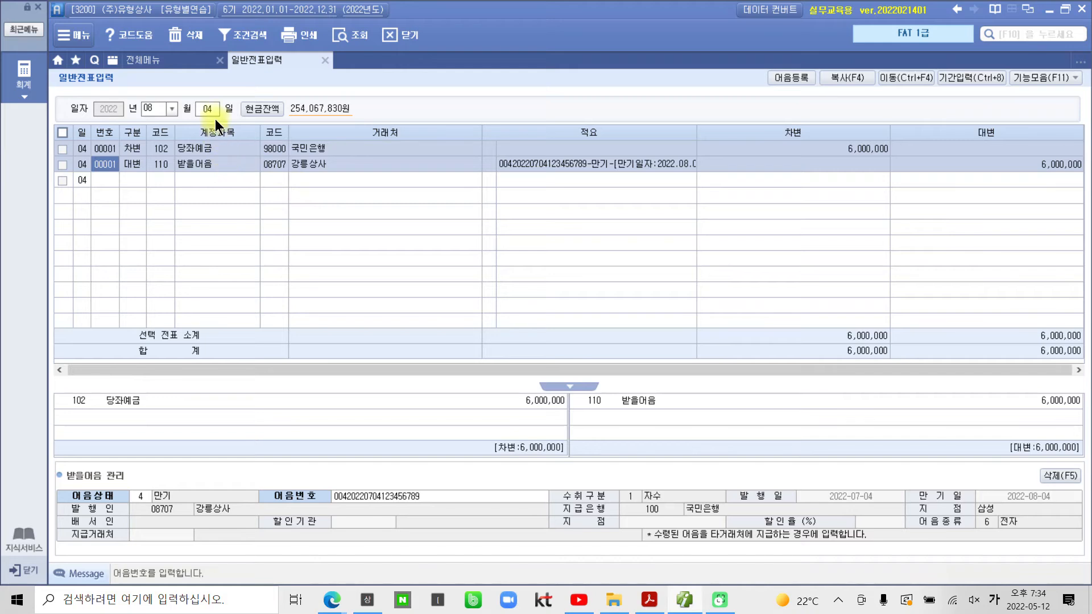
Step: On day 05, credit 110 받을어음 for (주)충주상사 with 7,000,000
{"action": "left_click", "coordinate": [213, 111]}
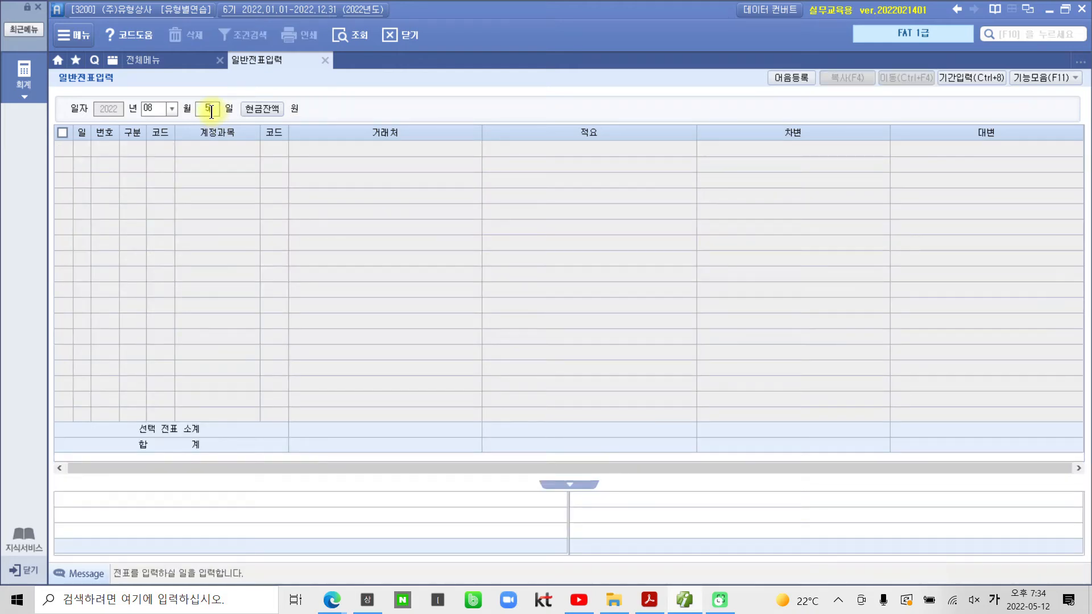
{"action": "type", "text": "05"}
{"action": "key", "text": "Return"}
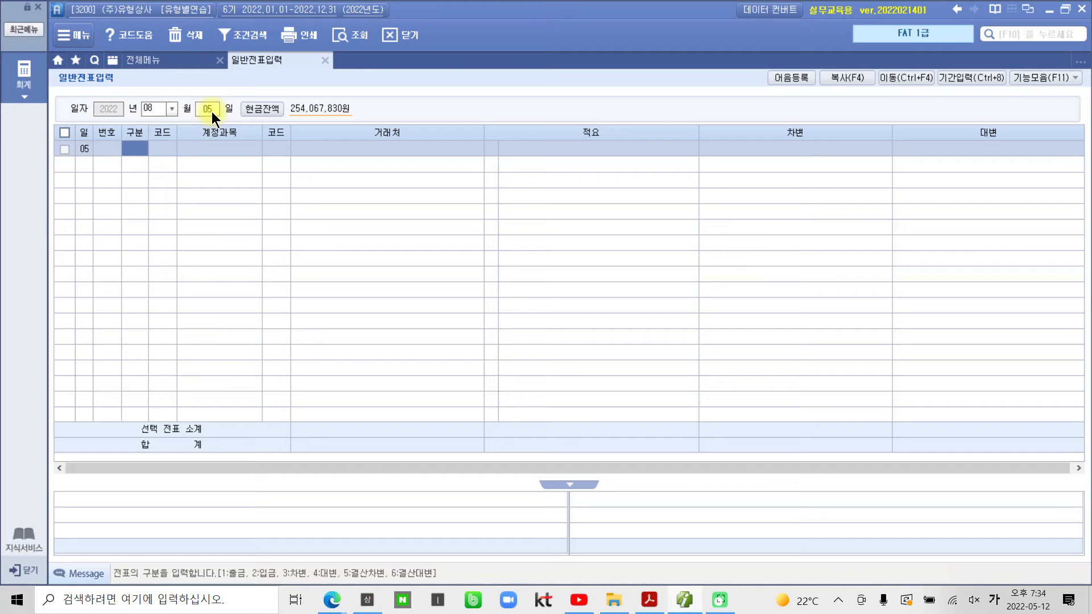
{"action": "type", "text": "4"}
{"action": "key", "text": "Return"}
{"action": "type", "text": "110"}
{"action": "key", "text": "Return"}
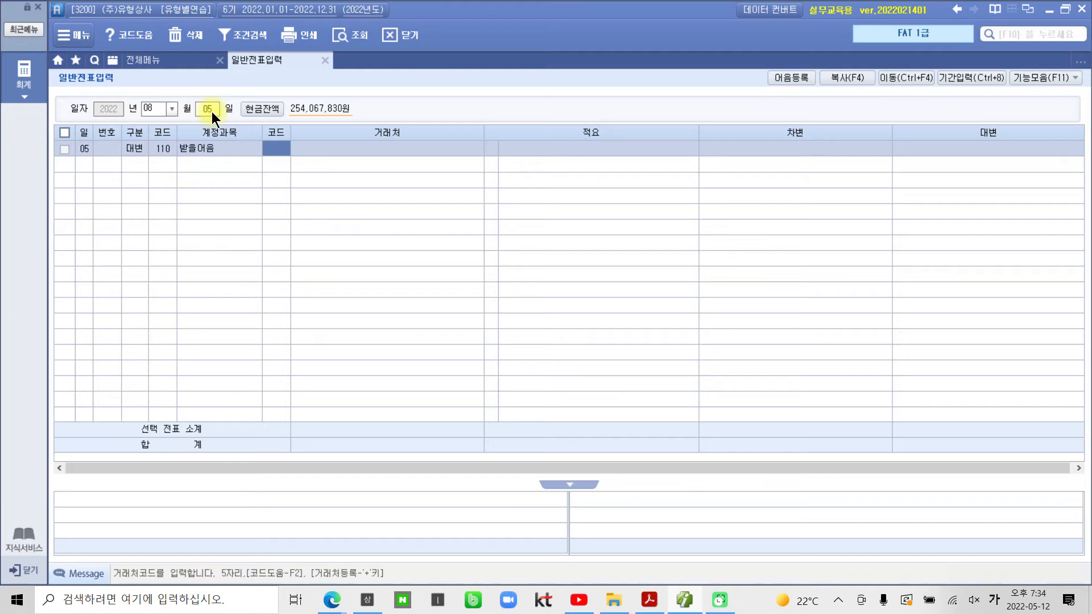
{"action": "type", "text": "충"}
{"action": "key", "text": "Return"}
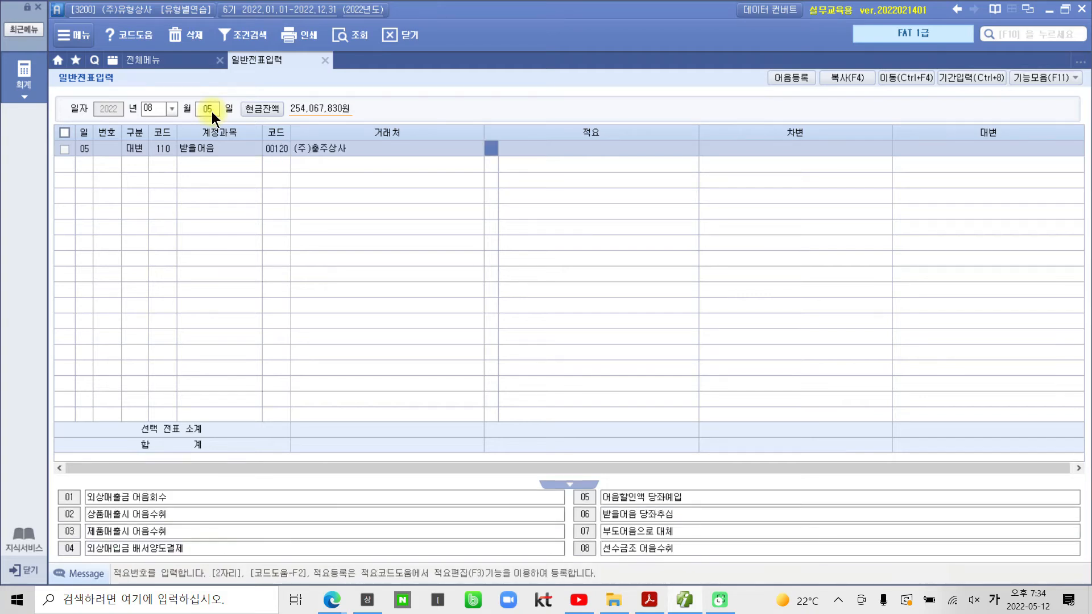
{"action": "key", "text": "Return"}
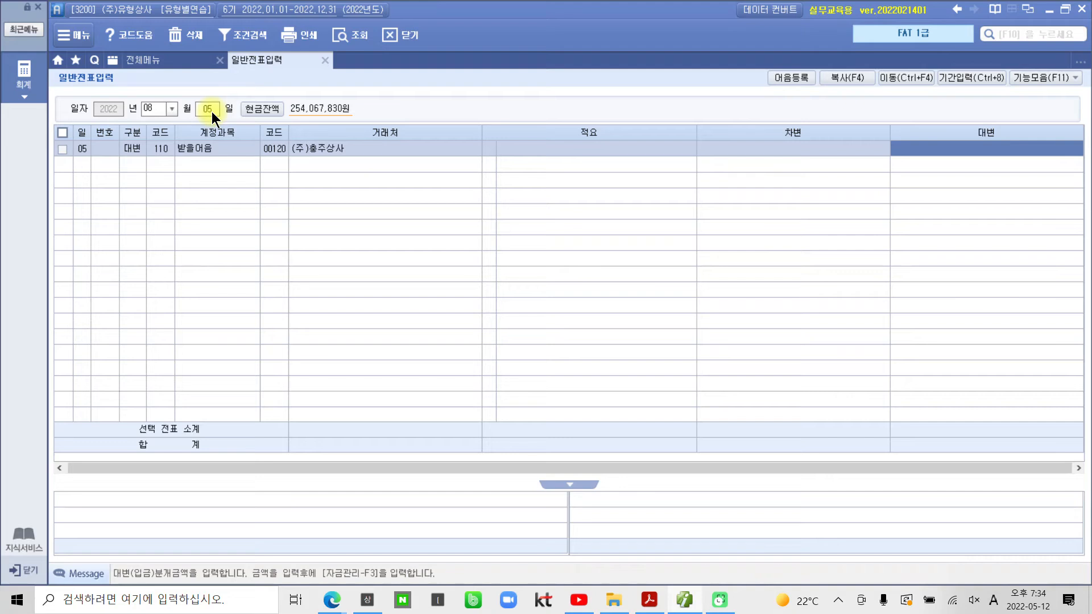
{"action": "type", "text": "7000000"}
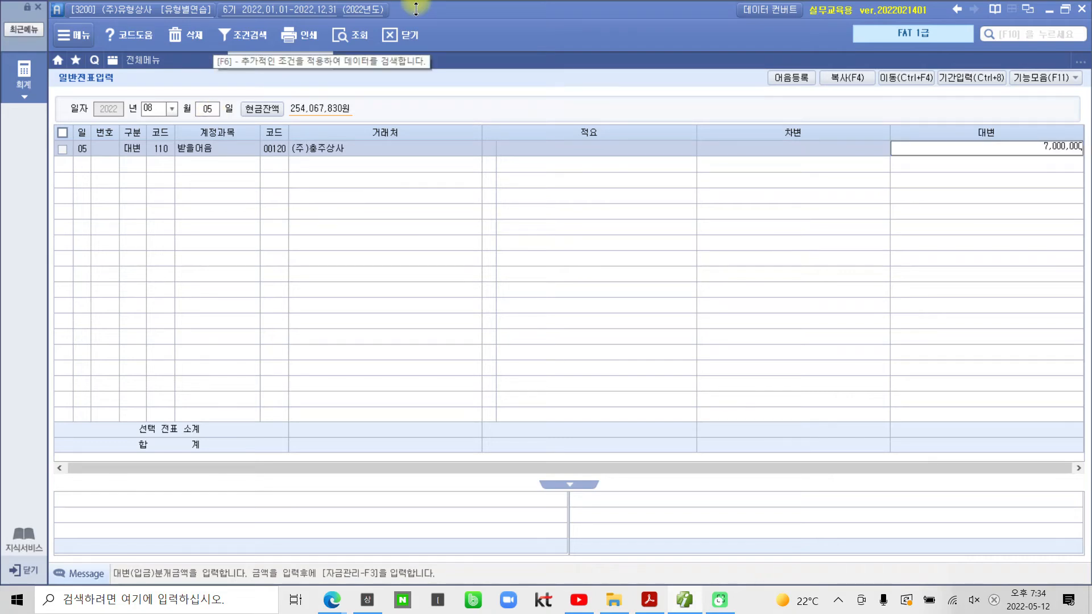
{"action": "key", "text": "Return"}
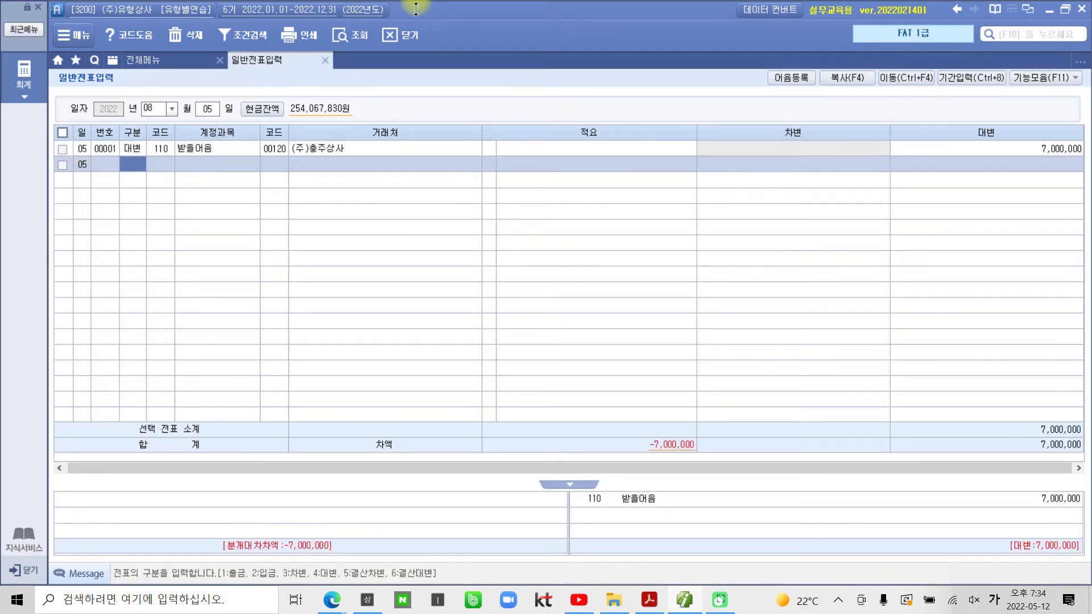
Step: Start a debit line and search the accounts matching 매출
{"action": "type", "text": "3"}
{"action": "key", "text": "Return"}
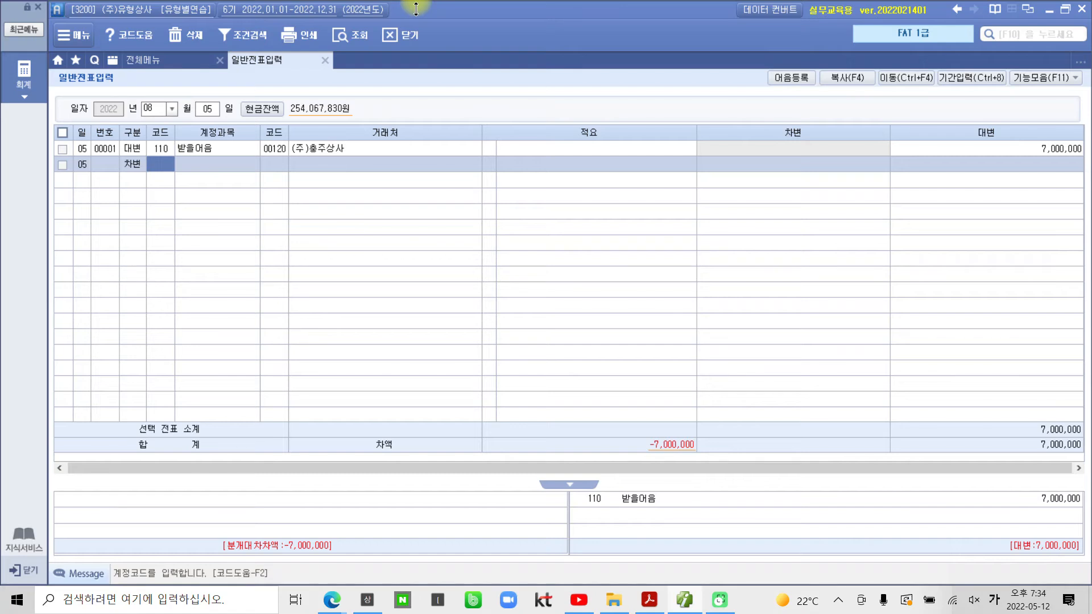
{"action": "type", "text": "매출"}
{"action": "key", "text": "Return"}
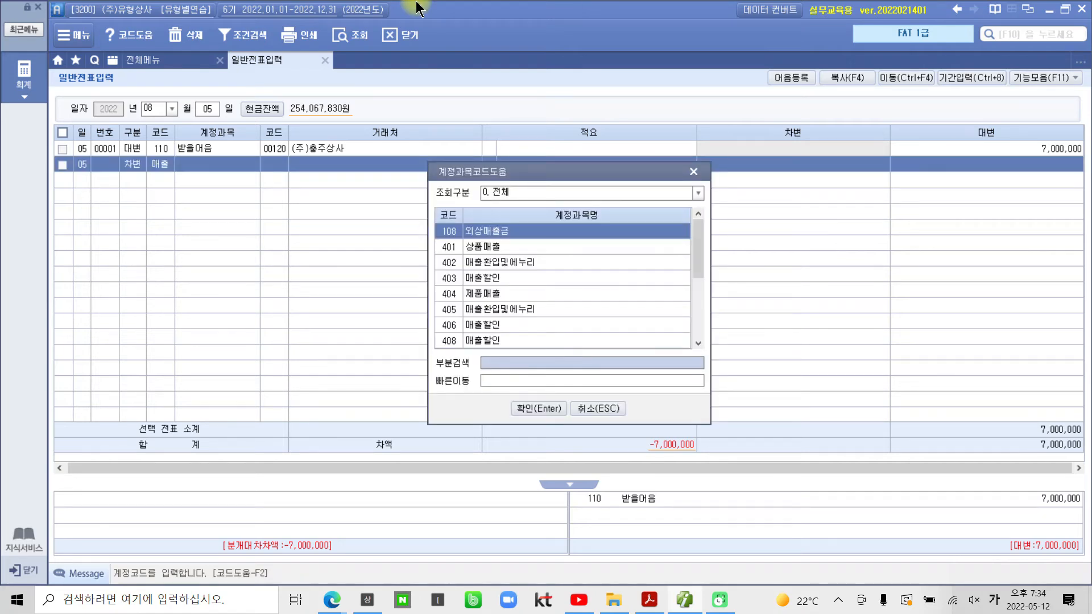
{"action": "key", "text": "Down"}
{"action": "key", "text": "Down"}
{"action": "key", "text": "Down"}
{"action": "key", "text": "Down"}
{"action": "key", "text": "Down"}
{"action": "key", "text": "Down"}
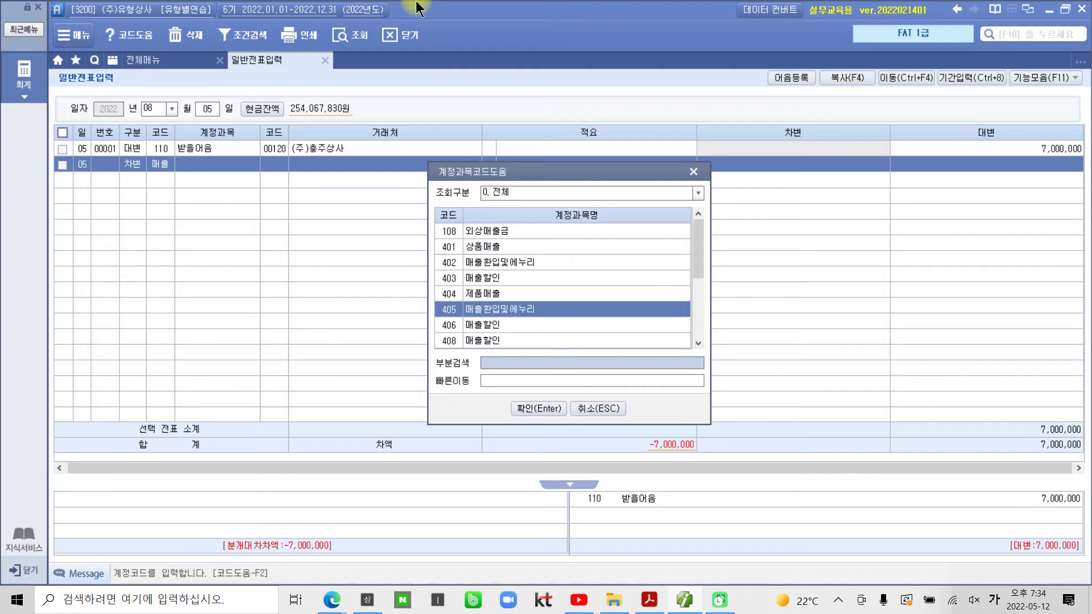
{"action": "key", "text": "Down"}
{"action": "key", "text": "Down"}
{"action": "key", "text": "Down"}
{"action": "key", "text": "Down"}
{"action": "key", "text": "Down"}
{"action": "key", "text": "Down"}
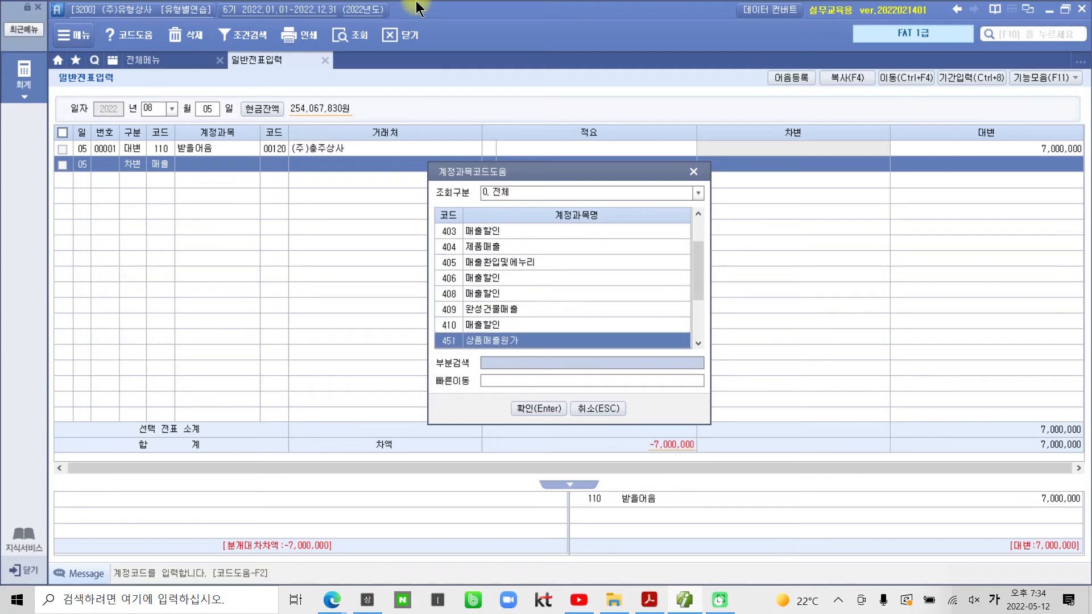
Step: Debit 매출채권처분손실 (936) for 50,000
{"action": "key", "text": "Down"}
{"action": "key", "text": "Down"}
{"action": "key", "text": "Down"}
{"action": "key", "text": "Up"}
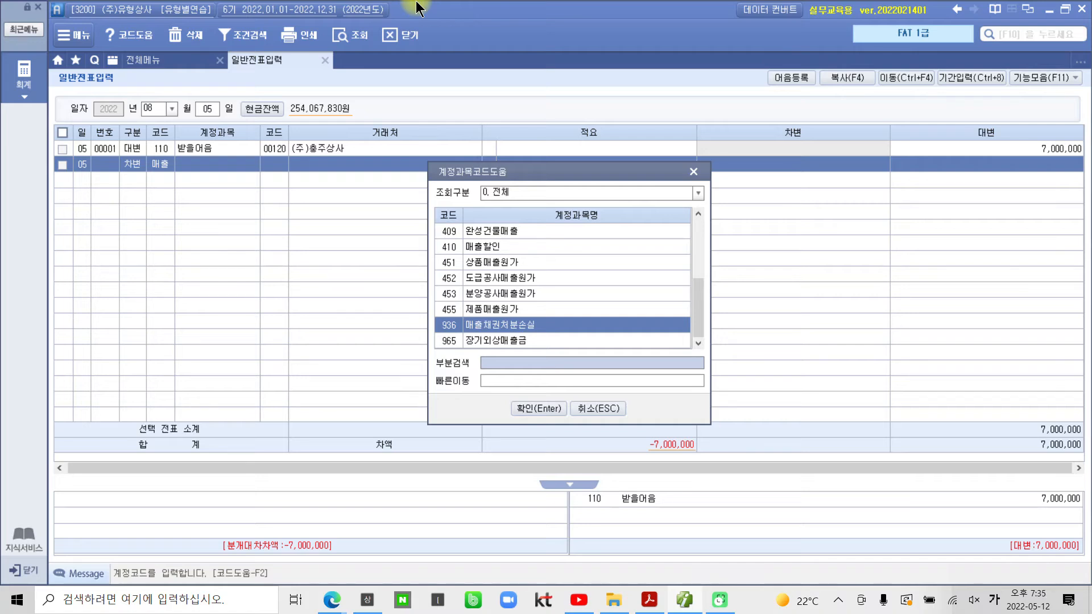
{"action": "key", "text": "Return"}
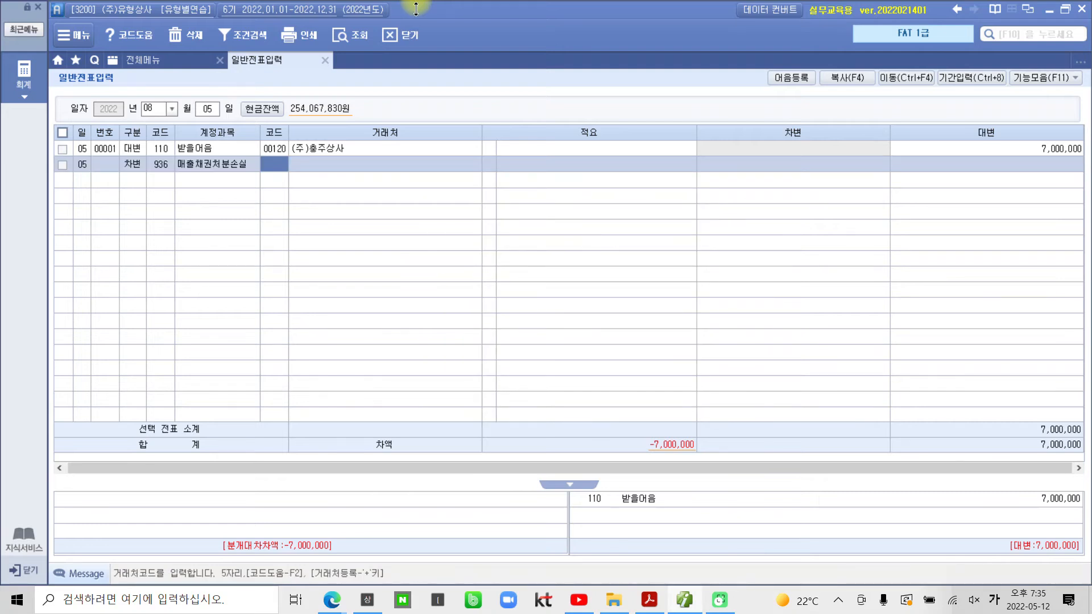
{"action": "key", "text": "Return"}
{"action": "key", "text": "Return"}
{"action": "key", "text": "Return"}
{"action": "key", "text": "Return"}
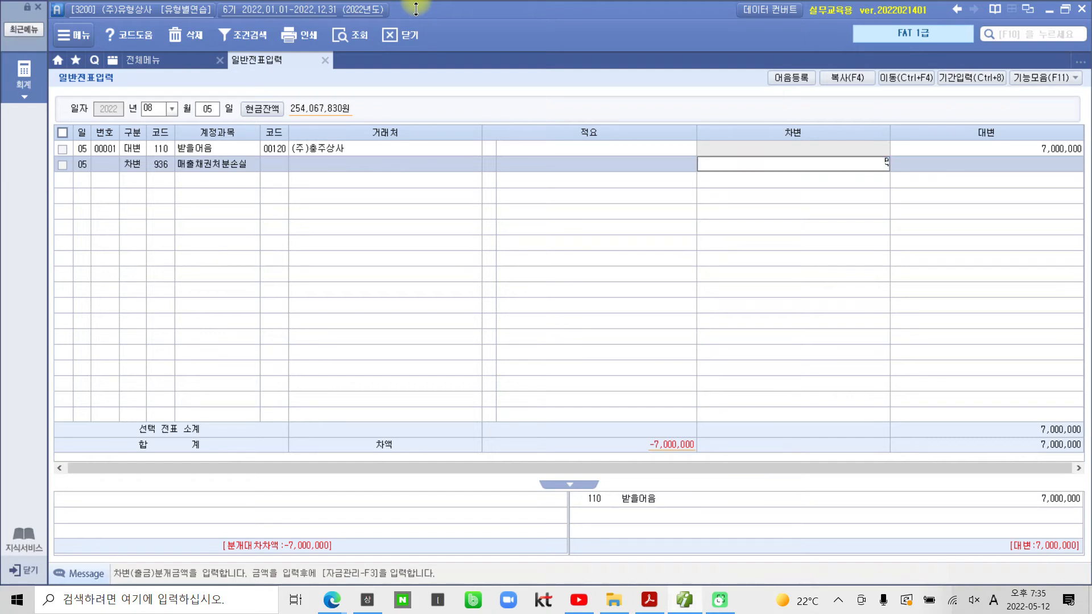
{"action": "type", "text": "500000"}
{"action": "key", "text": "Return"}
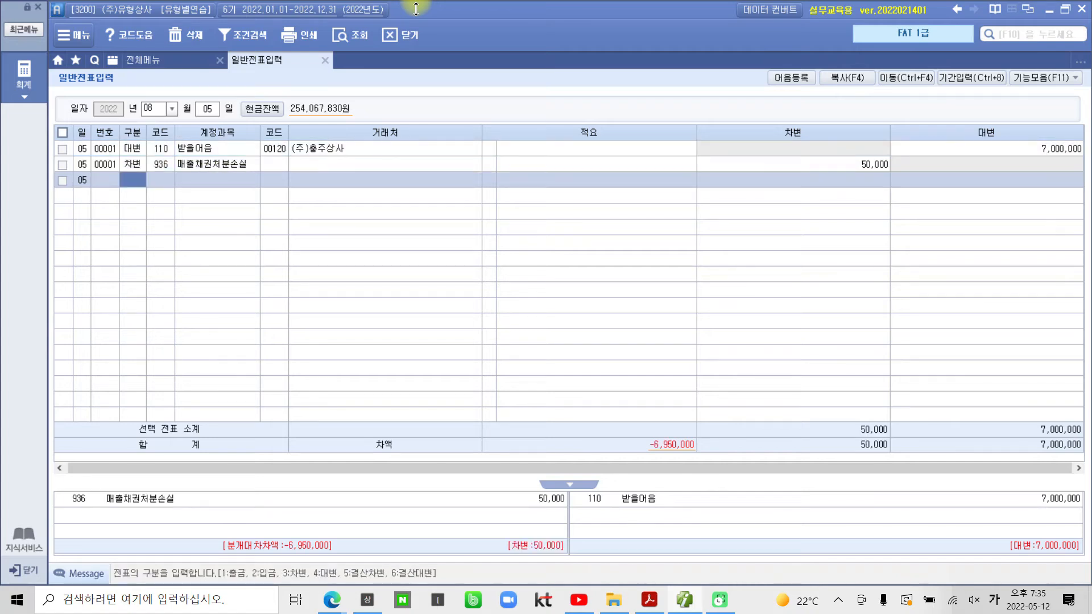
Step: Debit 102 당좌예금 with partner 국민은행 (98000) for 6,950,000, balancing the voucher
{"action": "type", "text": "3"}
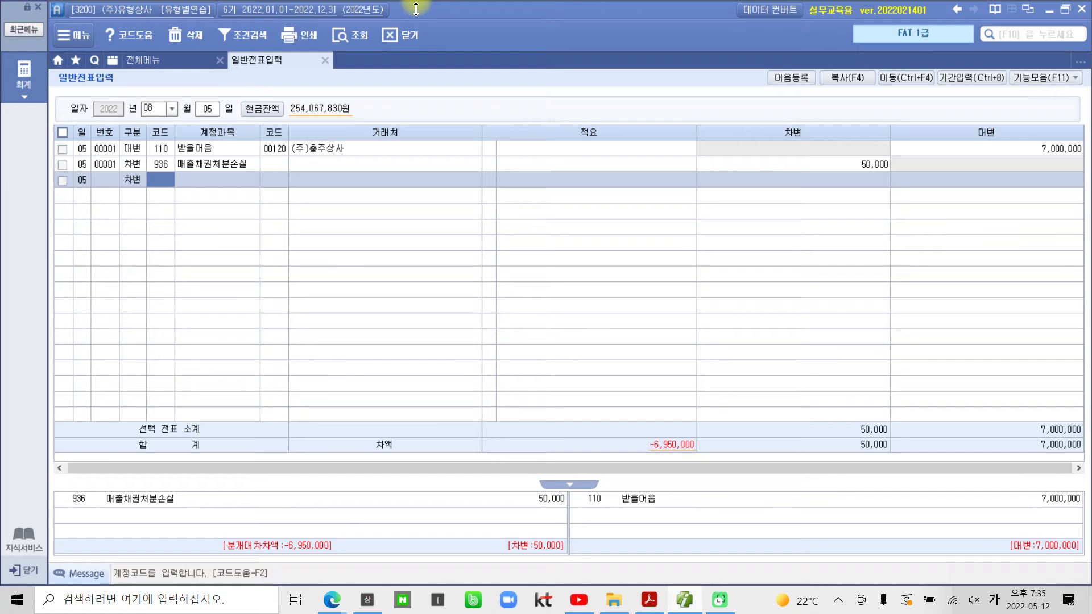
{"action": "type", "text": "보"}
{"action": "key", "text": "BackSpace"}
{"action": "key", "text": "BackSpace"}
{"action": "type", "text": "102"}
{"action": "key", "text": "Return"}
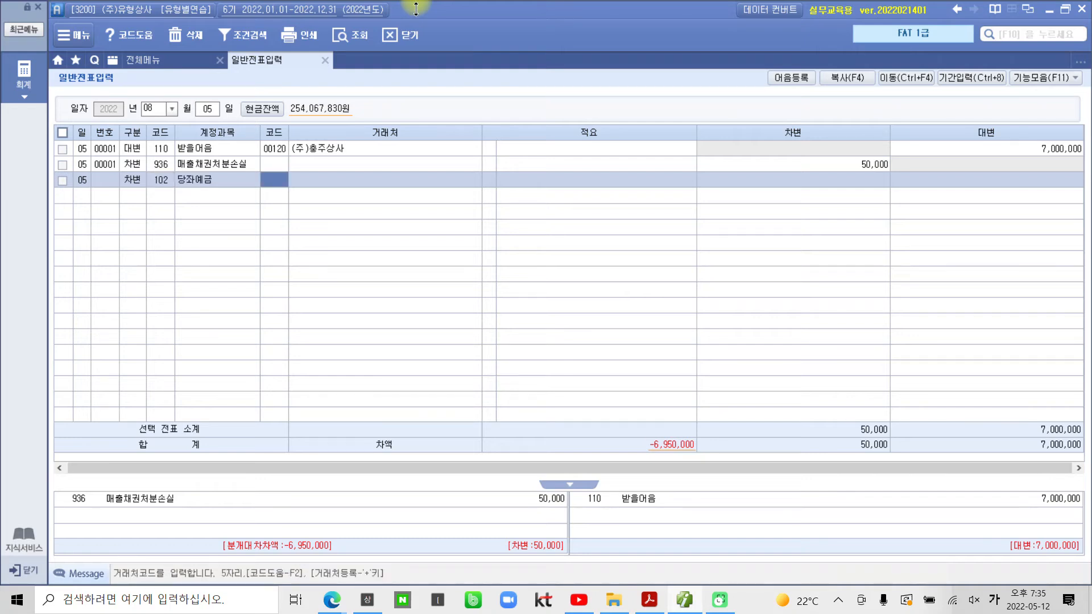
{"action": "type", "text": "98000"}
{"action": "key", "text": "Return"}
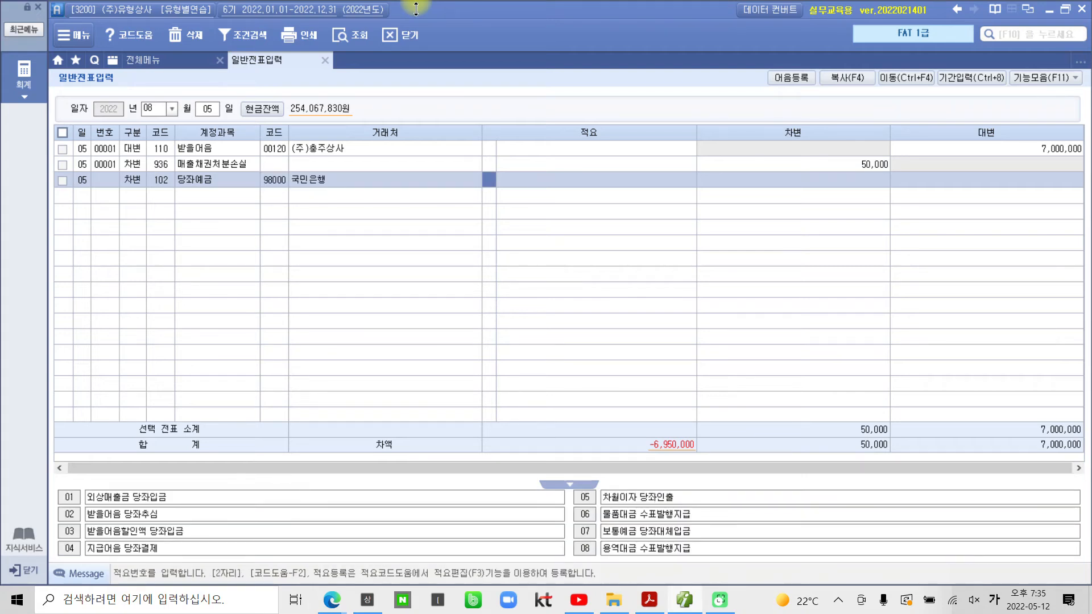
{"action": "key", "text": "Return"}
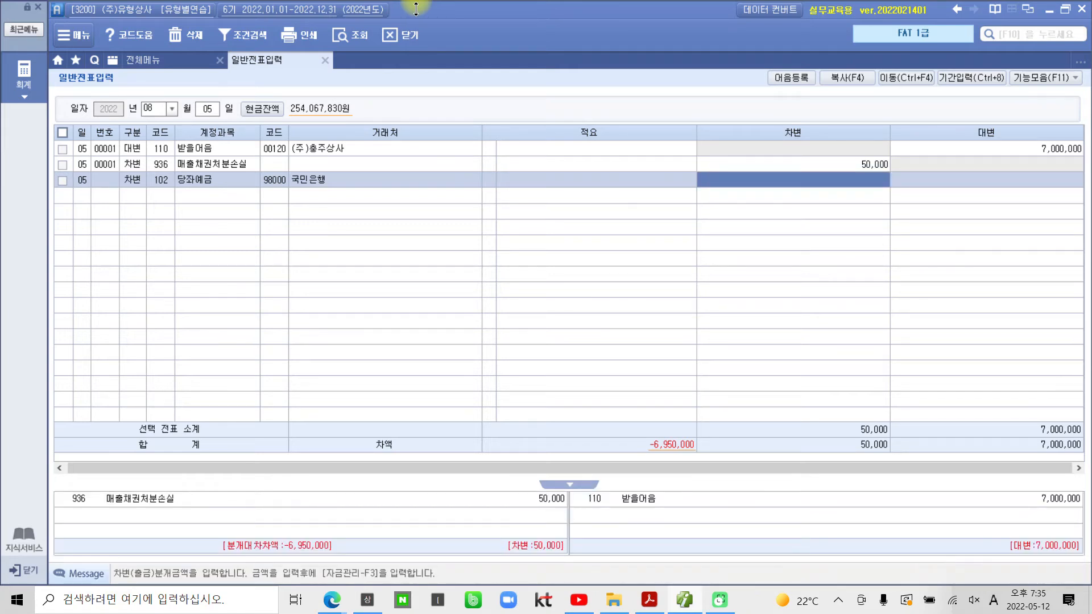
{"action": "type", "text": "6950000"}
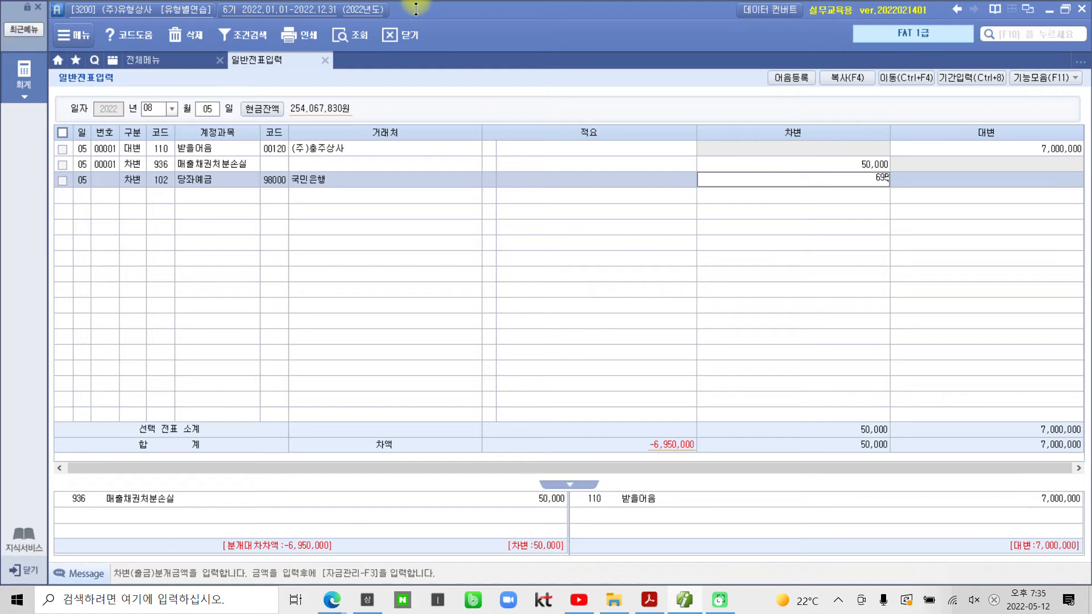
{"action": "key", "text": "Return"}
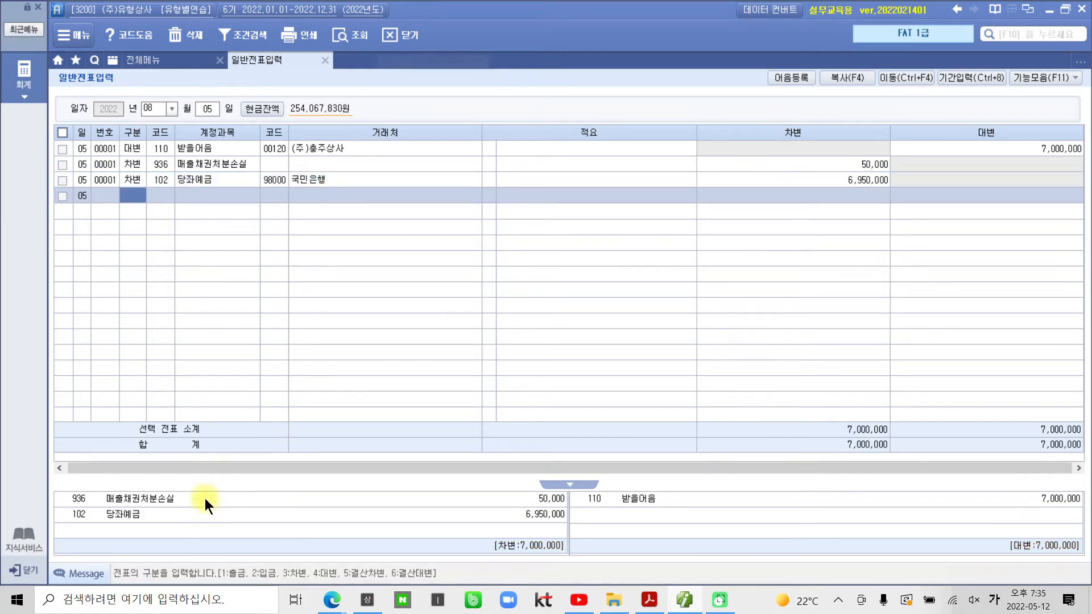
{"action": "mouse_move", "coordinate": [57, 486]}
{"action": "left_mouse_down"}
{"action": "mouse_move", "coordinate": [212, 533]}
{"action": "mouse_move", "coordinate": [573, 533]}
{"action": "left_mouse_up"}
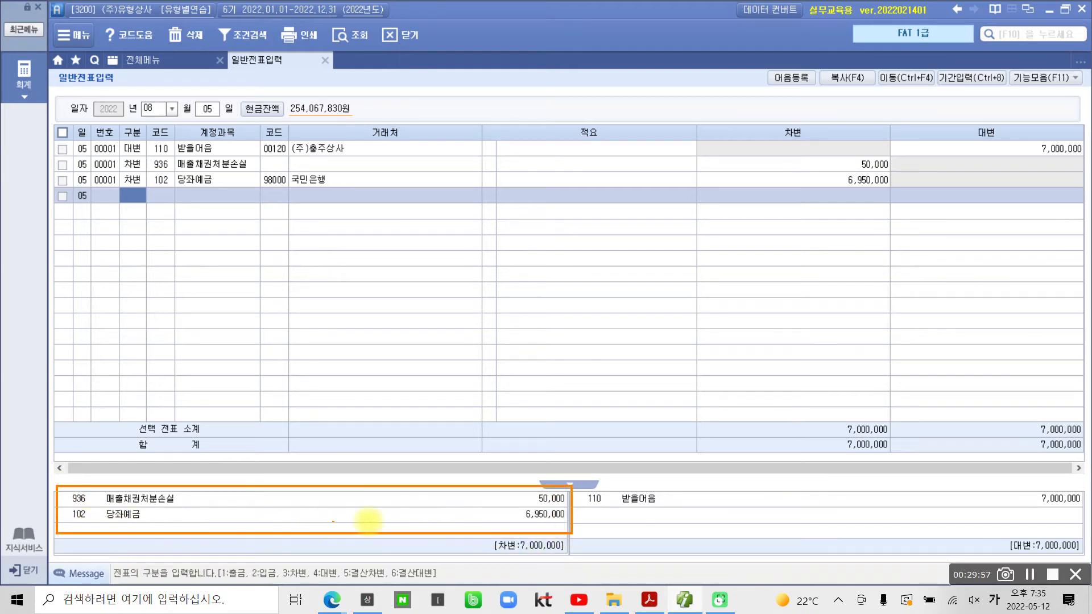
{"action": "mouse_move", "coordinate": [606, 484]}
{"action": "left_mouse_down"}
{"action": "mouse_move", "coordinate": [824, 536]}
{"action": "mouse_move", "coordinate": [1072, 547]}
{"action": "mouse_move", "coordinate": [1084, 537]}
{"action": "left_mouse_up"}
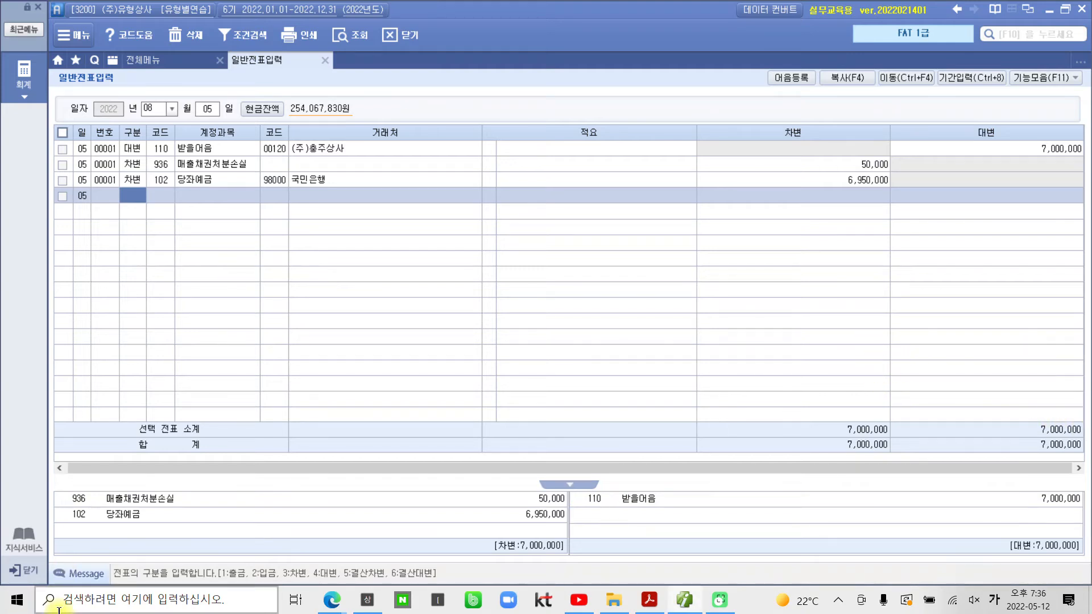
Step: In the 받을어음 line's bill details, link the 7,000,000 note from 충주상사
{"action": "left_click", "coordinate": [189, 149]}
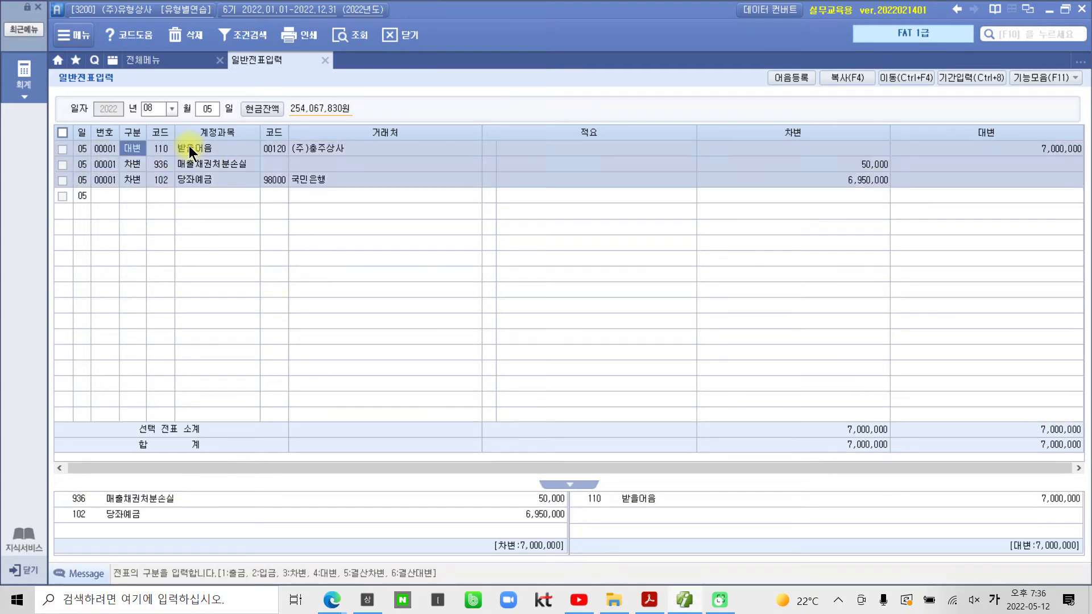
{"action": "key", "text": "F3"}
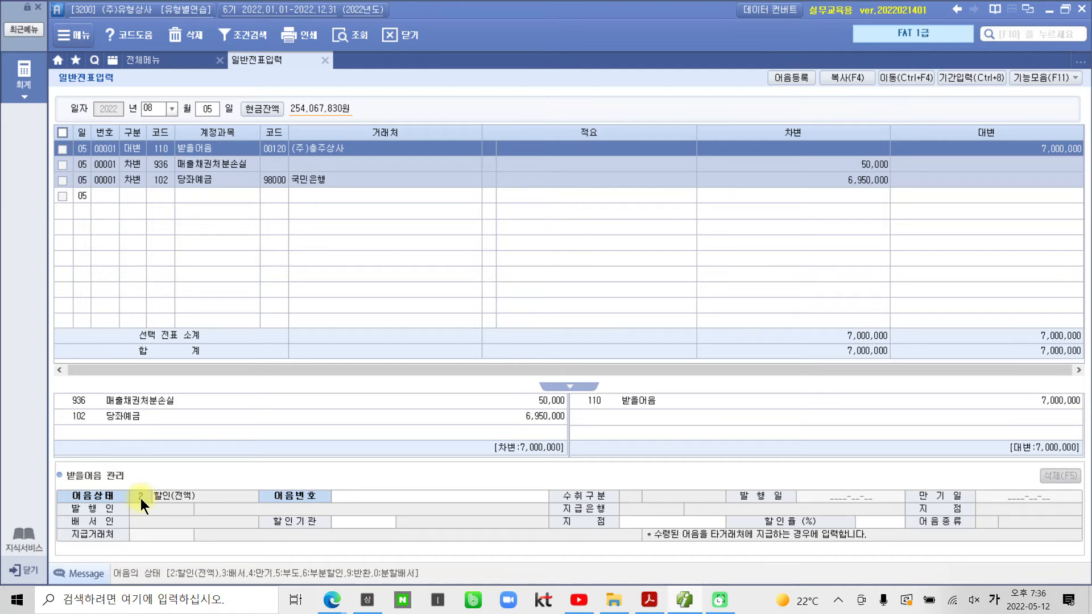
{"action": "left_click", "coordinate": [369, 498]}
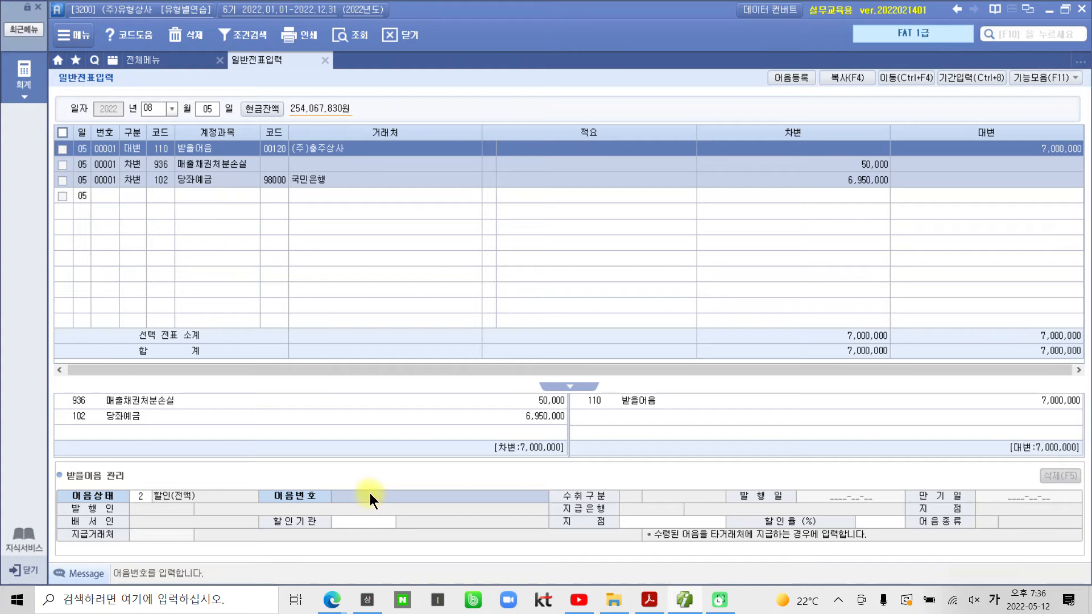
{"action": "key", "text": "F2"}
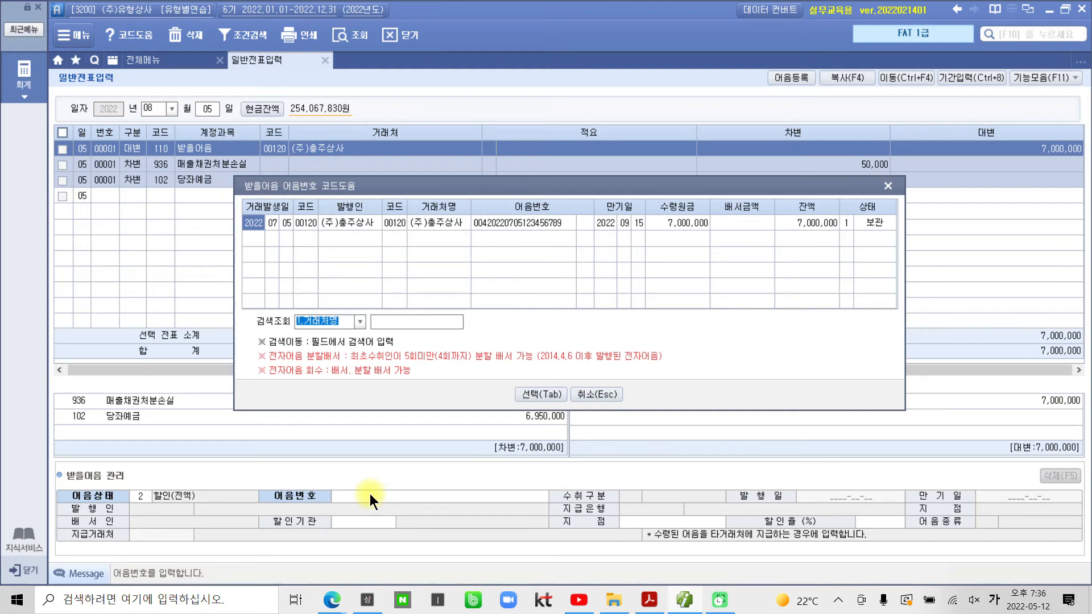
{"action": "left_click", "coordinate": [530, 391]}
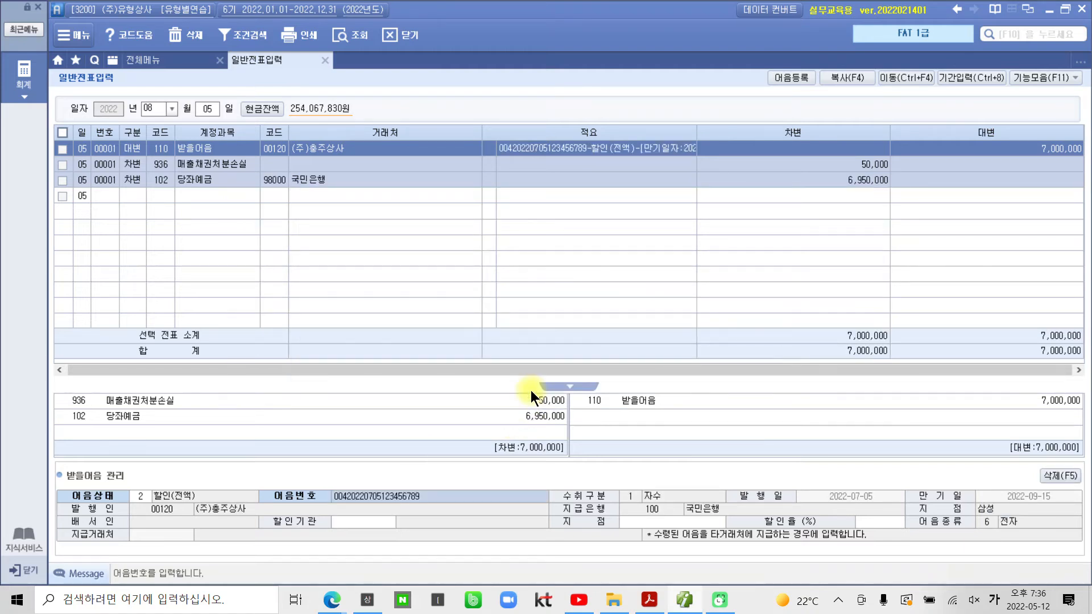
Step: Set the discounting bank to 국민은행, branch 삼성지점, then return to the exercise PDF
{"action": "key", "text": "Return"}
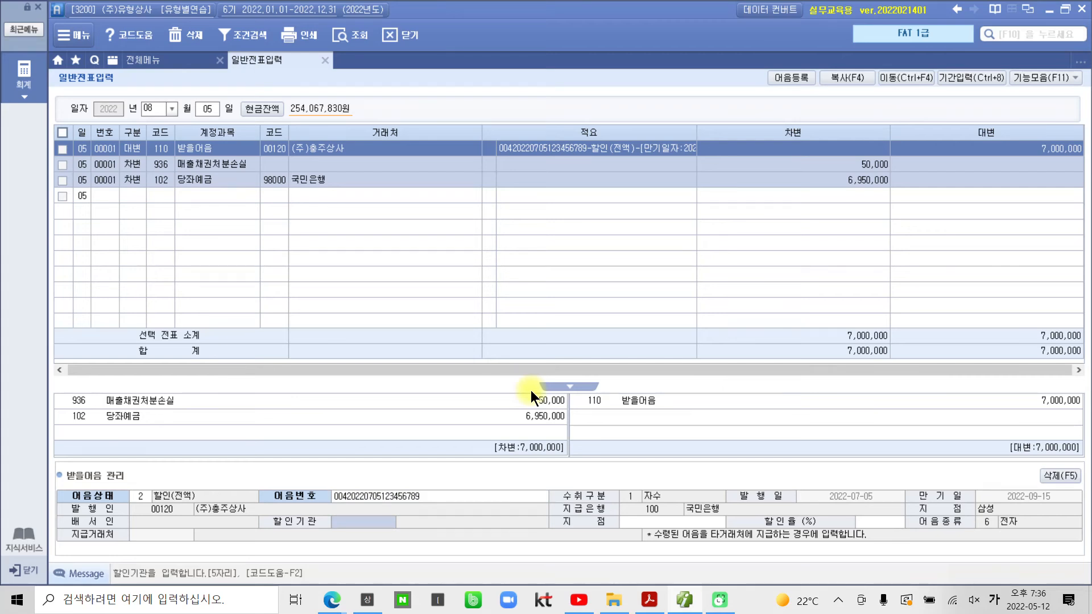
{"action": "key", "text": "F2"}
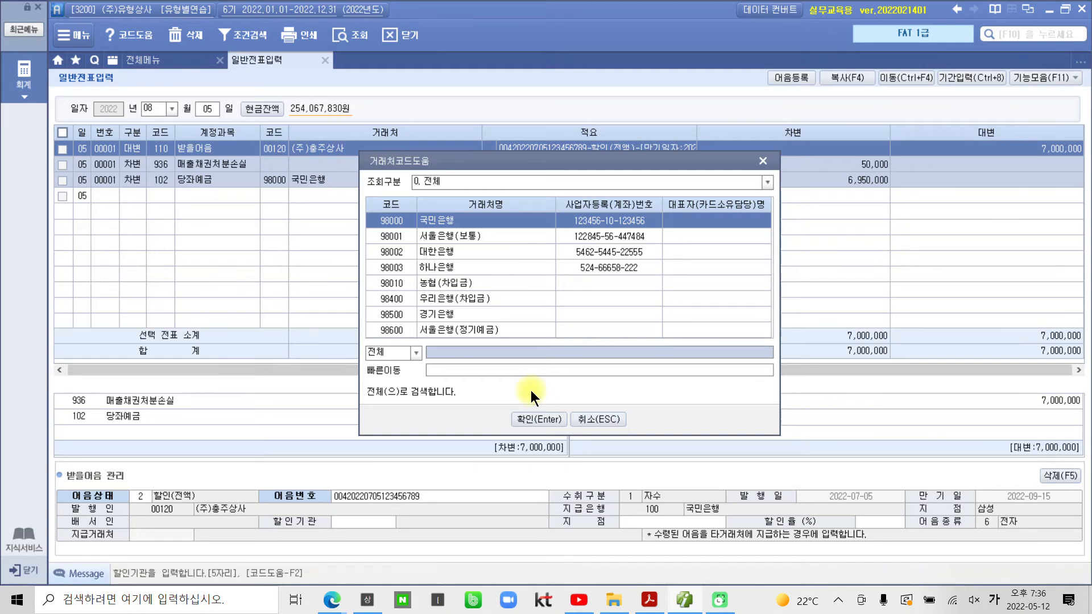
{"action": "key", "text": "Return"}
{"action": "key", "text": "Return"}
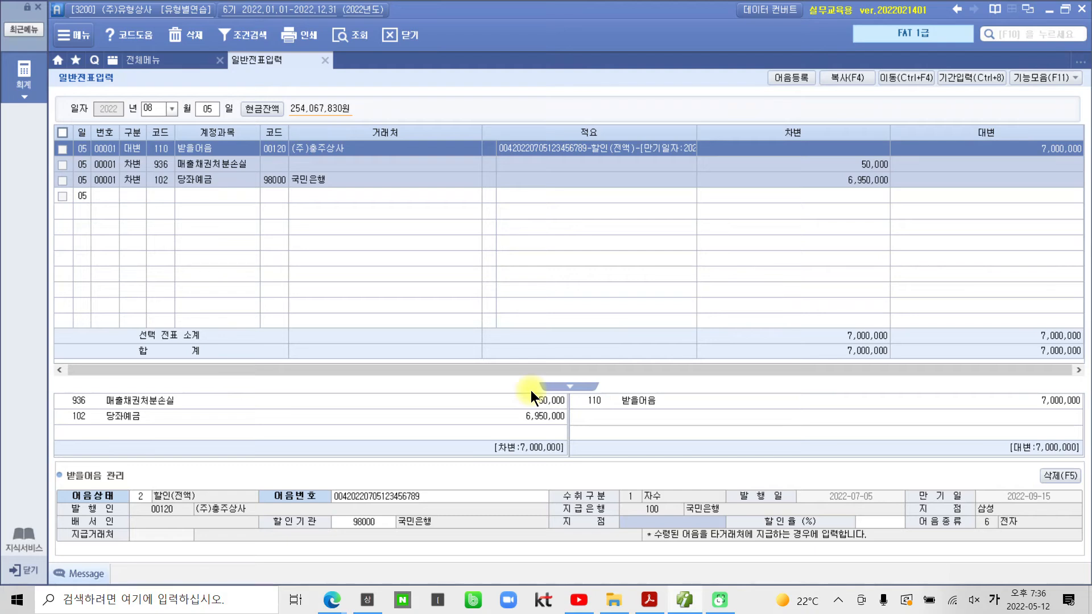
{"action": "type", "text": "삼성지점"}
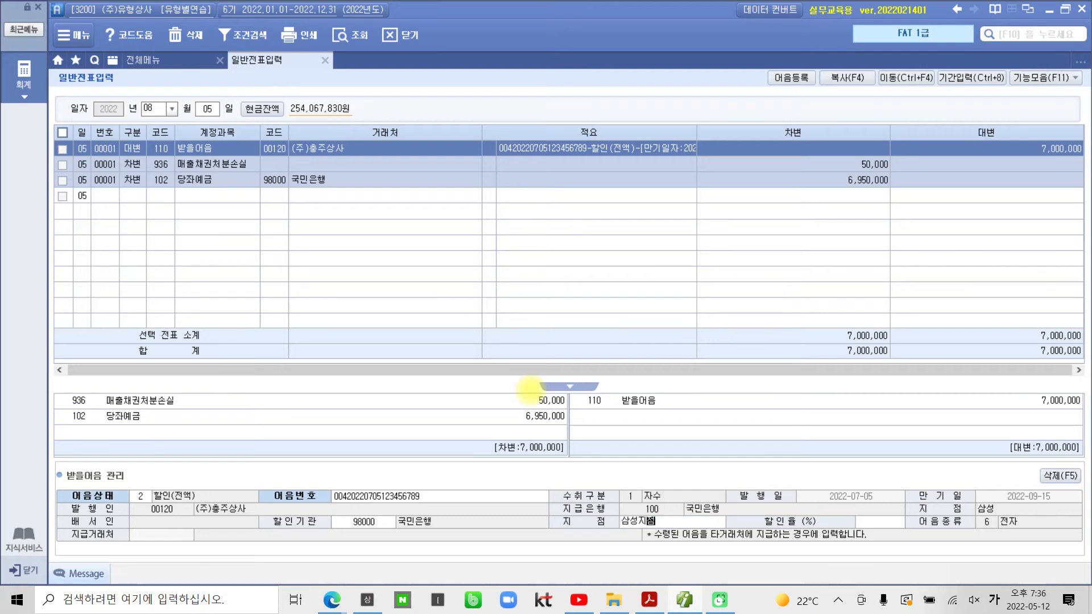
{"action": "key", "text": "Return"}
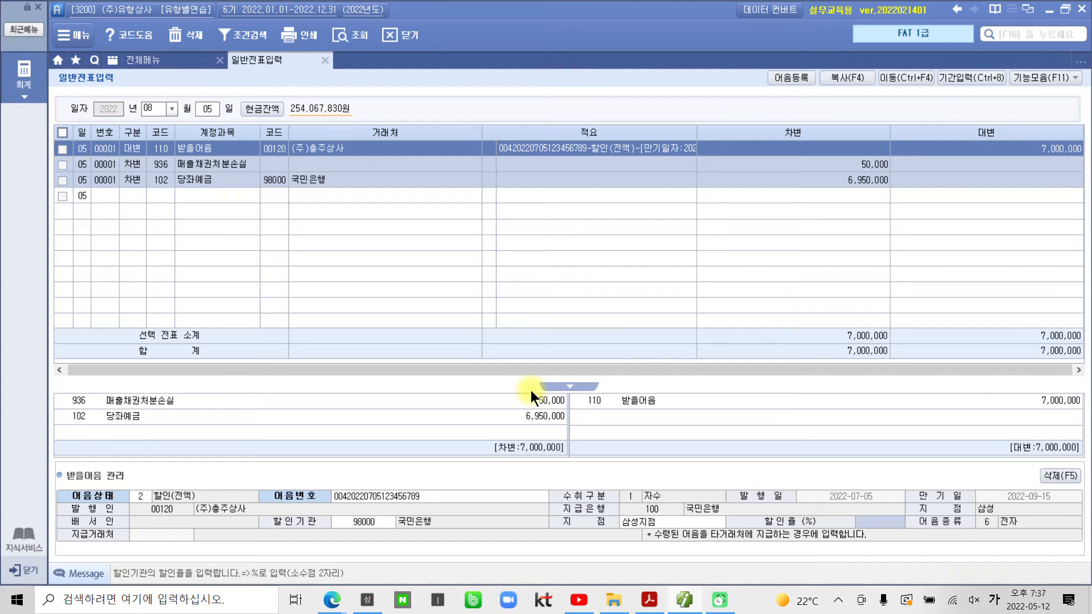
{"action": "key", "text": "Return"}
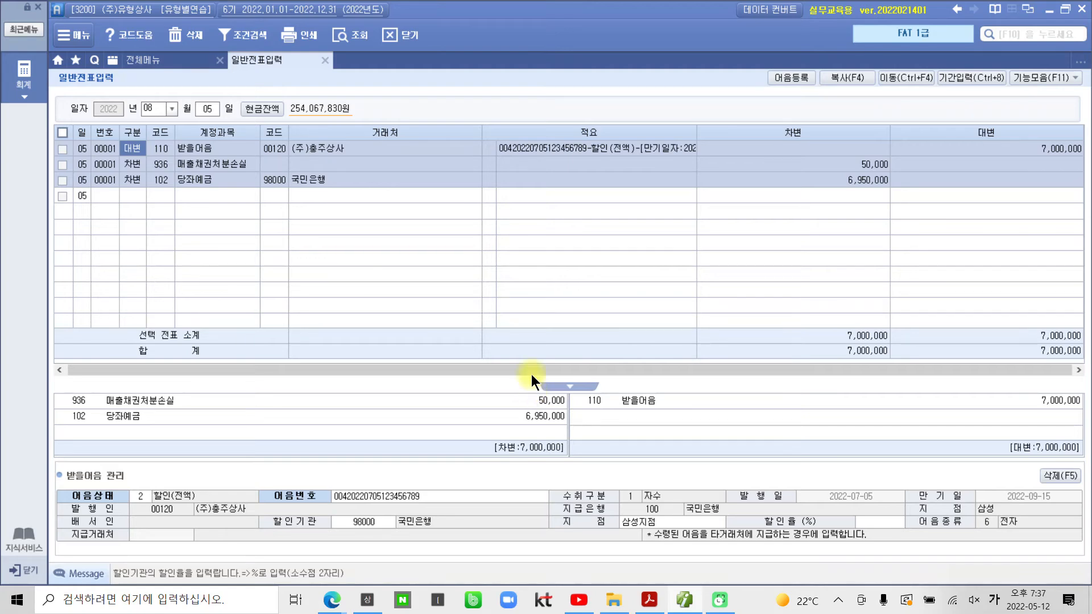
{"action": "left_click", "coordinate": [649, 599]}
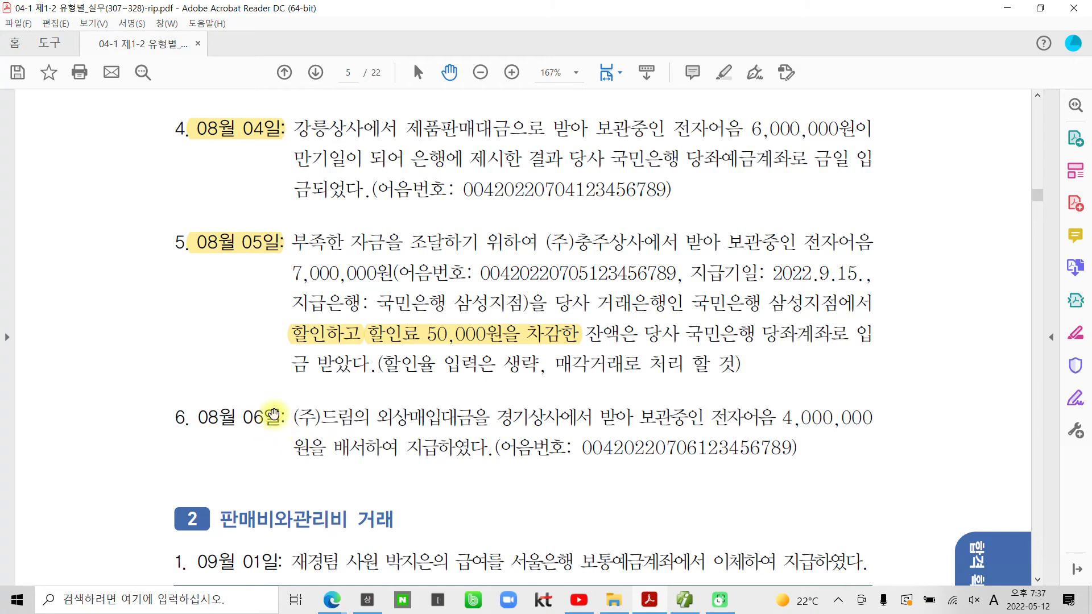
Step: Highlight the exercise heading '6. 08월 06일' in yellow
{"action": "left_click_drag", "start_coordinate": [285, 418], "coordinate": [174, 419]}
{"action": "right_click", "coordinate": [233, 421]}
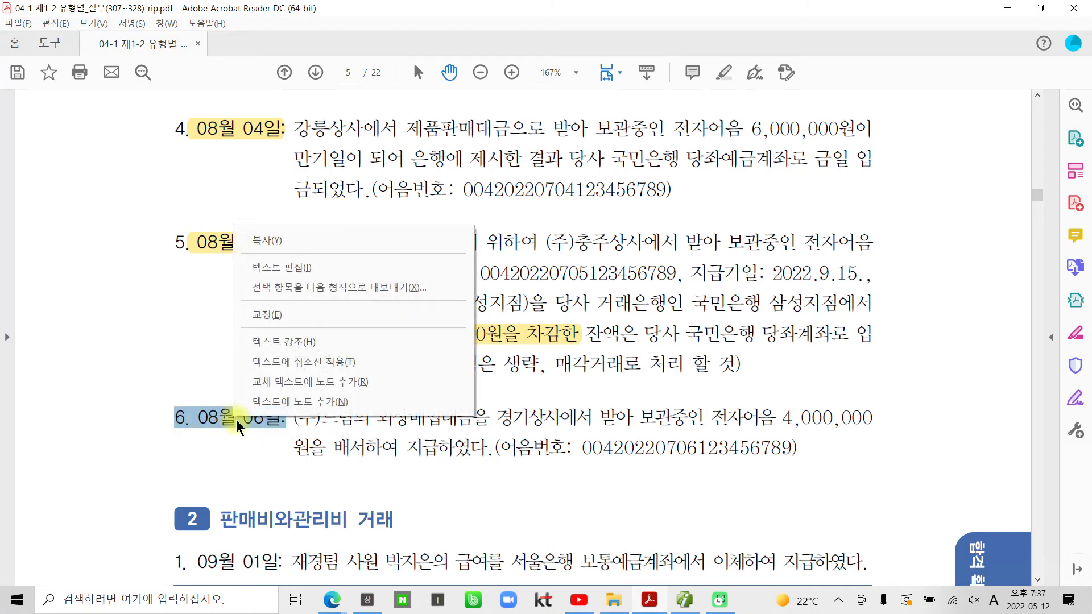
{"action": "left_click", "coordinate": [284, 341]}
{"action": "scroll", "coordinate": [333, 455], "scroll_direction": "down", "scroll_amount": 2}
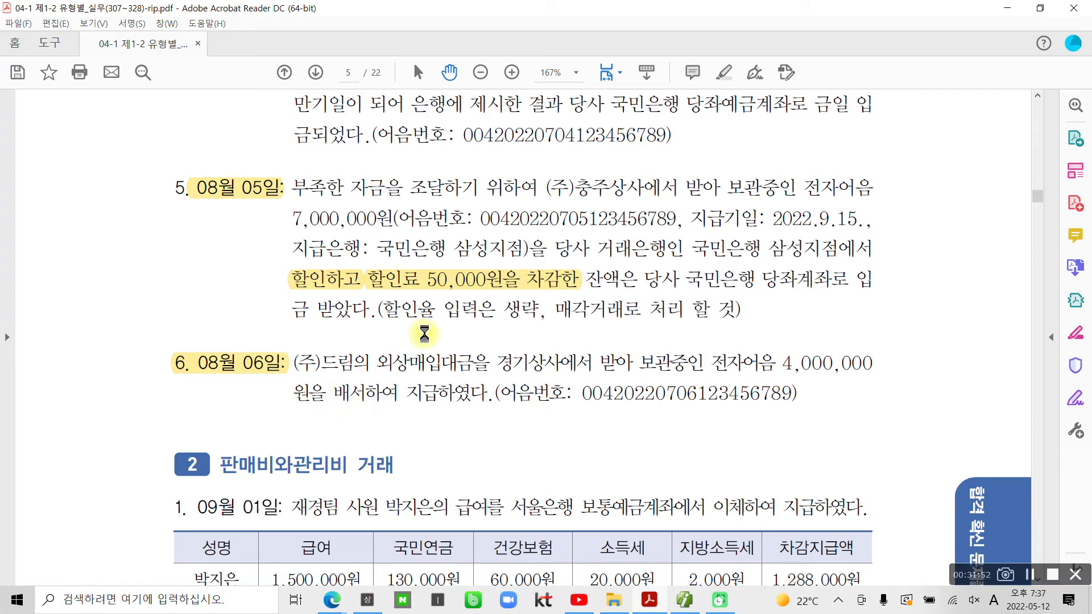
Step: Pen-mark 외상매입대금을, 보관중인 전자어음, 경기상사 and 배서하여 지급하였다, then clear the marks
{"action": "left_click_drag", "start_coordinate": [382, 376], "coordinate": [480, 376]}
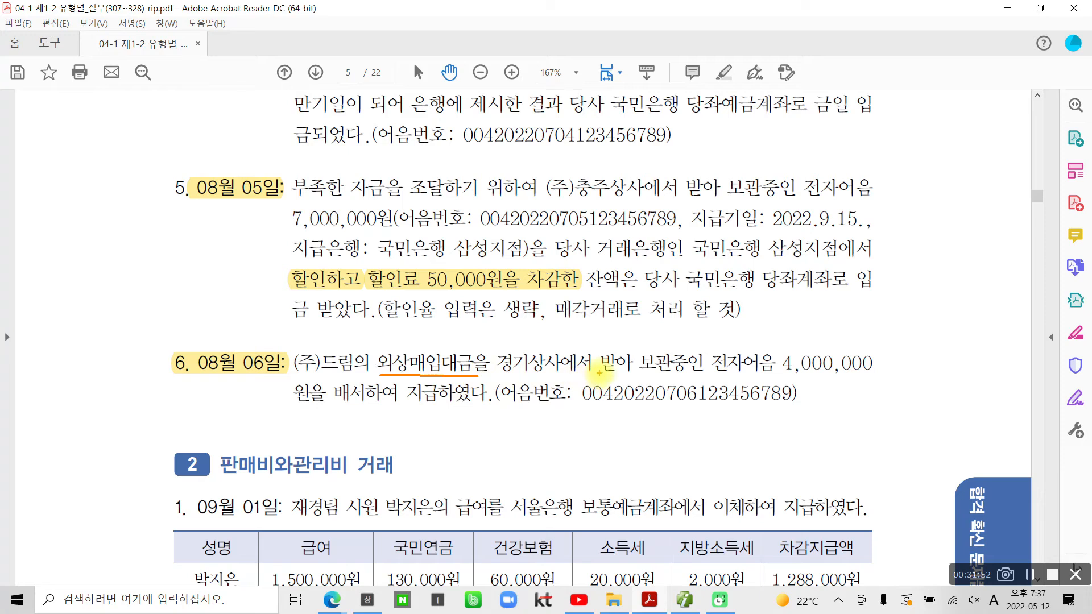
{"action": "left_click_drag", "start_coordinate": [642, 370], "coordinate": [774, 370]}
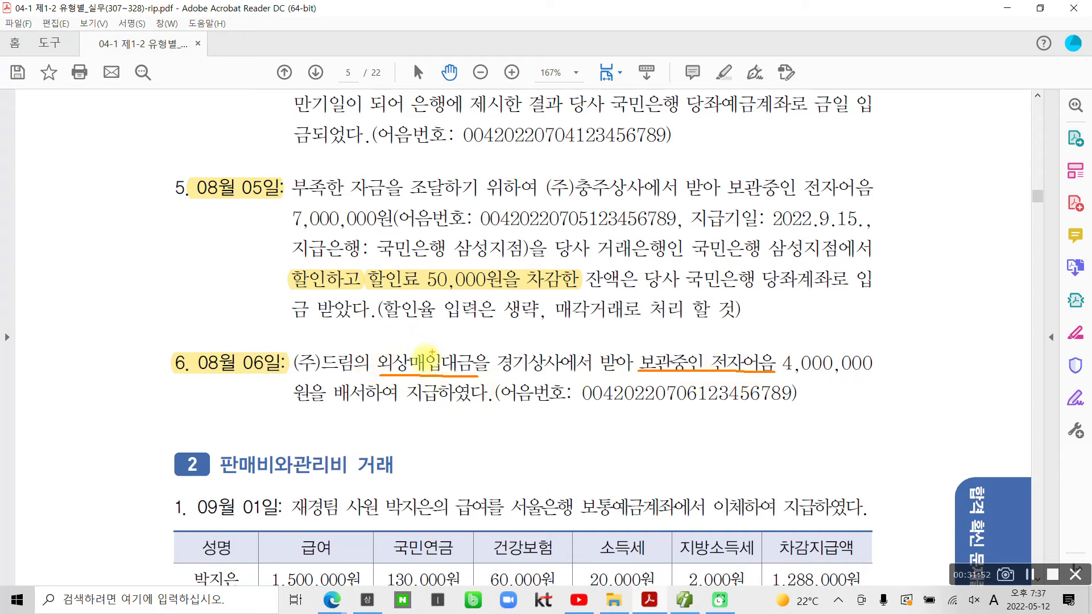
{"action": "mouse_move", "coordinate": [315, 341]}
{"action": "left_mouse_down"}
{"action": "mouse_move", "coordinate": [294, 348]}
{"action": "mouse_move", "coordinate": [297, 373]}
{"action": "mouse_move", "coordinate": [337, 375]}
{"action": "mouse_move", "coordinate": [353, 356]}
{"action": "mouse_move", "coordinate": [321, 341]}
{"action": "left_mouse_up"}
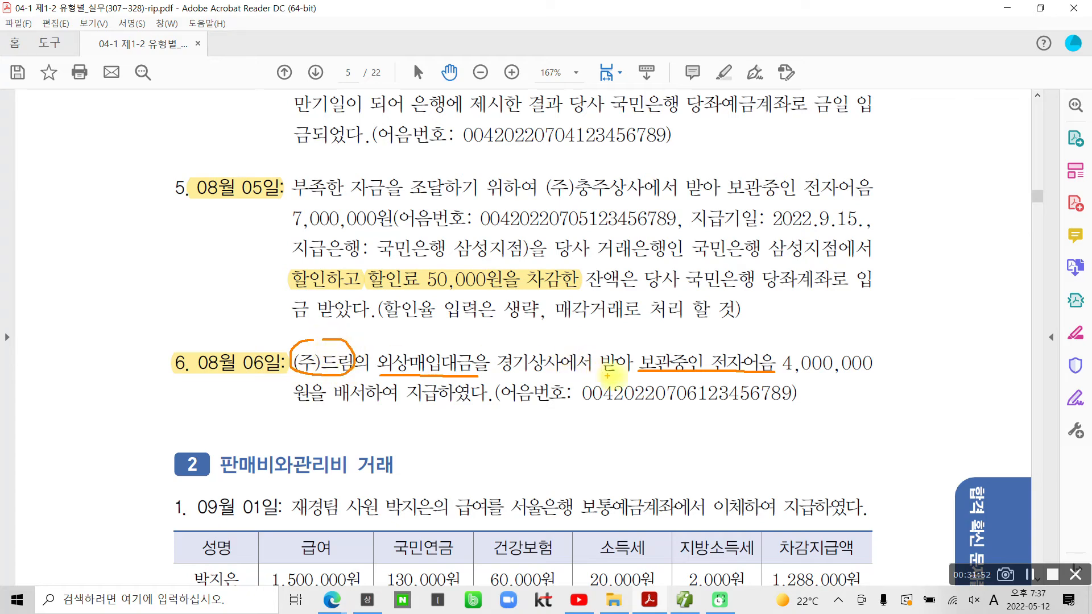
{"action": "mouse_move", "coordinate": [518, 332]}
{"action": "left_mouse_down"}
{"action": "mouse_move", "coordinate": [486, 357]}
{"action": "mouse_move", "coordinate": [535, 378]}
{"action": "mouse_move", "coordinate": [560, 375]}
{"action": "mouse_move", "coordinate": [564, 341]}
{"action": "mouse_move", "coordinate": [509, 323]}
{"action": "left_mouse_up"}
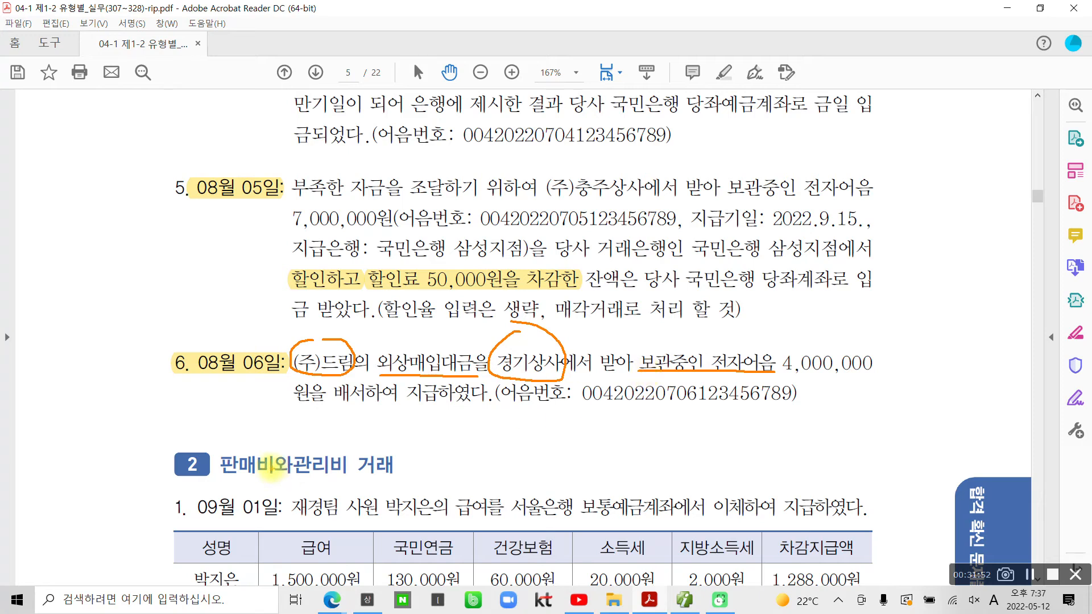
{"action": "mouse_move", "coordinate": [329, 413]}
{"action": "left_mouse_down"}
{"action": "mouse_move", "coordinate": [492, 418]}
{"action": "mouse_move", "coordinate": [490, 373]}
{"action": "mouse_move", "coordinate": [364, 376]}
{"action": "mouse_move", "coordinate": [324, 387]}
{"action": "mouse_move", "coordinate": [325, 413]}
{"action": "left_mouse_up"}
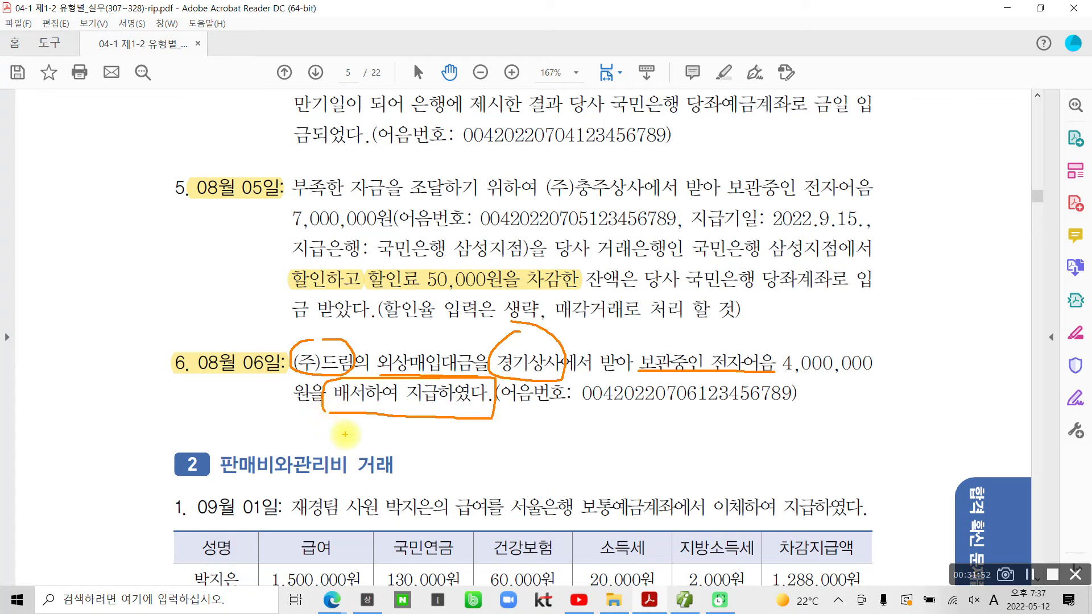
{"action": "key", "text": "Escape"}
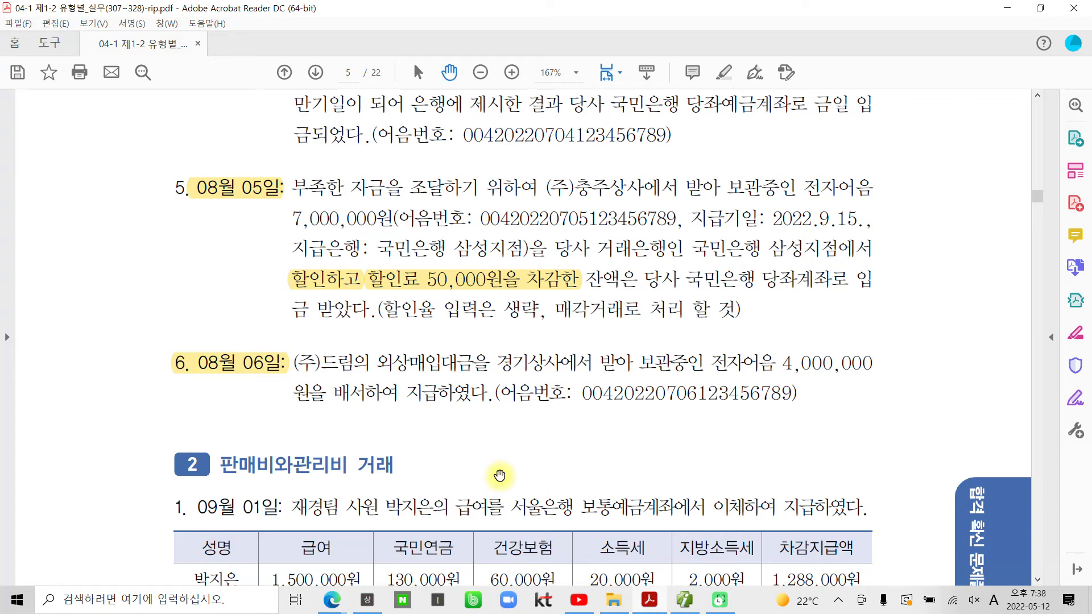
{"action": "left_click", "coordinate": [684, 600]}
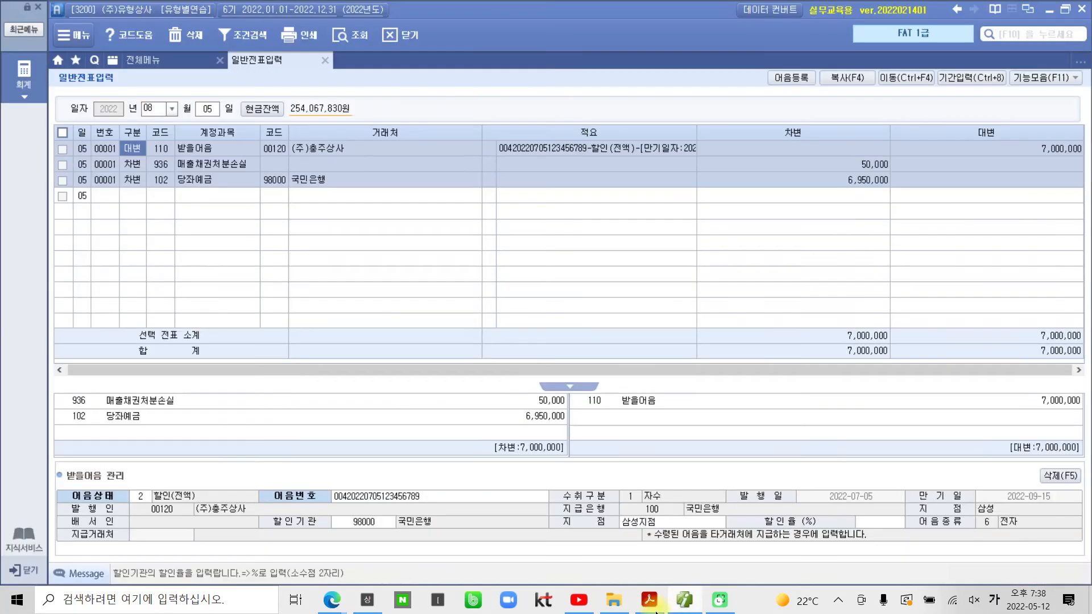
Step: On day 06, debit 251 외상매입금 for (주)드림 (00566) with 4,000,000
{"action": "left_click", "coordinate": [200, 109]}
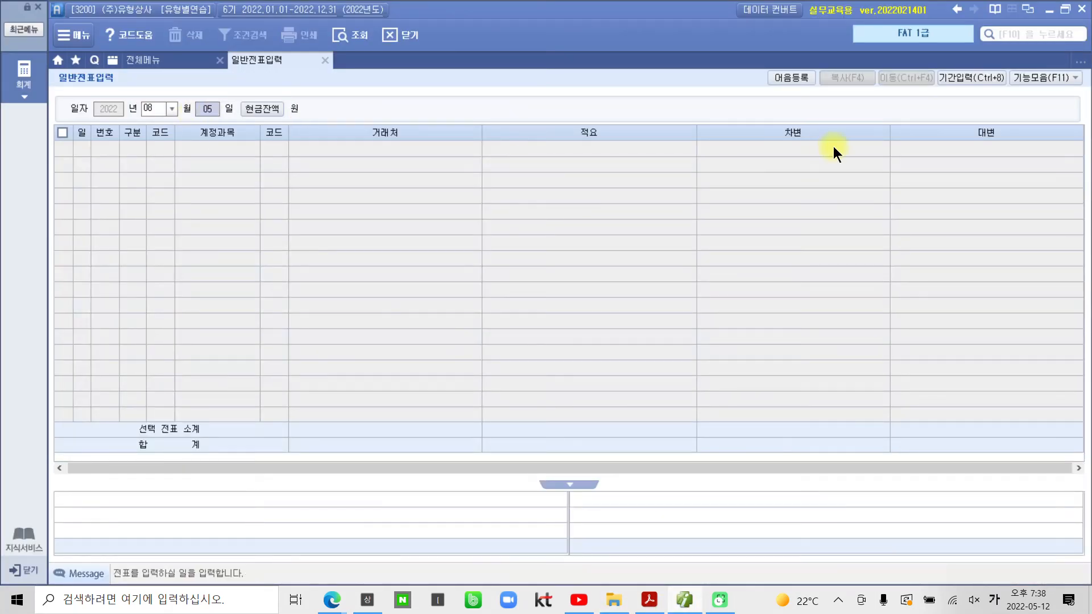
{"action": "type", "text": "06"}
{"action": "key", "text": "Return"}
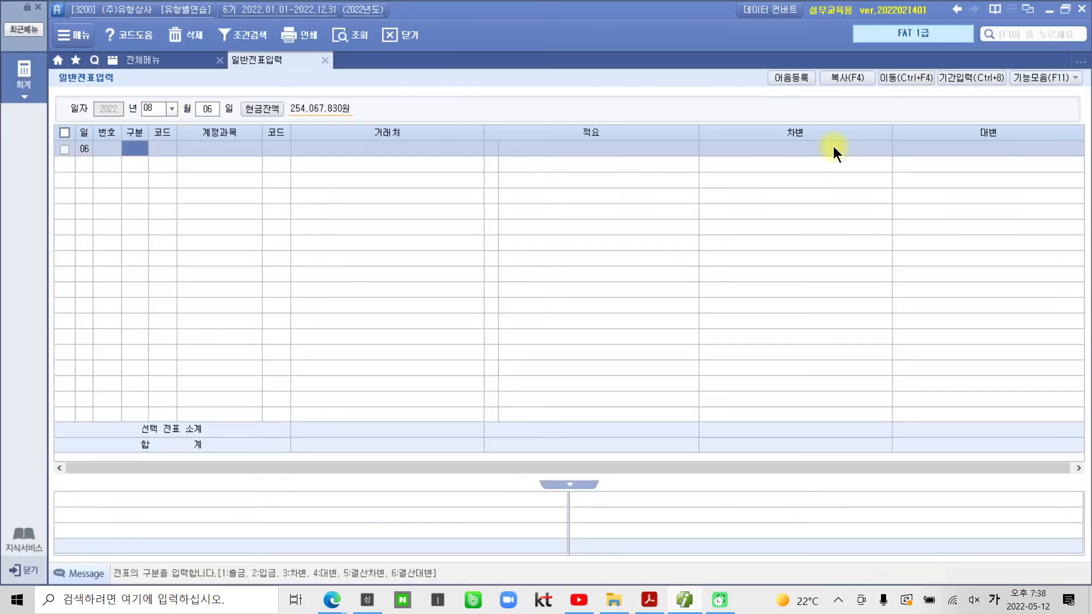
{"action": "type", "text": "3"}
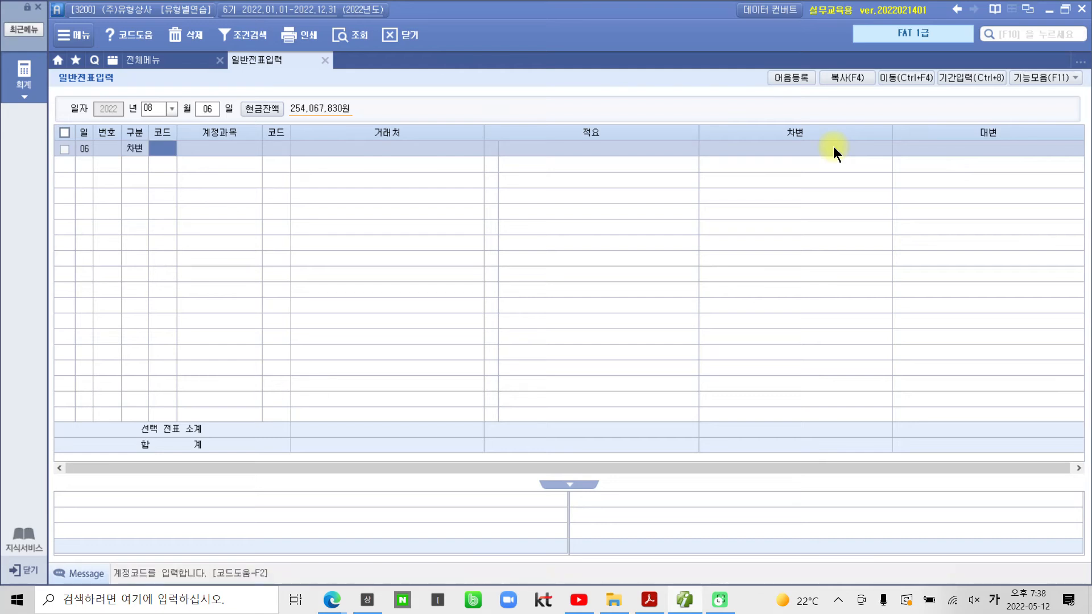
{"action": "type", "text": "251"}
{"action": "key", "text": "Return"}
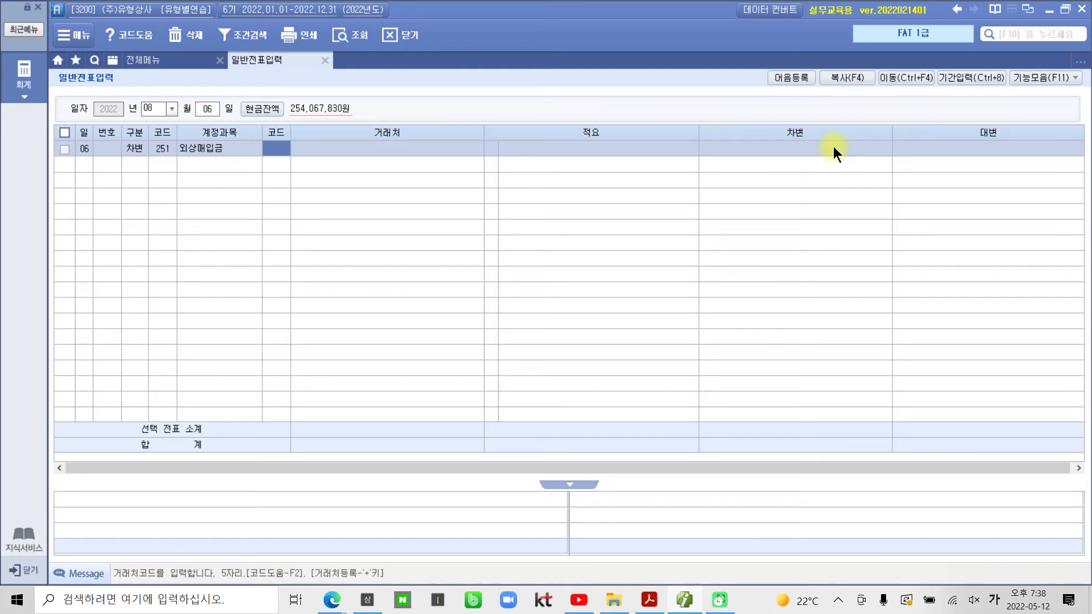
{"action": "type", "text": "00566"}
{"action": "key", "text": "Return"}
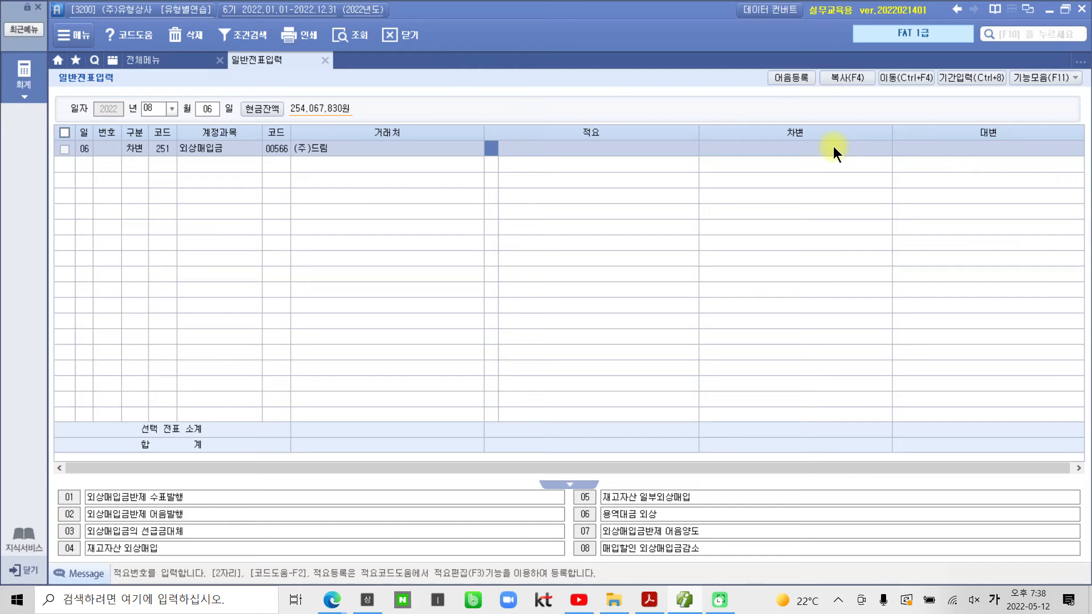
{"action": "key", "text": "Return"}
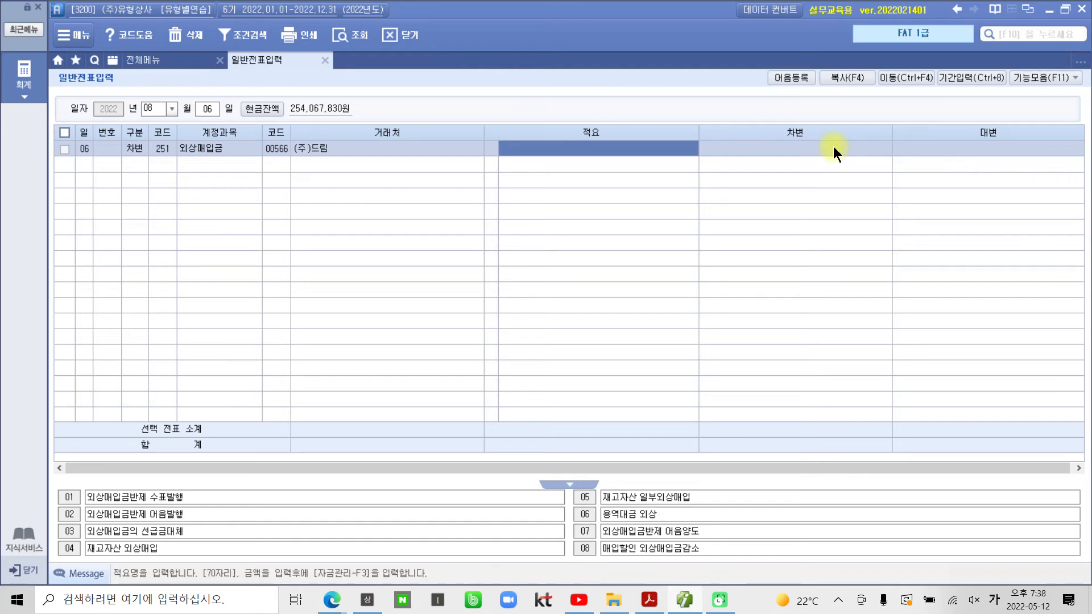
{"action": "key", "text": "Return"}
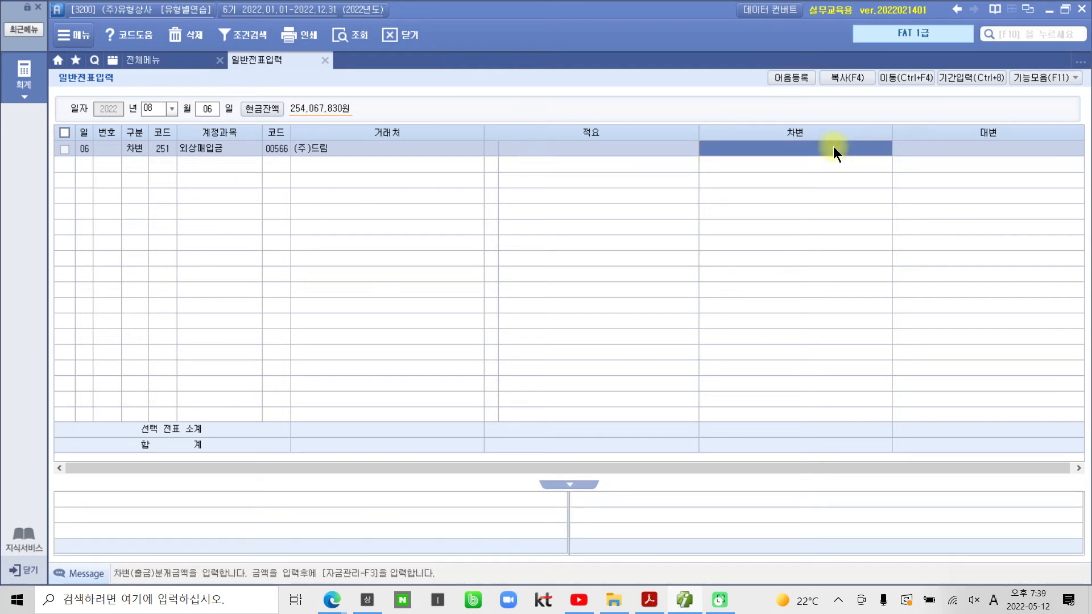
{"action": "type", "text": "4000000"}
{"action": "key", "text": "Return"}
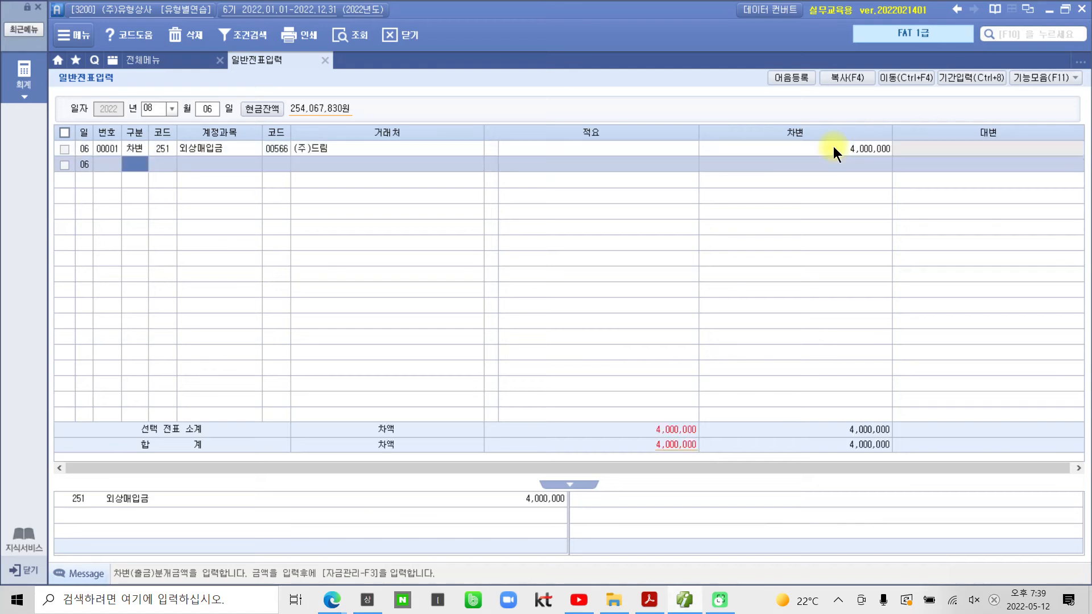
Step: Credit 110 받을어음 for 경기상사 with 4,000,000
{"action": "type", "text": "4"}
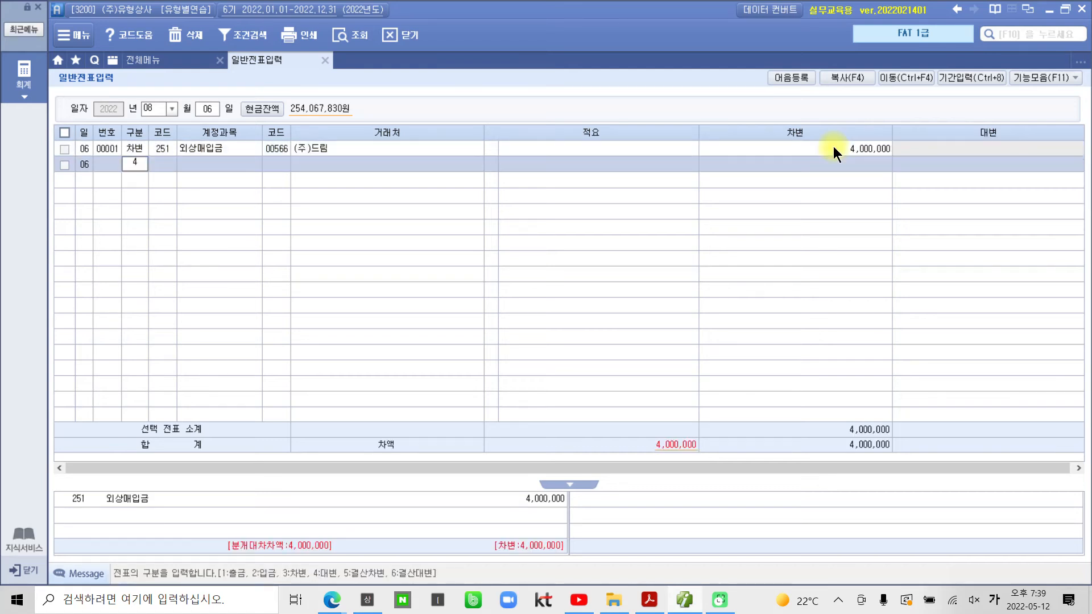
{"action": "key", "text": "Return"}
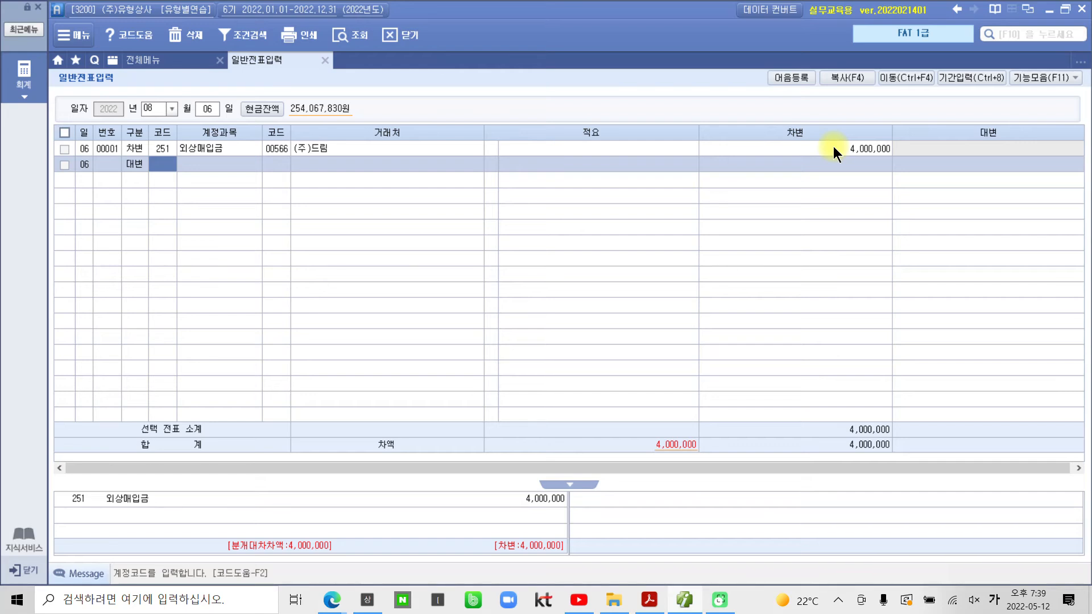
{"action": "type", "text": "110"}
{"action": "key", "text": "Return"}
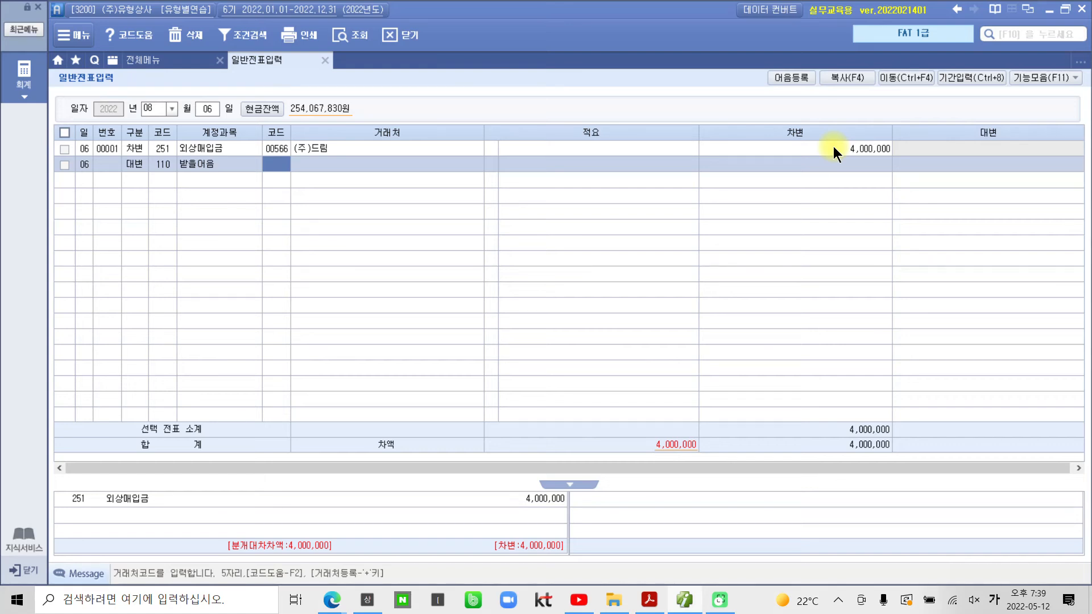
{"action": "type", "text": "경기"}
{"action": "key", "text": "Return"}
{"action": "key", "text": "Return"}
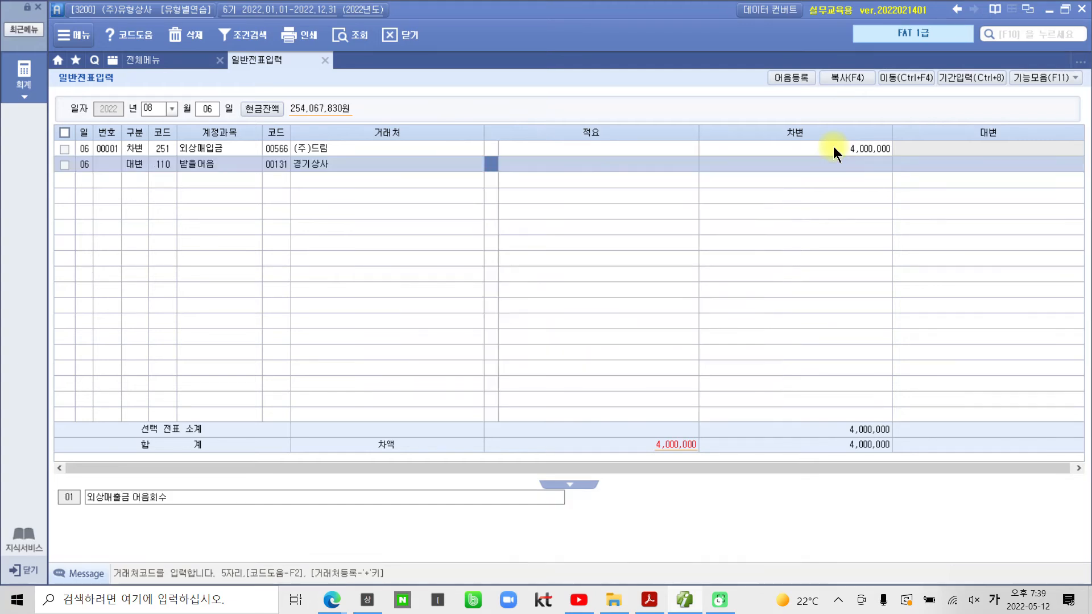
{"action": "key", "text": "Return"}
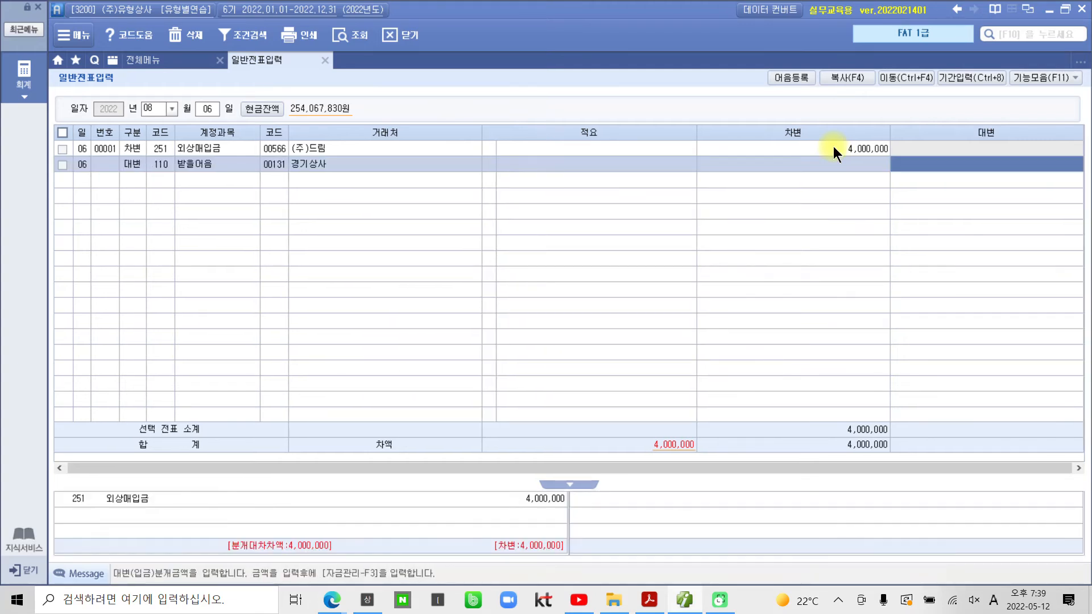
{"action": "type", "text": "4000000"}
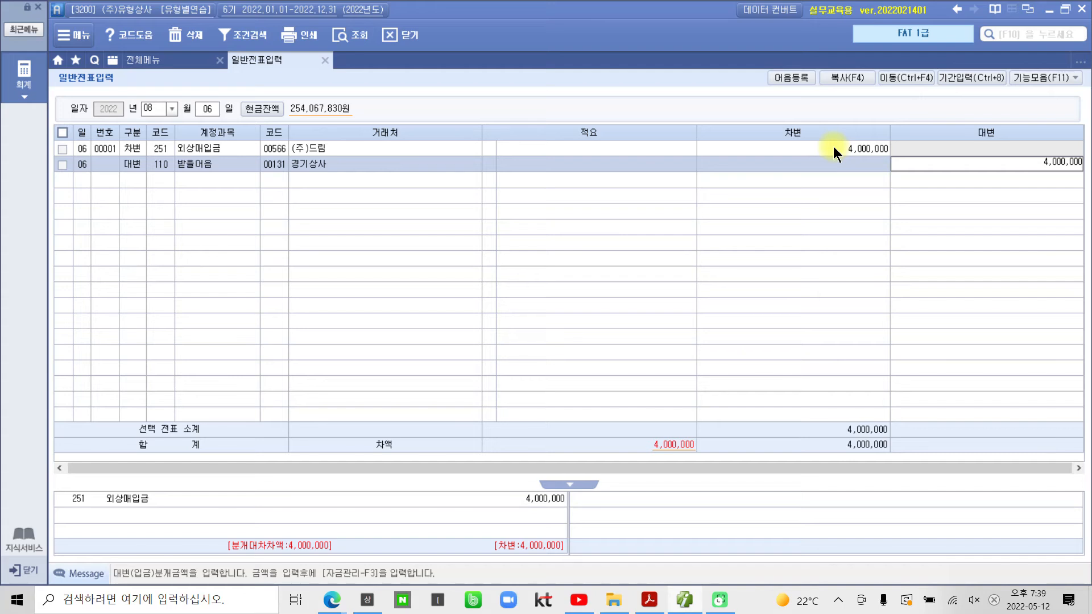
{"action": "key", "text": "Return"}
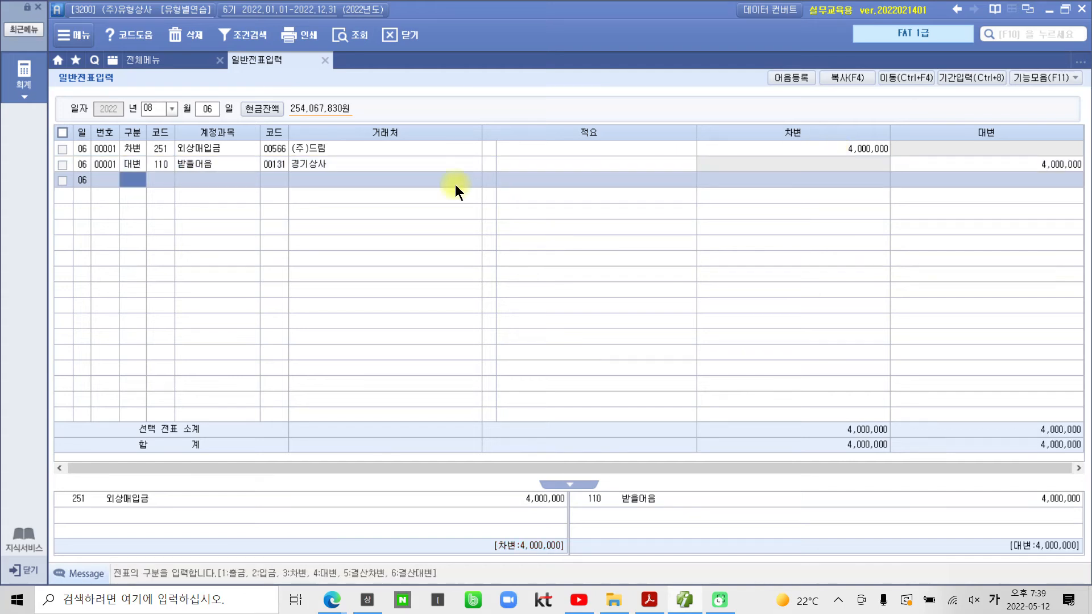
Step: Reselect the 받을어음 credit line's partner to bring up its note management details
{"action": "left_click", "coordinate": [398, 165]}
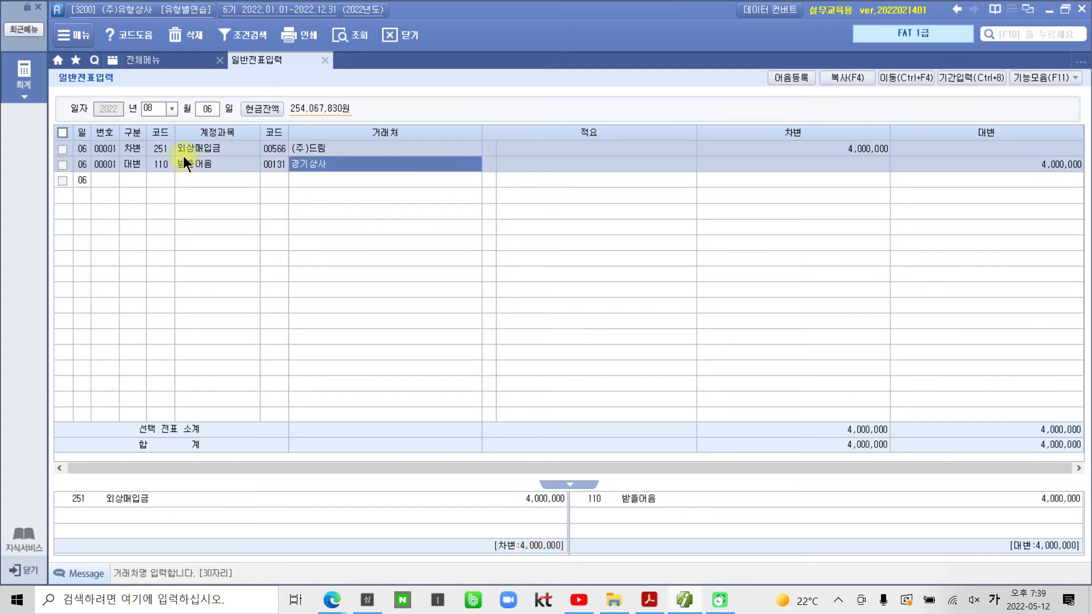
{"action": "key", "text": "Up"}
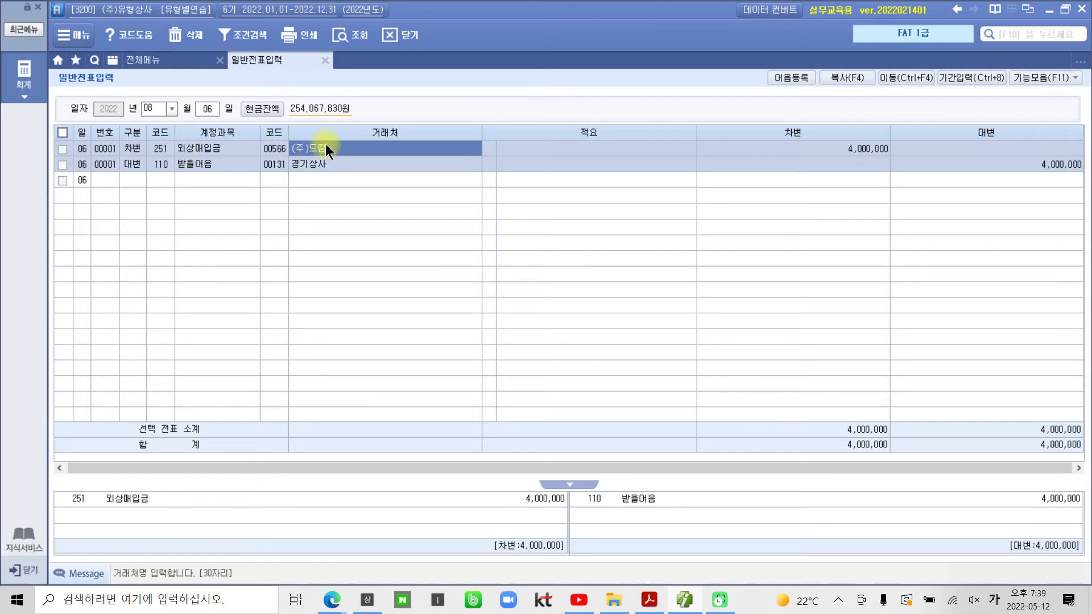
{"action": "left_click", "coordinate": [226, 173]}
{"action": "left_click", "coordinate": [224, 165]}
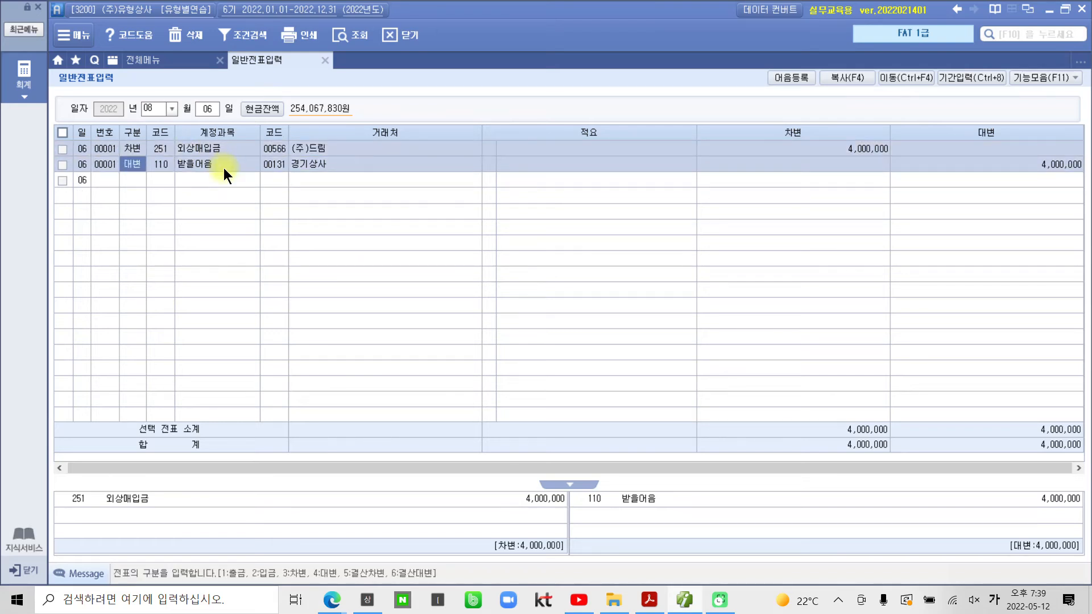
{"action": "left_click", "coordinate": [346, 166]}
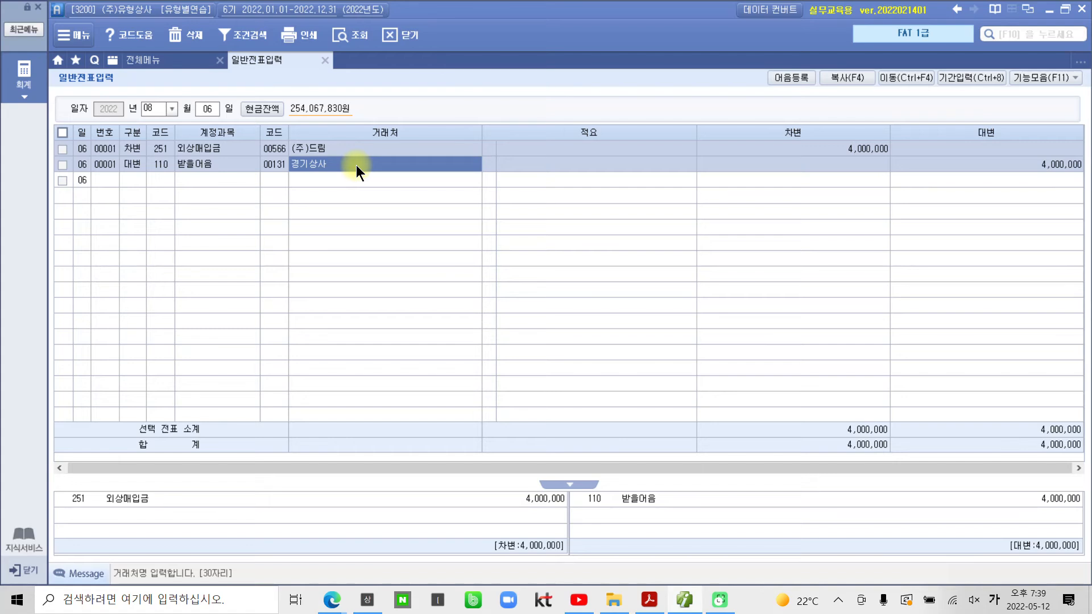
{"action": "key", "text": "Return"}
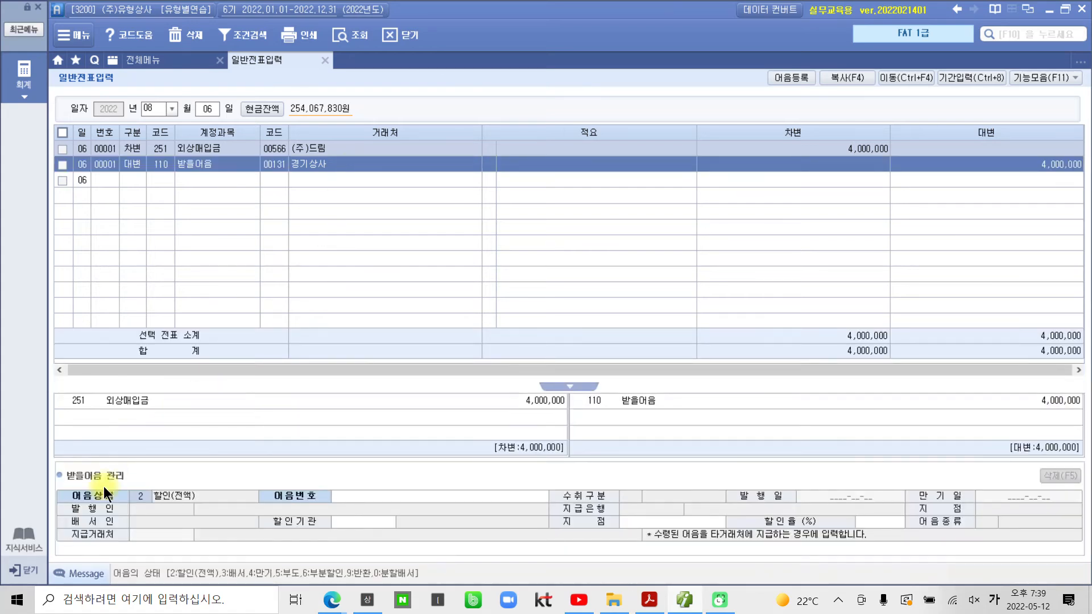
{"action": "key", "text": "ctrl+2"}
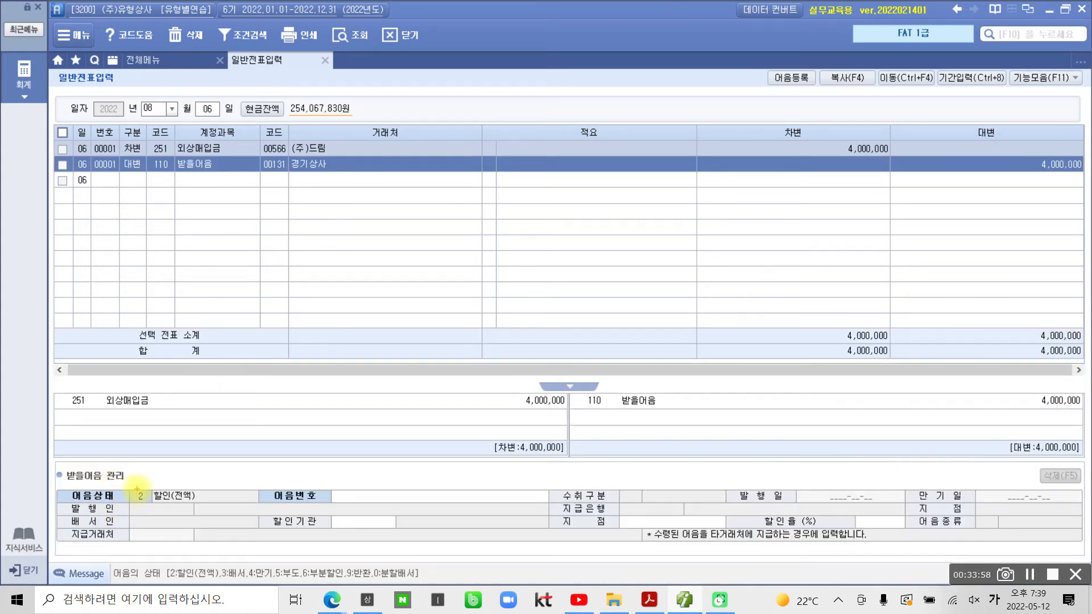
{"action": "mouse_move", "coordinate": [137, 486]}
{"action": "left_mouse_down"}
{"action": "mouse_move", "coordinate": [148, 507]}
{"action": "mouse_move", "coordinate": [156, 495]}
{"action": "mouse_move", "coordinate": [139, 487]}
{"action": "left_mouse_up"}
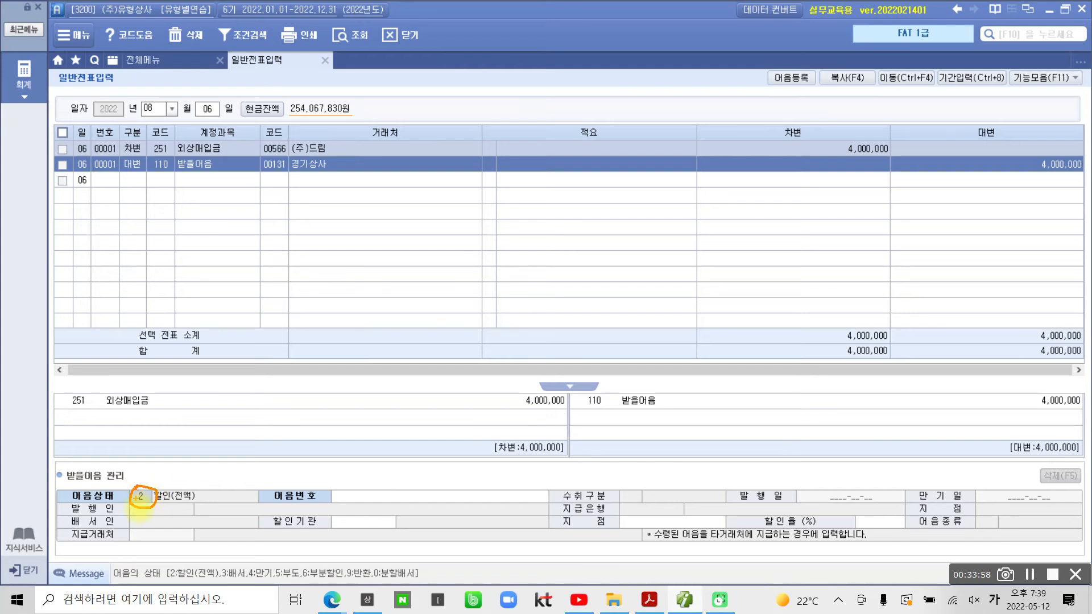
{"action": "mouse_move", "coordinate": [230, 562]}
{"action": "left_mouse_down"}
{"action": "mouse_move", "coordinate": [221, 582]}
{"action": "mouse_move", "coordinate": [251, 590]}
{"action": "mouse_move", "coordinate": [247, 555]}
{"action": "mouse_move", "coordinate": [214, 552]}
{"action": "left_mouse_up"}
{"action": "key", "text": "Escape"}
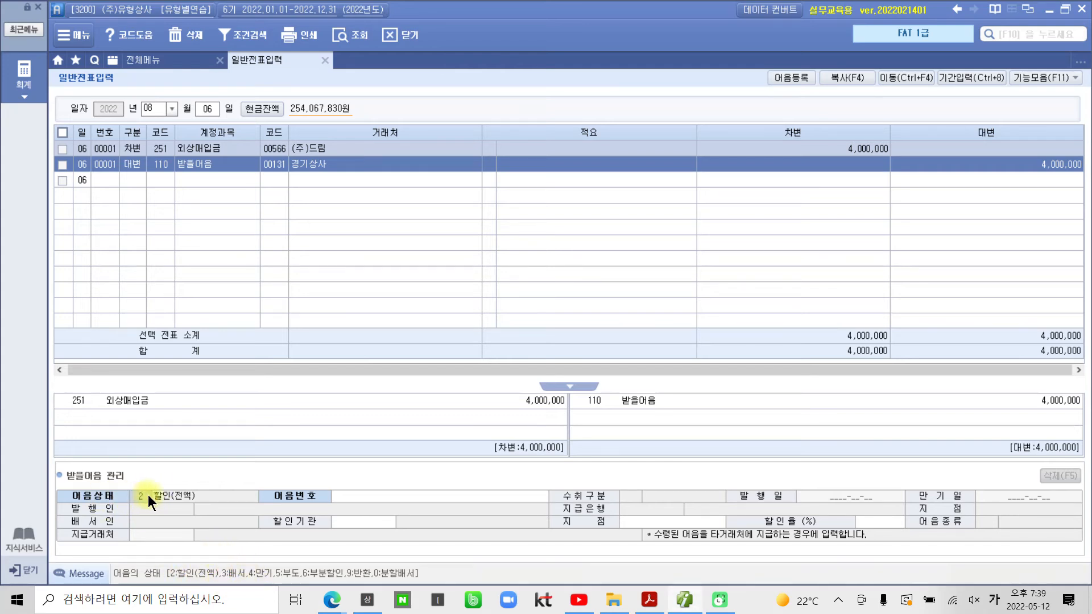
{"action": "type", "text": "3"}
{"action": "key", "text": "Return"}
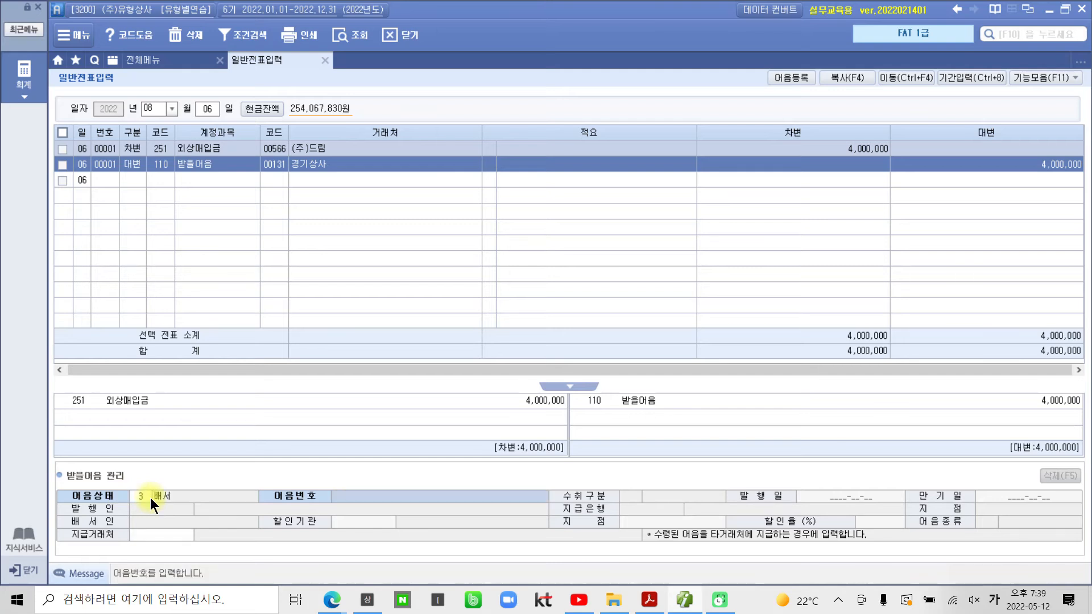
{"action": "key", "text": "F2"}
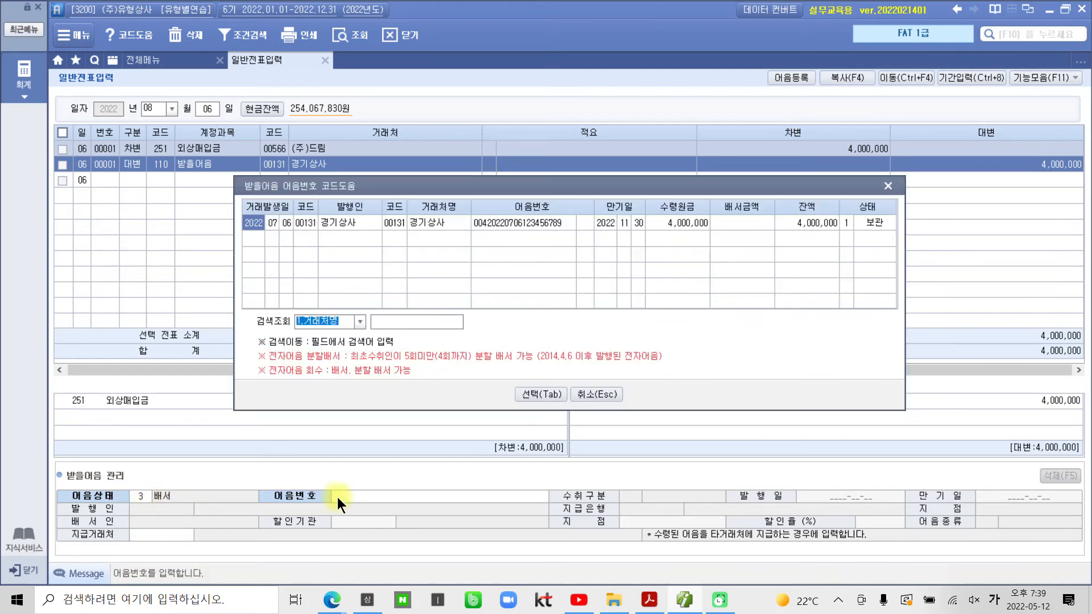
{"action": "left_click", "coordinate": [561, 226]}
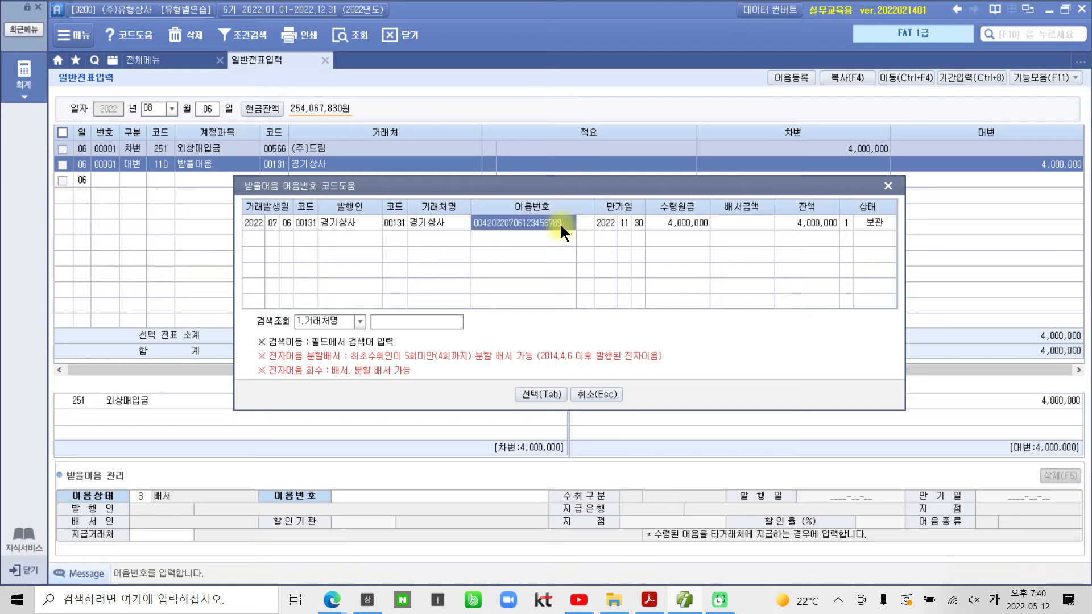
{"action": "left_click", "coordinate": [541, 393]}
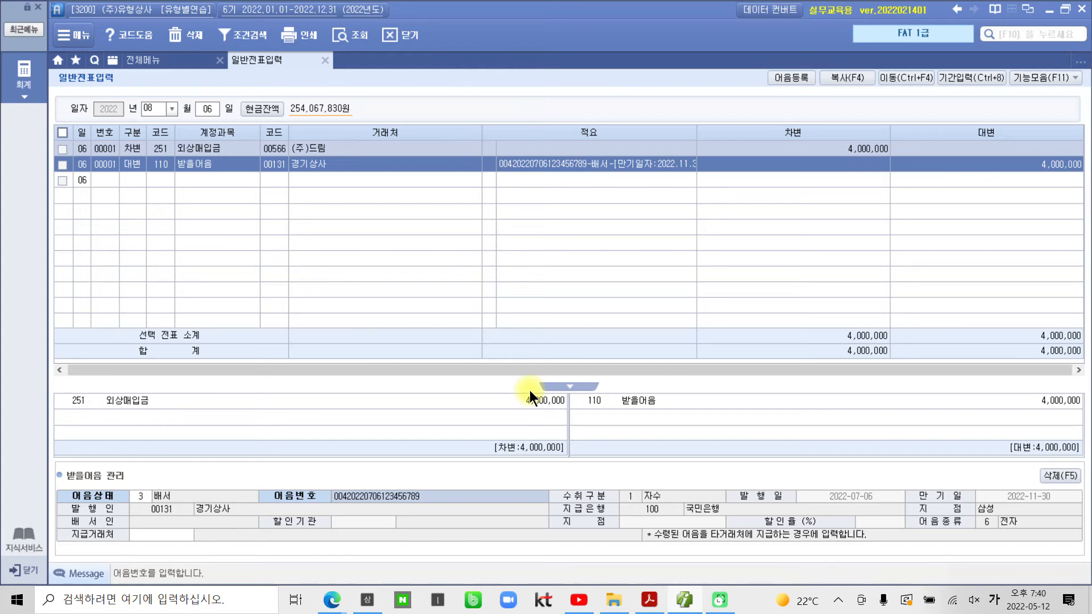
{"action": "key", "text": "Return"}
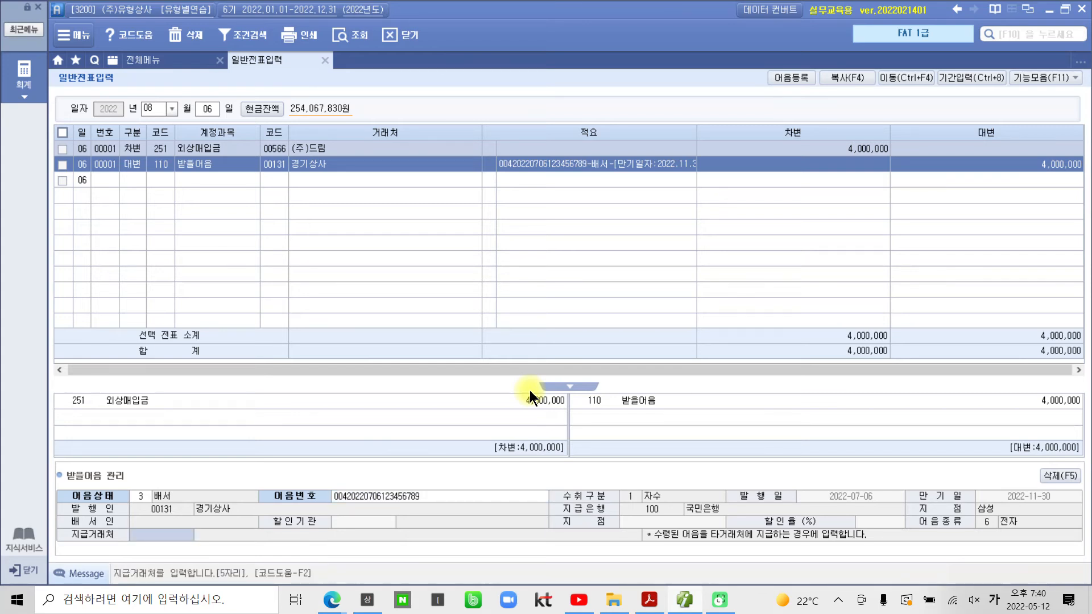
{"action": "key", "text": "ctrl+2"}
{"action": "mouse_move", "coordinate": [111, 534]}
{"action": "left_mouse_down"}
{"action": "mouse_move", "coordinate": [171, 516]}
{"action": "mouse_move", "coordinate": [127, 525]}
{"action": "left_mouse_up"}
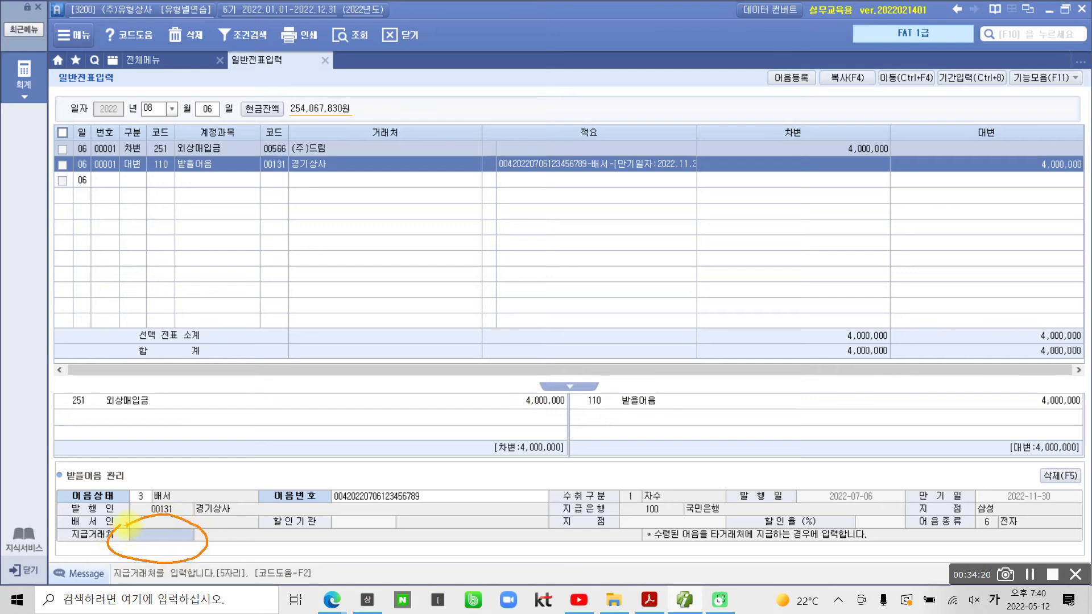
{"action": "mouse_move", "coordinate": [398, 494]}
{"action": "left_mouse_down"}
{"action": "mouse_move", "coordinate": [377, 442]}
{"action": "mouse_move", "coordinate": [307, 475]}
{"action": "left_mouse_up"}
{"action": "mouse_move", "coordinate": [199, 520]}
{"action": "left_mouse_down"}
{"action": "mouse_move", "coordinate": [224, 499]}
{"action": "mouse_move", "coordinate": [232, 521]}
{"action": "left_mouse_up"}
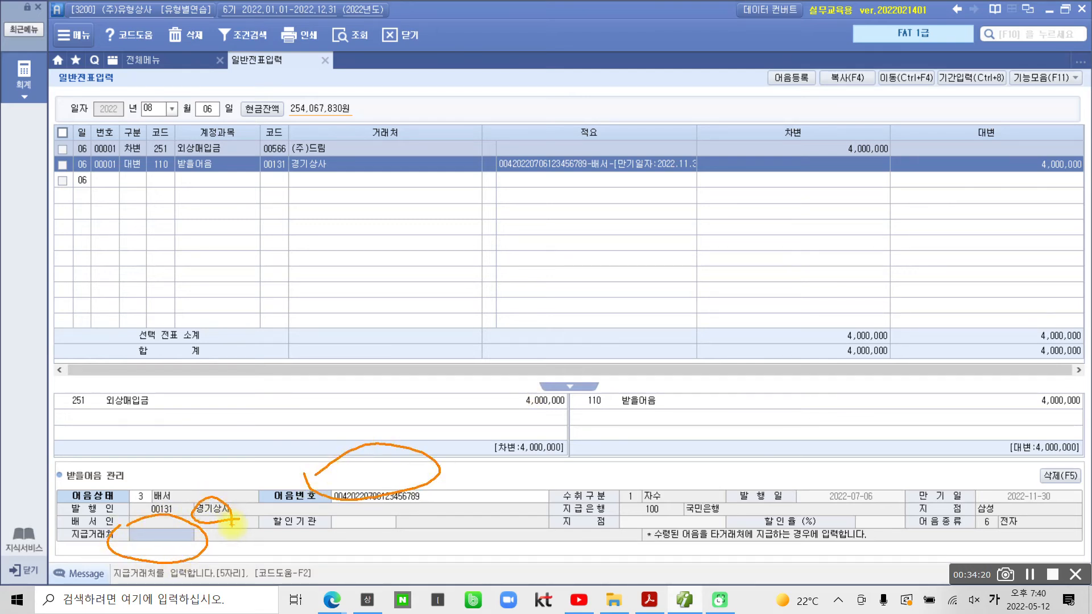
{"action": "left_click_drag", "start_coordinate": [109, 552], "coordinate": [234, 572]}
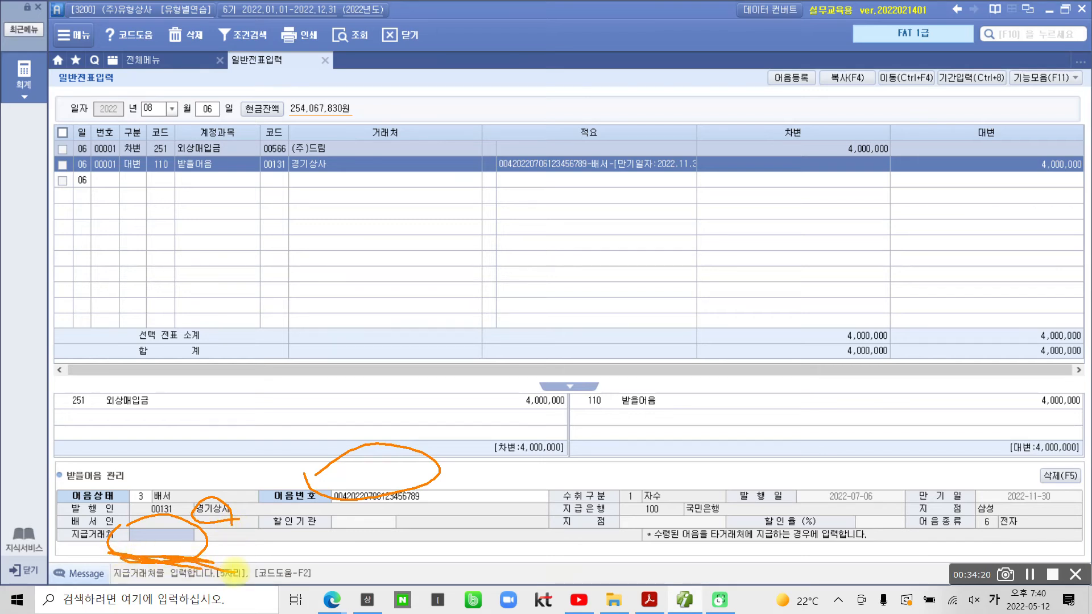
{"action": "key", "text": "Escape"}
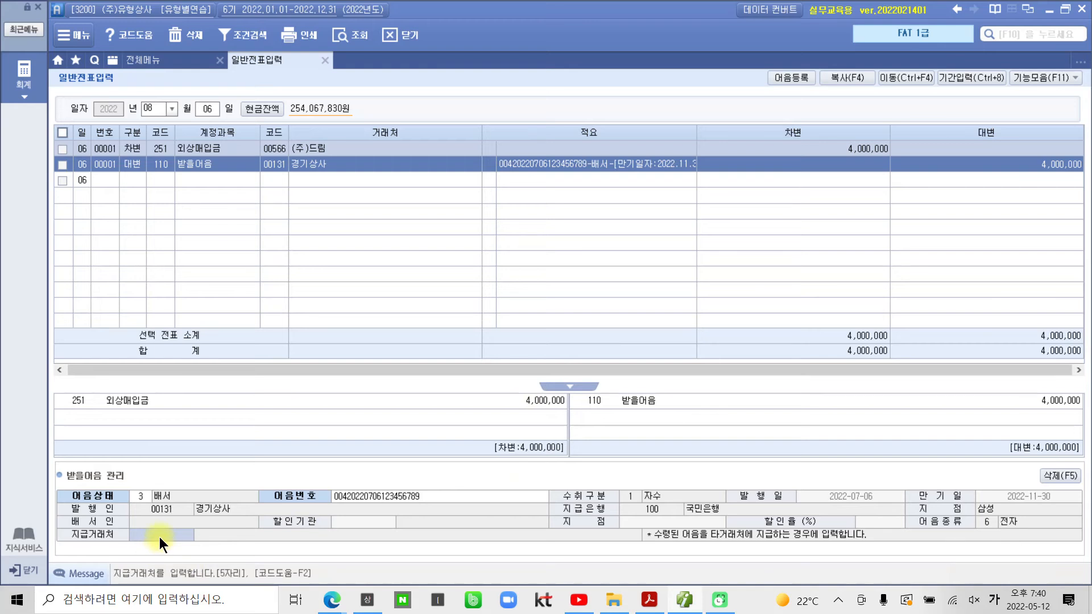
Step: Set the endorsed note's payee to (주)드림 via a 드림 partner search
{"action": "key", "text": "F2"}
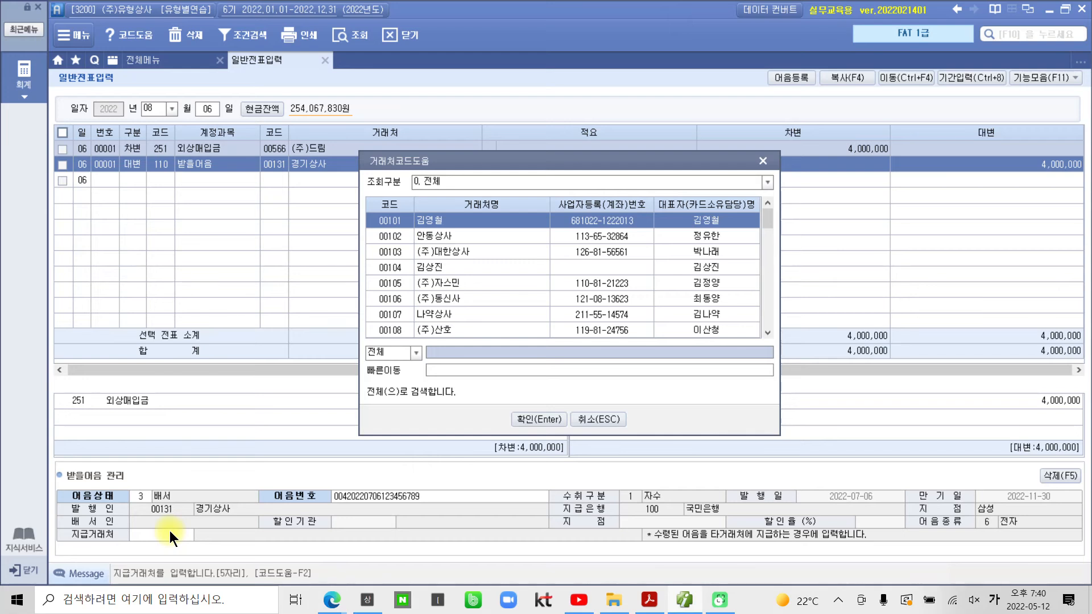
{"action": "type", "text": "드림"}
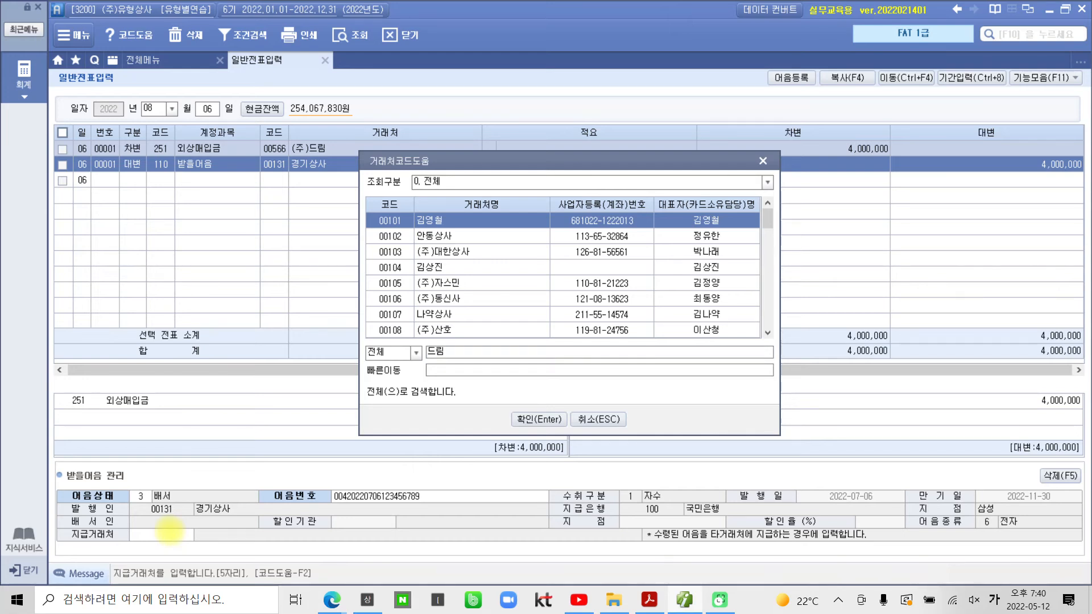
{"action": "key", "text": "Return"}
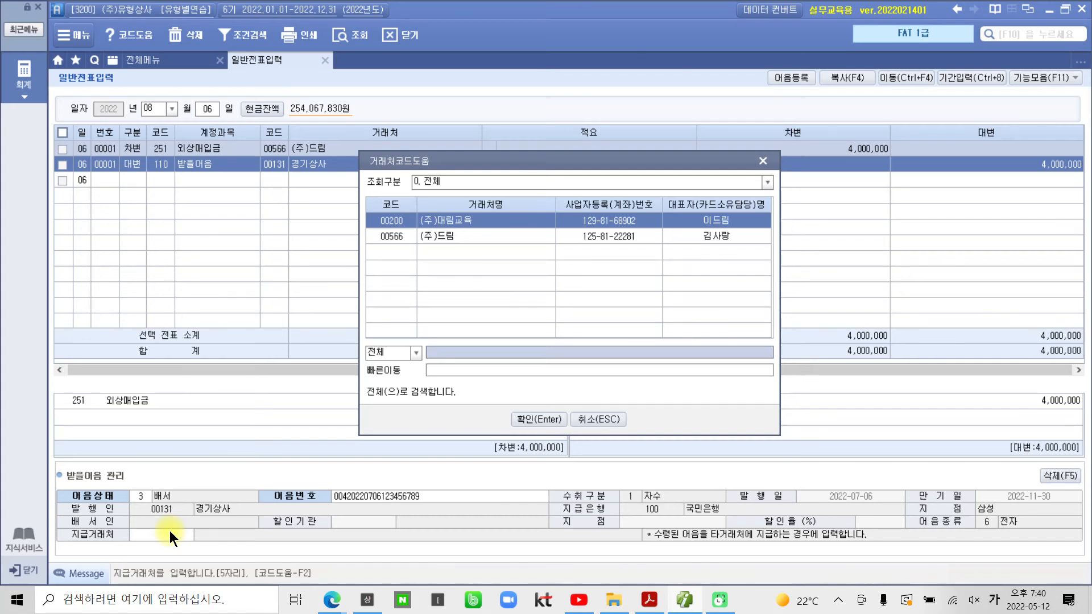
{"action": "key", "text": "Down"}
{"action": "key", "text": "Return"}
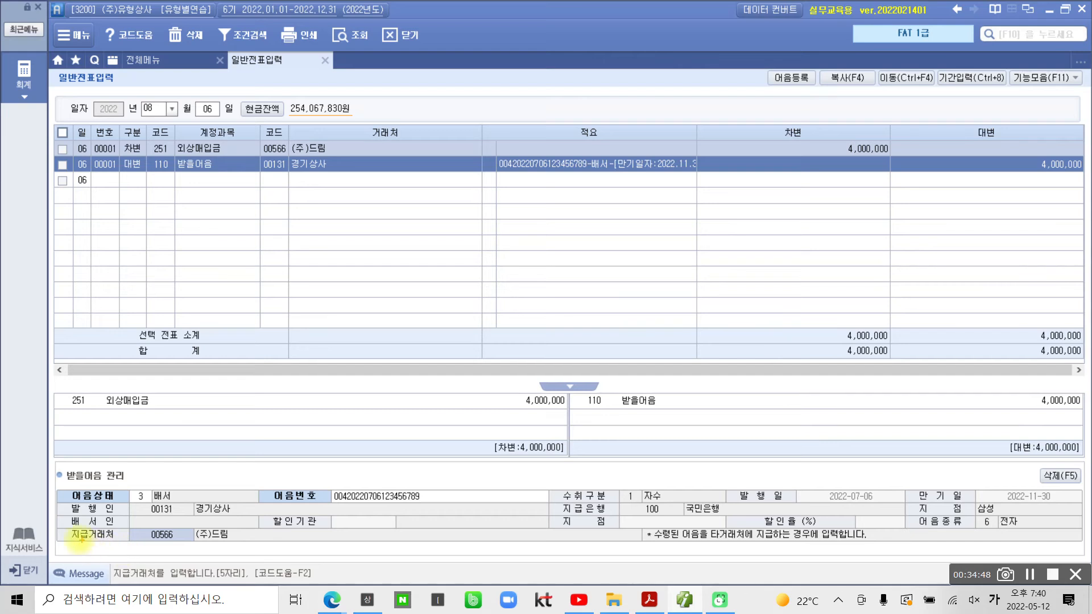
Step: Annotate the voucher screen with pen marks, then clear them
{"action": "left_click_drag", "start_coordinate": [58, 521], "coordinate": [237, 548]}
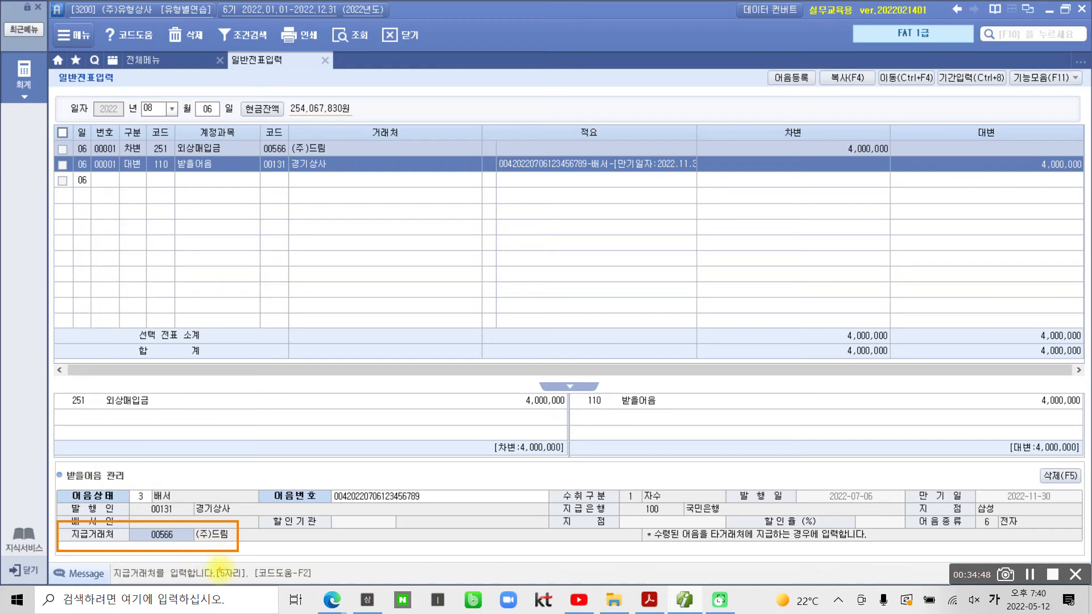
{"action": "left_click_drag", "start_coordinate": [256, 537], "coordinate": [282, 532]}
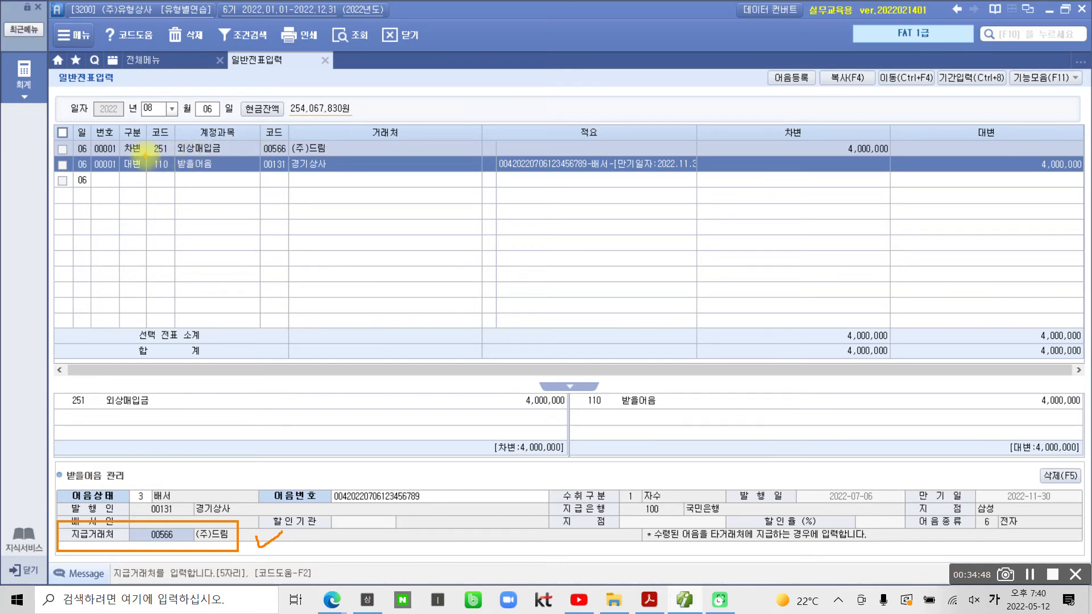
{"action": "left_click_drag", "start_coordinate": [147, 154], "coordinate": [239, 153]}
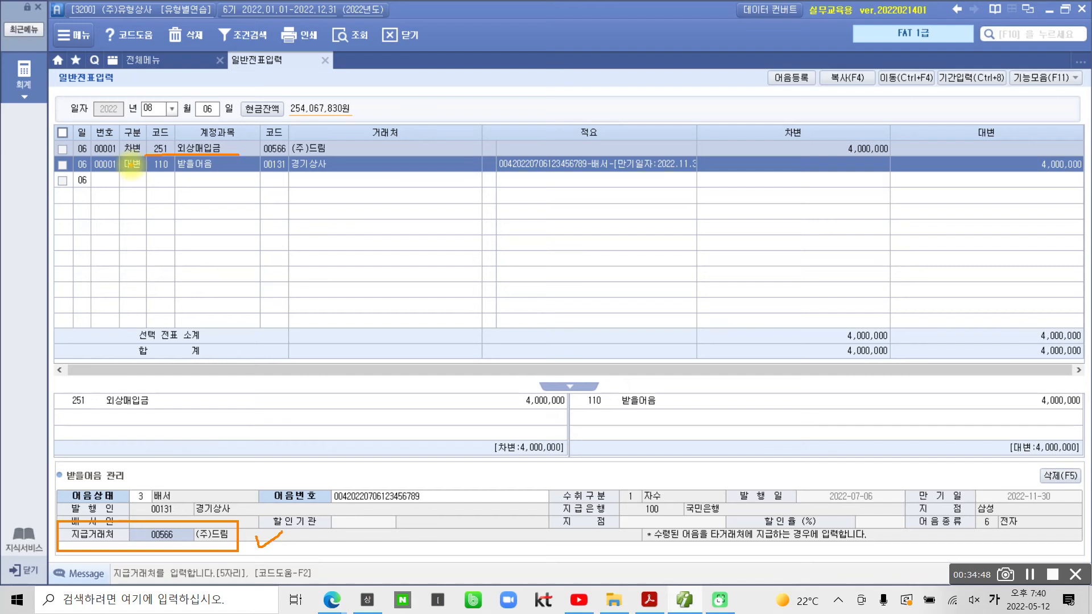
{"action": "left_click_drag", "start_coordinate": [151, 174], "coordinate": [218, 174]}
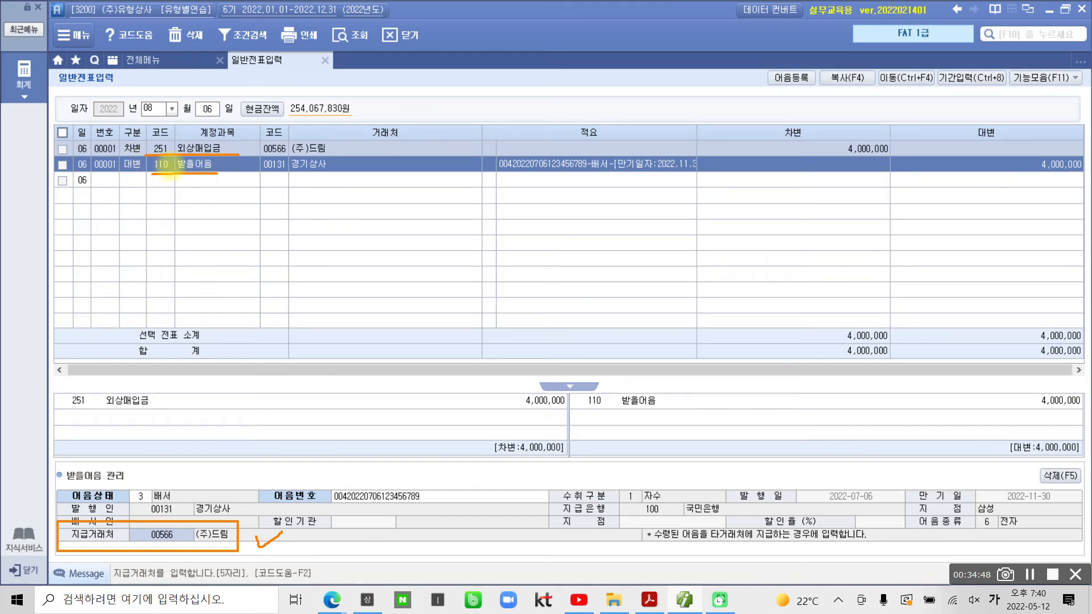
{"action": "mouse_move", "coordinate": [116, 175]}
{"action": "left_mouse_down"}
{"action": "mouse_move", "coordinate": [144, 173]}
{"action": "mouse_move", "coordinate": [138, 154]}
{"action": "mouse_move", "coordinate": [155, 152]}
{"action": "left_mouse_up"}
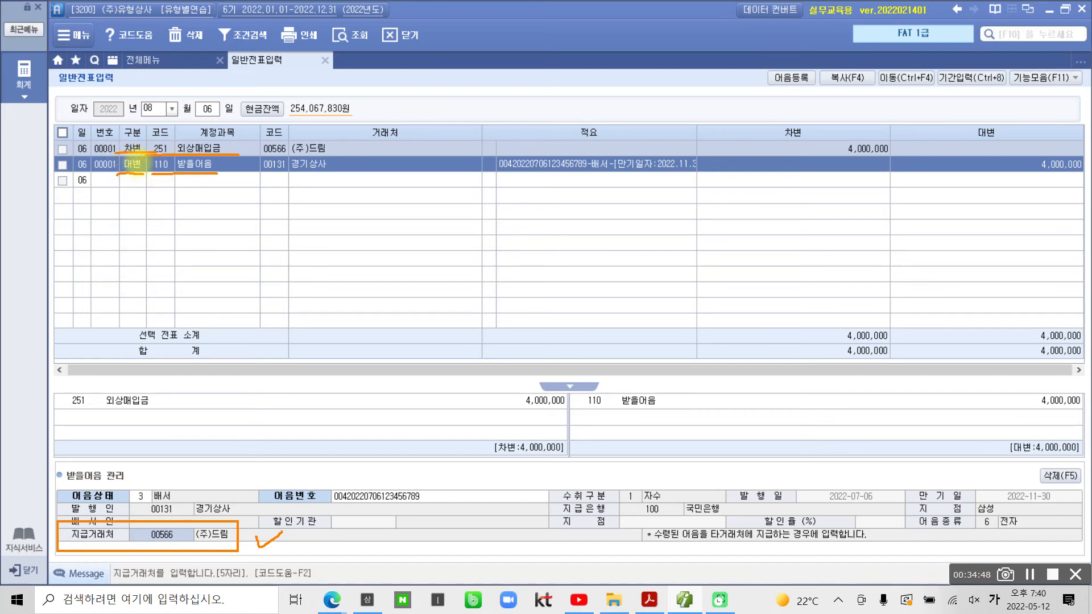
{"action": "mouse_move", "coordinate": [284, 132]}
{"action": "left_mouse_down"}
{"action": "mouse_move", "coordinate": [256, 140]}
{"action": "mouse_move", "coordinate": [310, 183]}
{"action": "mouse_move", "coordinate": [337, 136]}
{"action": "mouse_move", "coordinate": [272, 127]}
{"action": "left_mouse_up"}
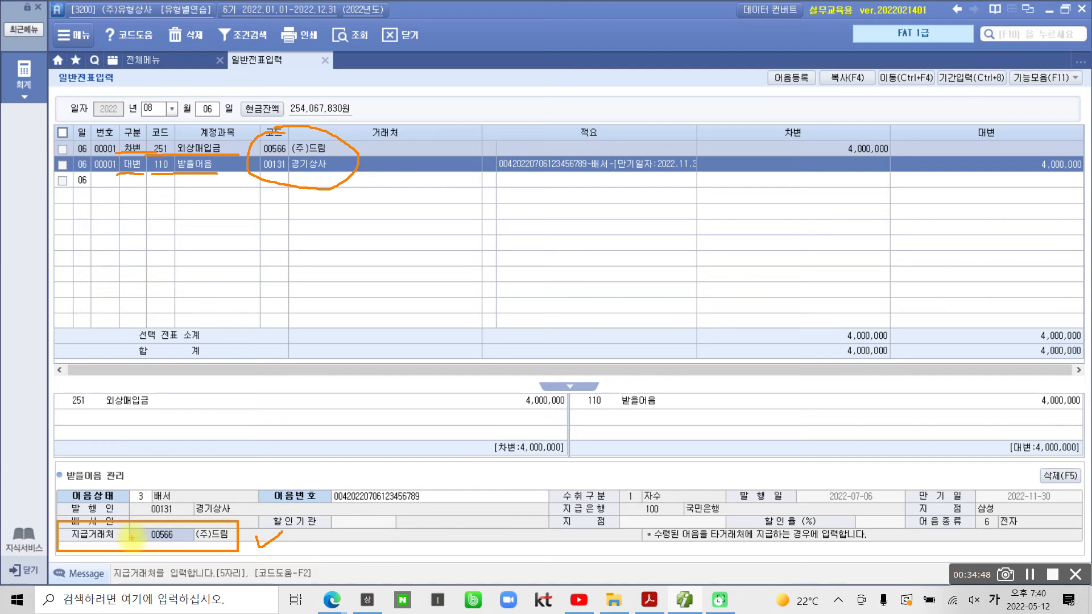
{"action": "left_click", "coordinate": [153, 534]}
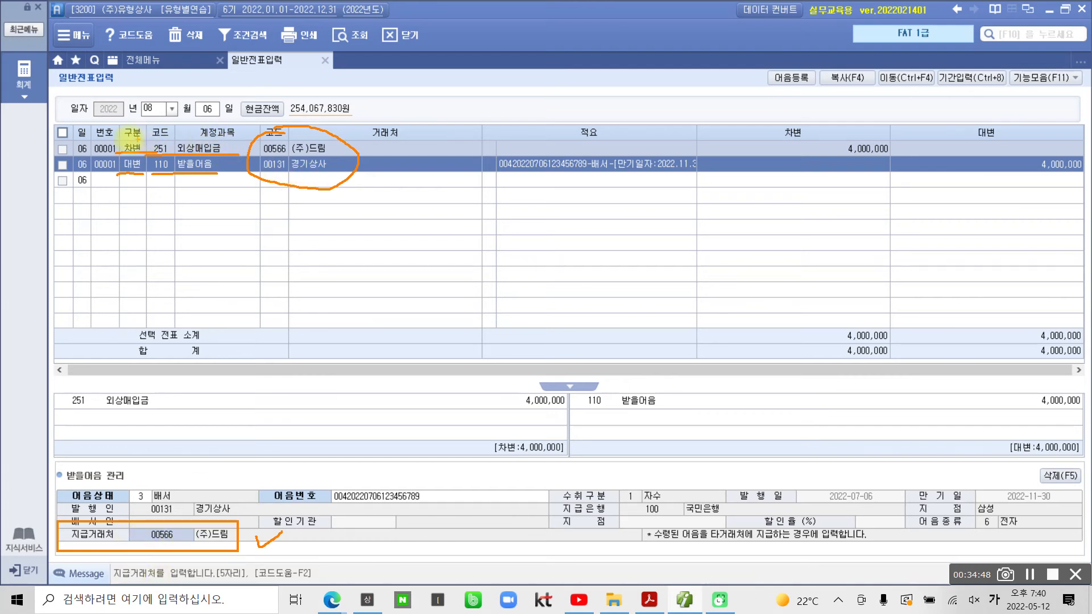
{"action": "mouse_move", "coordinate": [115, 145]}
{"action": "left_mouse_down"}
{"action": "mouse_move", "coordinate": [4, 239]}
{"action": "mouse_move", "coordinate": [1, 500]}
{"action": "mouse_move", "coordinate": [52, 517]}
{"action": "left_mouse_up"}
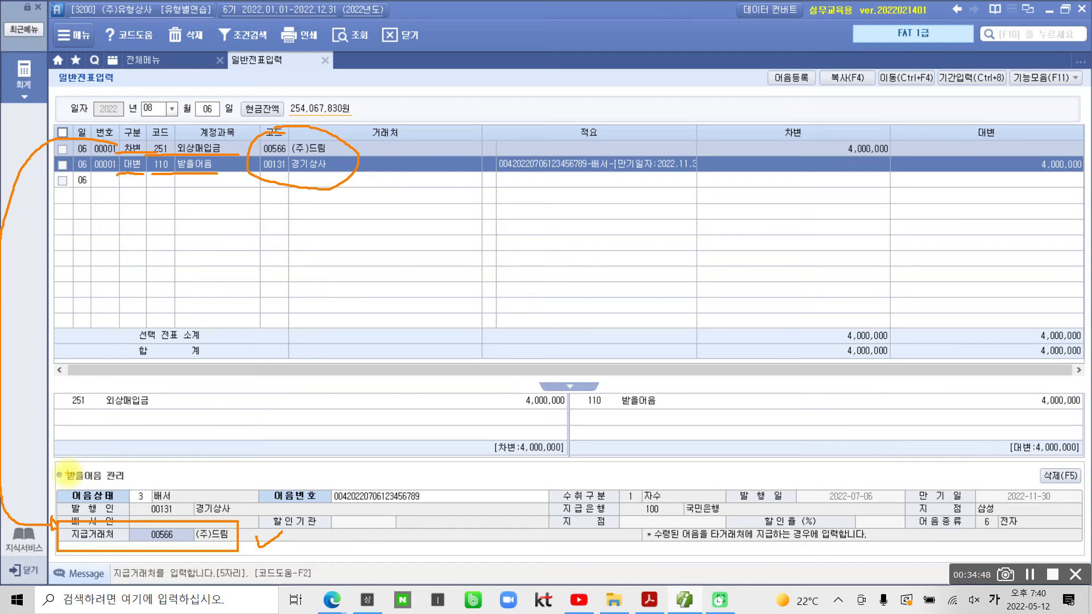
{"action": "key", "text": "Escape"}
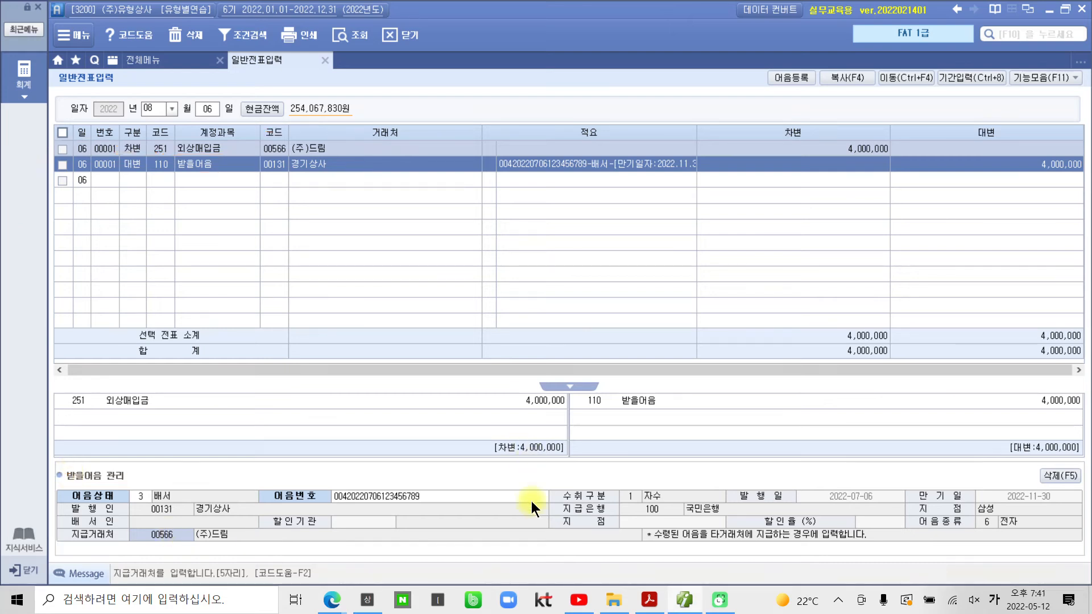
Step: In the exercise PDF, highlight the 판매비와관리비 거래 section heading in yellow
{"action": "left_click", "coordinate": [649, 599]}
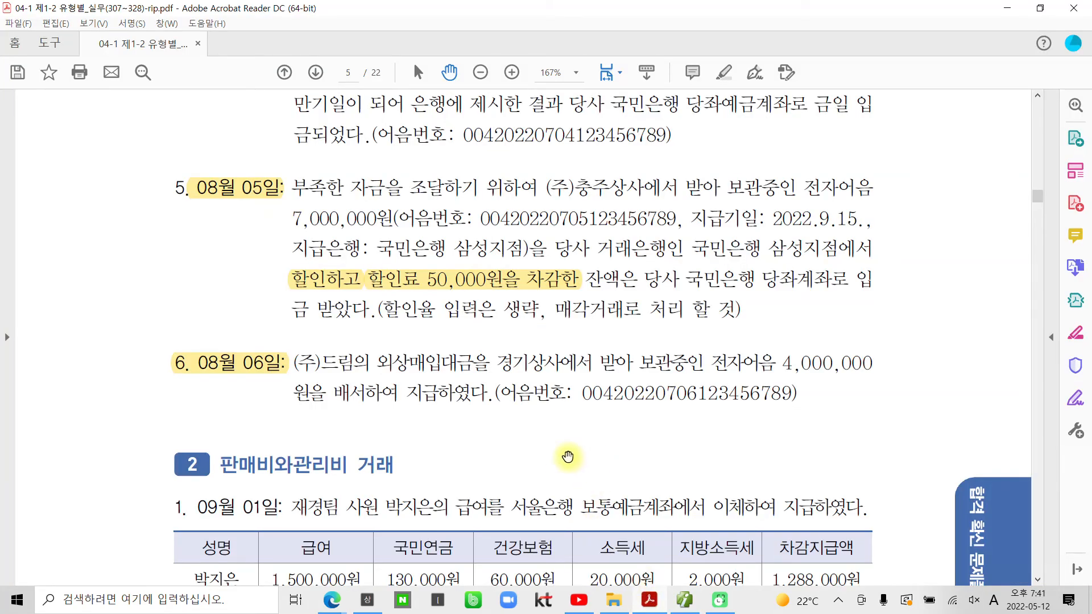
{"action": "scroll", "coordinate": [556, 455], "scroll_direction": "down", "scroll_amount": 3}
{"action": "scroll", "coordinate": [556, 455], "scroll_direction": "down", "scroll_amount": 4}
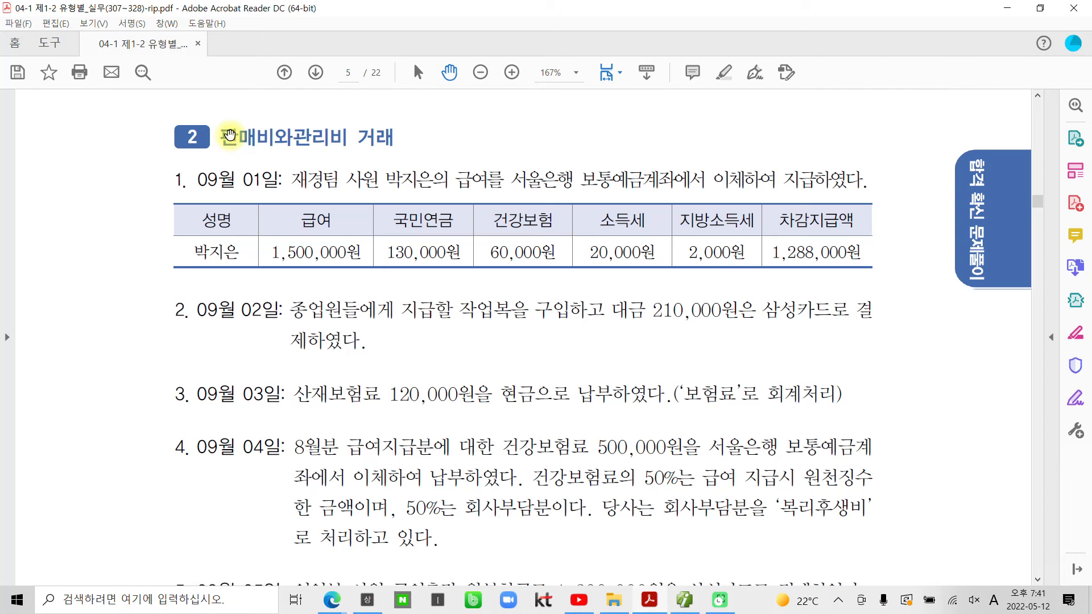
{"action": "left_click_drag", "start_coordinate": [224, 135], "coordinate": [395, 137]}
{"action": "right_click", "coordinate": [386, 136]}
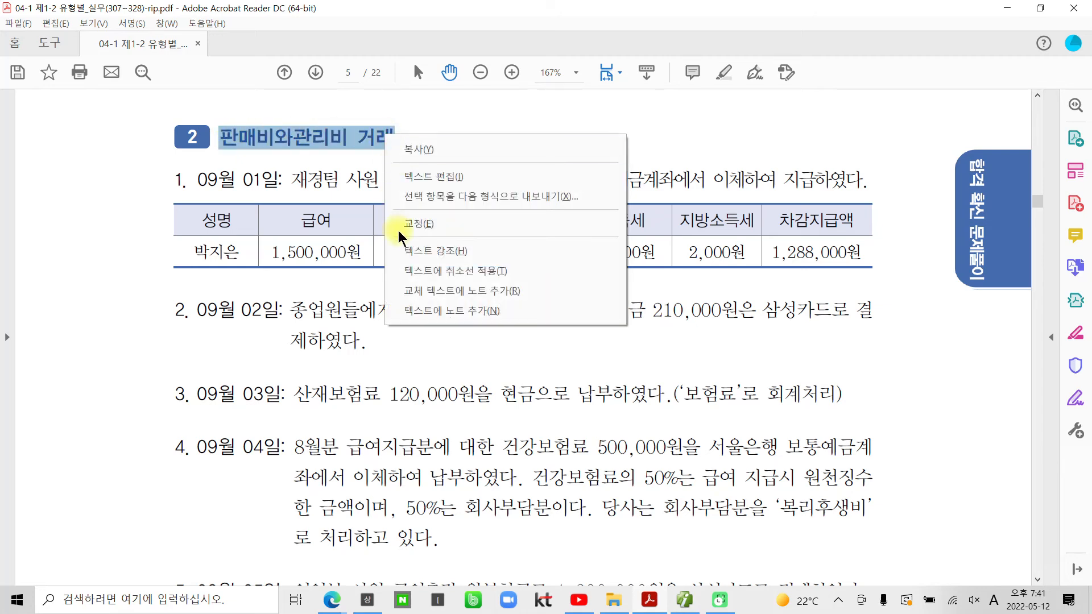
{"action": "left_click", "coordinate": [404, 251]}
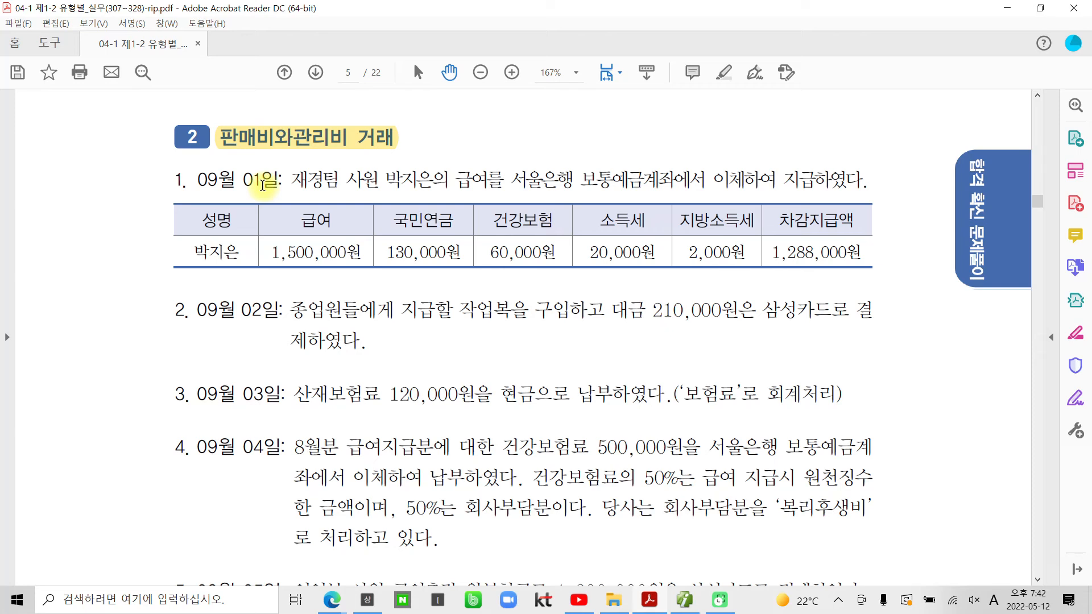
Step: Highlight the date 09월 01일 in yellow
{"action": "left_click_drag", "start_coordinate": [283, 181], "coordinate": [209, 192]}
{"action": "right_click", "coordinate": [209, 193]}
{"action": "left_click", "coordinate": [256, 302]}
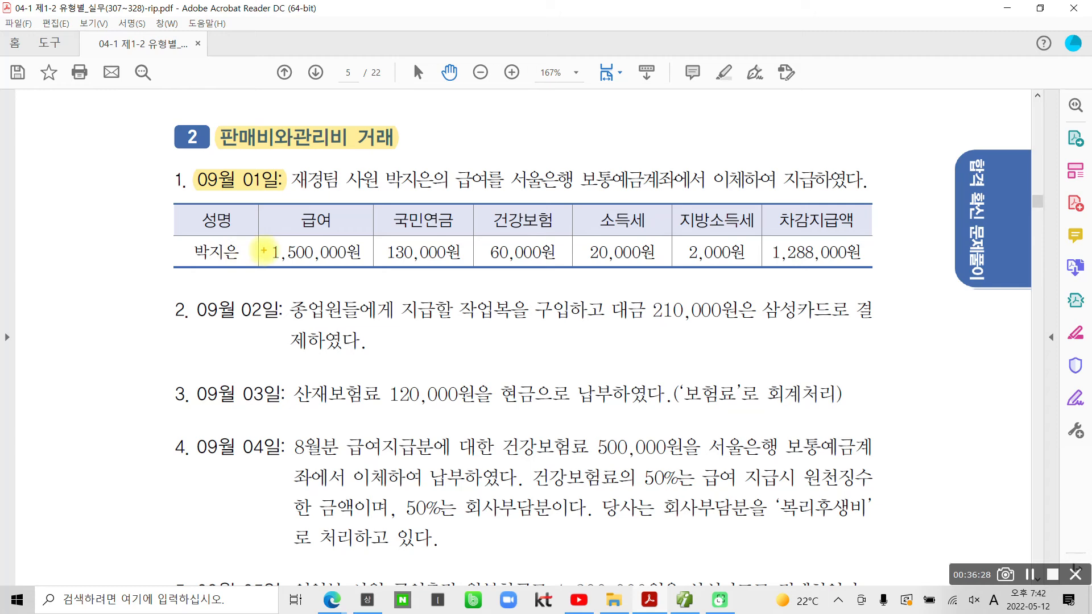
Step: Pen-mark the 09월 01일 exercise text, clear the marks, and return to Smart A's voucher entry
{"action": "left_click_drag", "start_coordinate": [263, 239], "coordinate": [363, 268]}
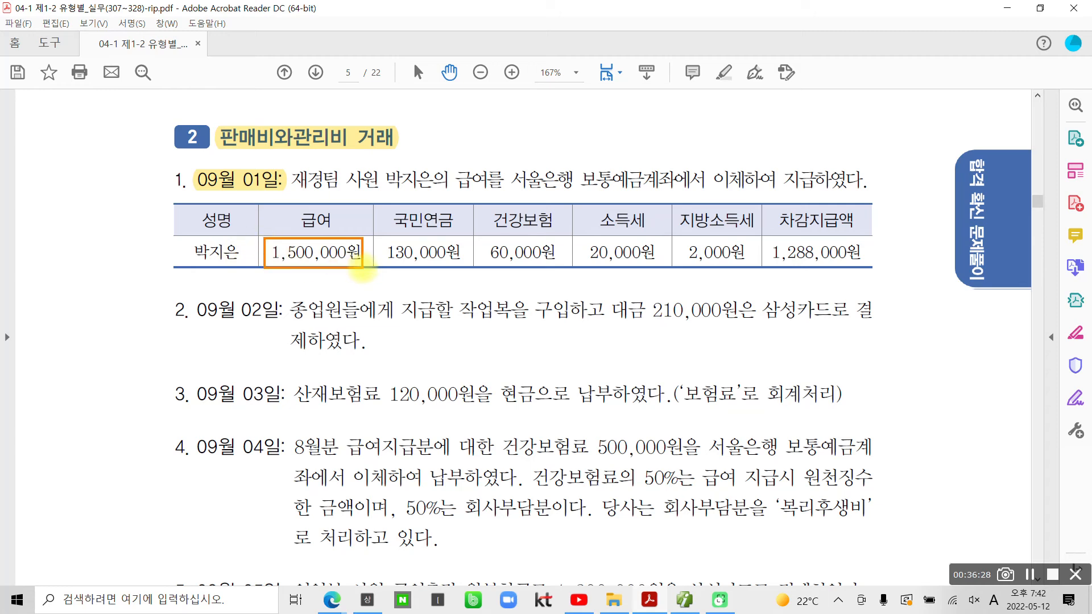
{"action": "left_click_drag", "start_coordinate": [386, 229], "coordinate": [387, 275]}
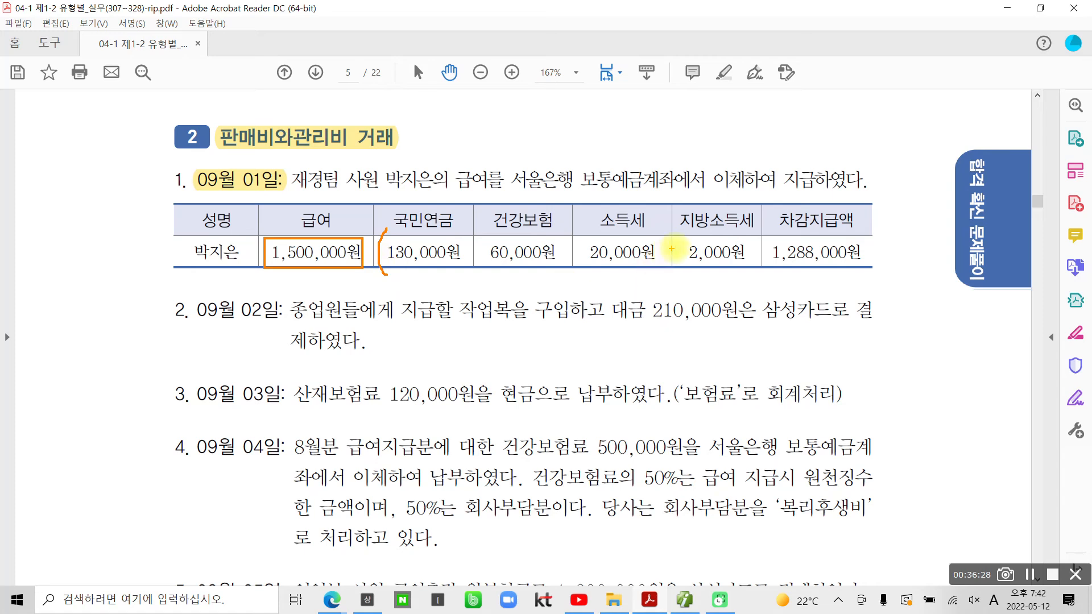
{"action": "mouse_move", "coordinate": [746, 229]}
{"action": "left_mouse_down"}
{"action": "mouse_move", "coordinate": [762, 263]}
{"action": "mouse_move", "coordinate": [743, 285]}
{"action": "left_mouse_up"}
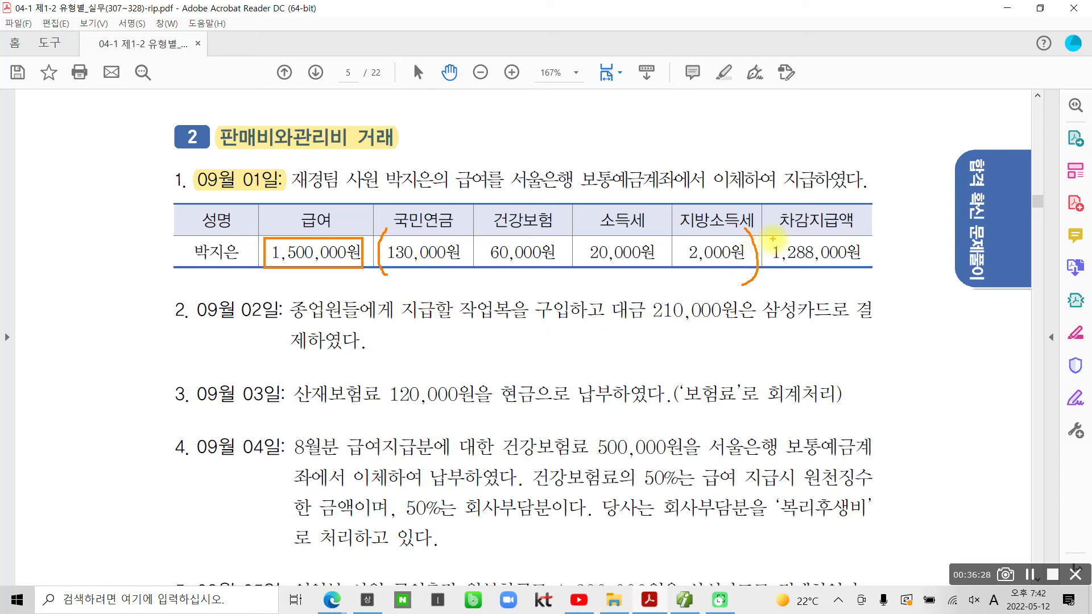
{"action": "left_click_drag", "start_coordinate": [772, 235], "coordinate": [875, 273]}
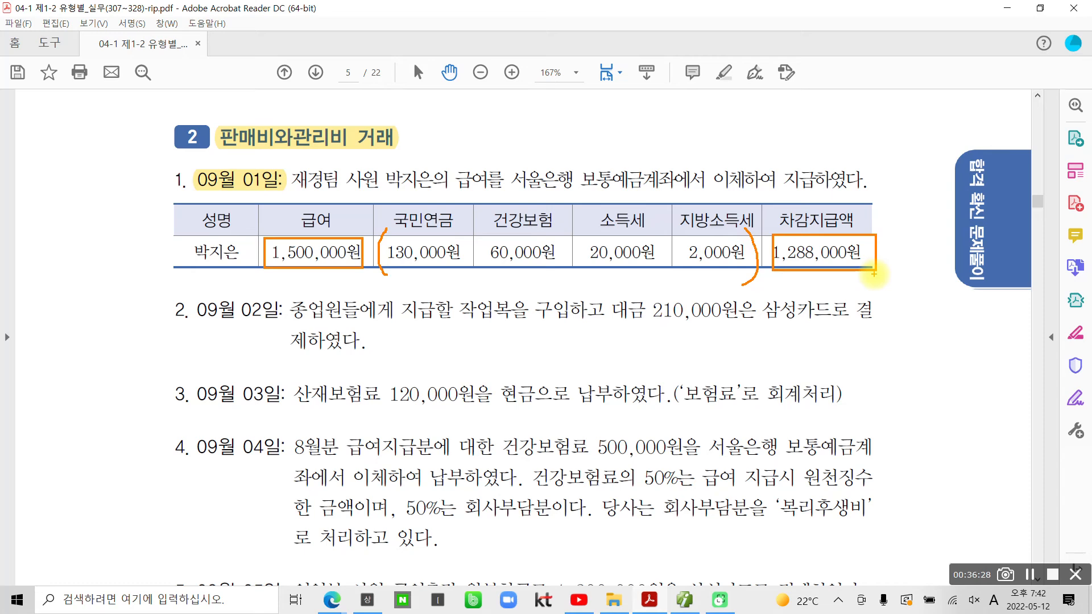
{"action": "left_click_drag", "start_coordinate": [217, 202], "coordinate": [232, 215]}
{"action": "mouse_move", "coordinate": [209, 226]}
{"action": "left_mouse_down"}
{"action": "mouse_move", "coordinate": [229, 219]}
{"action": "mouse_move", "coordinate": [212, 244]}
{"action": "left_mouse_up"}
{"action": "left_click_drag", "start_coordinate": [220, 229], "coordinate": [239, 242]}
{"action": "mouse_move", "coordinate": [245, 193]}
{"action": "left_mouse_down"}
{"action": "mouse_move", "coordinate": [245, 248]}
{"action": "mouse_move", "coordinate": [268, 227]}
{"action": "mouse_move", "coordinate": [239, 281]}
{"action": "left_mouse_up"}
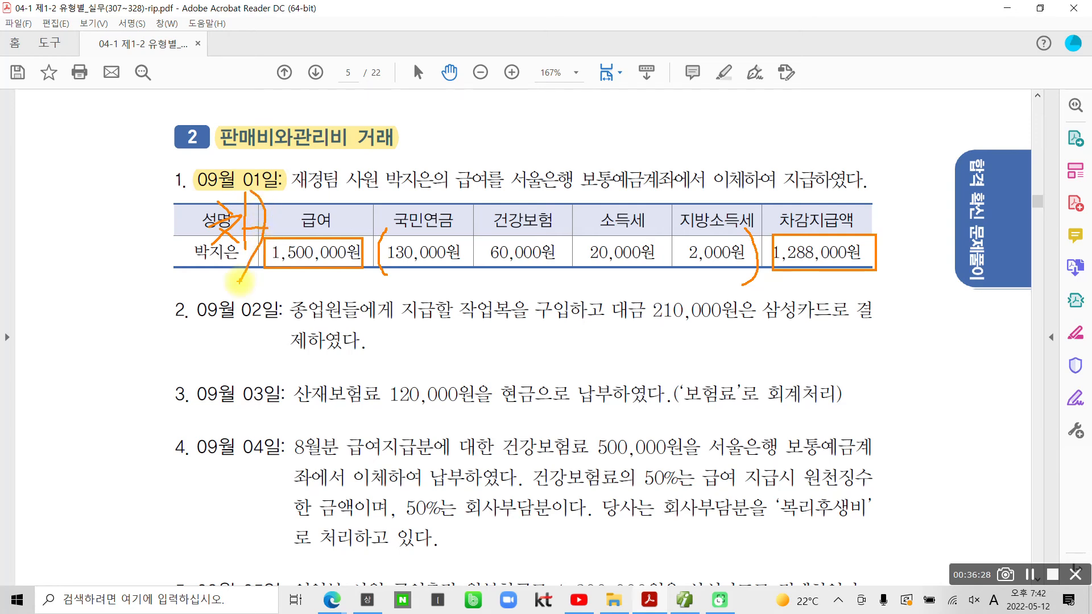
{"action": "mouse_move", "coordinate": [396, 219]}
{"action": "left_mouse_down"}
{"action": "mouse_move", "coordinate": [426, 192]}
{"action": "mouse_move", "coordinate": [742, 211]}
{"action": "left_mouse_up"}
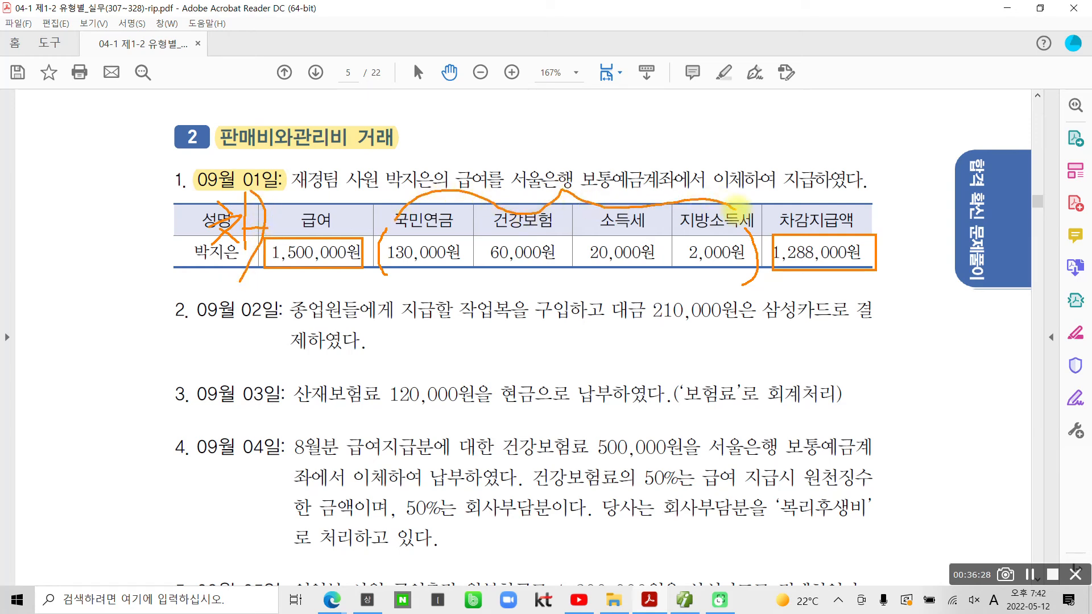
{"action": "mouse_move", "coordinate": [483, 147]}
{"action": "left_mouse_down"}
{"action": "mouse_move", "coordinate": [512, 142]}
{"action": "mouse_move", "coordinate": [515, 188]}
{"action": "left_mouse_up"}
{"action": "mouse_move", "coordinate": [540, 135]}
{"action": "left_mouse_down"}
{"action": "mouse_move", "coordinate": [534, 166]}
{"action": "mouse_move", "coordinate": [551, 155]}
{"action": "mouse_move", "coordinate": [529, 190]}
{"action": "left_mouse_up"}
{"action": "left_click_drag", "start_coordinate": [574, 140], "coordinate": [576, 143]}
{"action": "left_click_drag", "start_coordinate": [575, 143], "coordinate": [605, 131]}
{"action": "mouse_move", "coordinate": [576, 168]}
{"action": "left_mouse_down"}
{"action": "mouse_move", "coordinate": [596, 151]}
{"action": "mouse_move", "coordinate": [596, 188]}
{"action": "left_mouse_up"}
{"action": "left_click_drag", "start_coordinate": [620, 117], "coordinate": [619, 207]}
{"action": "mouse_move", "coordinate": [649, 117]}
{"action": "left_mouse_down"}
{"action": "mouse_move", "coordinate": [632, 141]}
{"action": "mouse_move", "coordinate": [681, 166]}
{"action": "mouse_move", "coordinate": [643, 206]}
{"action": "left_mouse_up"}
{"action": "mouse_move", "coordinate": [662, 154]}
{"action": "left_mouse_down"}
{"action": "mouse_move", "coordinate": [714, 146]}
{"action": "mouse_move", "coordinate": [685, 188]}
{"action": "mouse_move", "coordinate": [700, 184]}
{"action": "left_mouse_up"}
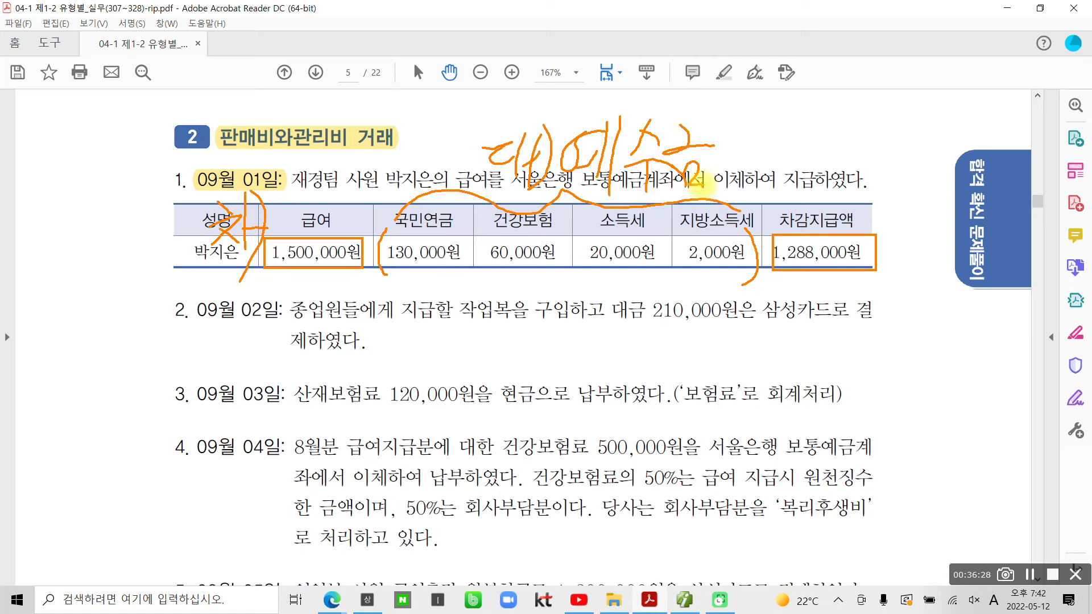
{"action": "mouse_move", "coordinate": [851, 198]}
{"action": "left_mouse_down"}
{"action": "mouse_move", "coordinate": [882, 225]}
{"action": "mouse_move", "coordinate": [902, 208]}
{"action": "mouse_move", "coordinate": [895, 239]}
{"action": "left_mouse_up"}
{"action": "left_click_drag", "start_coordinate": [904, 176], "coordinate": [909, 242]}
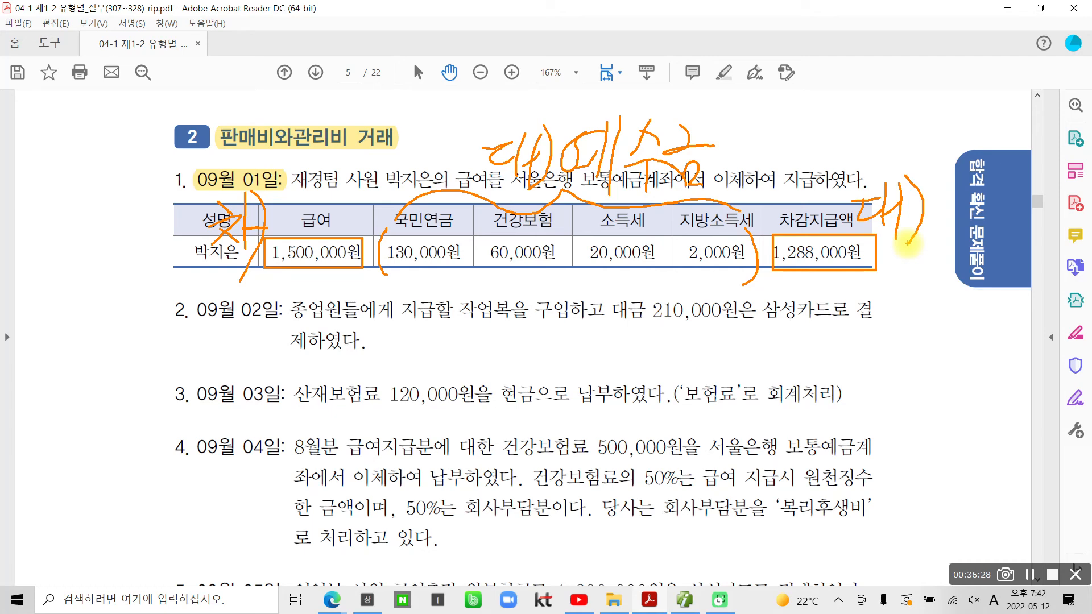
{"action": "key", "text": "Escape"}
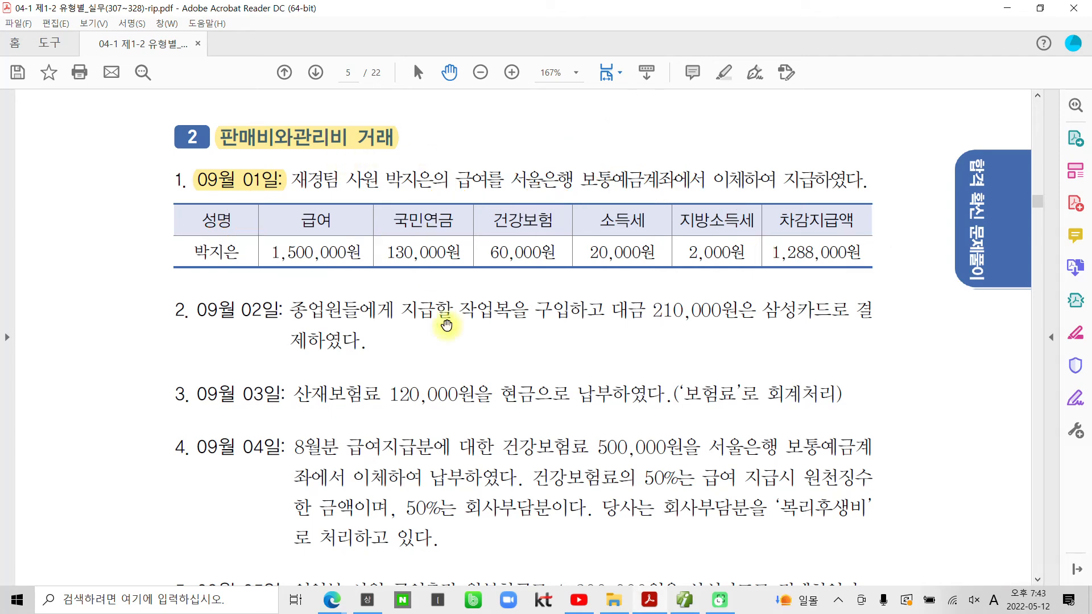
{"action": "left_click", "coordinate": [684, 600]}
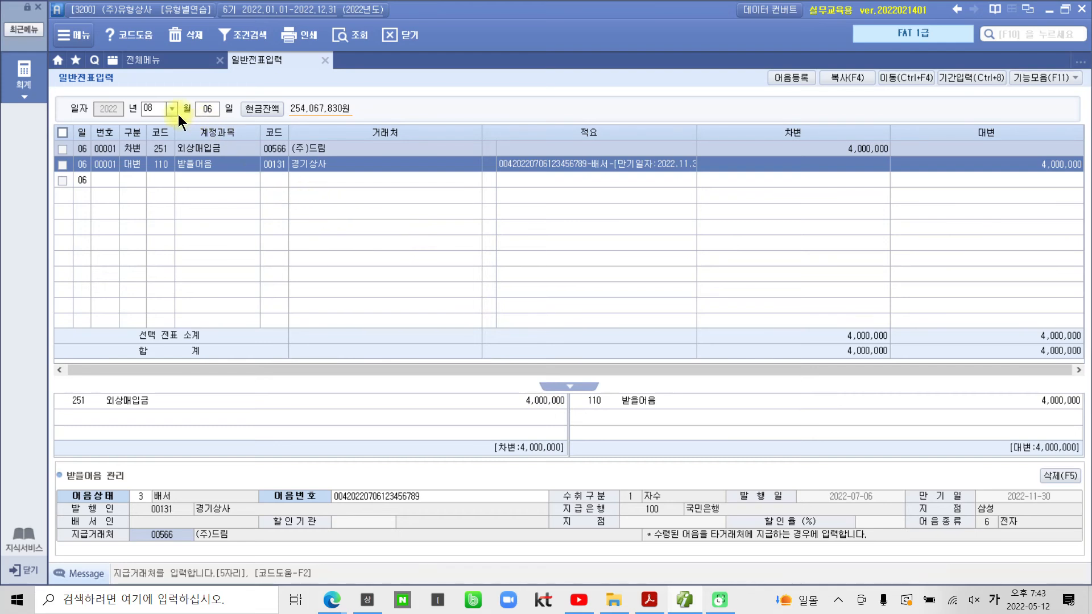
{"action": "left_click", "coordinate": [171, 109]}
Step: Open the September 1 vouchers and add a debit line for 801 급여 of 1,500,000
{"action": "left_click", "coordinate": [154, 207]}
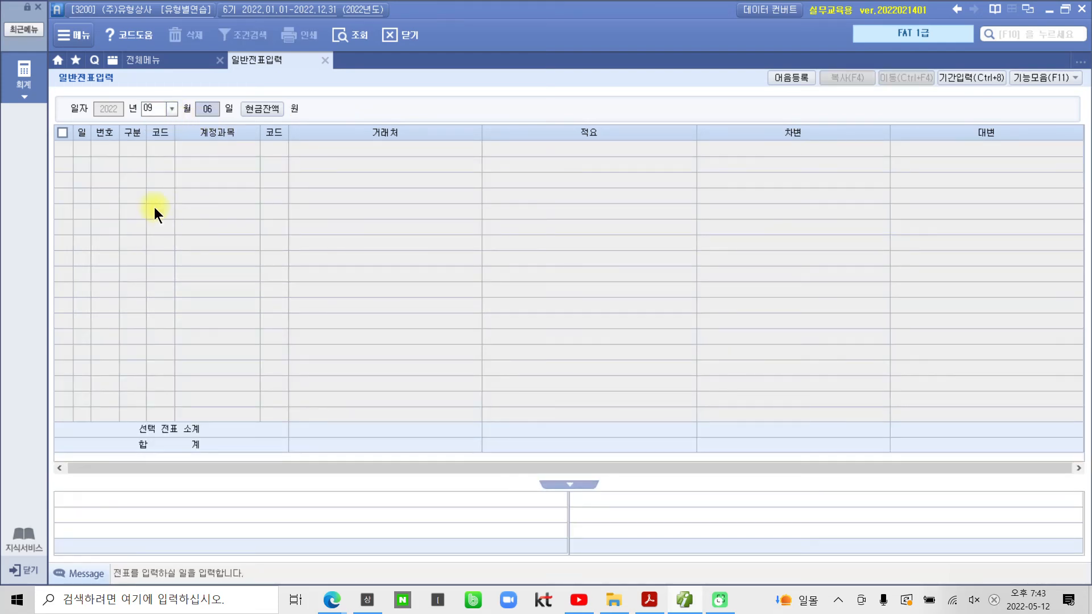
{"action": "type", "text": "1"}
{"action": "key", "text": "Return"}
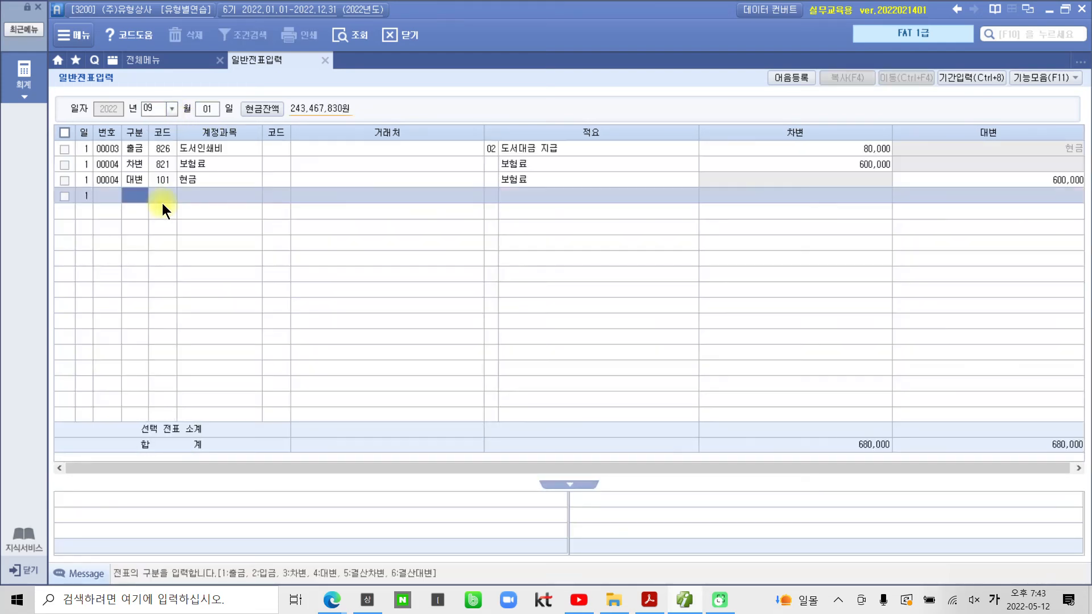
{"action": "type", "text": "3"}
{"action": "key", "text": "Return"}
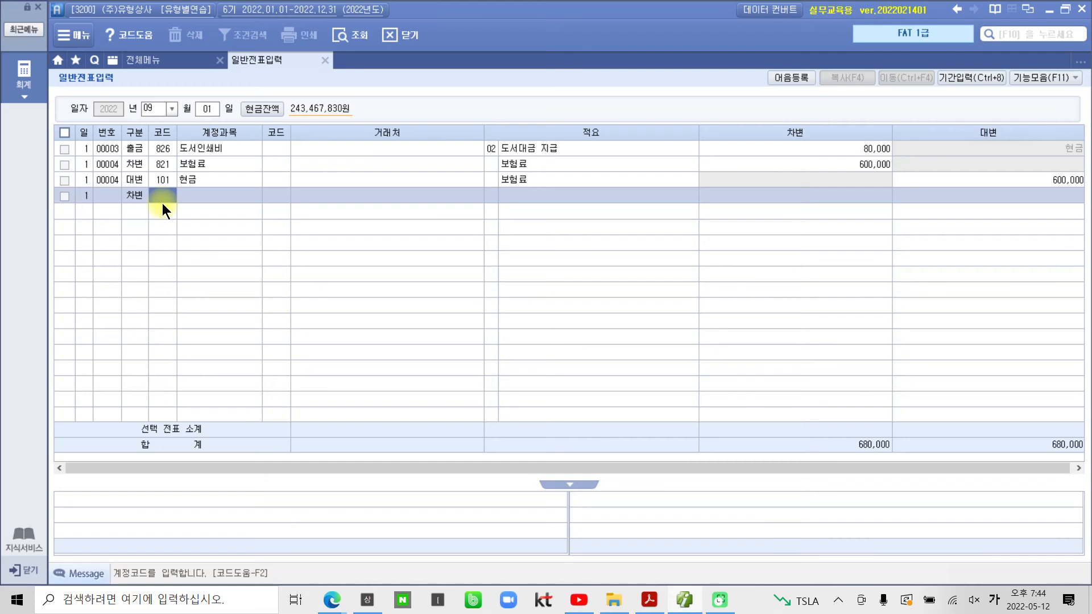
{"action": "type", "text": "801"}
{"action": "key", "text": "Return"}
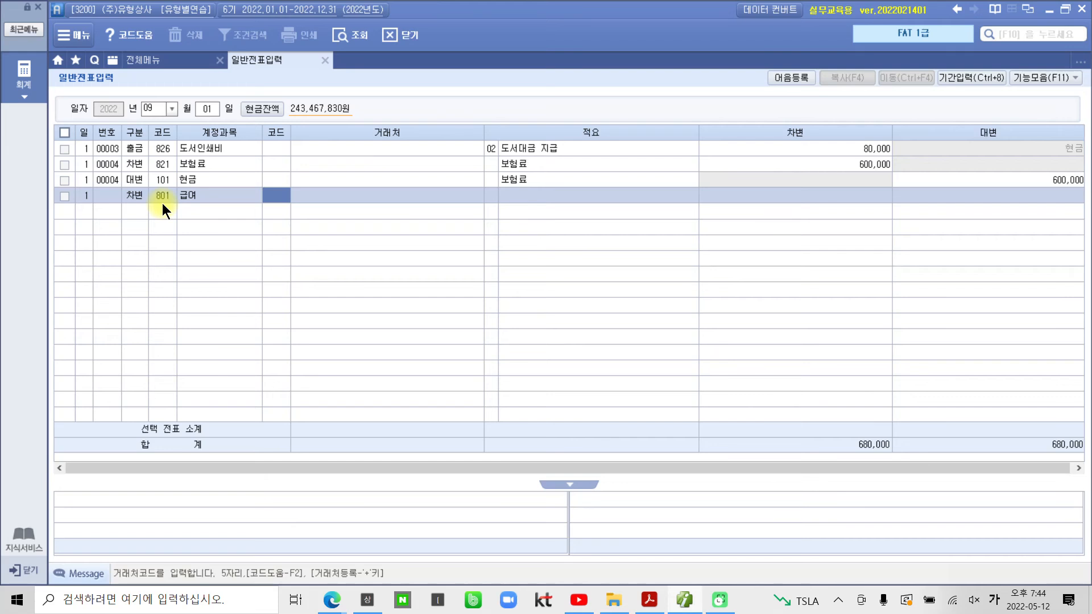
{"action": "key", "text": "Return"}
{"action": "key", "text": "Return"}
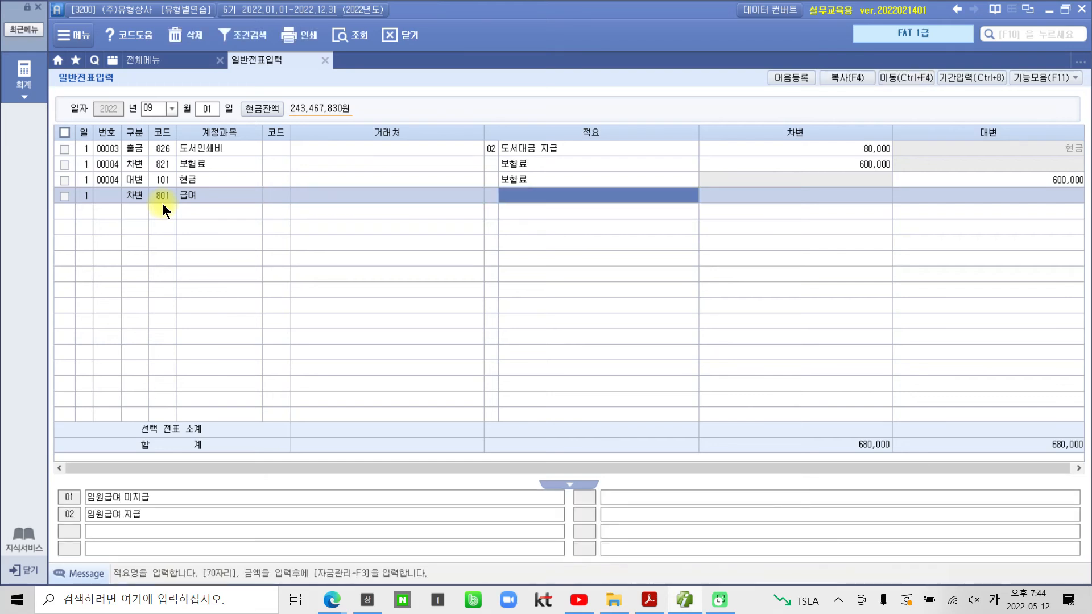
{"action": "key", "text": "Return"}
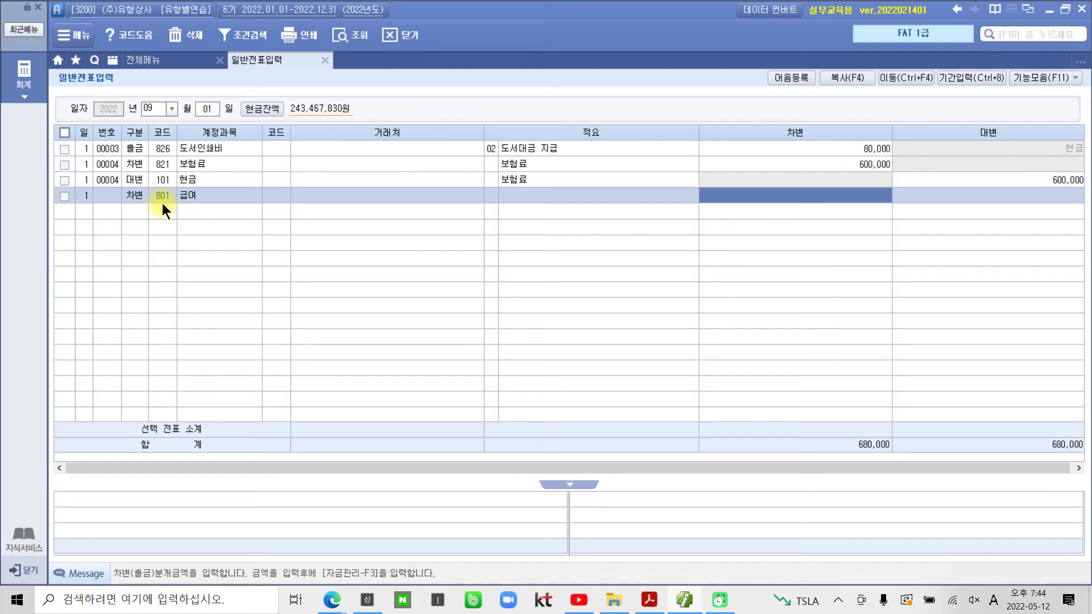
{"action": "type", "text": "1500000"}
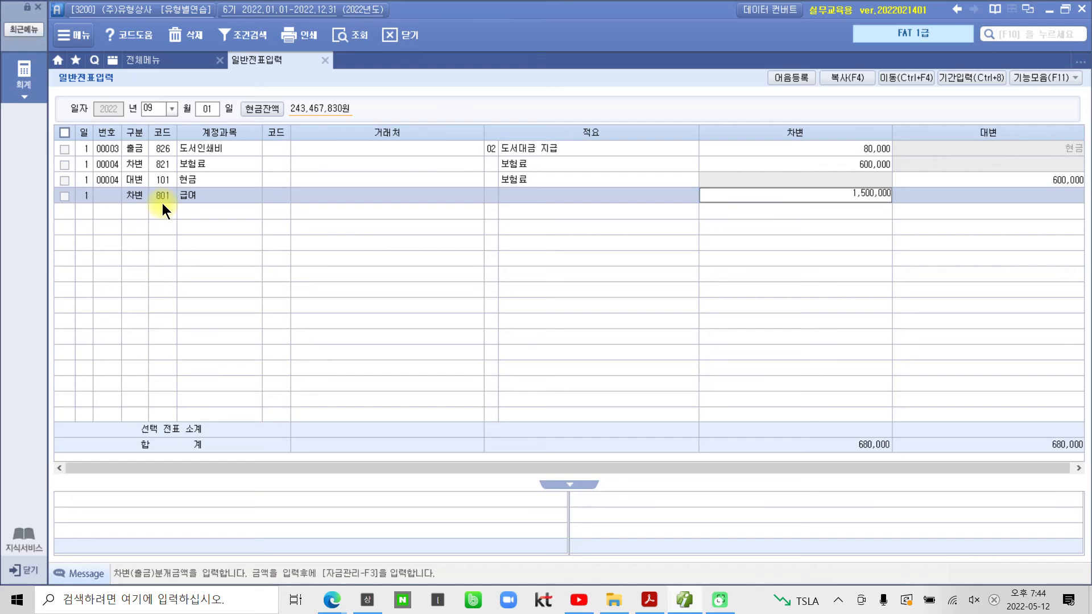
{"action": "key", "text": "Return"}
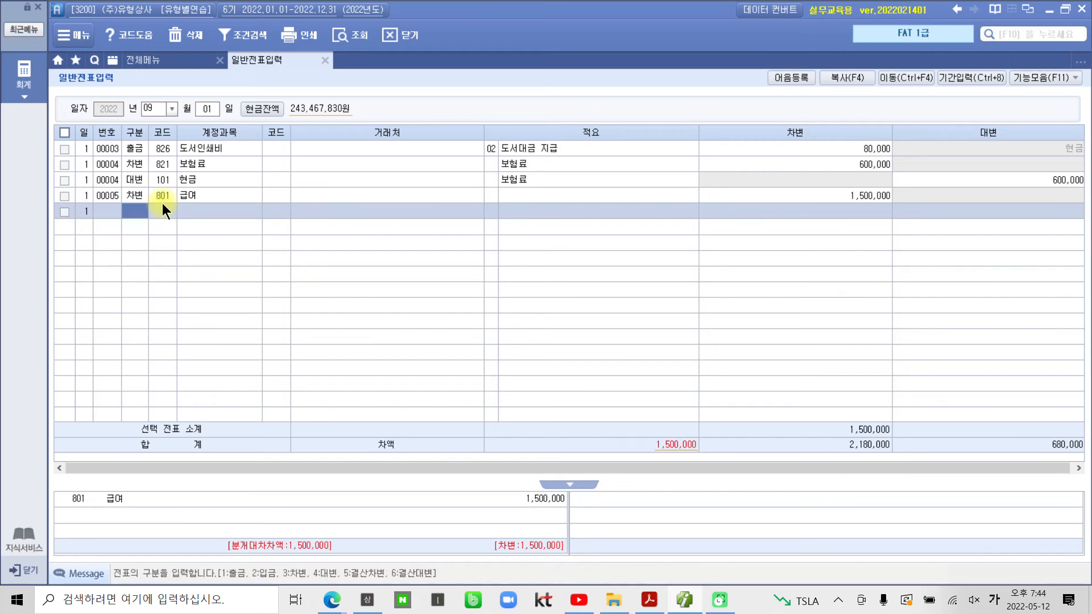
Step: Add a credit line for 103 보통예금 with partner 서울은행(보통) for 1,288,000
{"action": "type", "text": "4"}
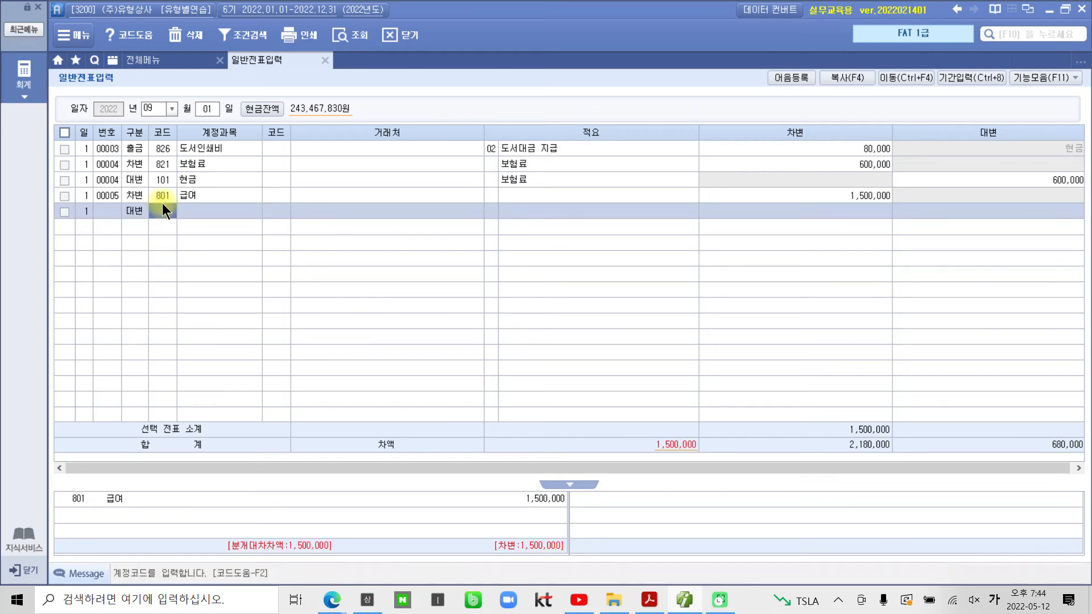
{"action": "type", "text": "103"}
{"action": "key", "text": "Return"}
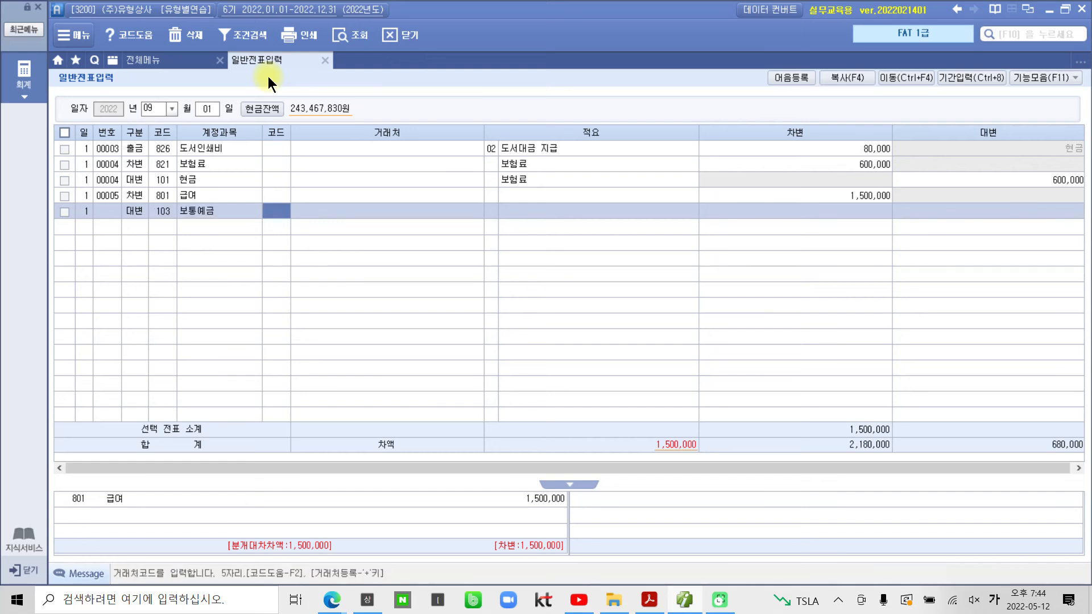
{"action": "type", "text": "서울"}
{"action": "key", "text": "Return"}
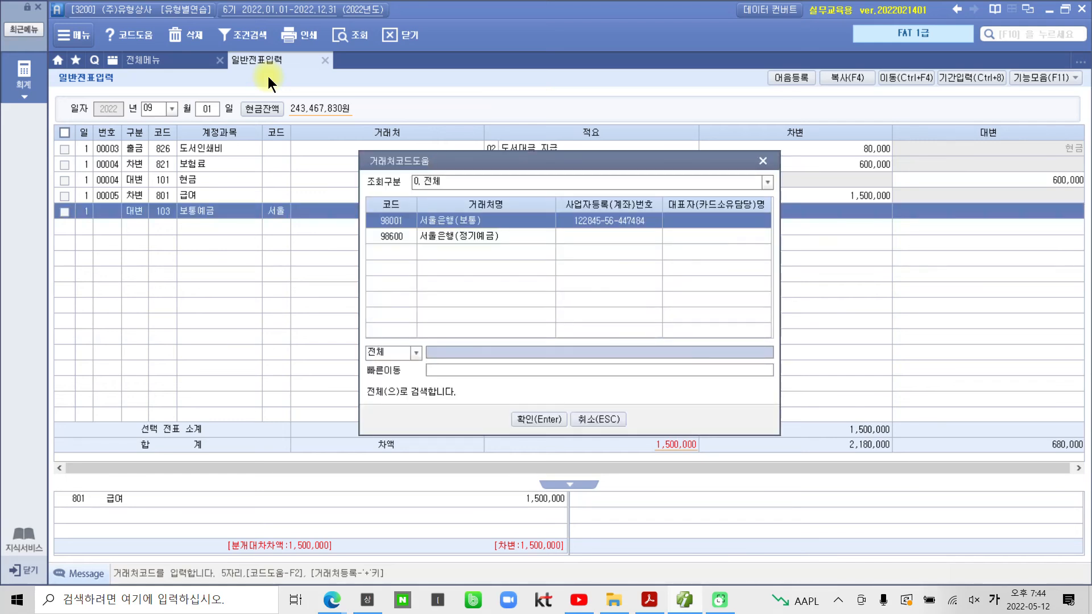
{"action": "key", "text": "Return"}
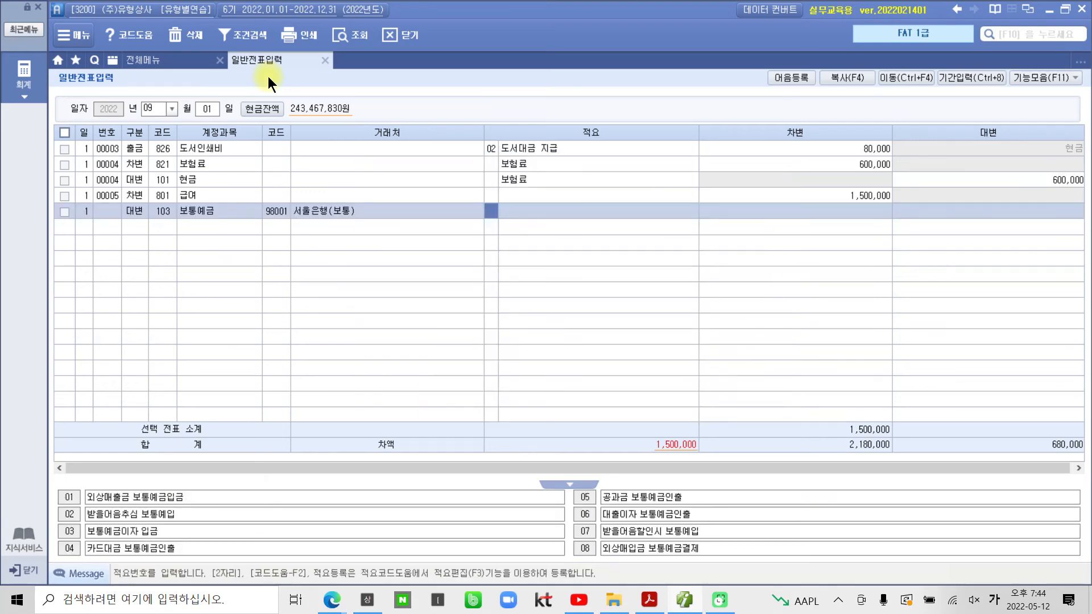
{"action": "key", "text": "Return"}
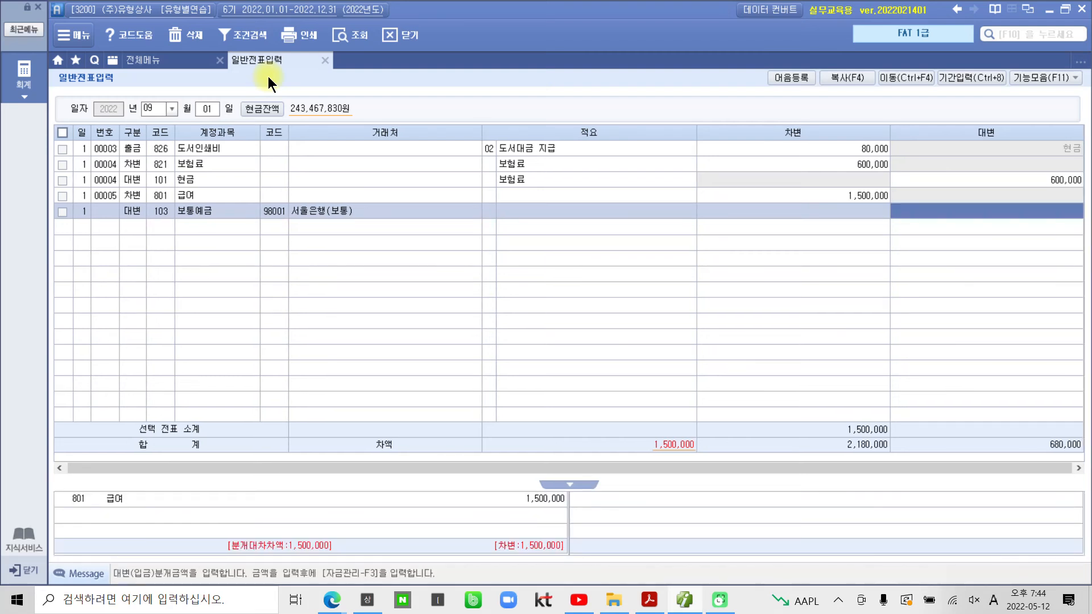
{"action": "type", "text": "1288000"}
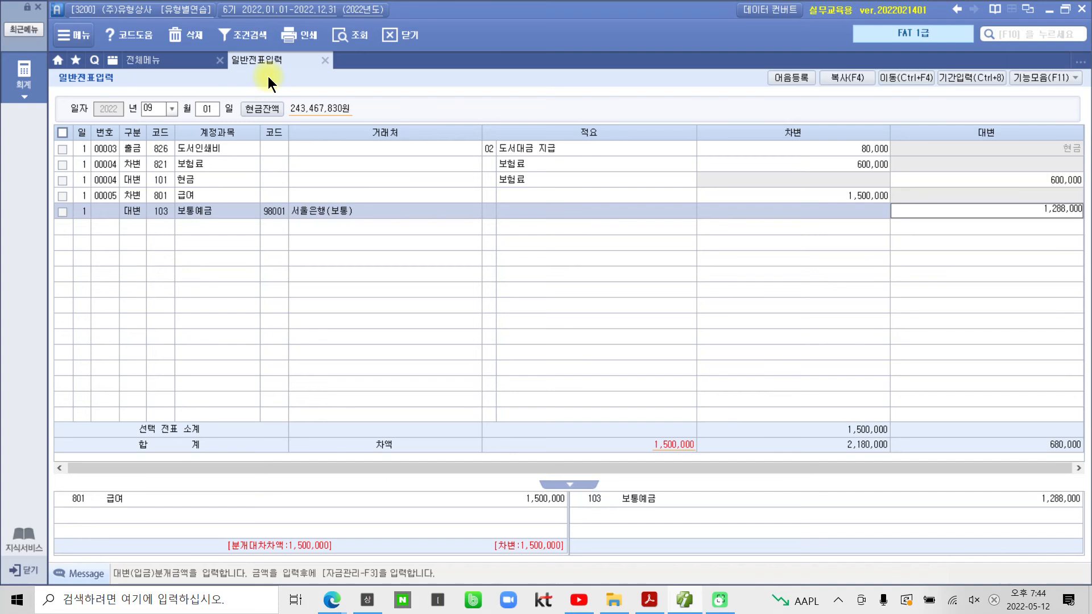
{"action": "key", "text": "Return"}
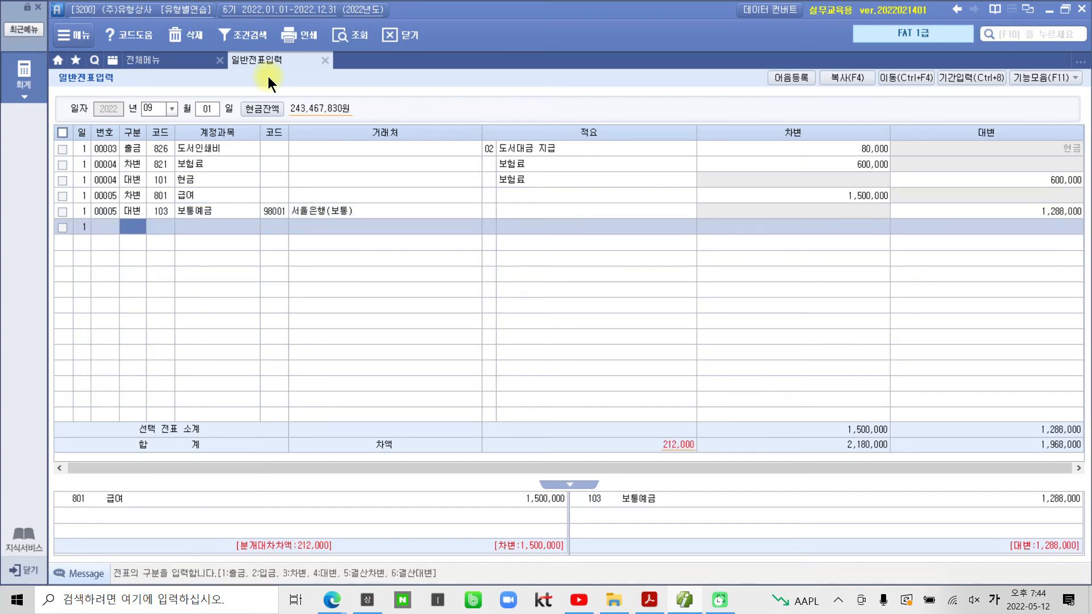
Step: Add a credit line for 254 예수금 of 212,000 so the voucher balances
{"action": "type", "text": "4"}
{"action": "key", "text": "Return"}
{"action": "type", "text": "예수"}
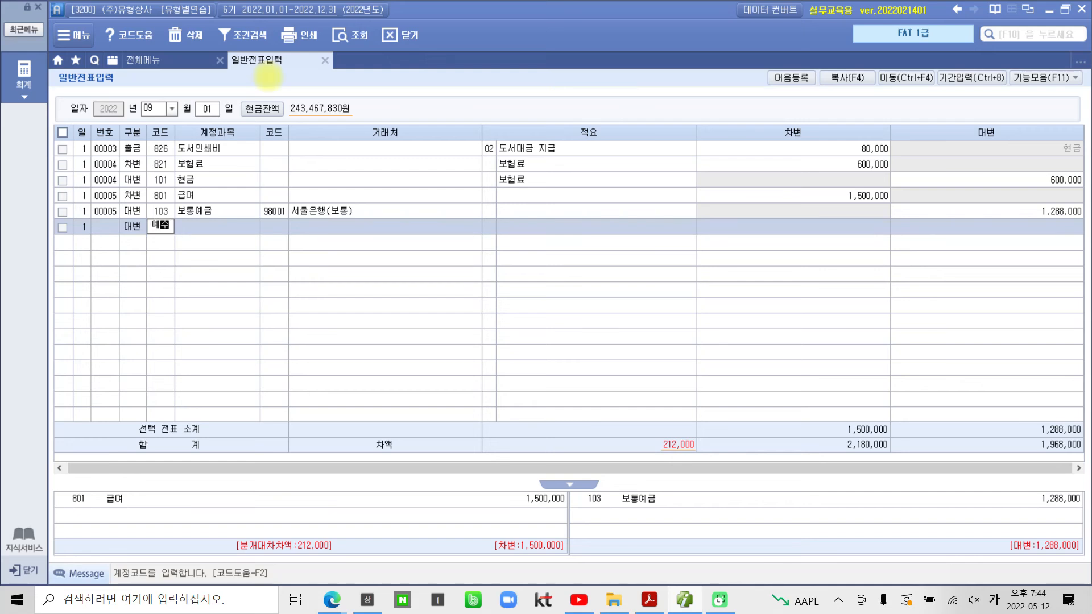
{"action": "key", "text": "Return"}
{"action": "key", "text": "Return"}
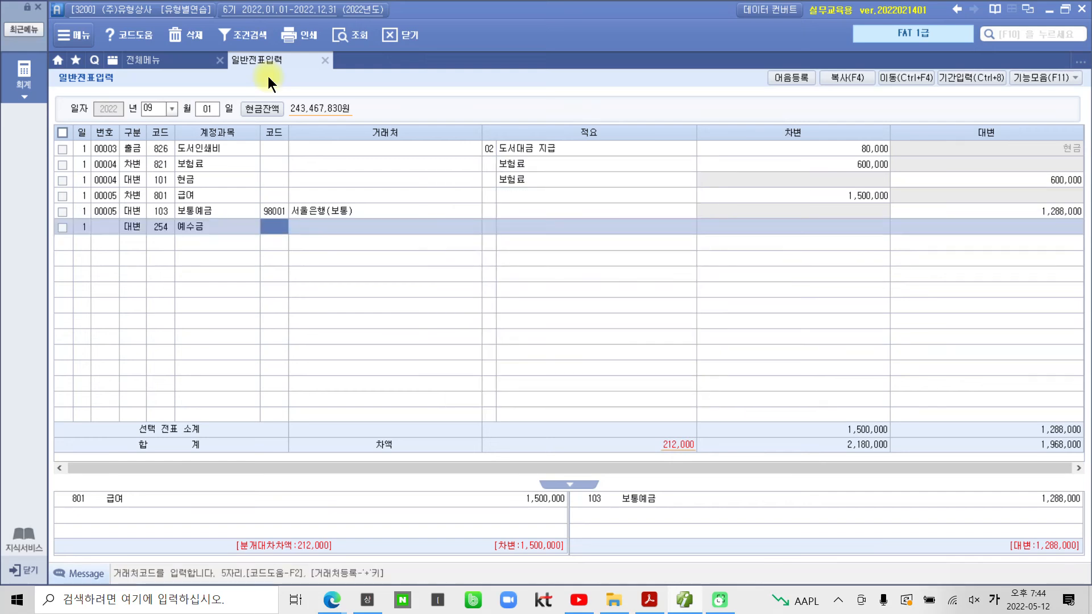
{"action": "key", "text": "Return"}
{"action": "key", "text": "Return"}
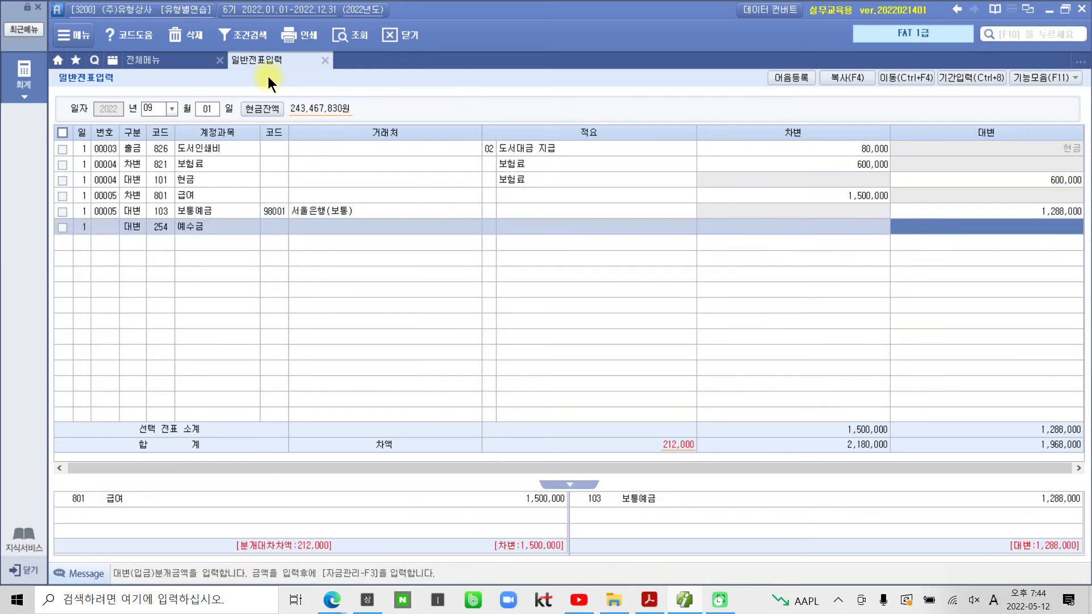
{"action": "mouse_move", "coordinate": [714, 475]}
{"action": "left_mouse_down"}
{"action": "mouse_move", "coordinate": [606, 449]}
{"action": "mouse_move", "coordinate": [710, 476]}
{"action": "left_mouse_up"}
{"action": "left_click_drag", "start_coordinate": [710, 438], "coordinate": [1004, 228]}
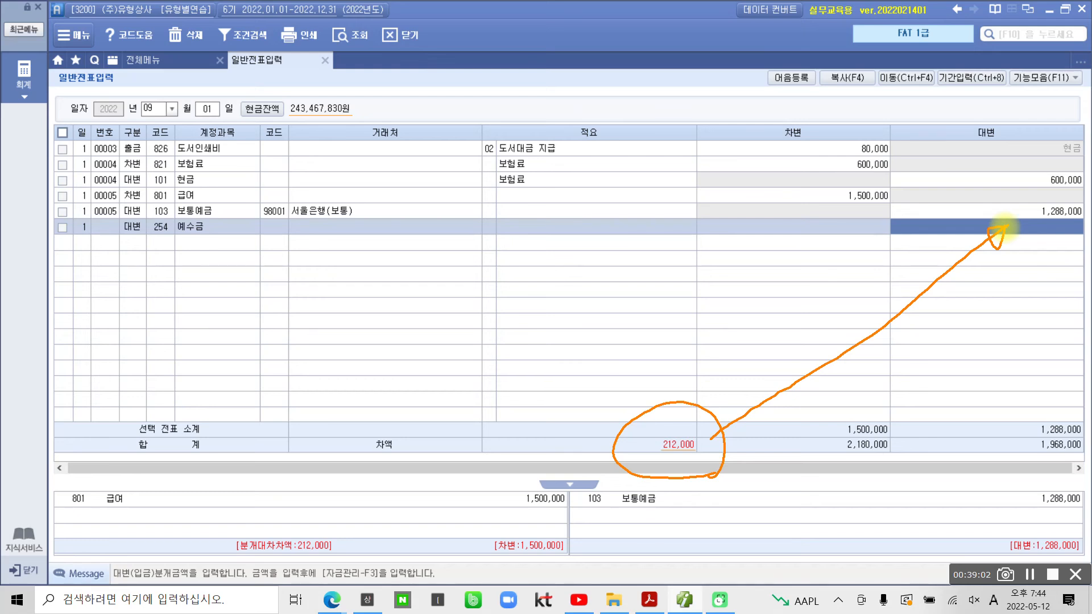
{"action": "key", "text": "Escape"}
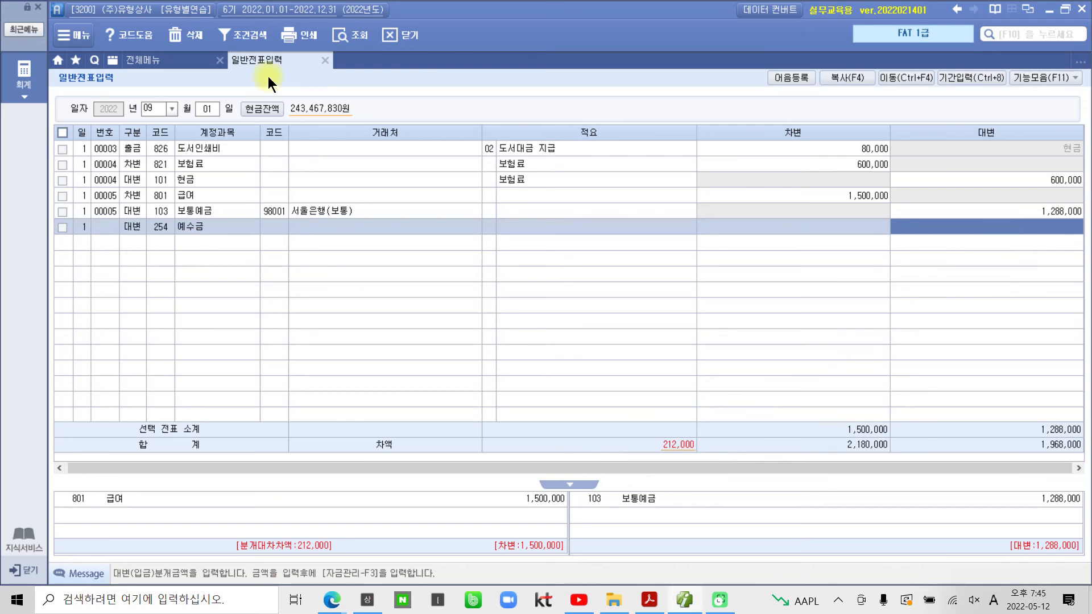
{"action": "type", "text": "212+"}
{"action": "key", "text": "Return"}
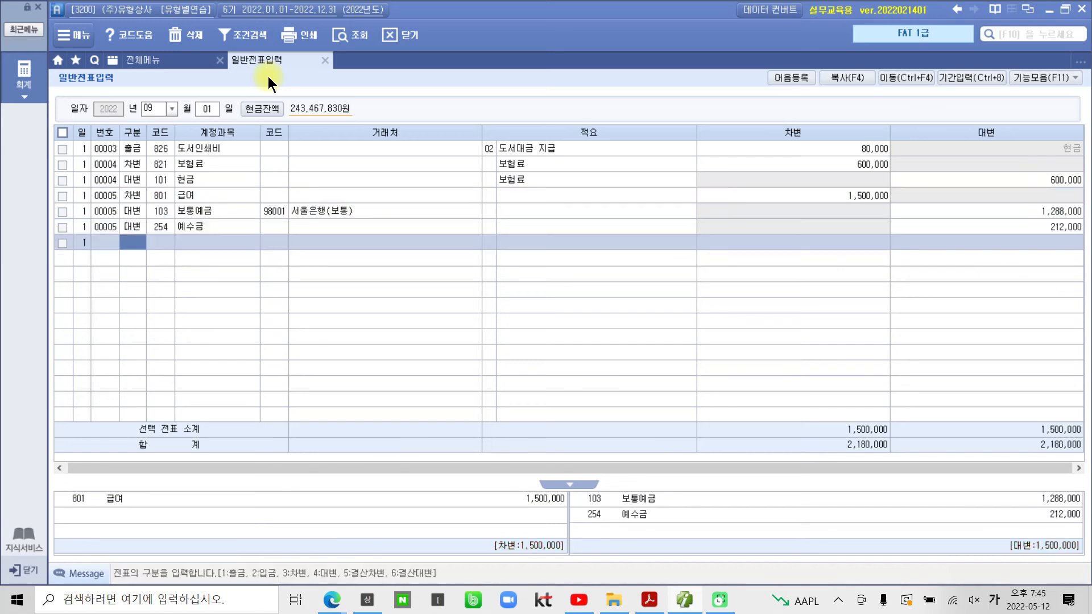
{"action": "left_click", "coordinate": [979, 224]}
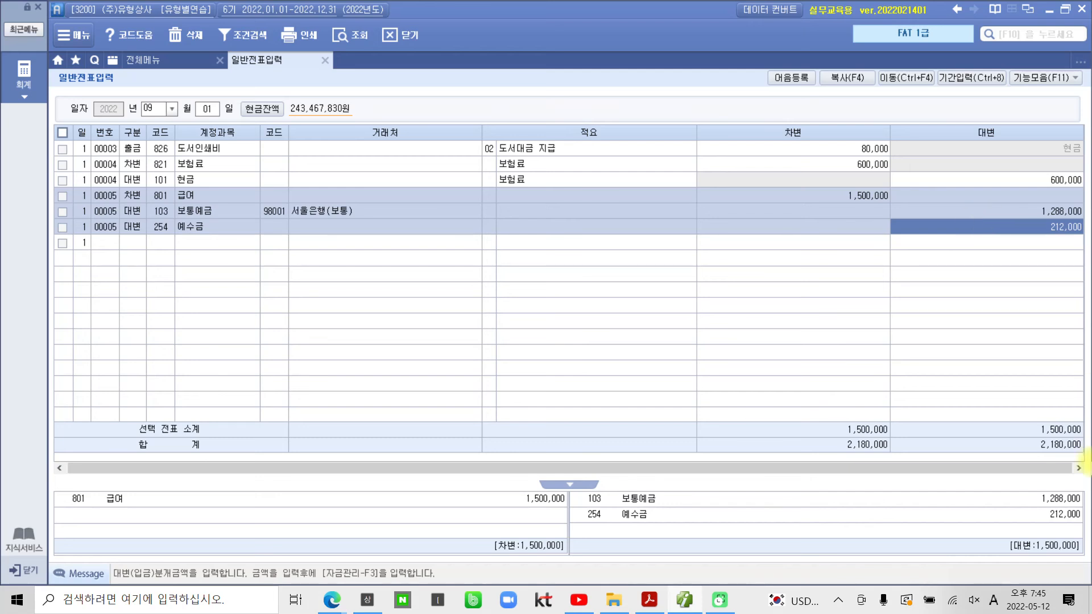
Step: Highlight 삼성카드 in the September 2 problem of the PDF, then return to Smart A
{"action": "left_click", "coordinate": [684, 603]}
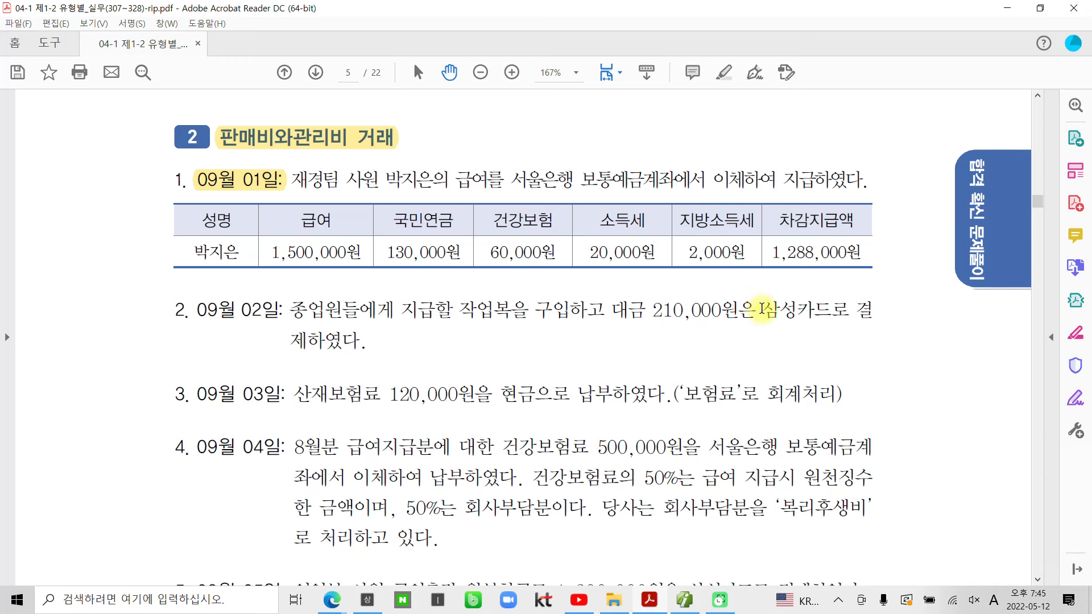
{"action": "left_click_drag", "start_coordinate": [761, 310], "coordinate": [829, 310]}
{"action": "right_click", "coordinate": [827, 311]}
{"action": "left_click", "coordinate": [847, 428]}
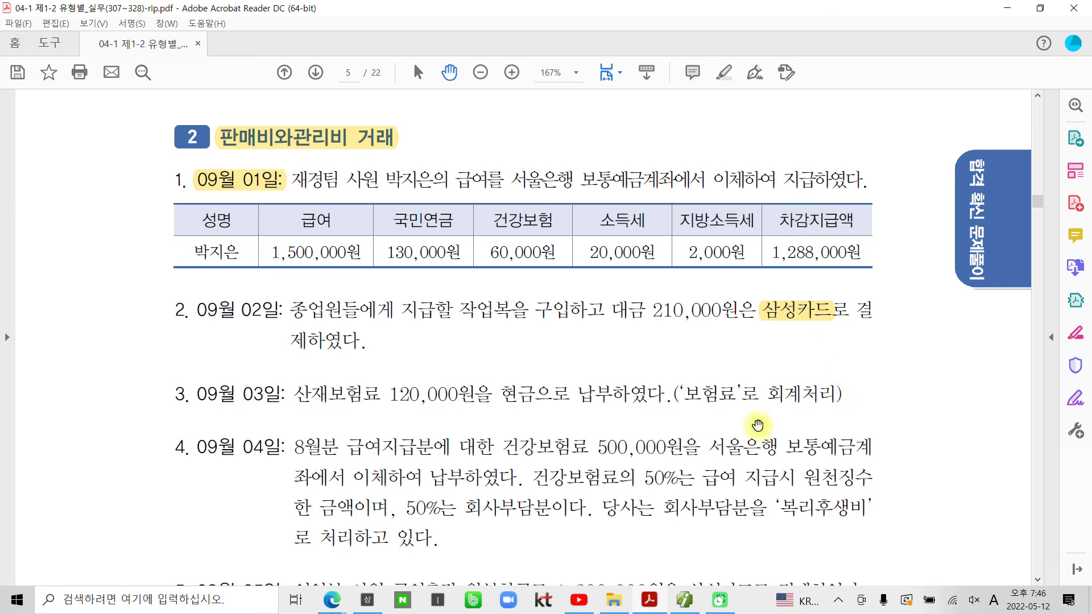
{"action": "left_click", "coordinate": [684, 600]}
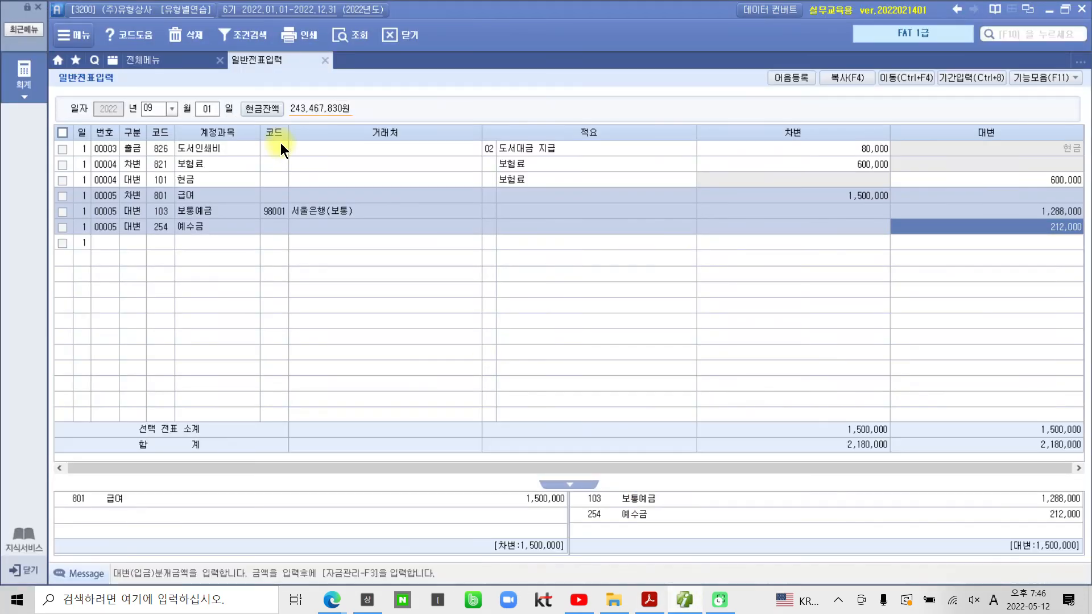
Step: On September 2, add a debit line for 811 복리후생비 of 210,000
{"action": "left_click", "coordinate": [207, 114]}
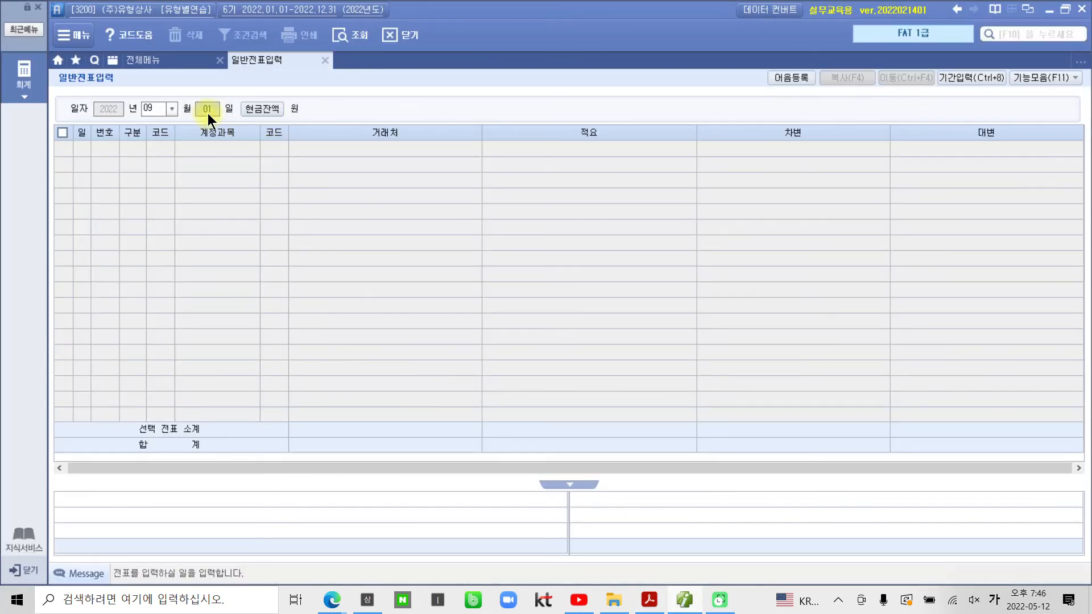
{"action": "type", "text": "2"}
{"action": "key", "text": "Return"}
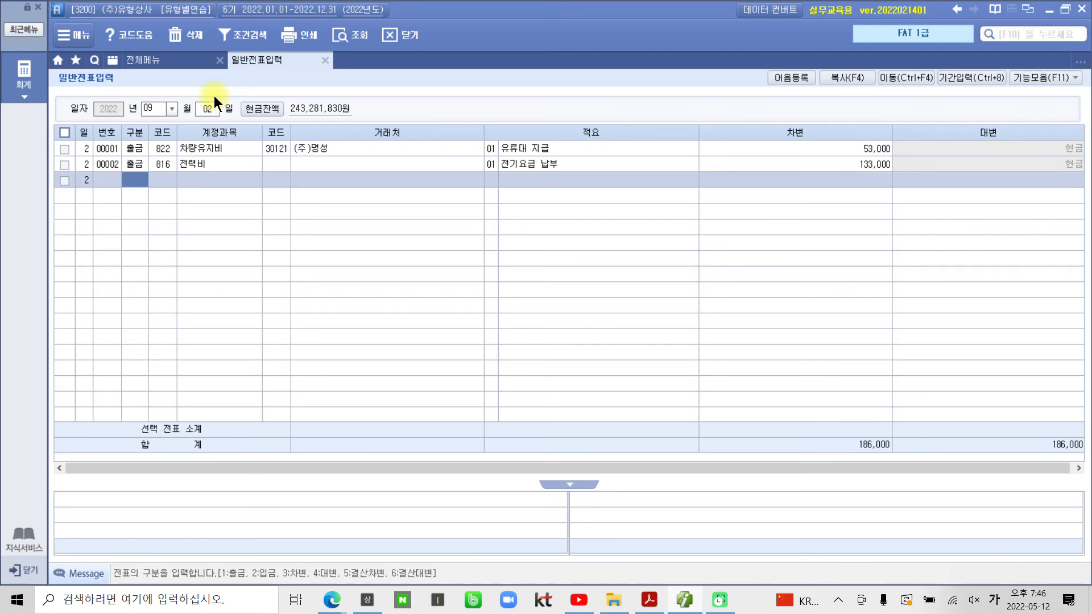
{"action": "type", "text": "3"}
{"action": "key", "text": "Return"}
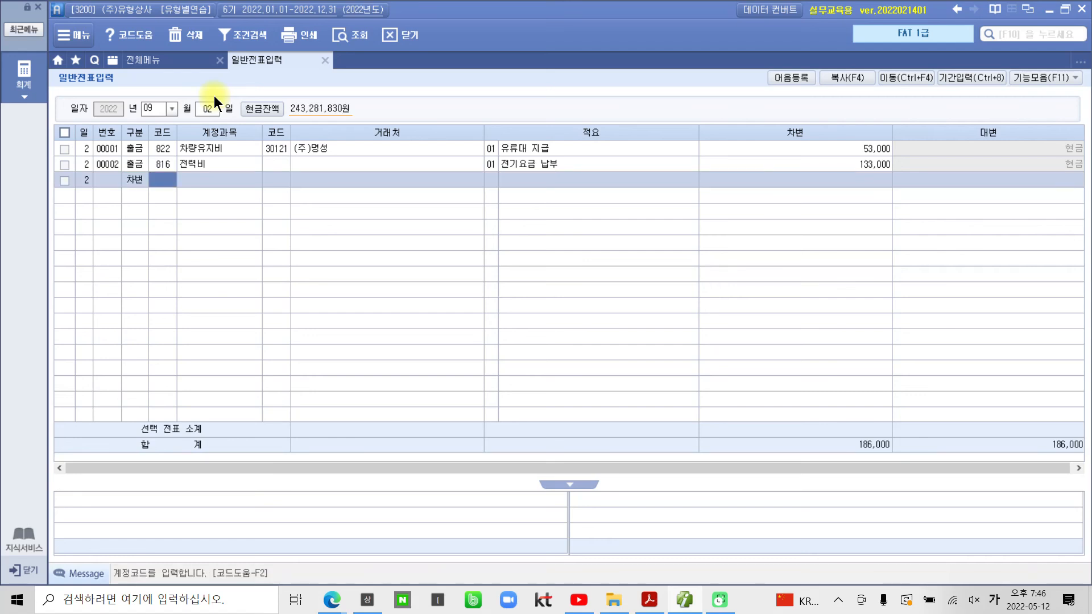
{"action": "type", "text": "811"}
{"action": "key", "text": "Return"}
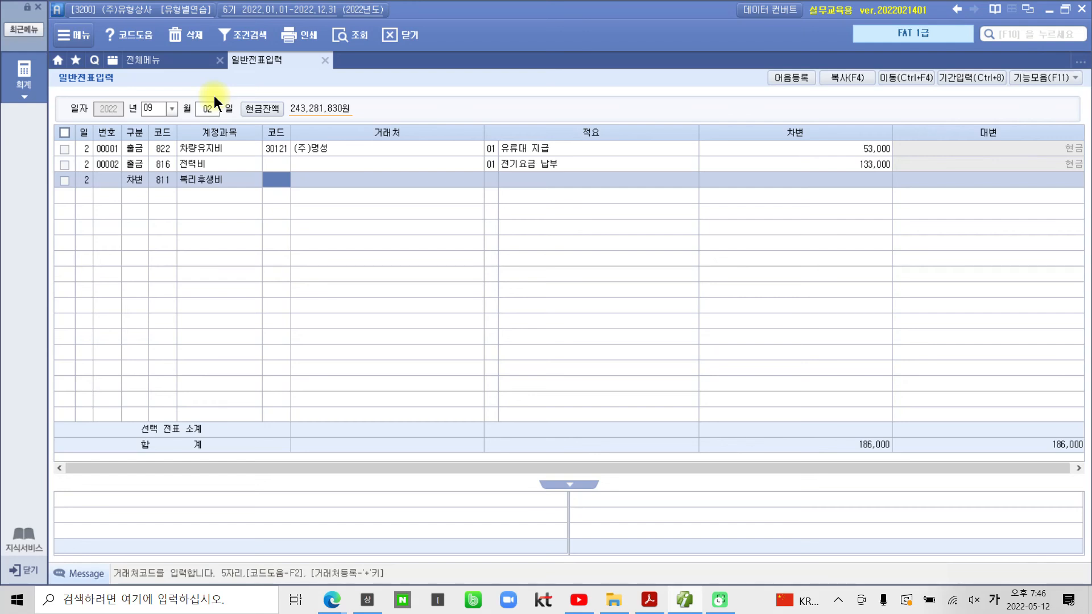
{"action": "key", "text": "Return"}
{"action": "key", "text": "Return"}
{"action": "key", "text": "Return"}
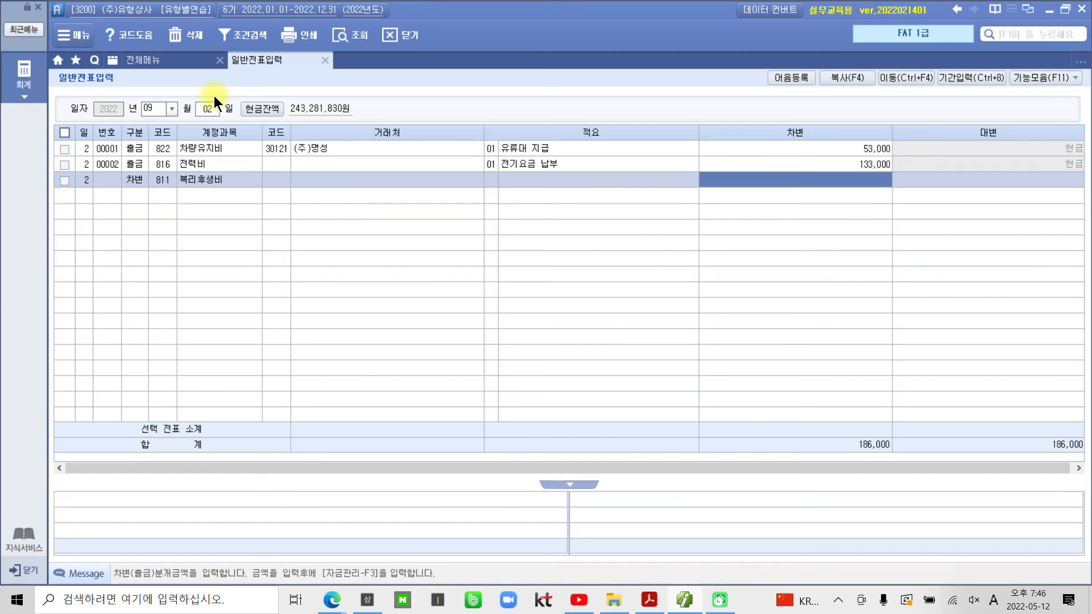
{"action": "type", "text": "210"}
{"action": "key", "text": "plus"}
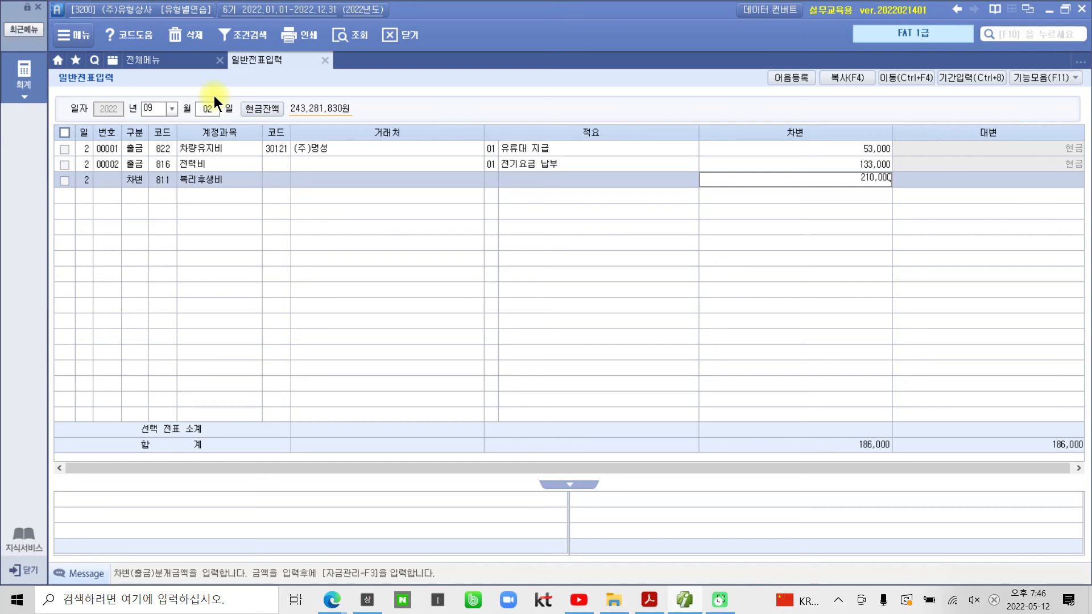
{"action": "key", "text": "Return"}
Step: Add a credit line for 253 미지급금 with partner 삼성카드 for 210,000
{"action": "type", "text": "4"}
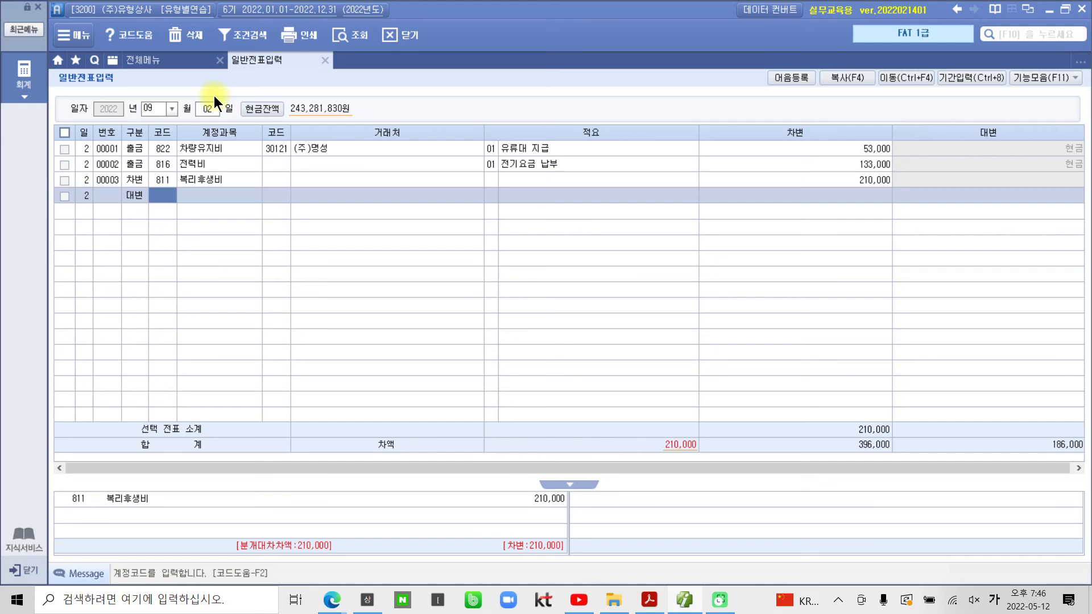
{"action": "type", "text": "253"}
{"action": "key", "text": "Return"}
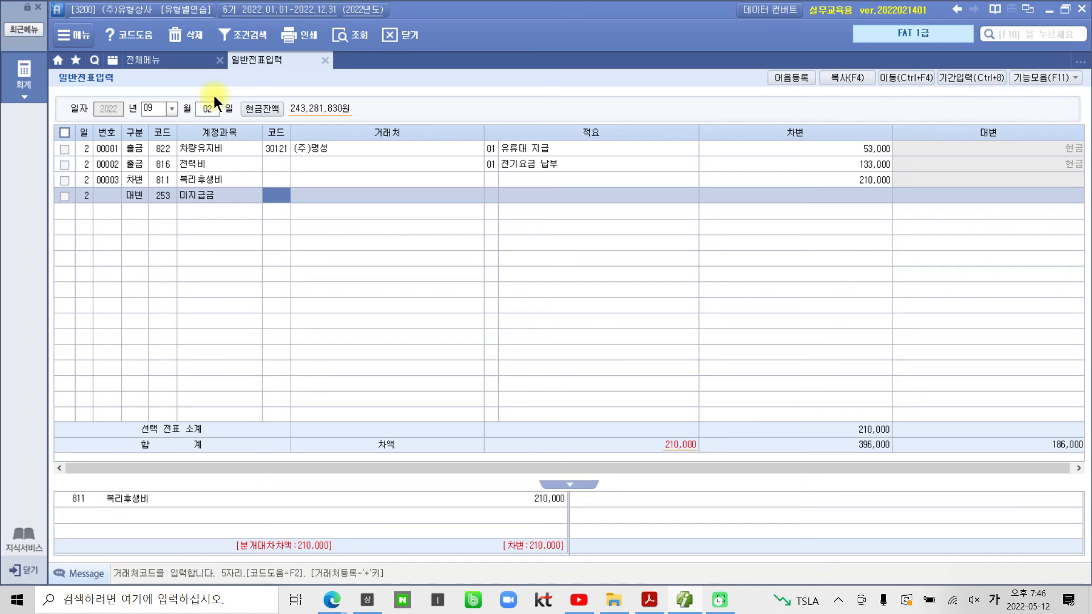
{"action": "type", "text": "삼성"}
{"action": "key", "text": "Return"}
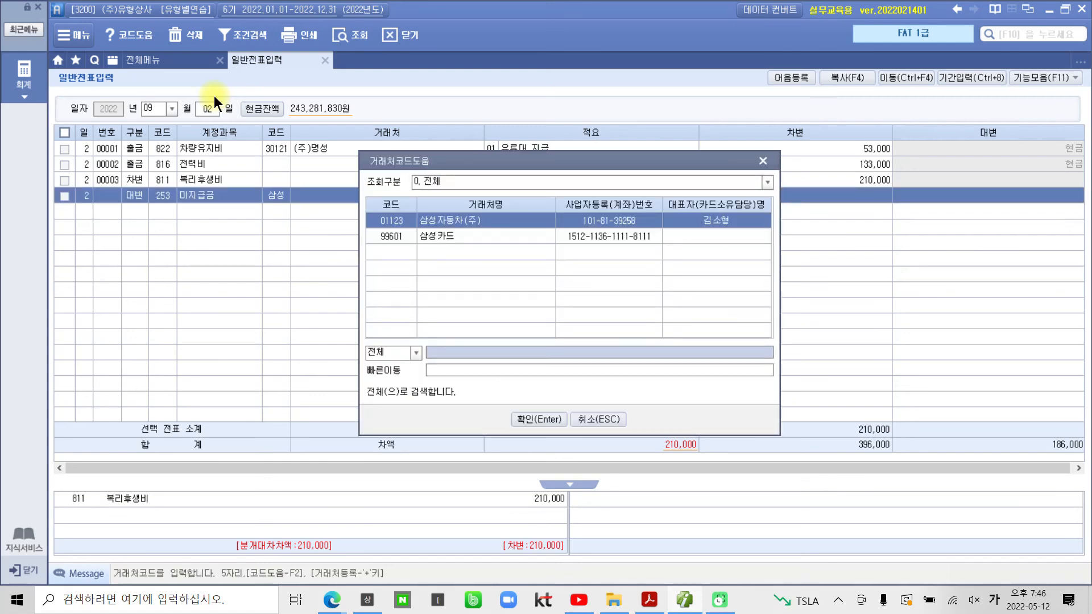
{"action": "key", "text": "Down"}
{"action": "key", "text": "Return"}
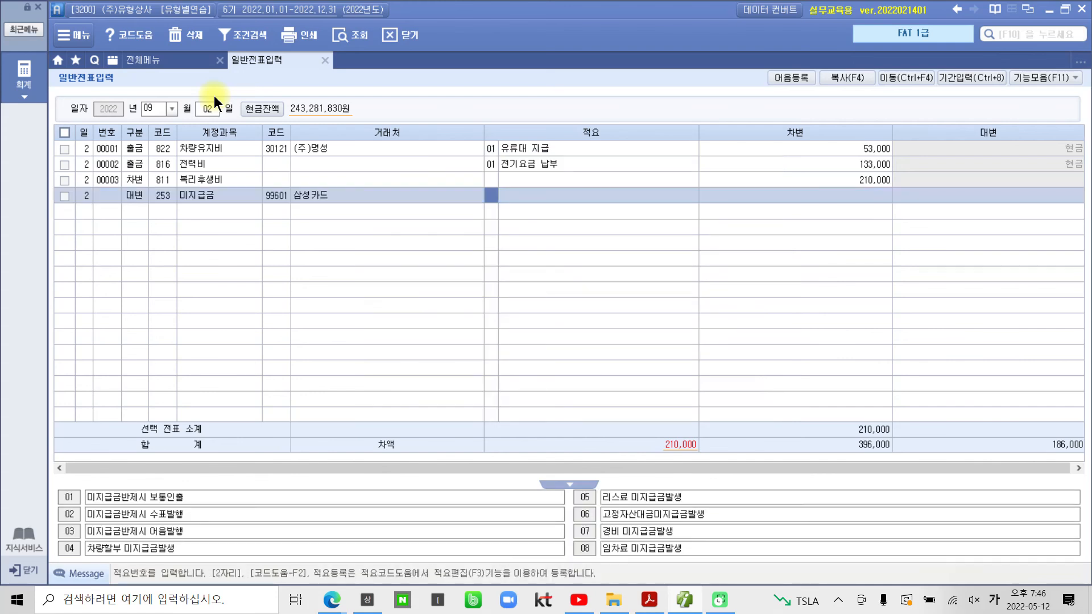
{"action": "key", "text": "Return"}
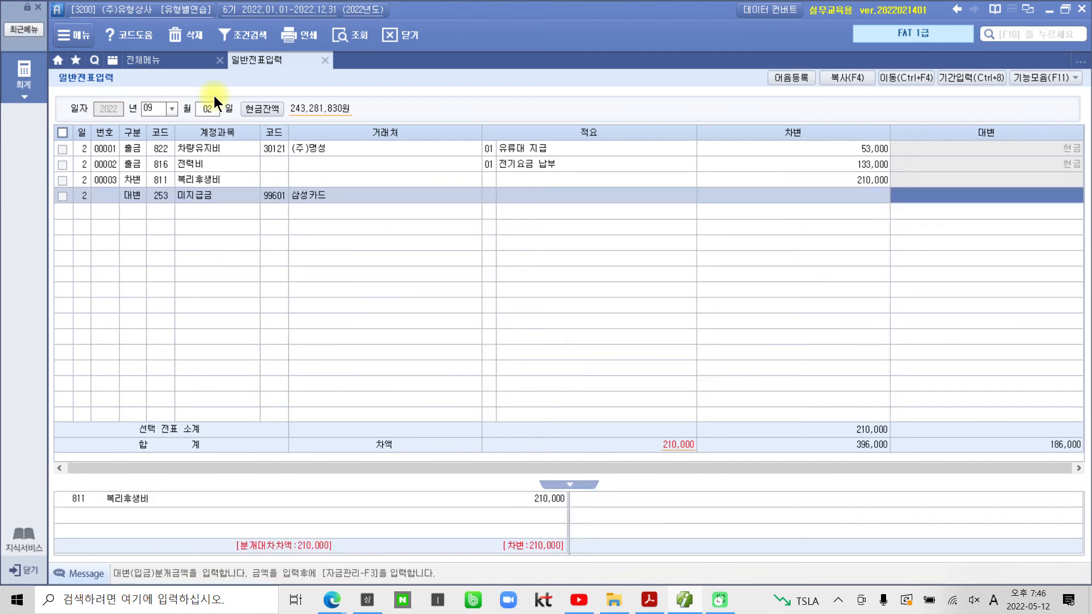
{"action": "type", "text": "2100000"}
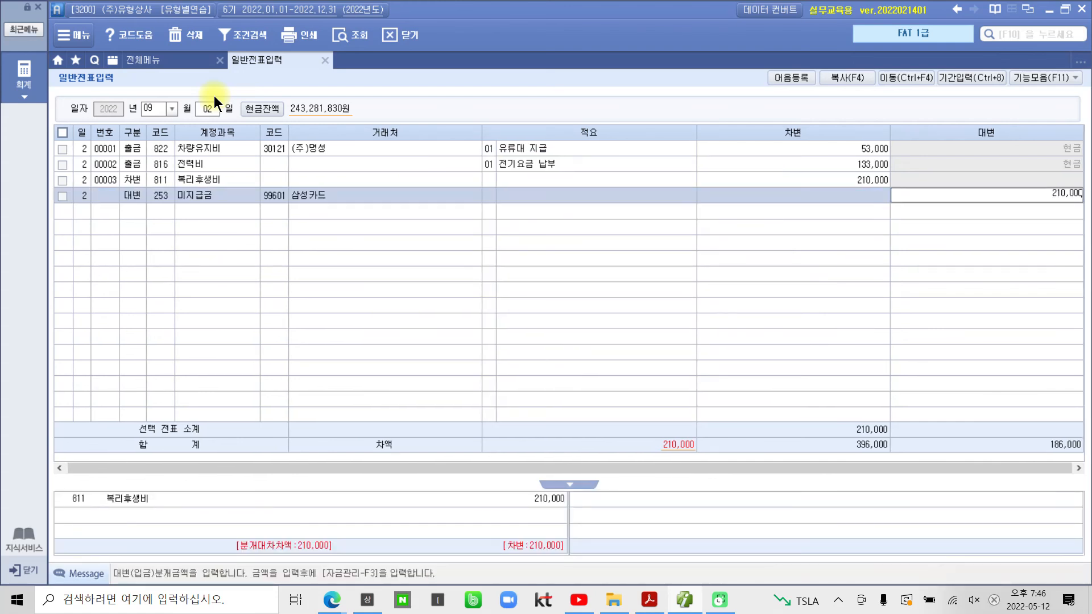
{"action": "key", "text": "Return"}
{"action": "left_click", "coordinate": [140, 181]}
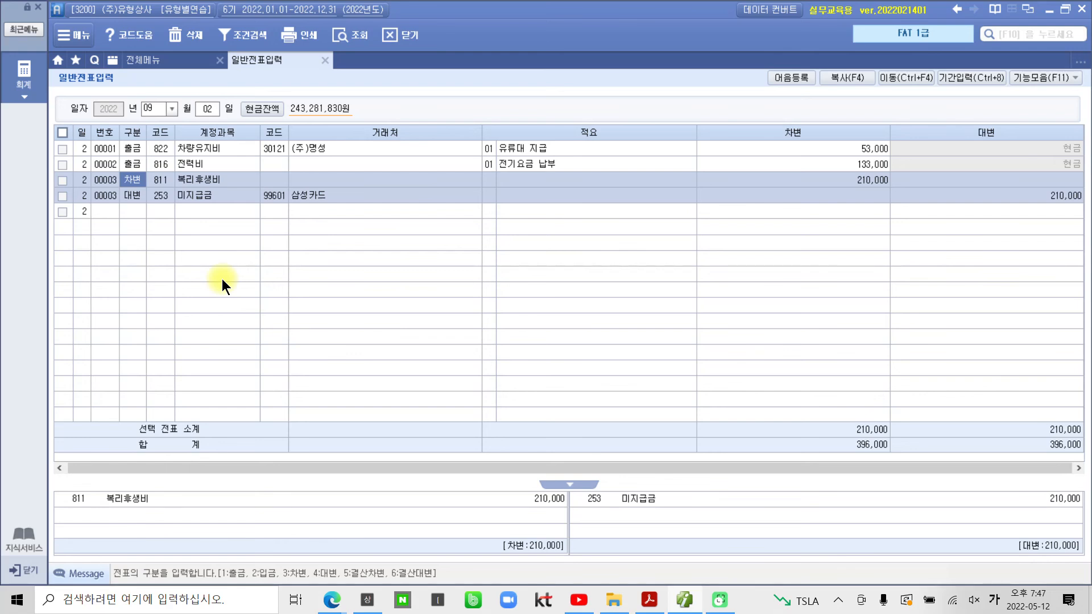
Step: Highlight 보험료 in item 3 of the exercise PDF, then return to Smart A
{"action": "left_click", "coordinate": [643, 600]}
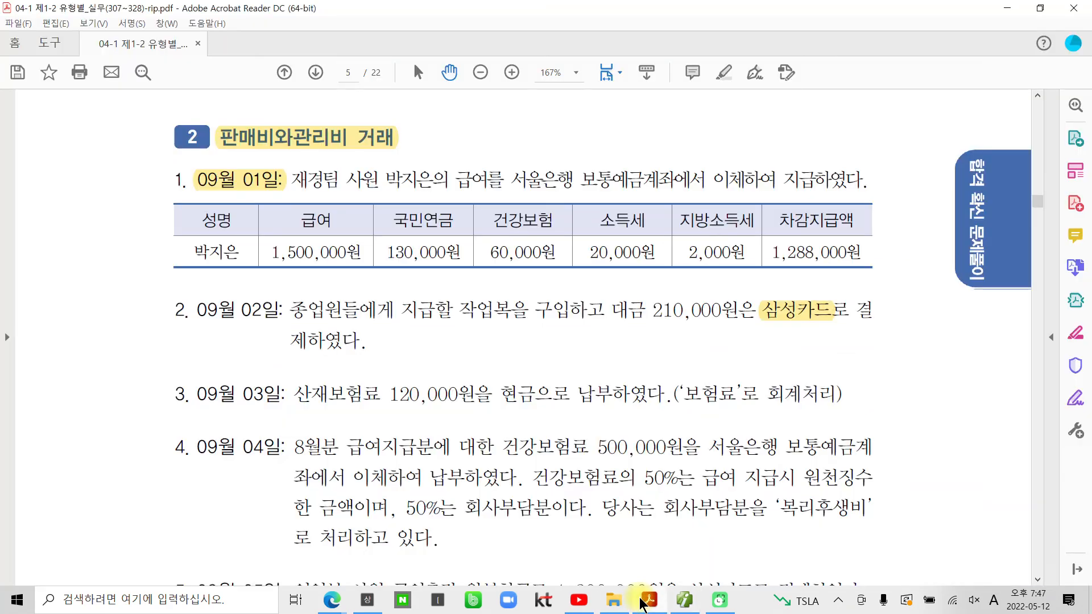
{"action": "scroll", "coordinate": [304, 386], "scroll_direction": "down", "scroll_amount": 3}
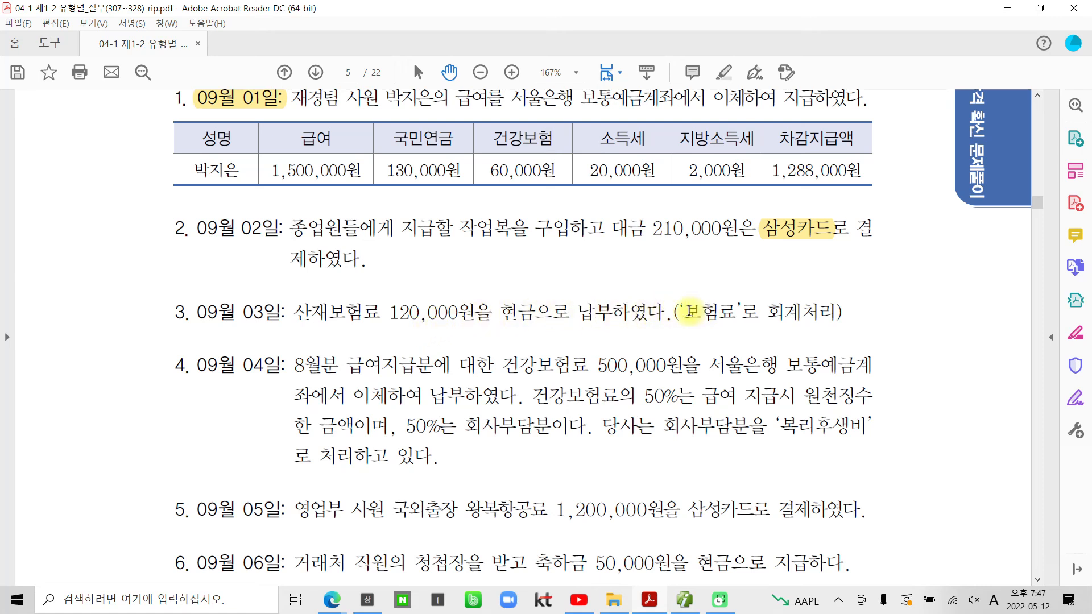
{"action": "left_click_drag", "start_coordinate": [686, 311], "coordinate": [734, 314]}
{"action": "right_click", "coordinate": [731, 315]}
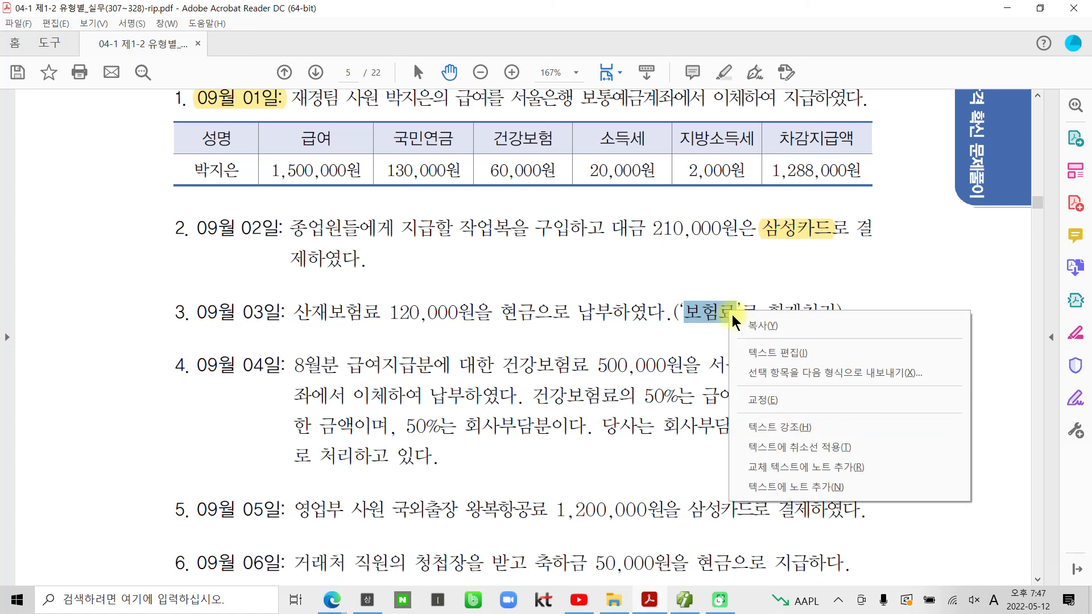
{"action": "left_click", "coordinate": [771, 427]}
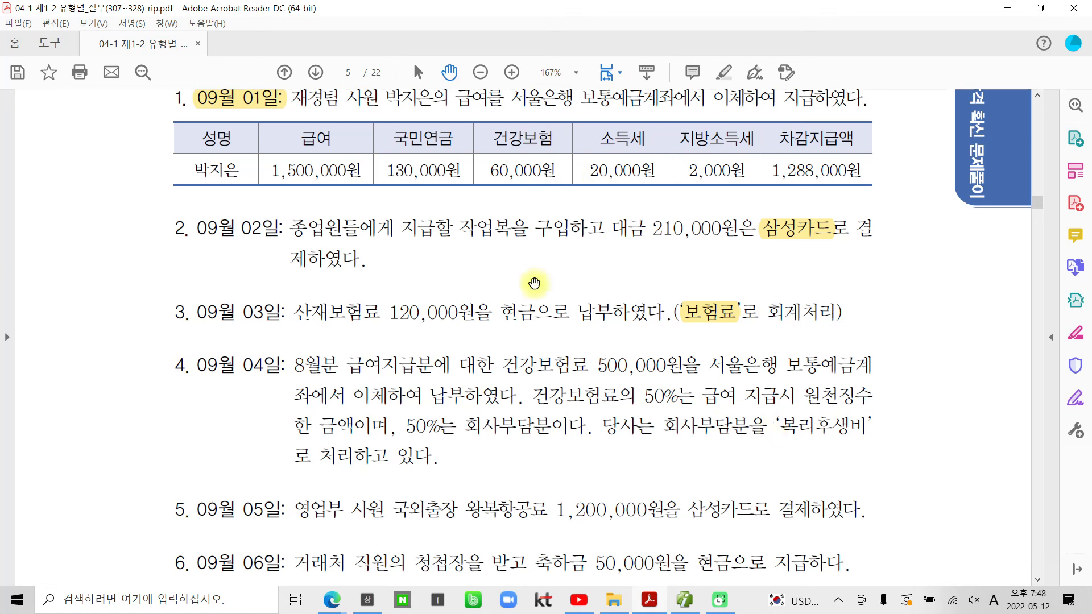
{"action": "left_click", "coordinate": [681, 601]}
Step: Start a September 3 voucher as a cash payment (구분 1, 출금)
{"action": "left_click", "coordinate": [203, 114]}
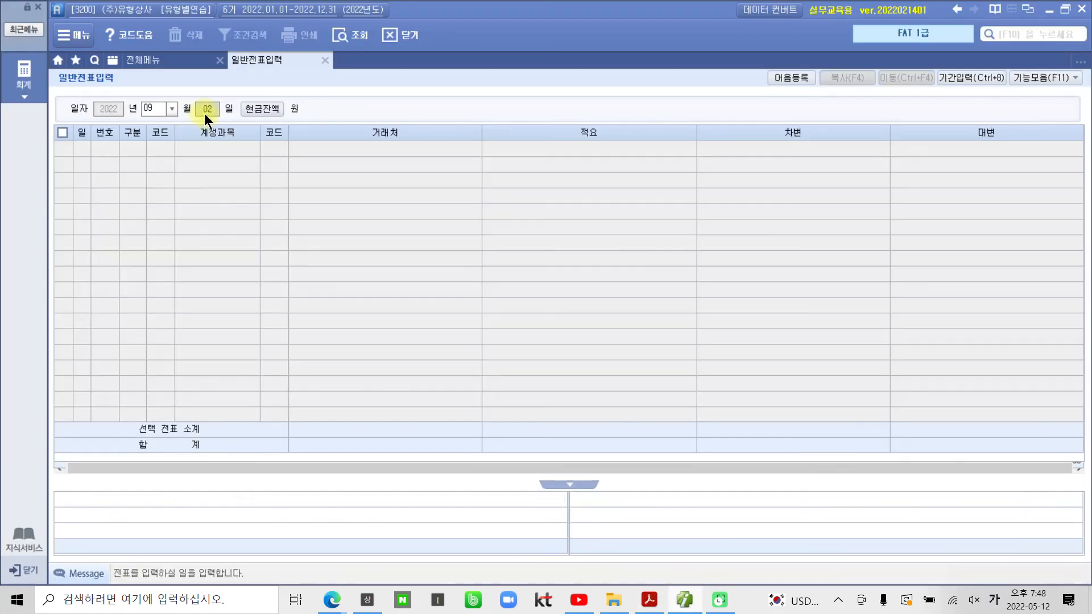
{"action": "key", "text": "Return"}
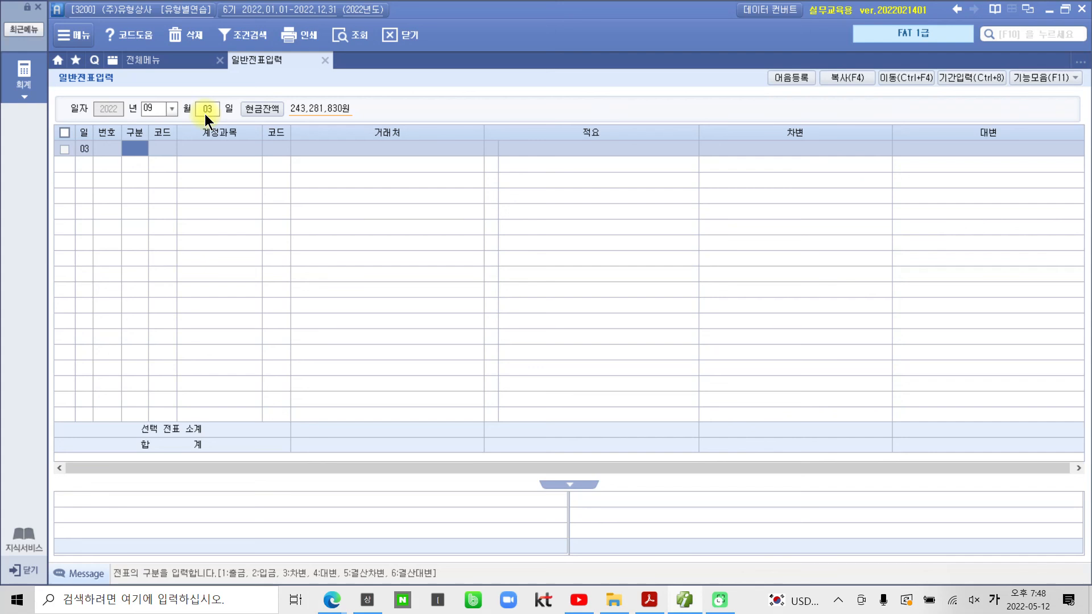
{"action": "type", "text": "1"}
{"action": "key", "text": "Return"}
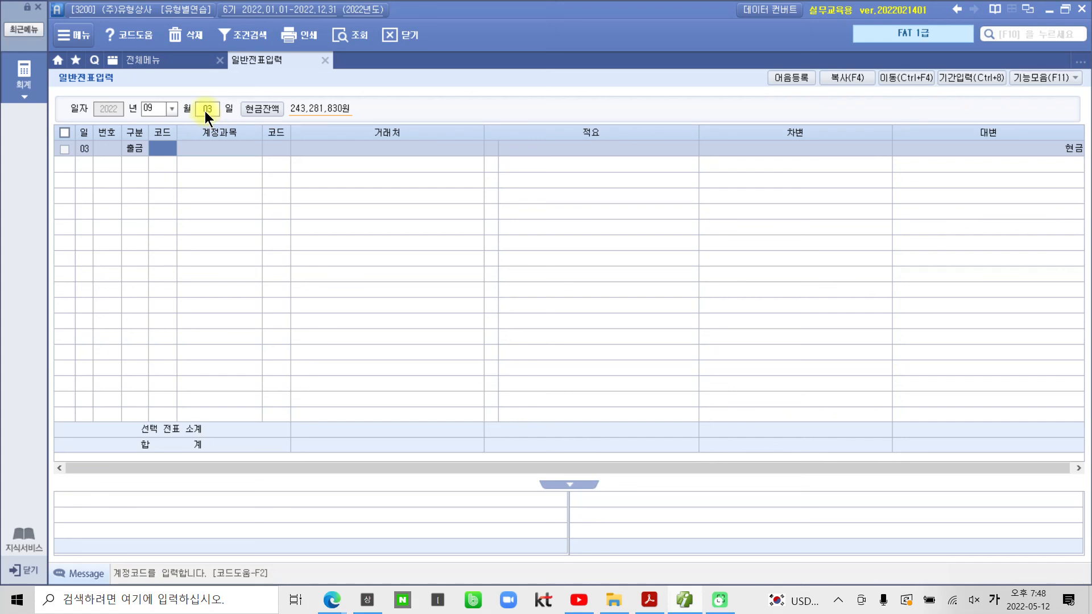
Step: Enter account 821 보험료 with a 120,000 debit, then go back to the exercise PDF
{"action": "key", "text": "alt+shift"}
{"action": "type", "text": "보험"}
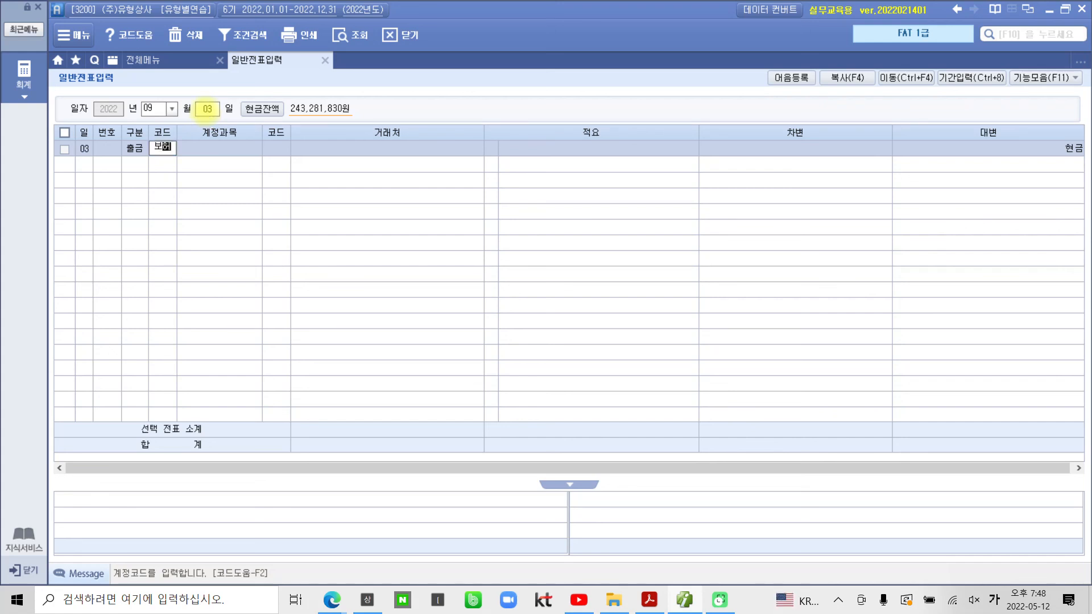
{"action": "key", "text": "Return"}
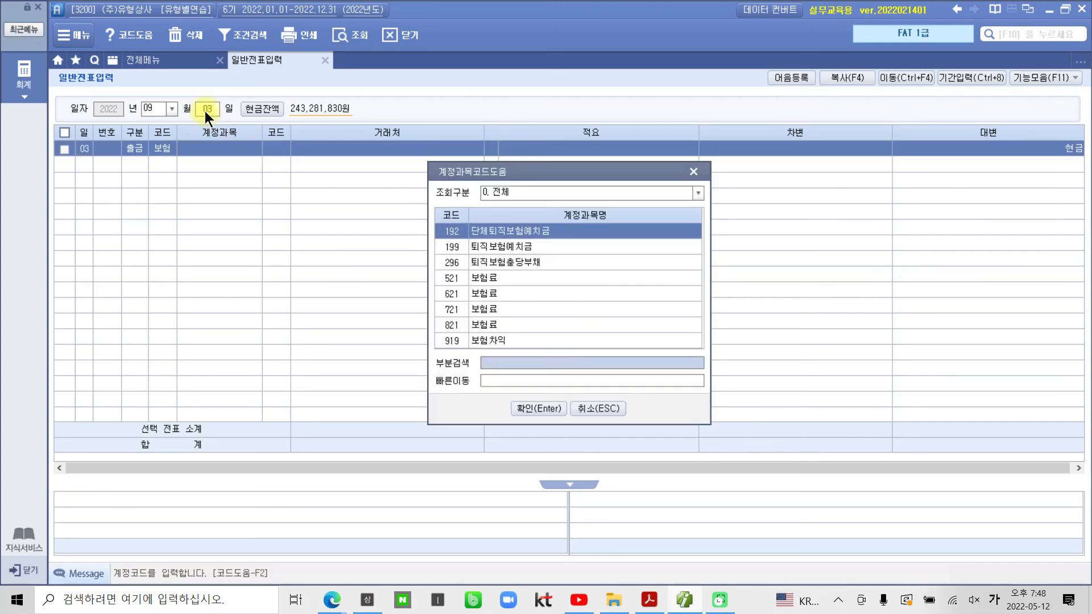
{"action": "key", "text": "Down"}
{"action": "key", "text": "Down"}
{"action": "key", "text": "Down"}
{"action": "key", "text": "Down"}
{"action": "key", "text": "Down"}
{"action": "key", "text": "Down"}
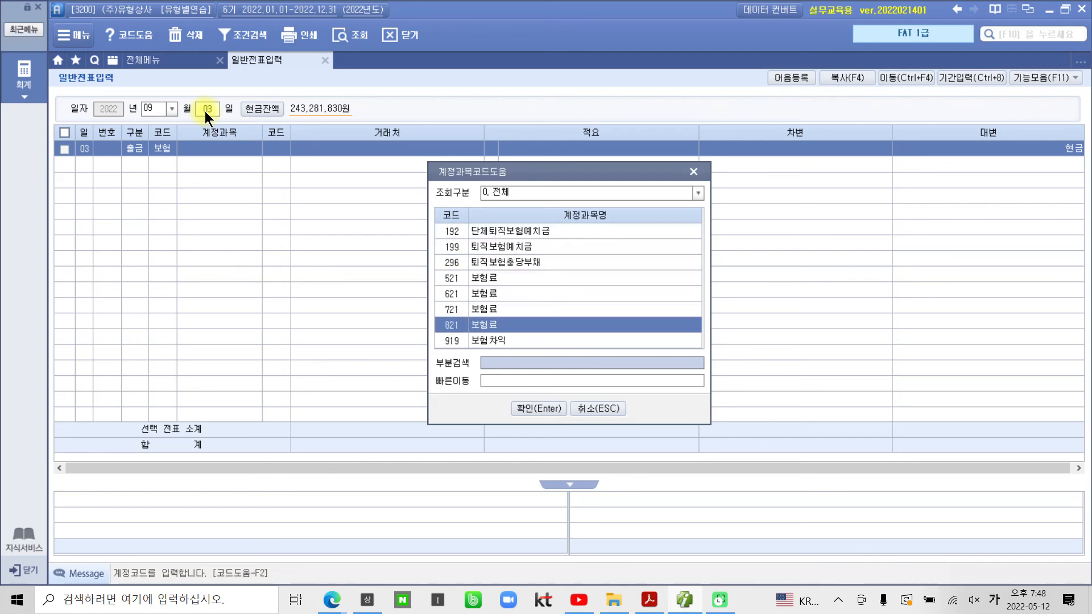
{"action": "key", "text": "Return"}
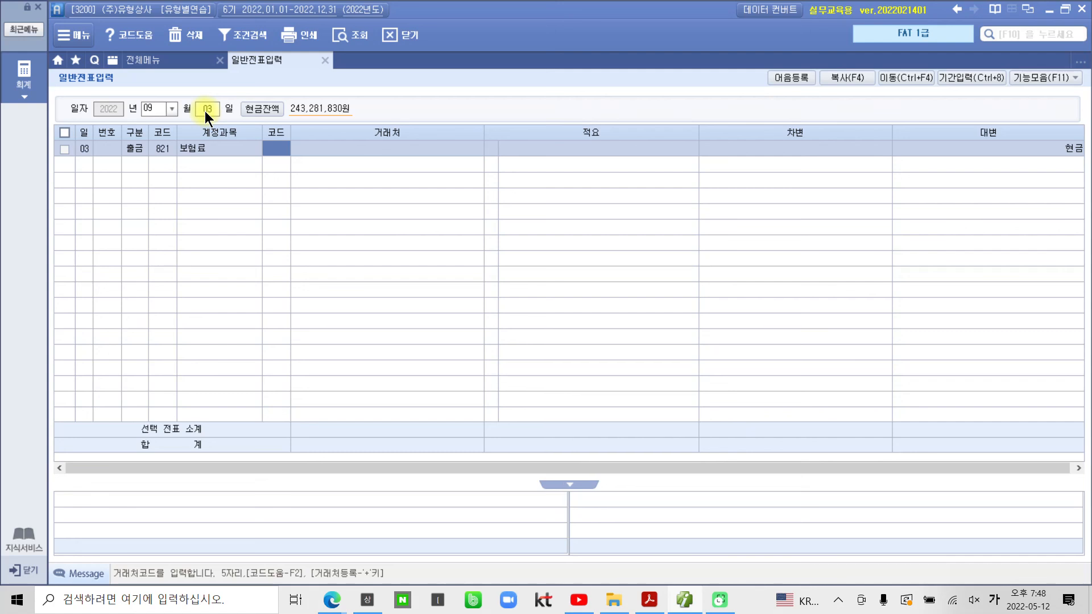
{"action": "key", "text": "Return"}
{"action": "key", "text": "Return"}
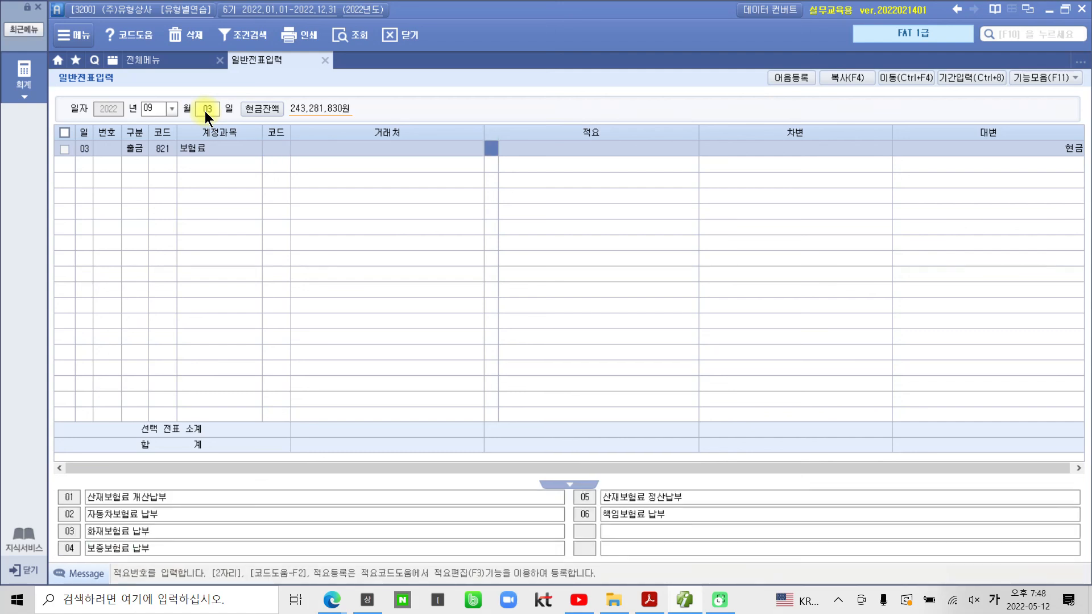
{"action": "key", "text": "Return"}
{"action": "key", "text": "Return"}
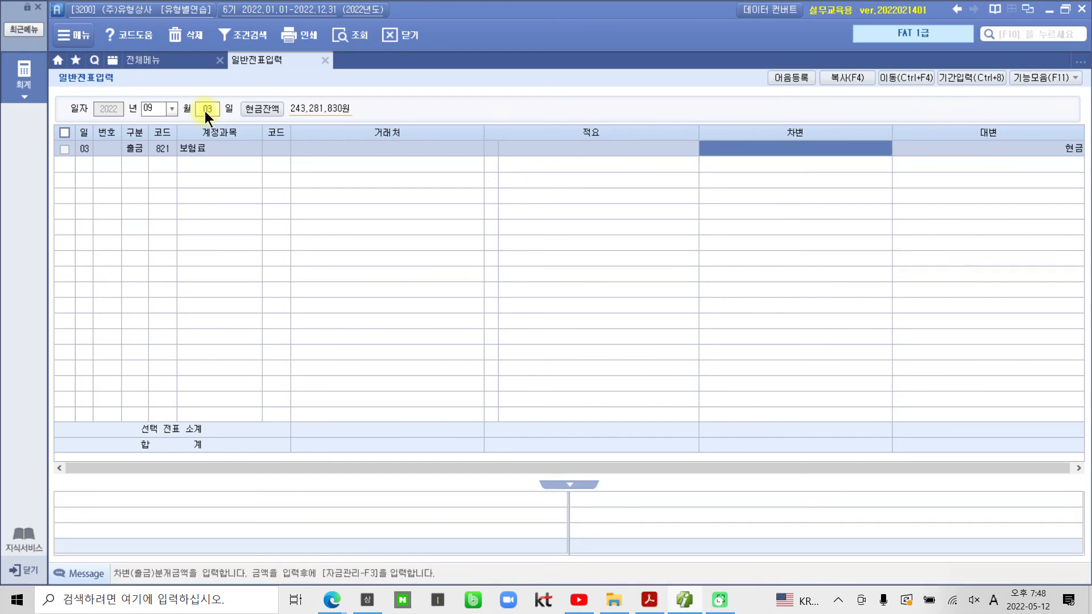
{"action": "type", "text": "1200000"}
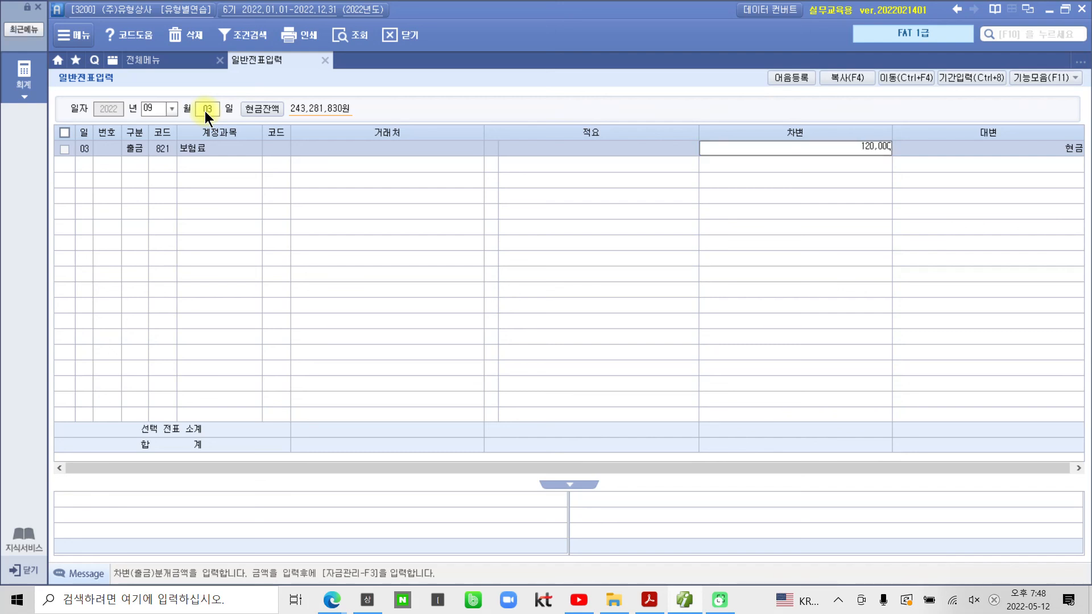
{"action": "key", "text": "Return"}
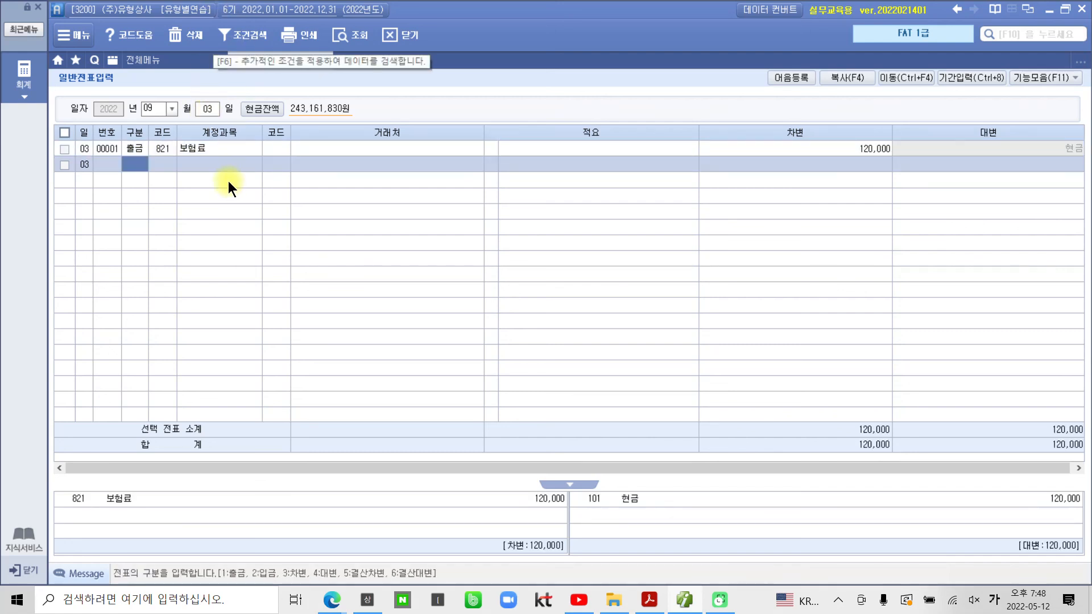
{"action": "mouse_move", "coordinate": [84, 485]}
{"action": "left_mouse_down"}
{"action": "mouse_move", "coordinate": [337, 515]}
{"action": "mouse_move", "coordinate": [1082, 516]}
{"action": "left_mouse_up"}
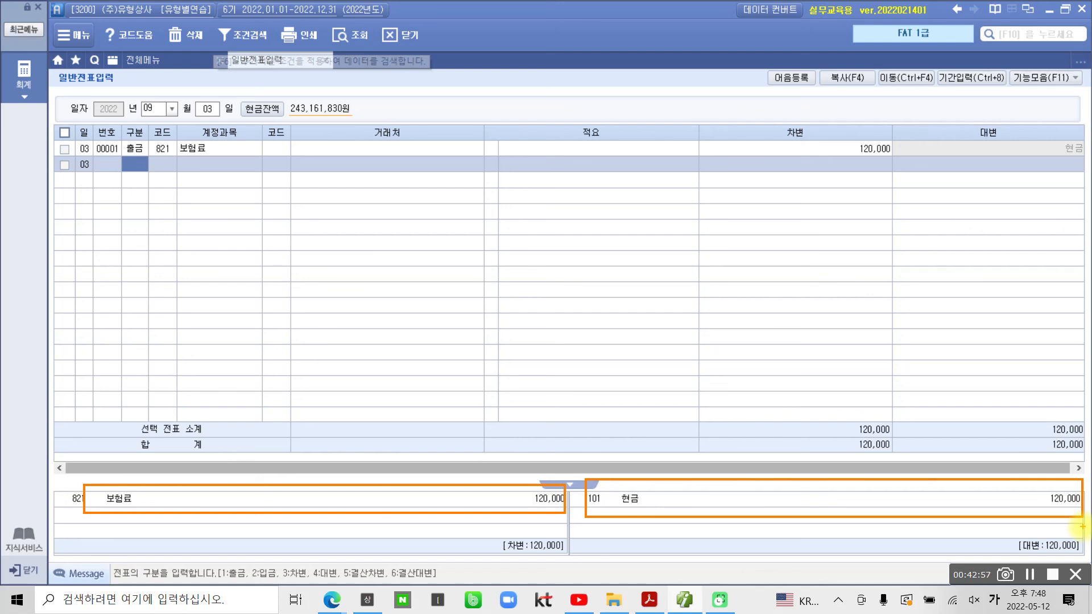
{"action": "key", "text": "Escape"}
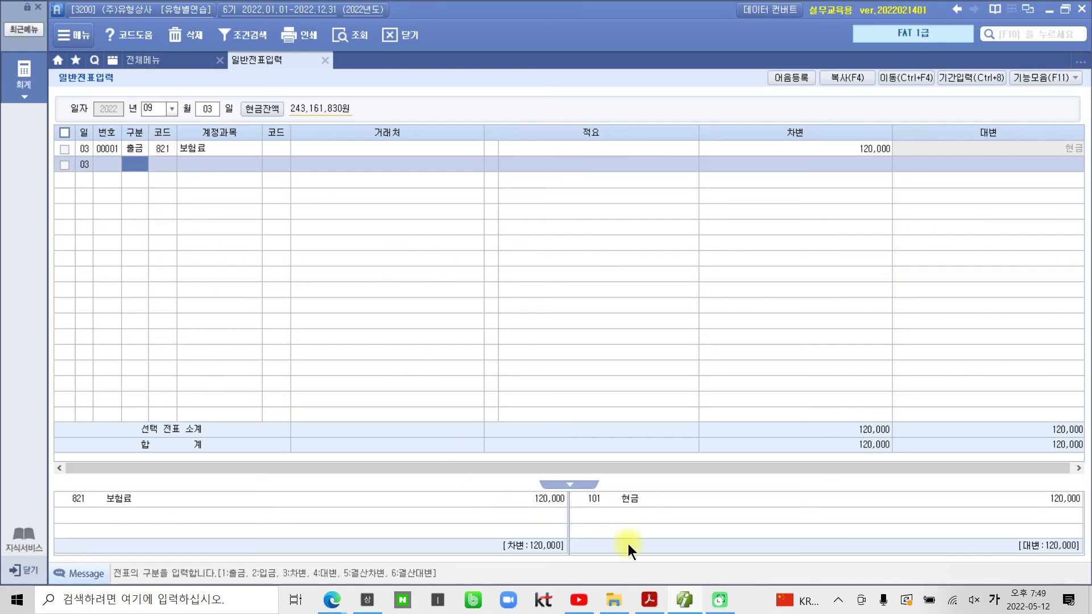
{"action": "left_click", "coordinate": [649, 600]}
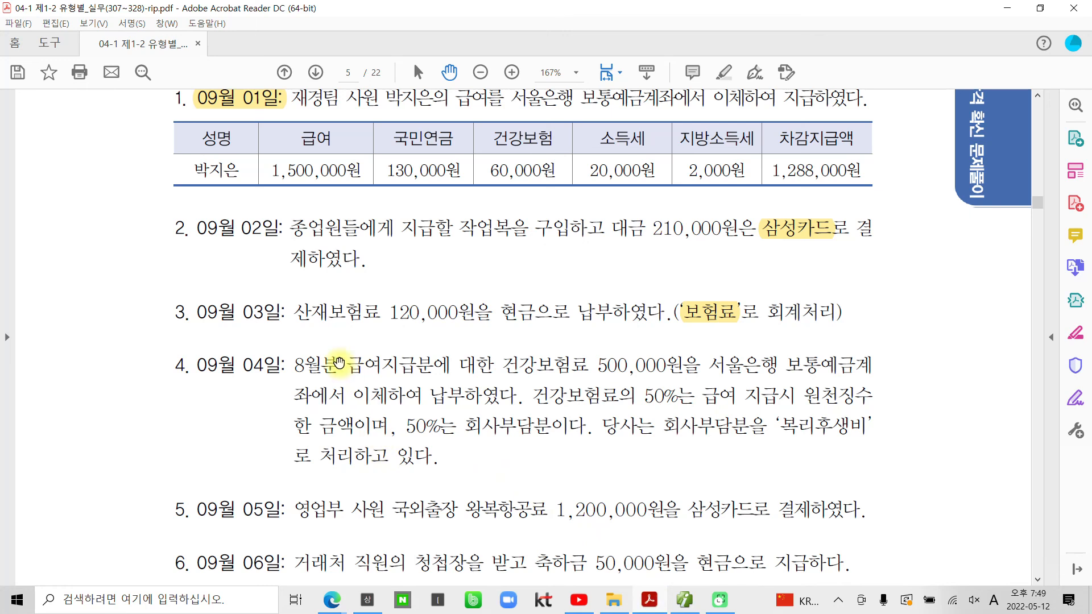
{"action": "scroll", "coordinate": [336, 398], "scroll_direction": "down", "scroll_amount": 2}
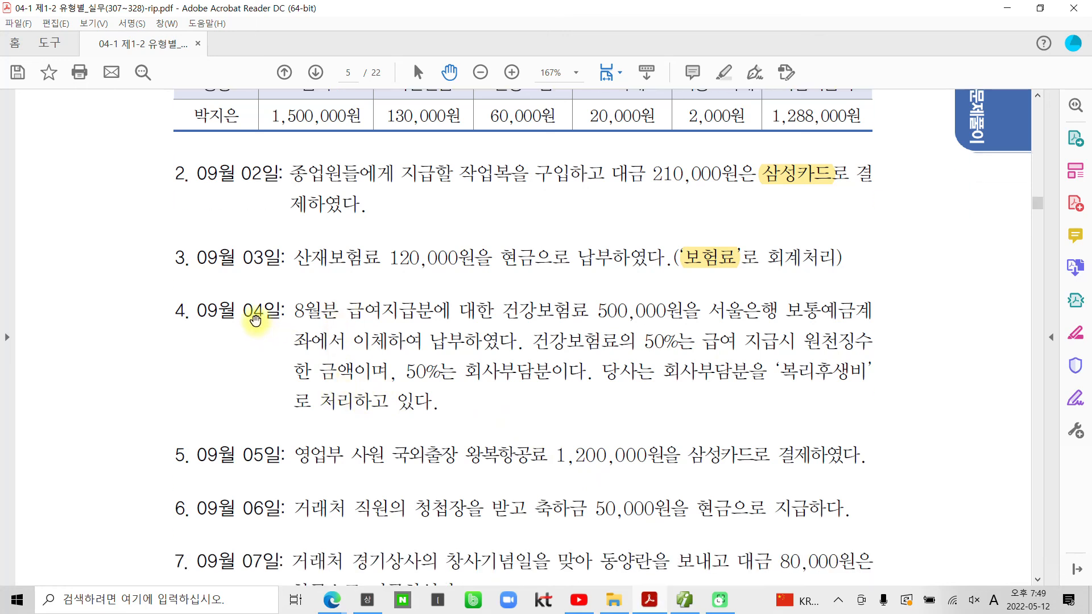
{"action": "scroll", "coordinate": [256, 336], "scroll_direction": "down", "scroll_amount": 1}
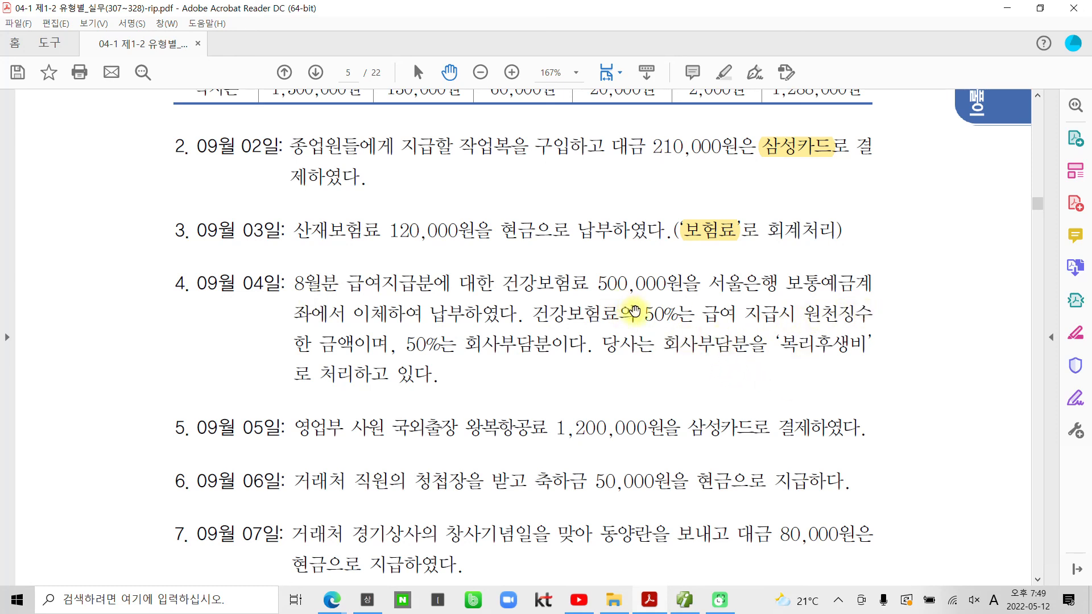
Step: Highlight 원천징수, 회사부담분 and 보통예금 in item 4 yellow, then return to Smart A
{"action": "left_click_drag", "start_coordinate": [870, 315], "coordinate": [804, 316]}
{"action": "right_click", "coordinate": [810, 318]}
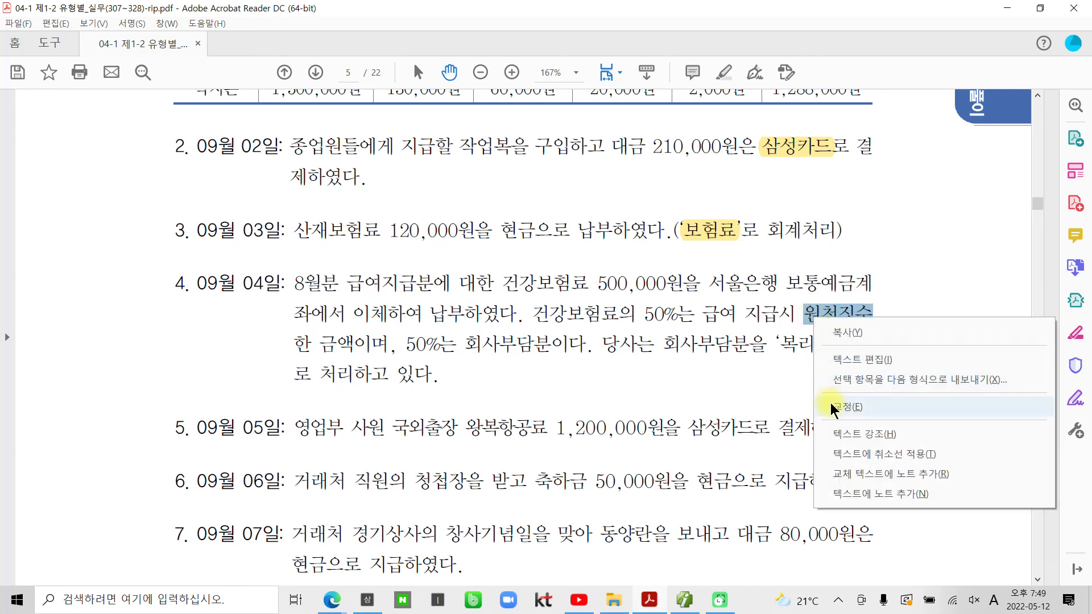
{"action": "left_click", "coordinate": [834, 434]}
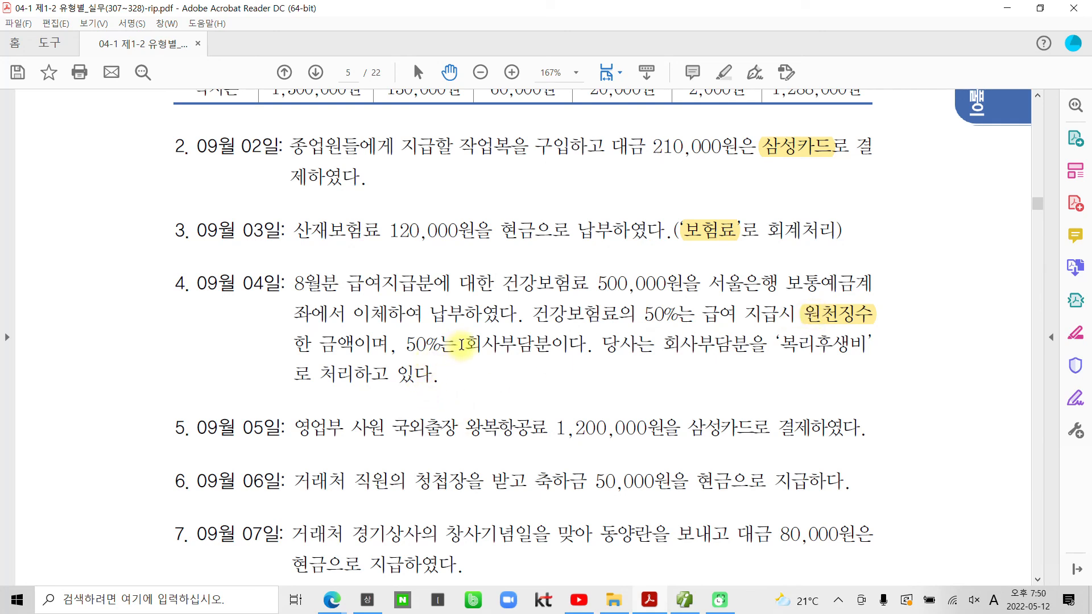
{"action": "left_click_drag", "start_coordinate": [464, 344], "coordinate": [551, 343]}
{"action": "right_click", "coordinate": [543, 346]}
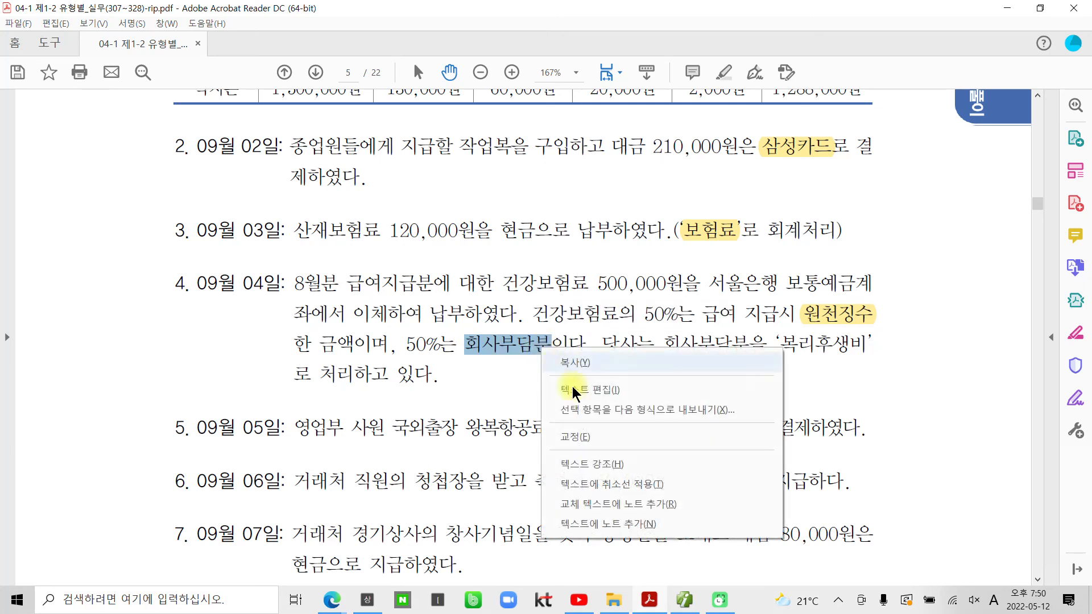
{"action": "left_click", "coordinate": [591, 465]}
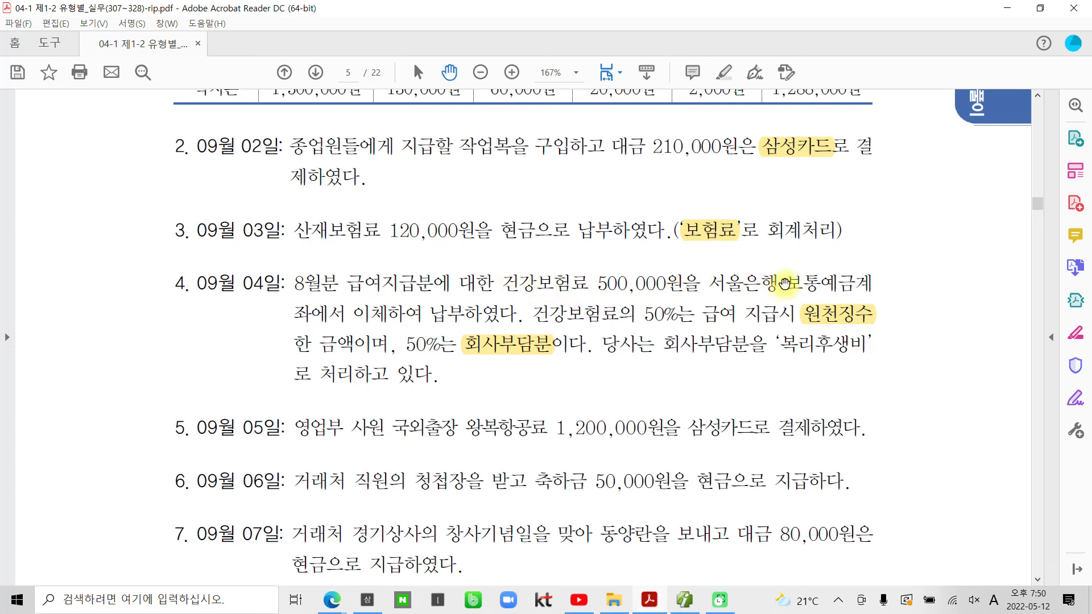
{"action": "left_click_drag", "start_coordinate": [784, 283], "coordinate": [847, 285]}
{"action": "right_click", "coordinate": [834, 286]}
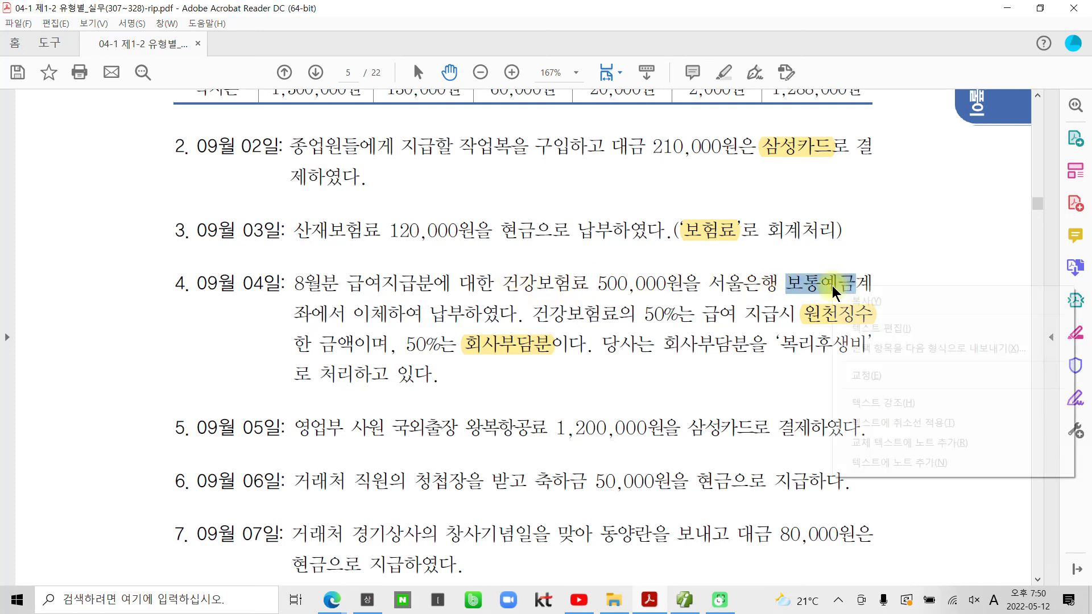
{"action": "left_click", "coordinate": [903, 402]}
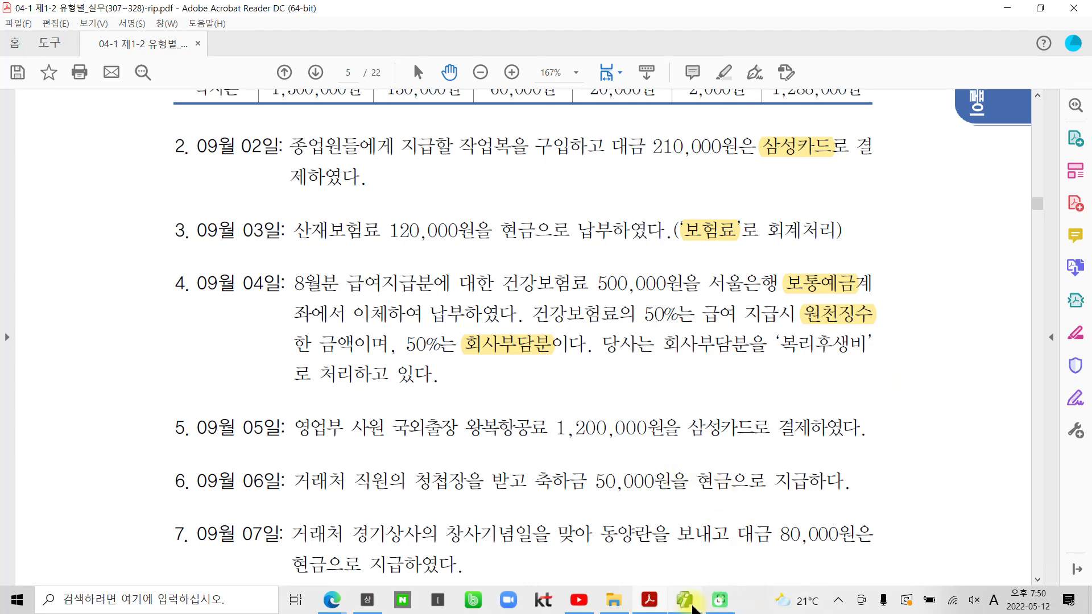
{"action": "left_click", "coordinate": [684, 601]}
Step: On September 4, credit 103 보통예금 with partner 서울은행(보통) for 500,000
{"action": "type", "text": "03"}
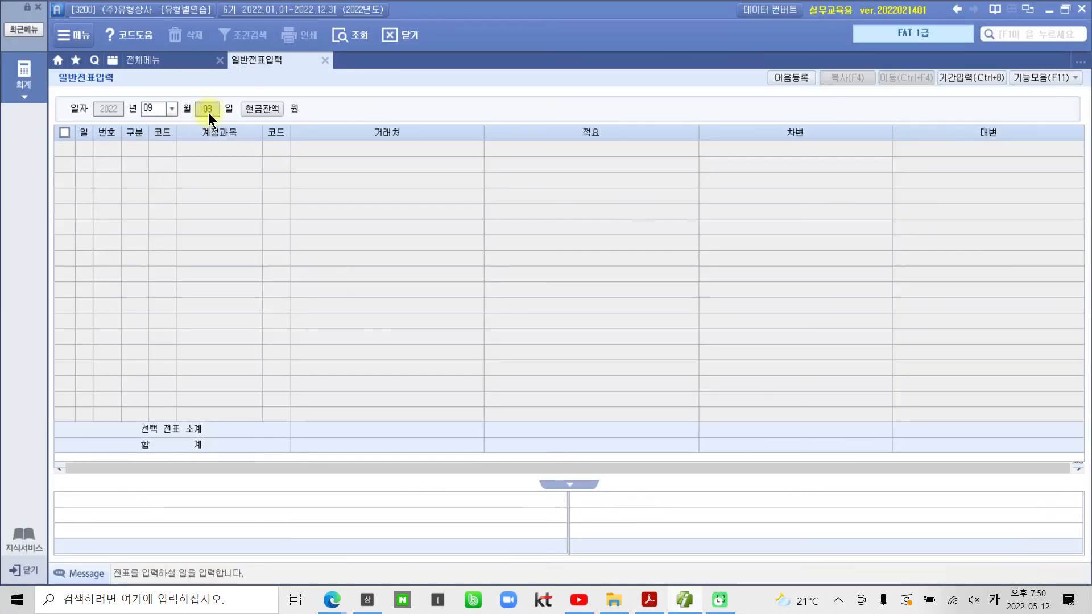
{"action": "type", "text": "4"}
{"action": "key", "text": "Return"}
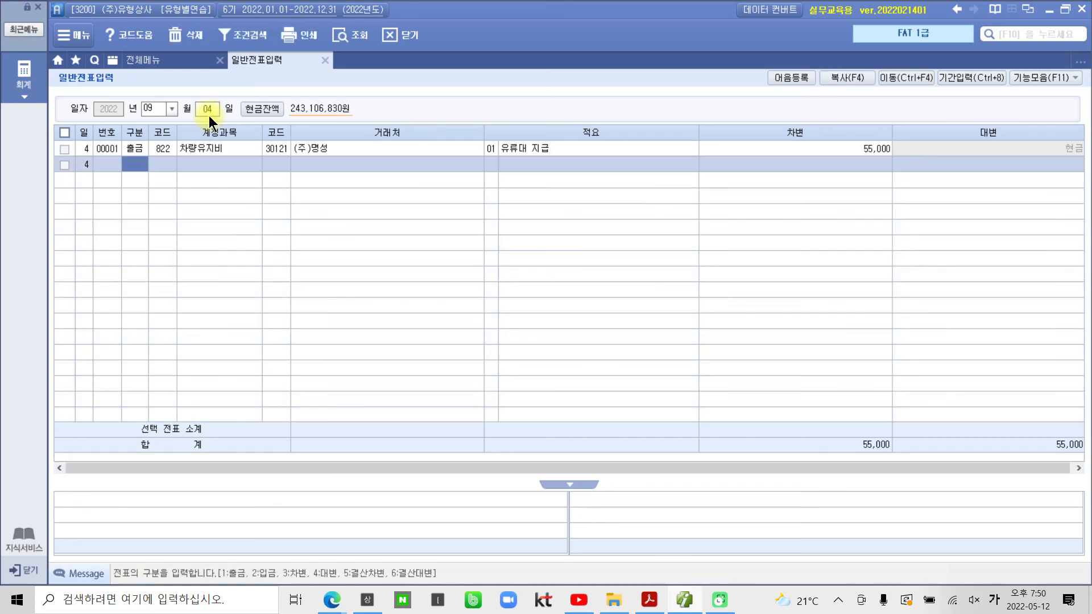
{"action": "type", "text": "4"}
{"action": "key", "text": "Return"}
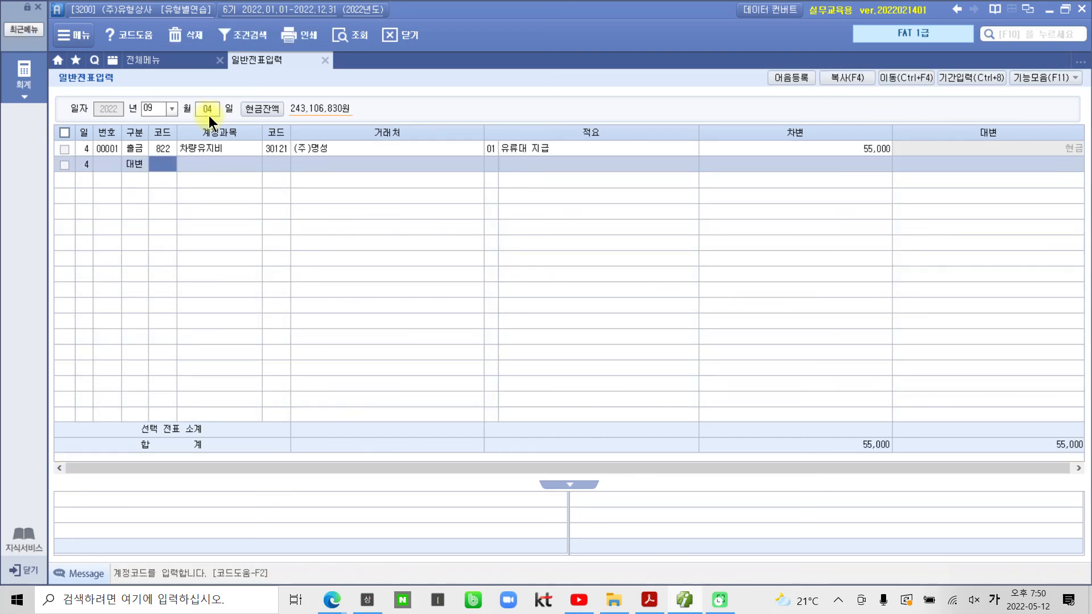
{"action": "type", "text": "103"}
{"action": "key", "text": "Return"}
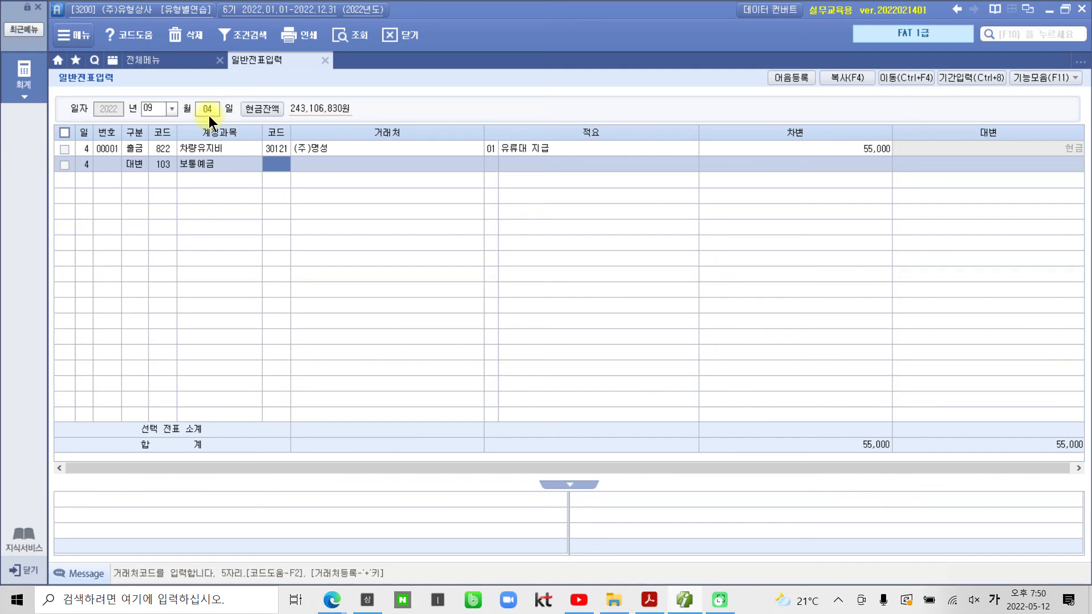
{"action": "type", "text": "서울"}
{"action": "key", "text": "Return"}
{"action": "key", "text": "Return"}
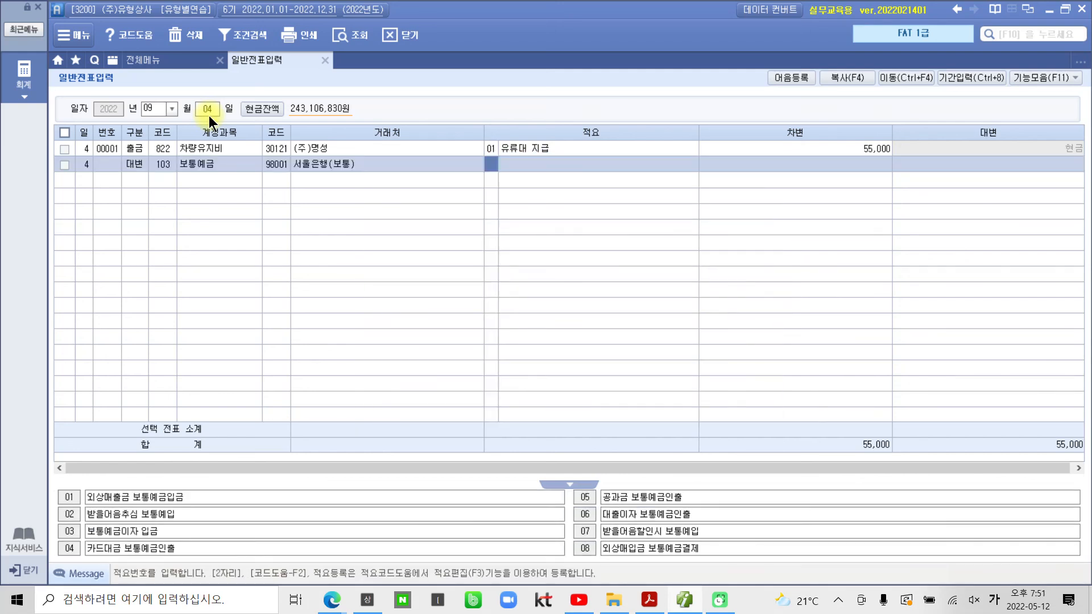
{"action": "key", "text": "Return"}
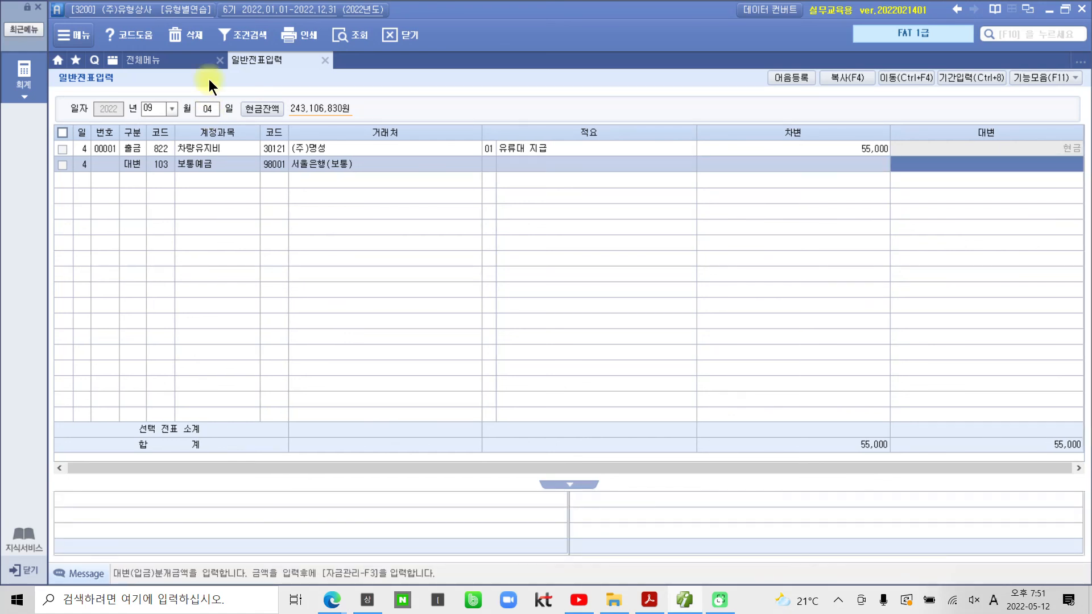
{"action": "type", "text": "5000000"}
{"action": "key", "text": "Return"}
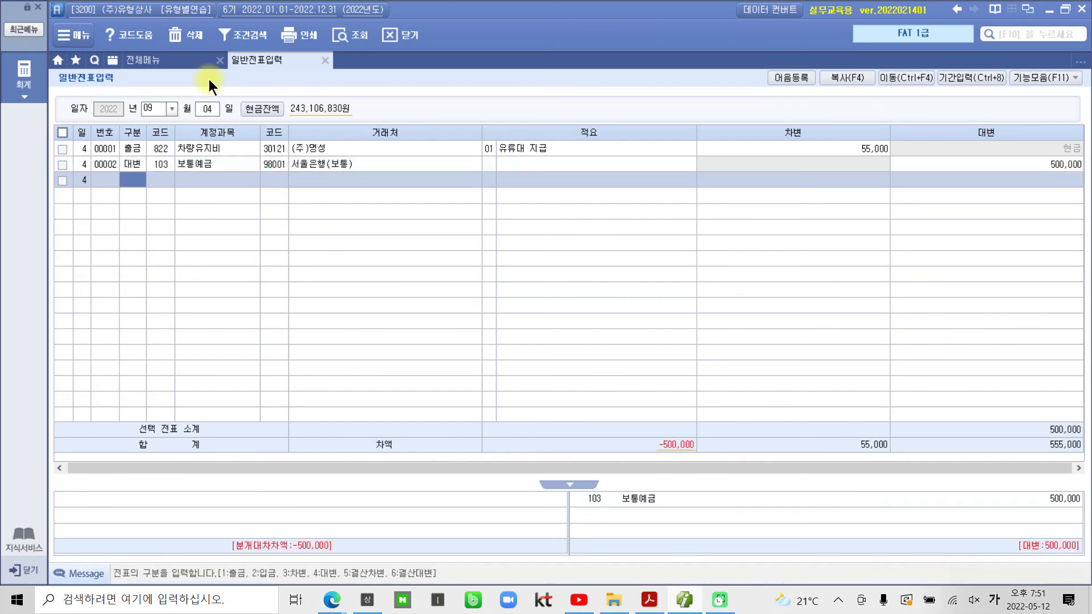
Step: Add debit lines for 254 예수금 250,000 and 811 복리후생비 250,000
{"action": "type", "text": "3"}
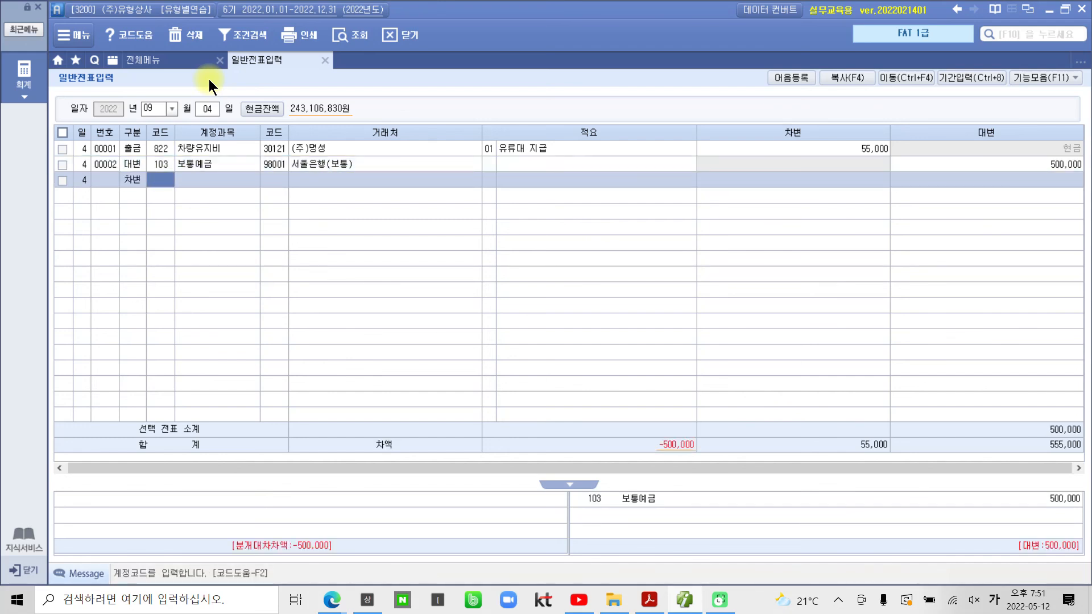
{"action": "type", "text": "예수"}
{"action": "key", "text": "Return"}
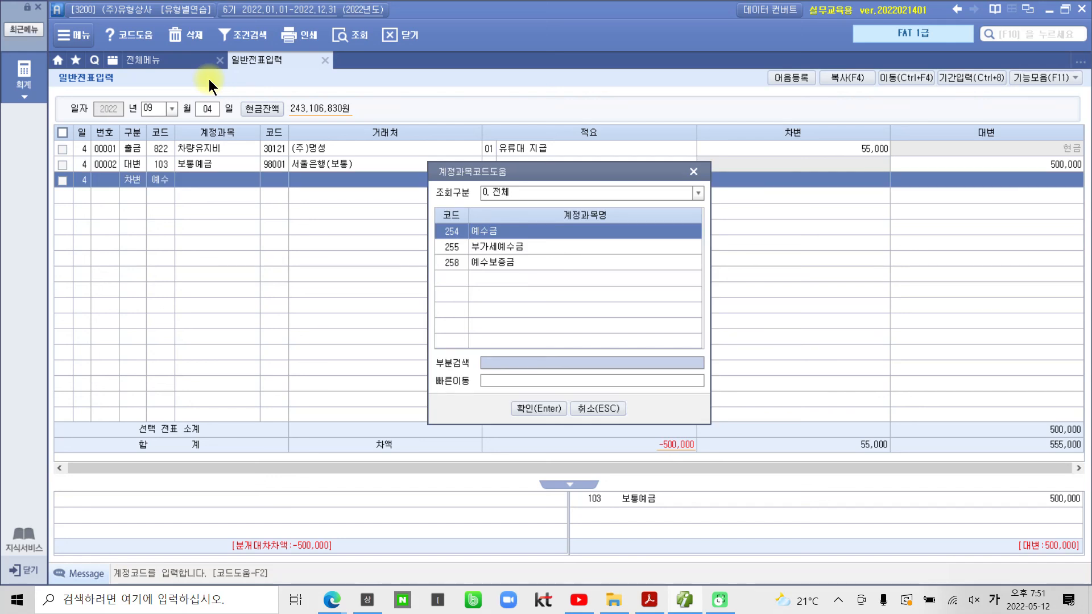
{"action": "key", "text": "Return"}
{"action": "key", "text": "Return"}
{"action": "key", "text": "Return"}
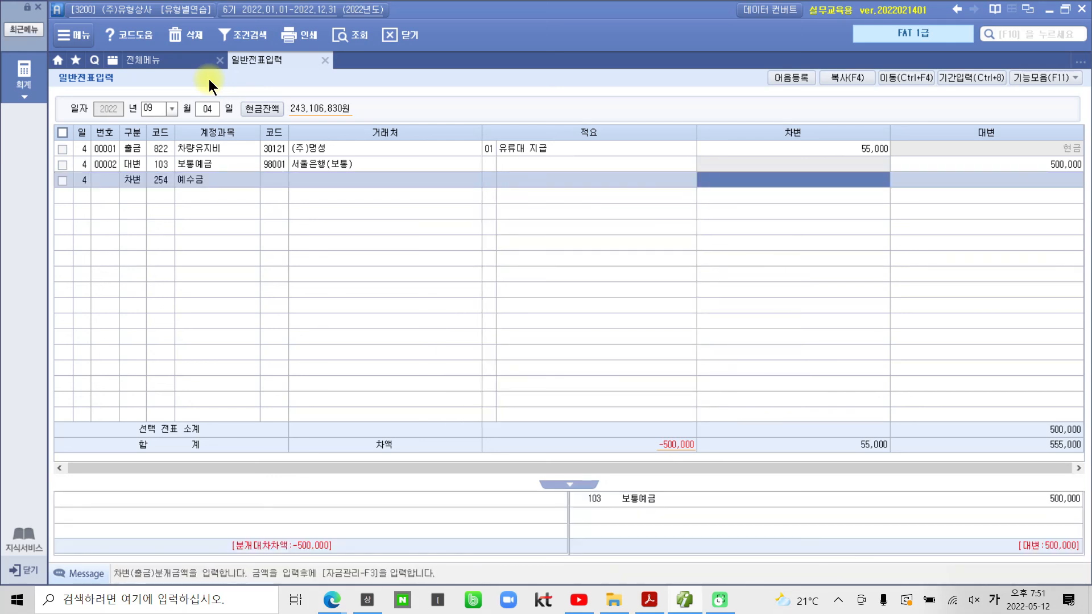
{"action": "type", "text": "450000"}
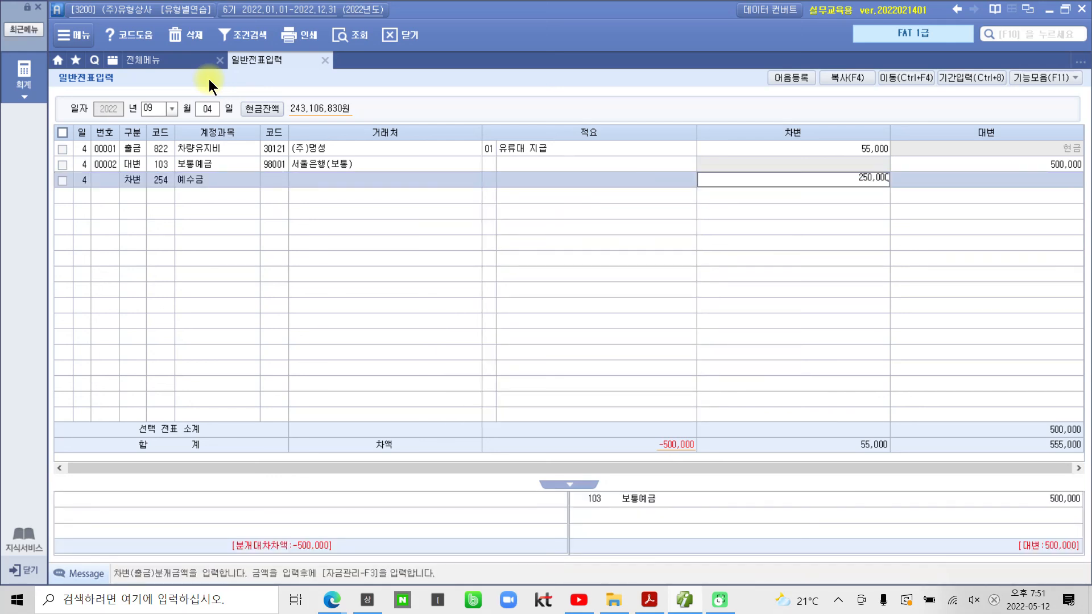
{"action": "key", "text": "Return"}
{"action": "type", "text": "3"}
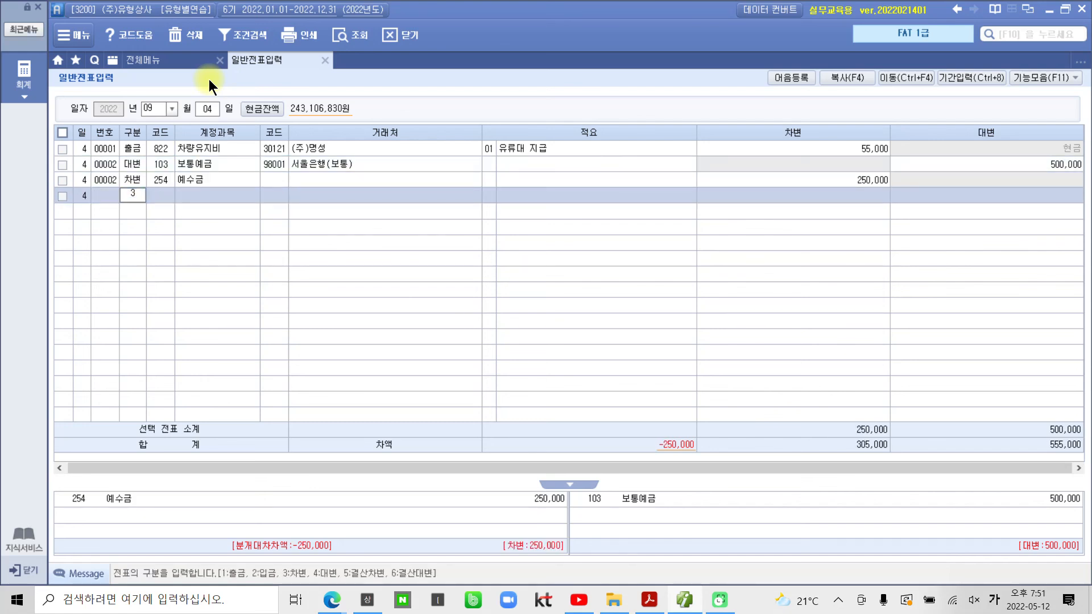
{"action": "key", "text": "Return"}
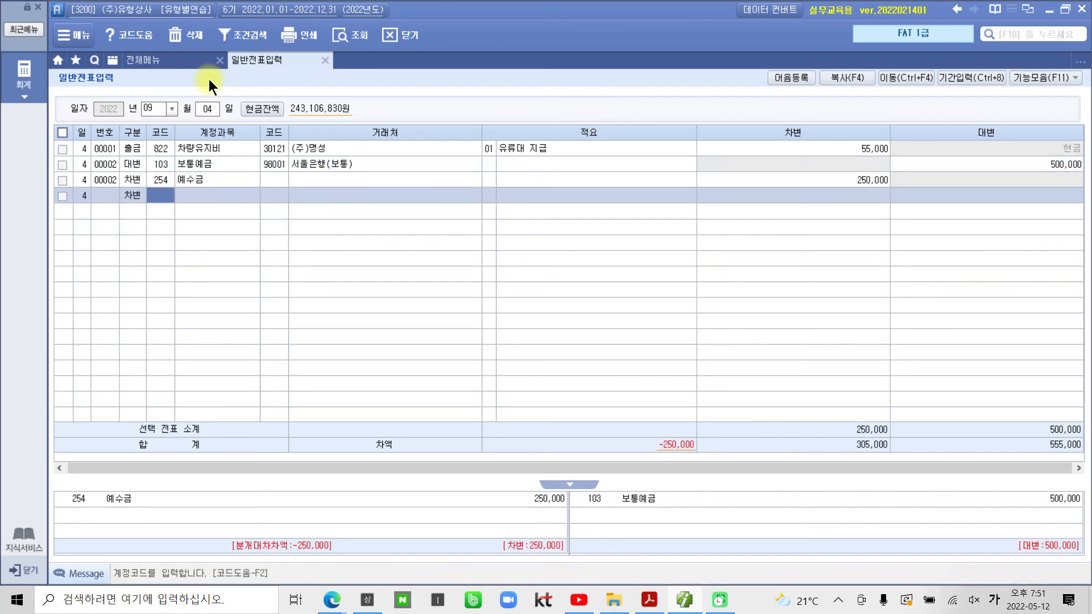
{"action": "type", "text": "811"}
{"action": "key", "text": "Return"}
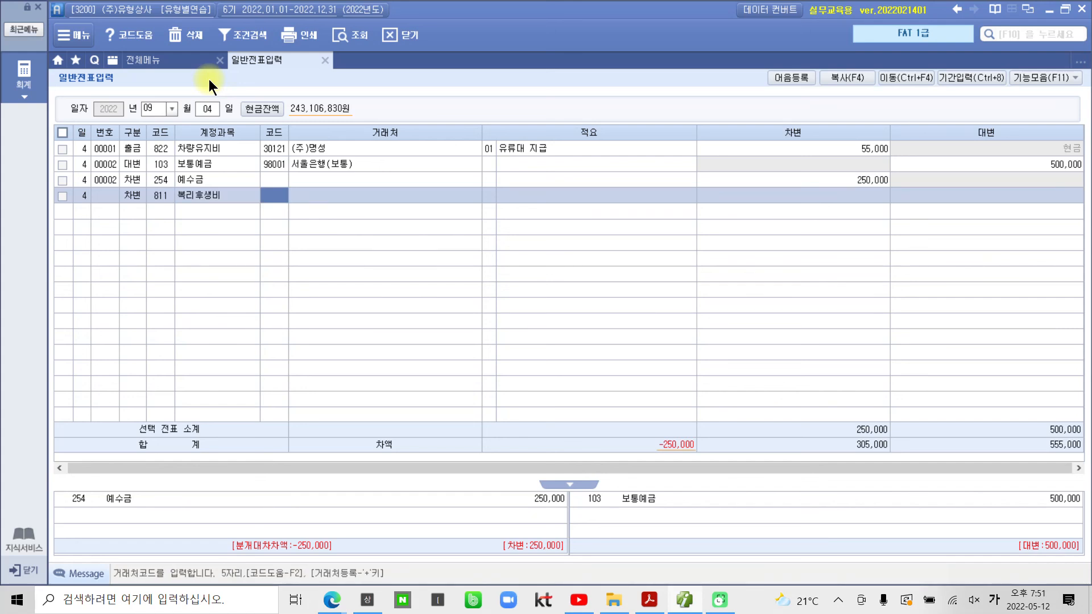
{"action": "key", "text": "Return"}
{"action": "key", "text": "Return"}
{"action": "key", "text": "Return"}
{"action": "type", "text": "450000"}
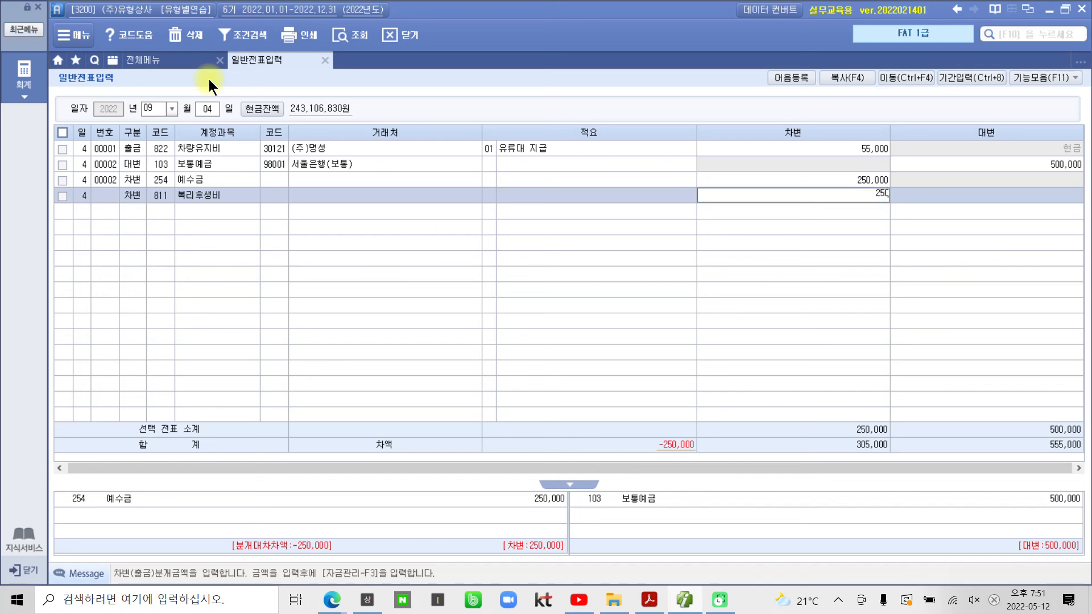
{"action": "key", "text": "Return"}
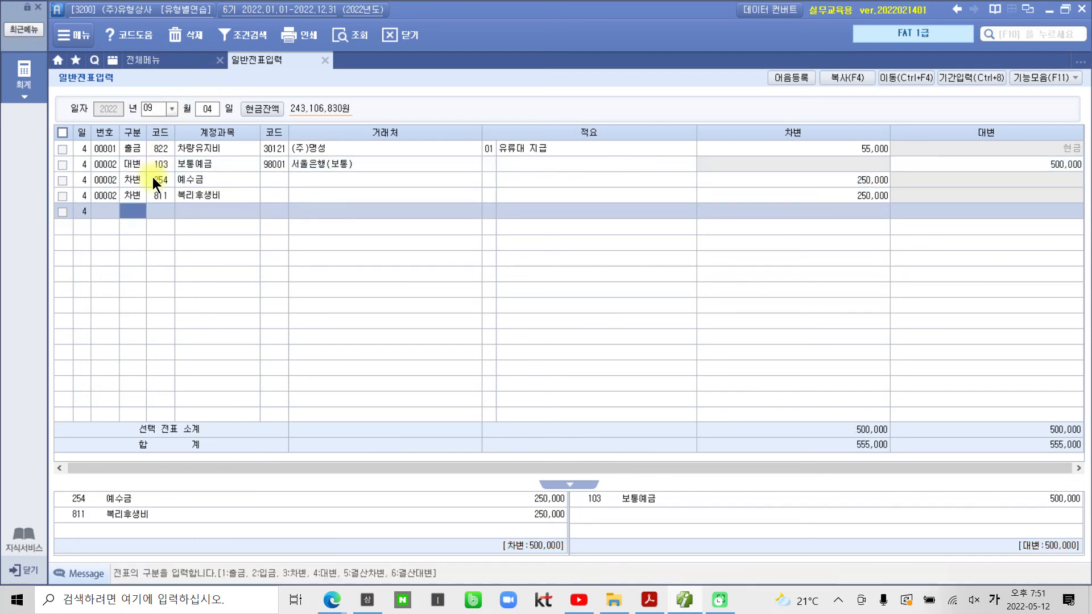
{"action": "left_click", "coordinate": [151, 180]}
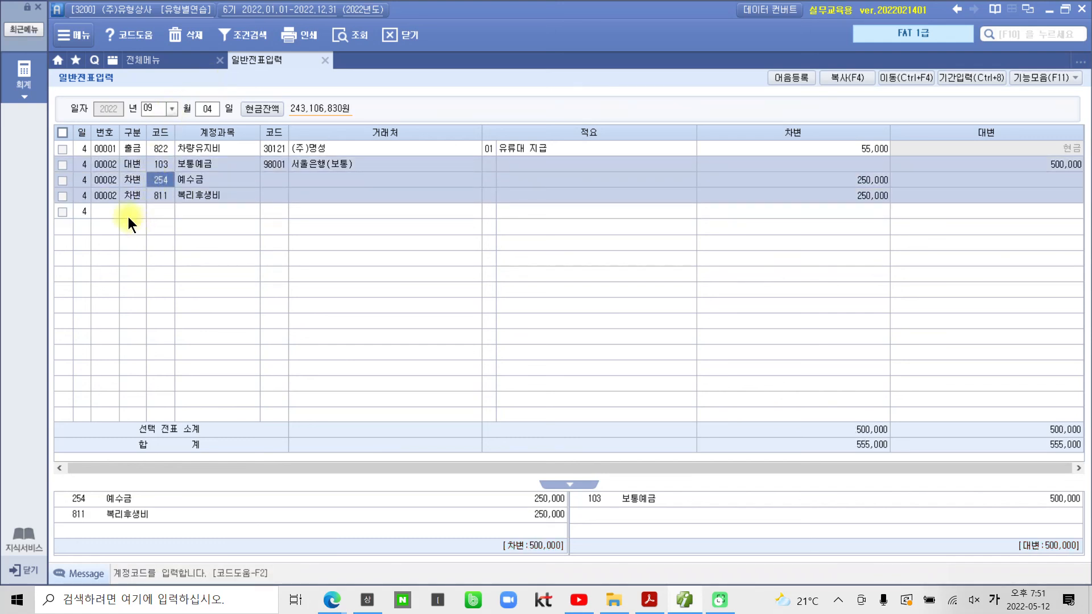
{"action": "left_click_drag", "start_coordinate": [57, 159], "coordinate": [130, 203]}
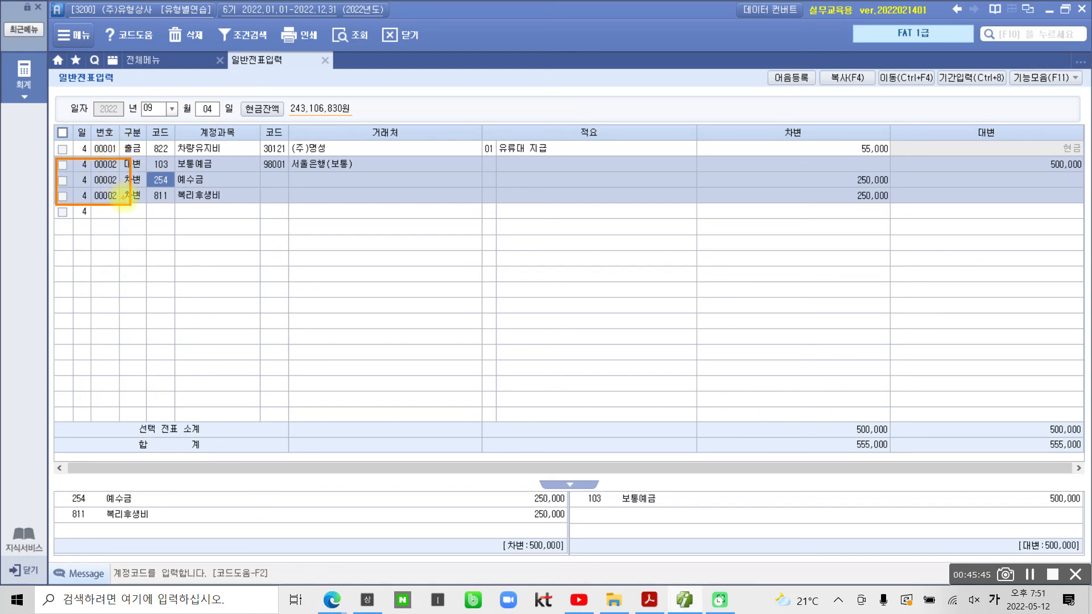
{"action": "key", "text": "Escape"}
{"action": "left_click", "coordinate": [110, 150]}
{"action": "left_click", "coordinate": [110, 164]}
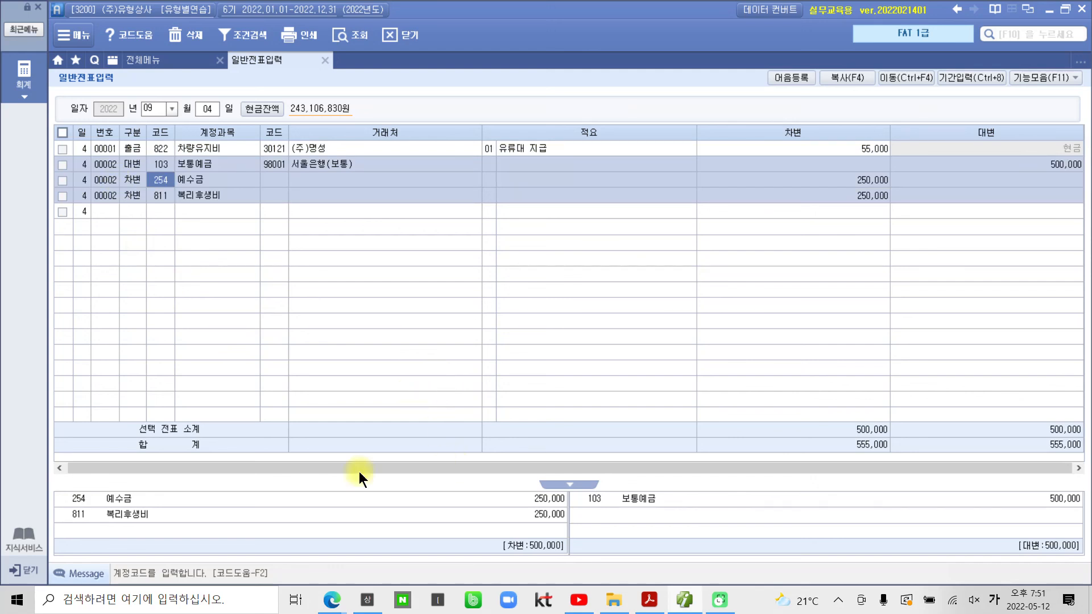
{"action": "mouse_move", "coordinate": [55, 480]}
{"action": "left_mouse_down"}
{"action": "mouse_move", "coordinate": [525, 546]}
{"action": "mouse_move", "coordinate": [590, 531]}
{"action": "mouse_move", "coordinate": [570, 532]}
{"action": "left_mouse_up"}
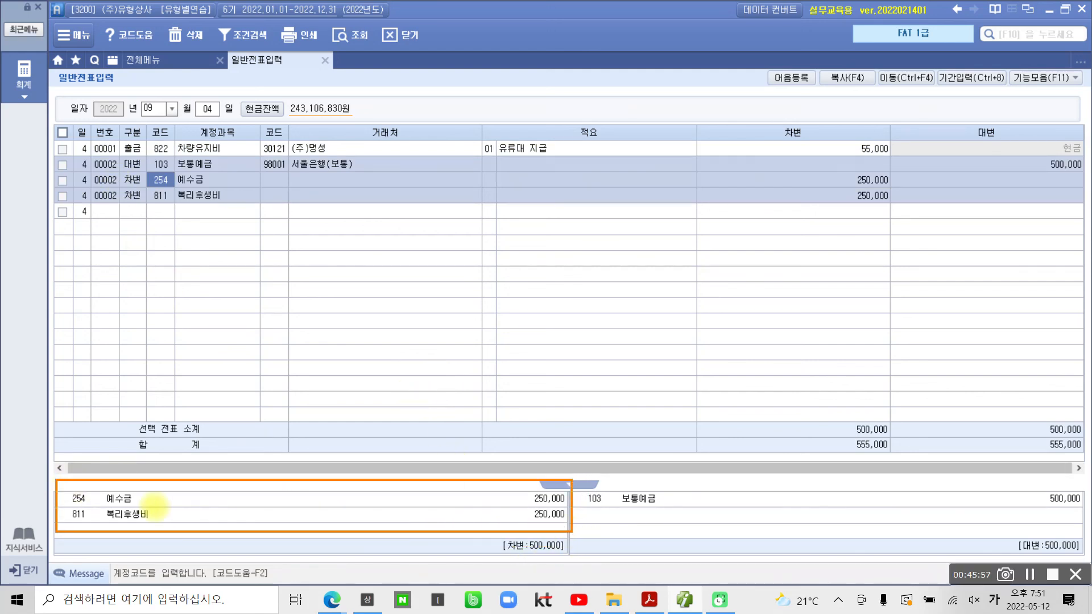
{"action": "mouse_move", "coordinate": [94, 503]}
{"action": "left_mouse_down"}
{"action": "mouse_move", "coordinate": [145, 504]}
{"action": "mouse_move", "coordinate": [145, 519]}
{"action": "left_mouse_up"}
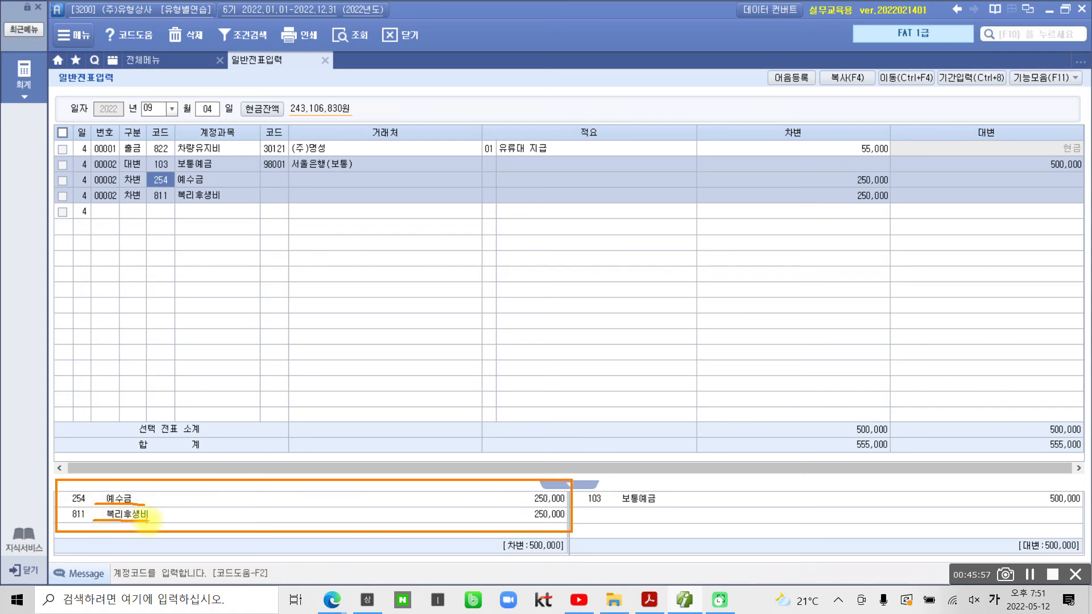
{"action": "left_click_drag", "start_coordinate": [618, 505], "coordinate": [668, 505]}
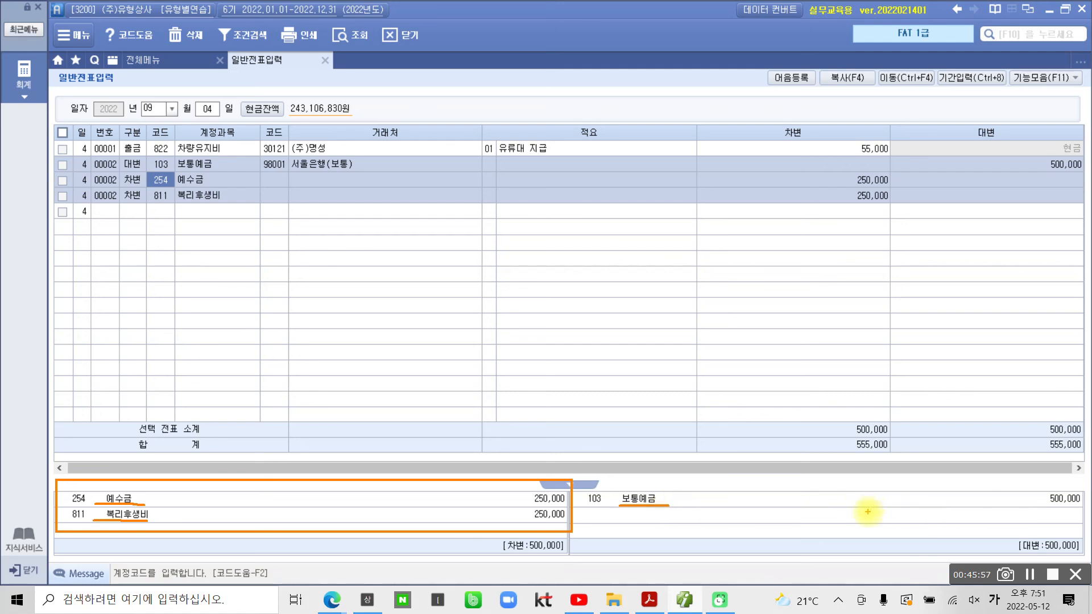
{"action": "key", "text": "Escape"}
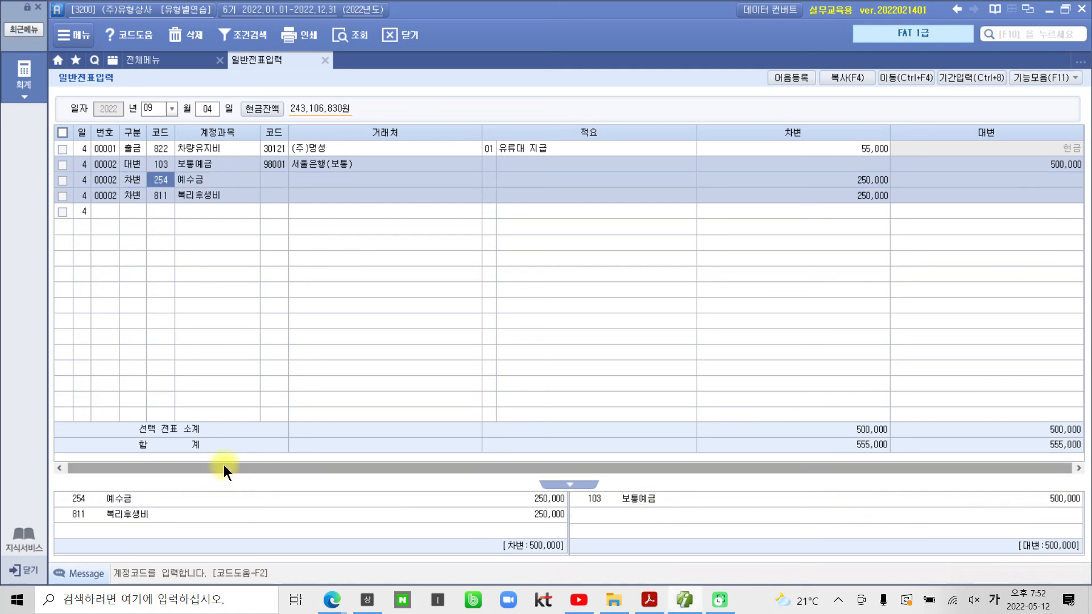